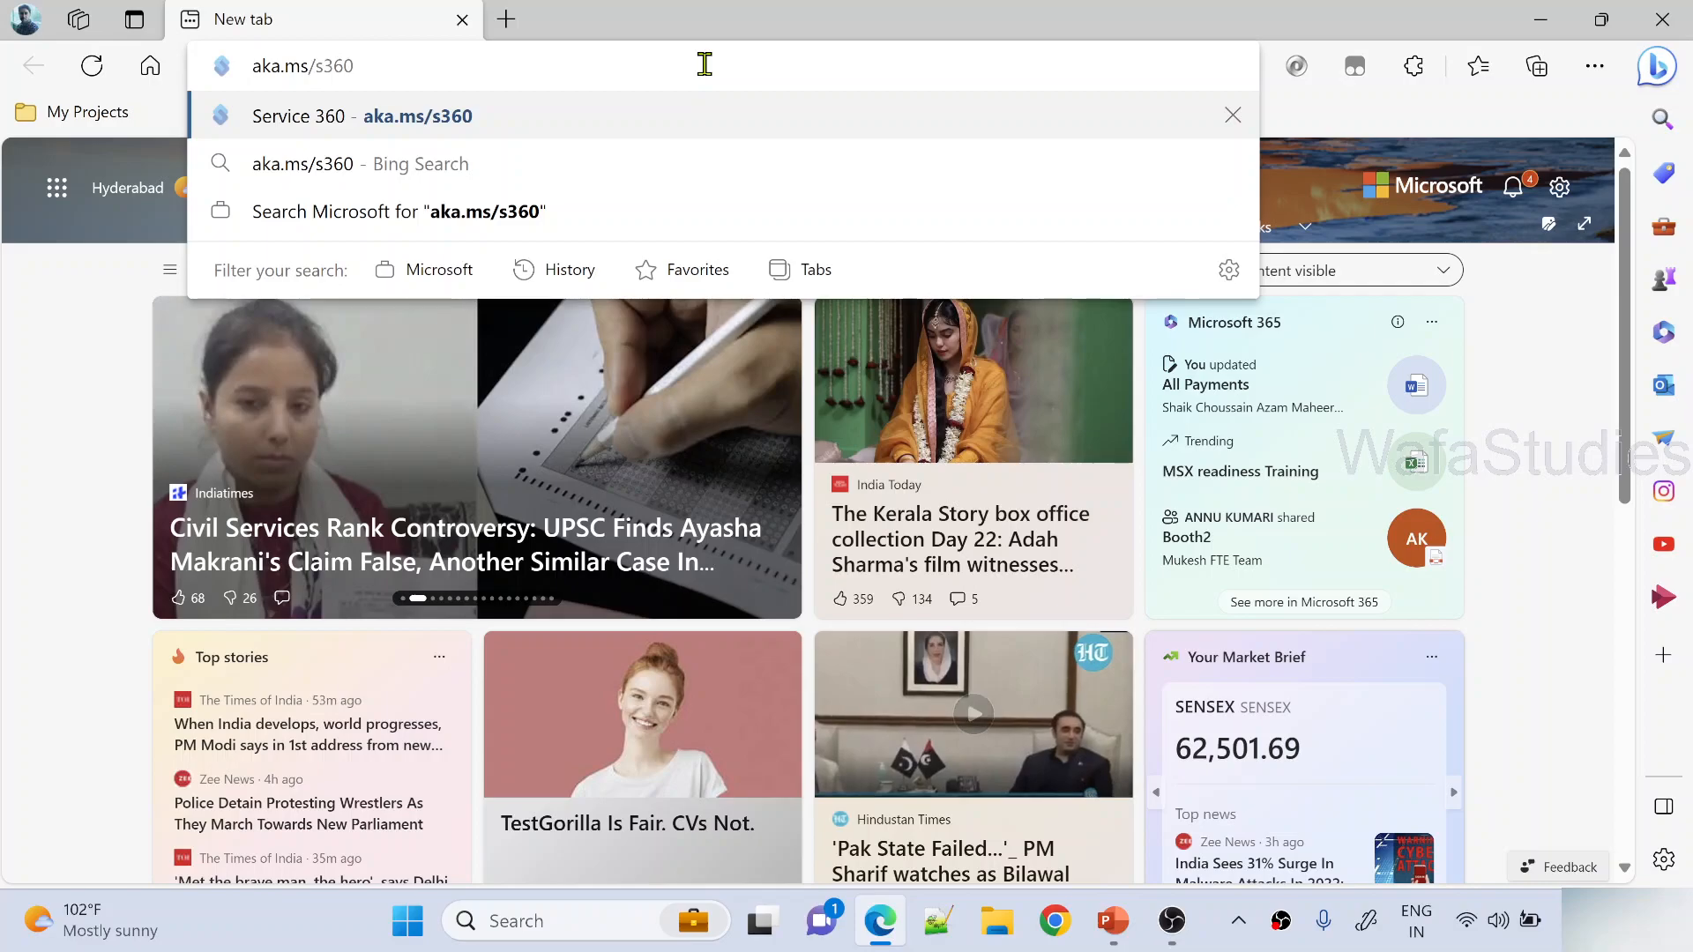
Open aka.ms/ke in the browser, allow the downloaded application file to open, and install Kusto.Explorer
text(ke)
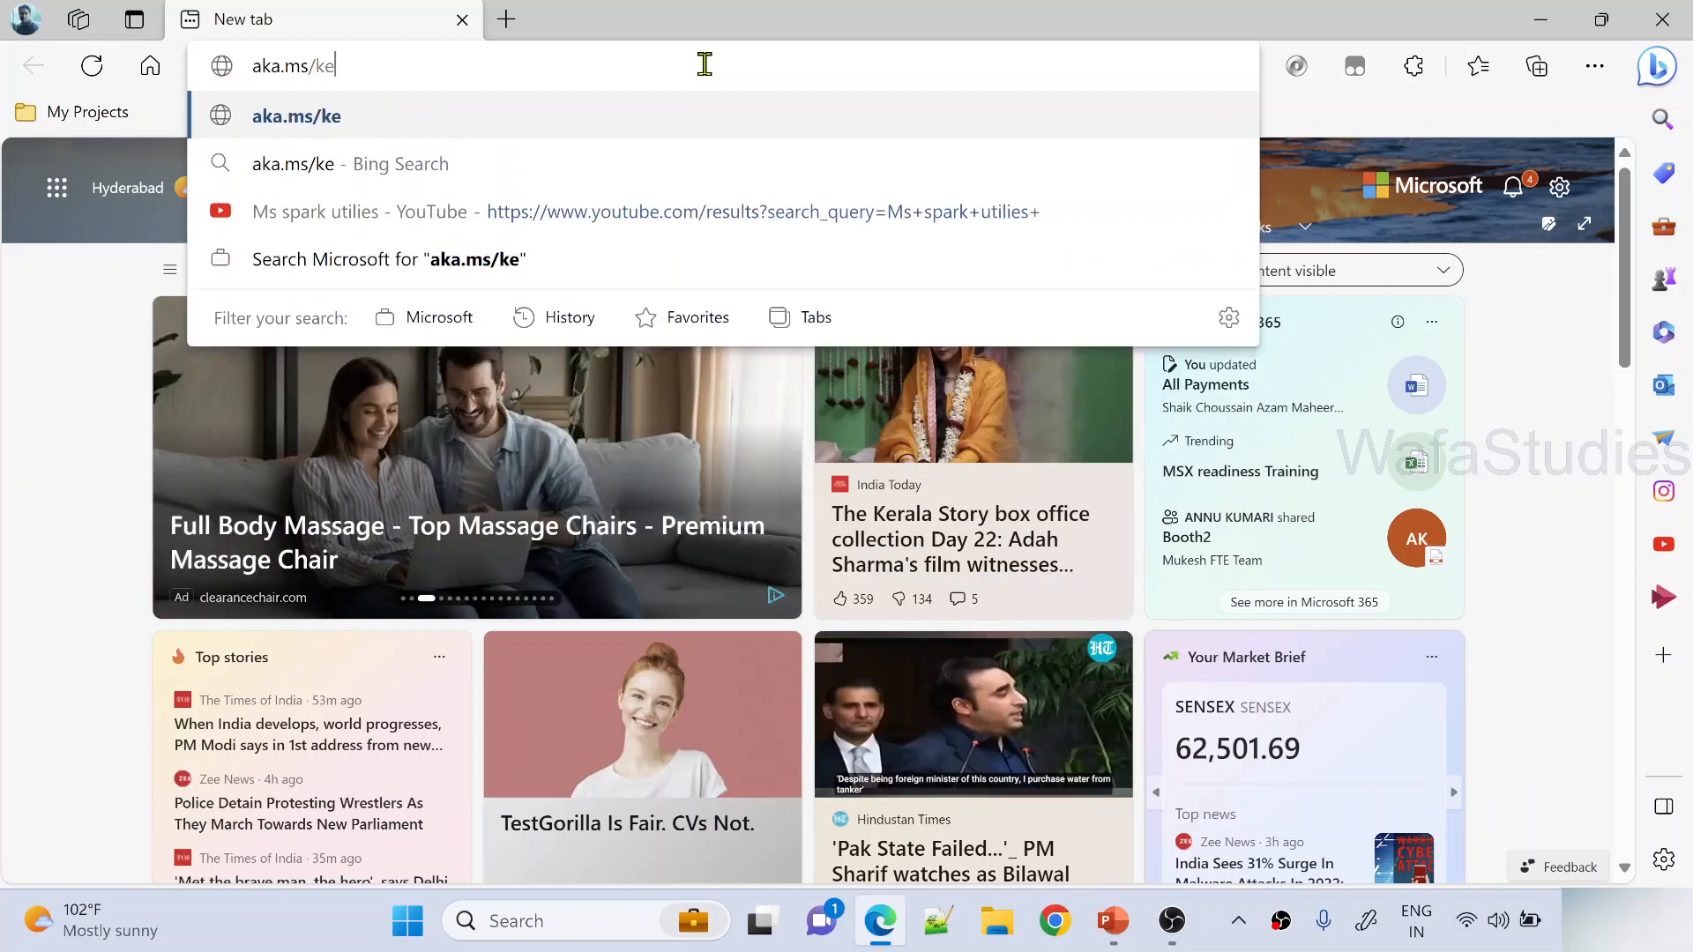
key(Return)
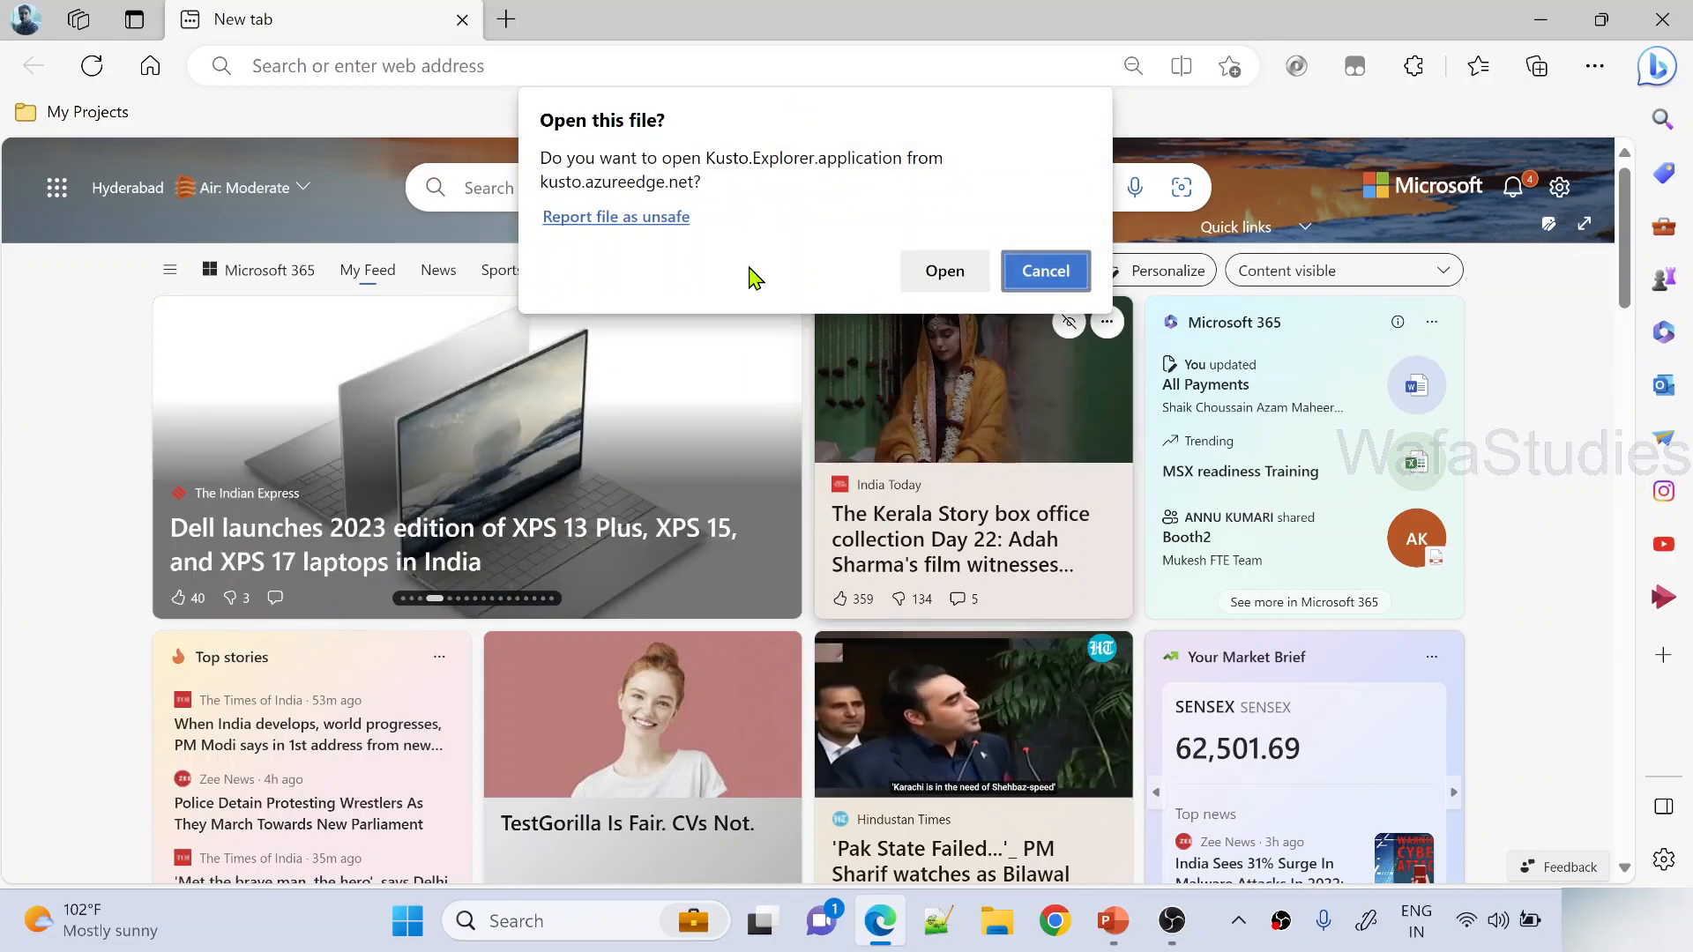
click(927, 277)
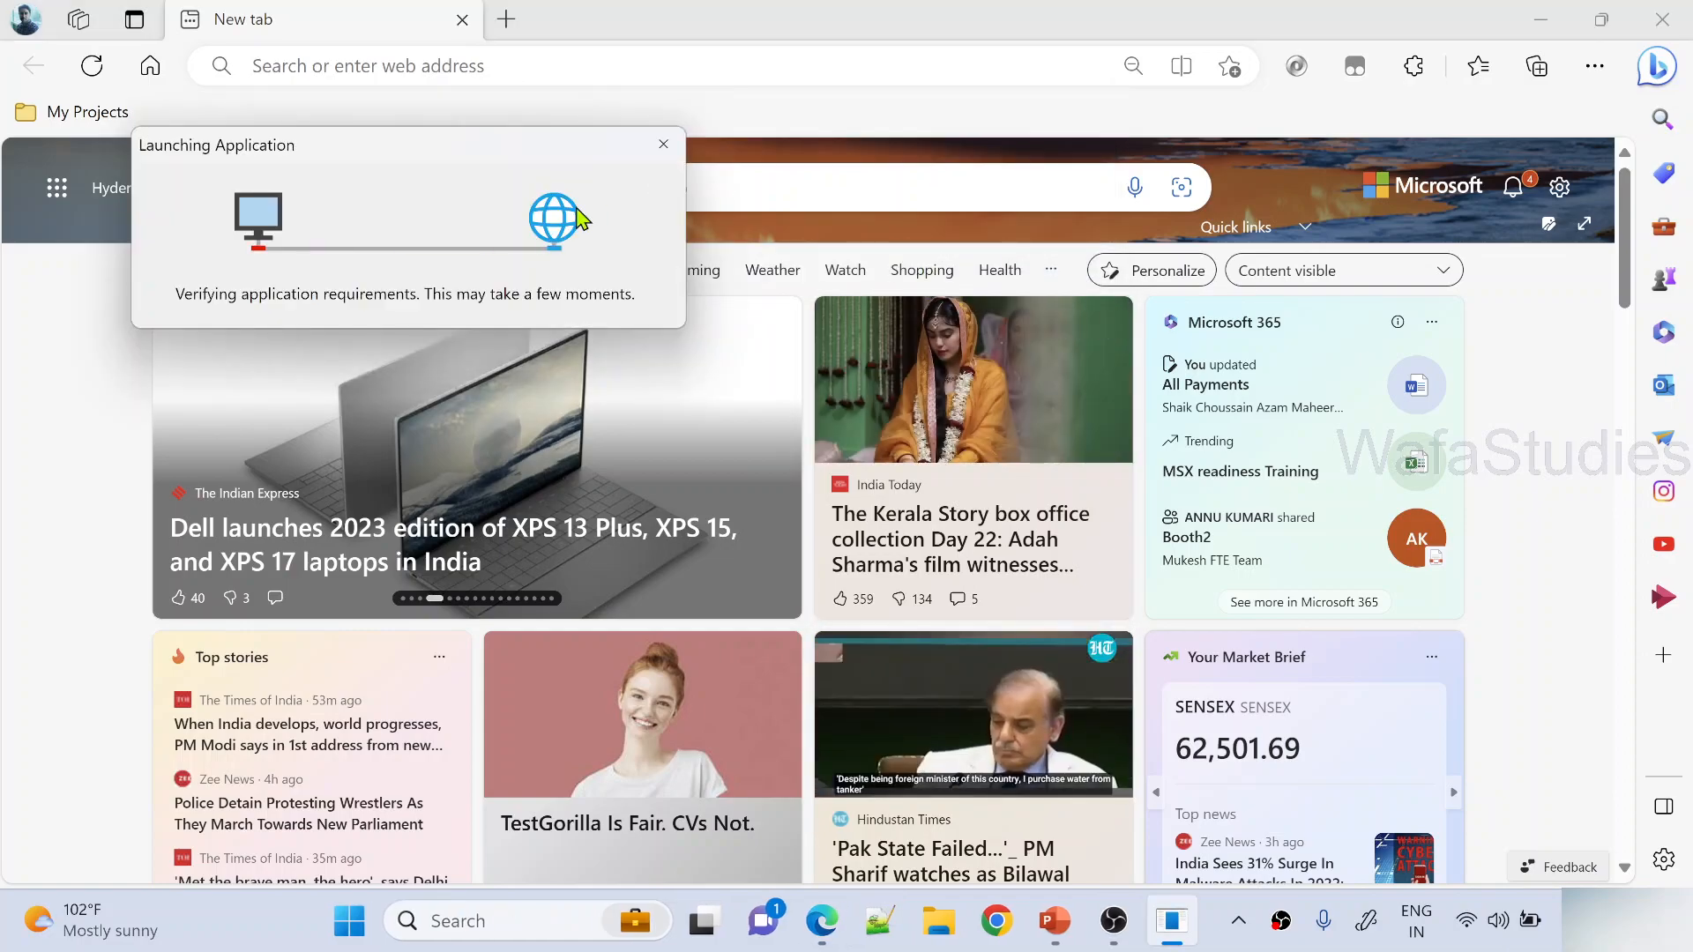
click(1546, 16)
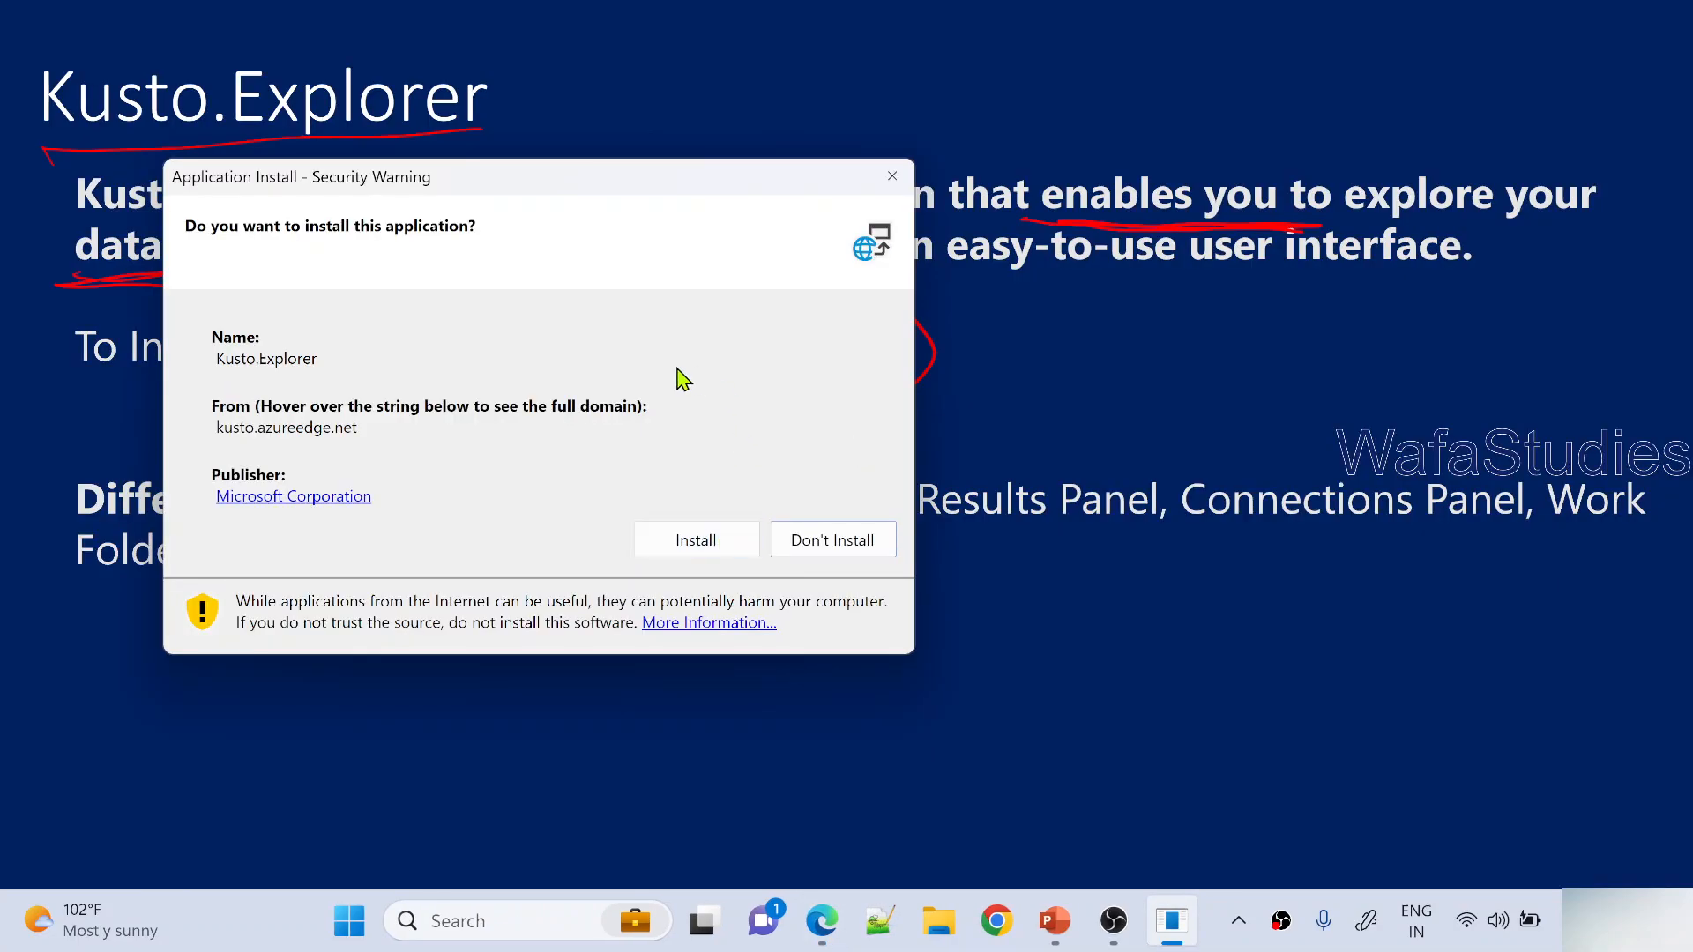
click(708, 541)
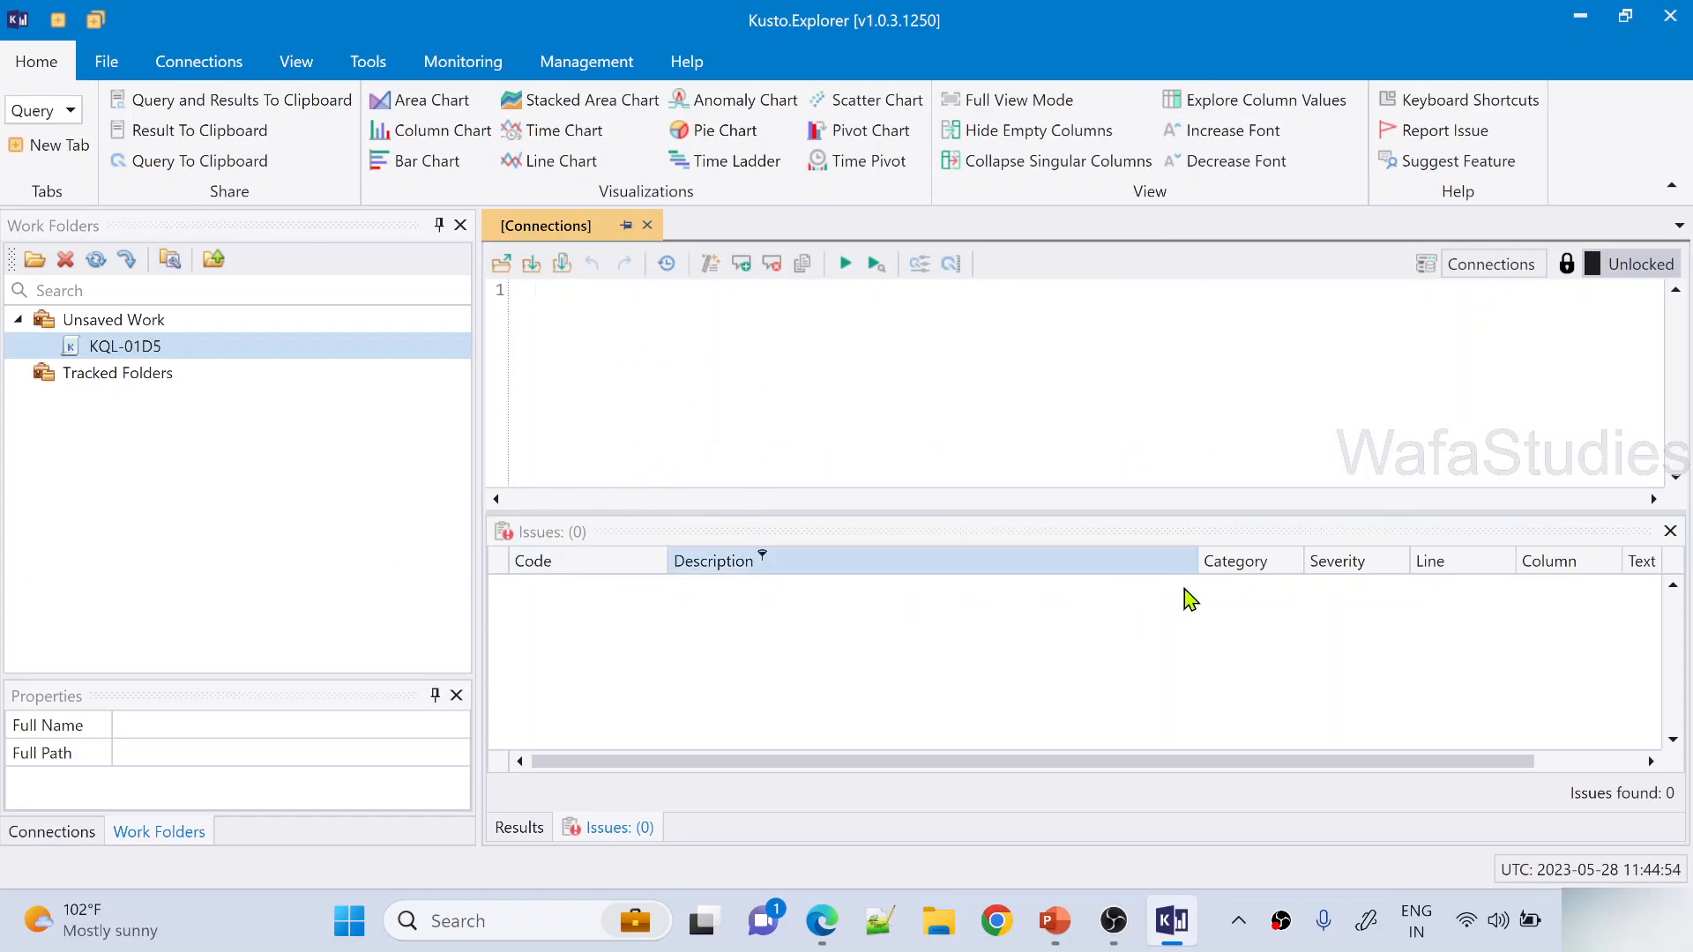
Minimise the open windows and show the desktop to look at the Kusto.Explorer shortcut
mouse_move(1188, 932)
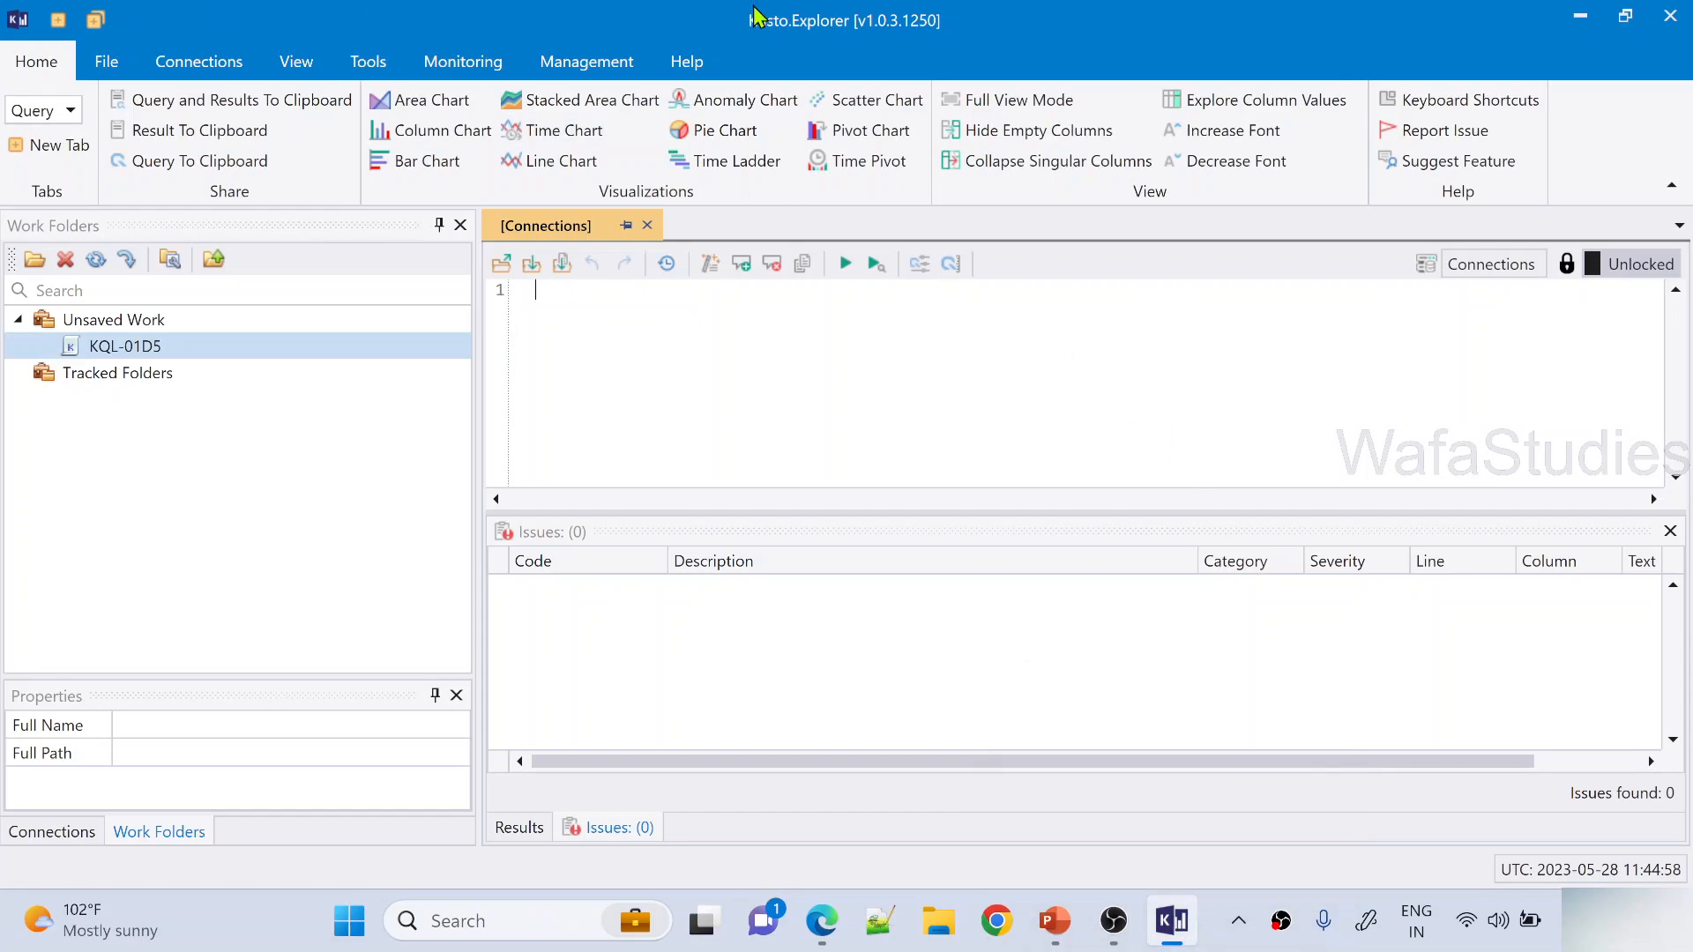
click(1577, 18)
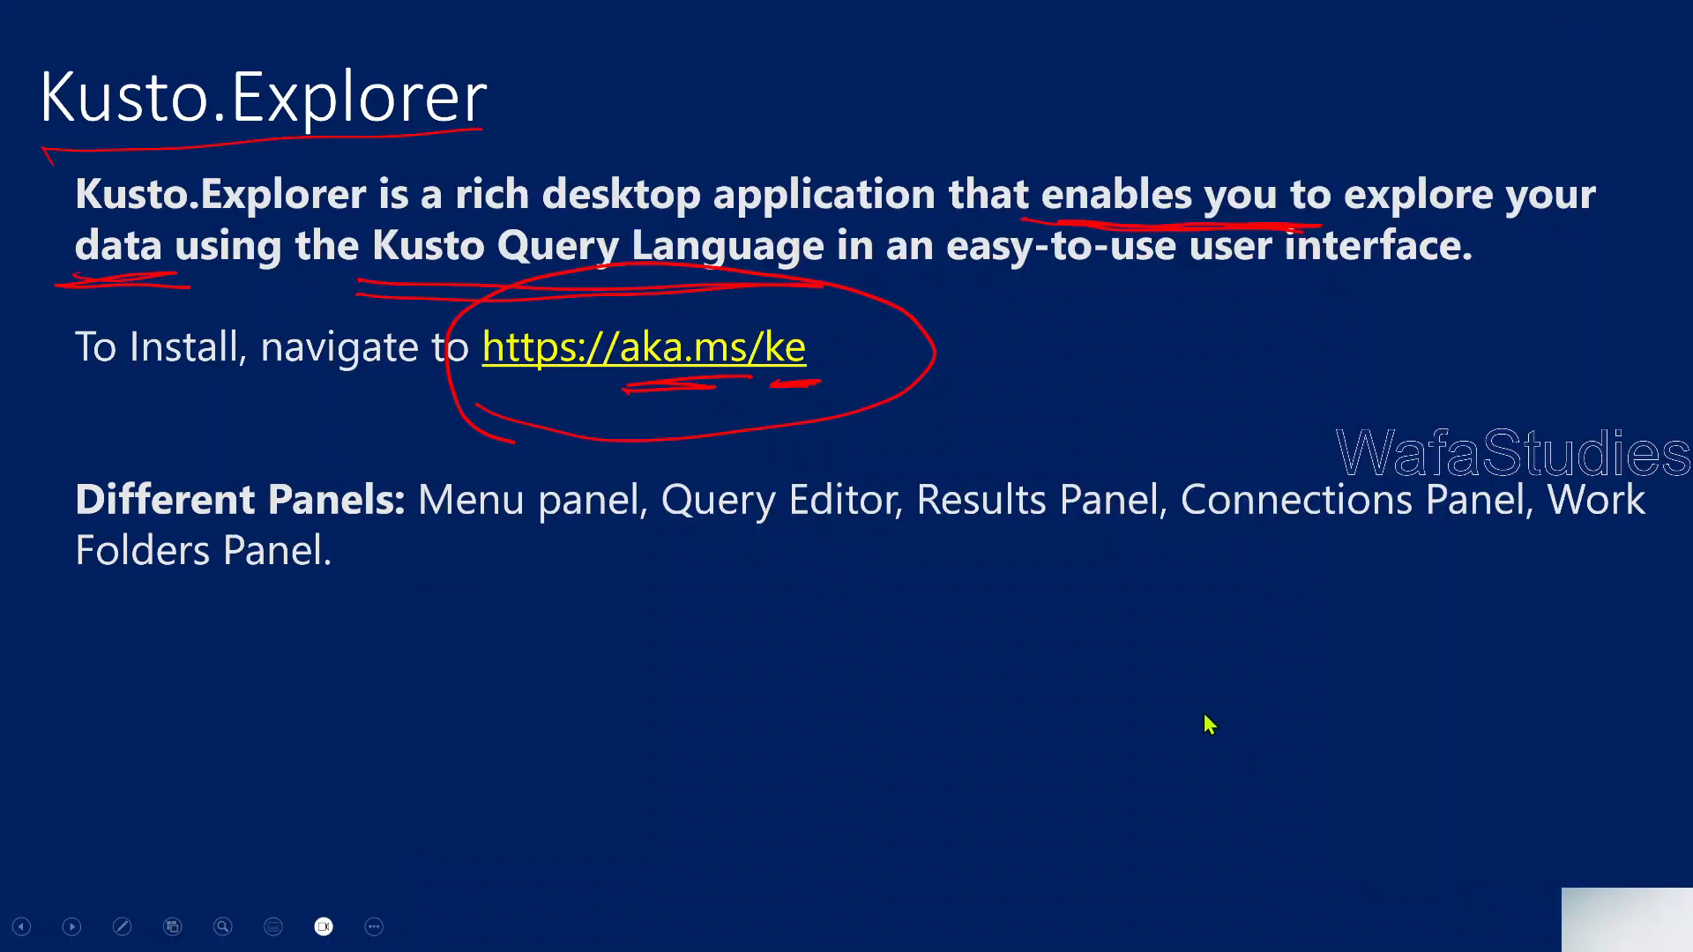
key(super+d)
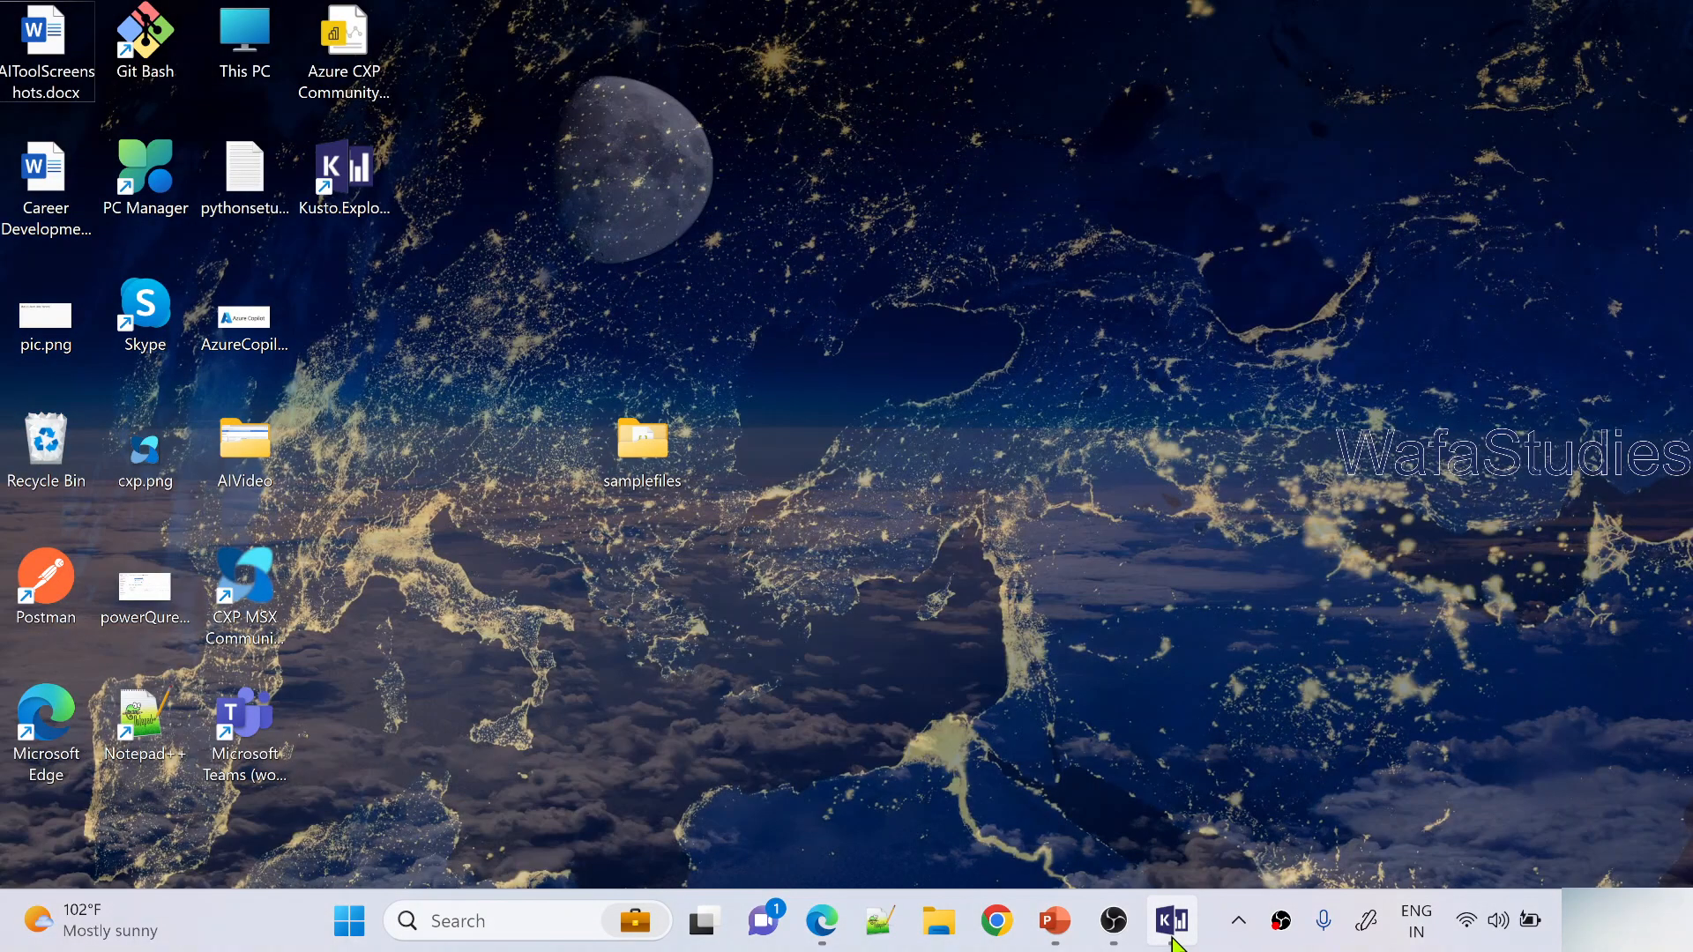
Switch back to Kusto.Explorer and look at its connections tree and its work folders
click(1172, 922)
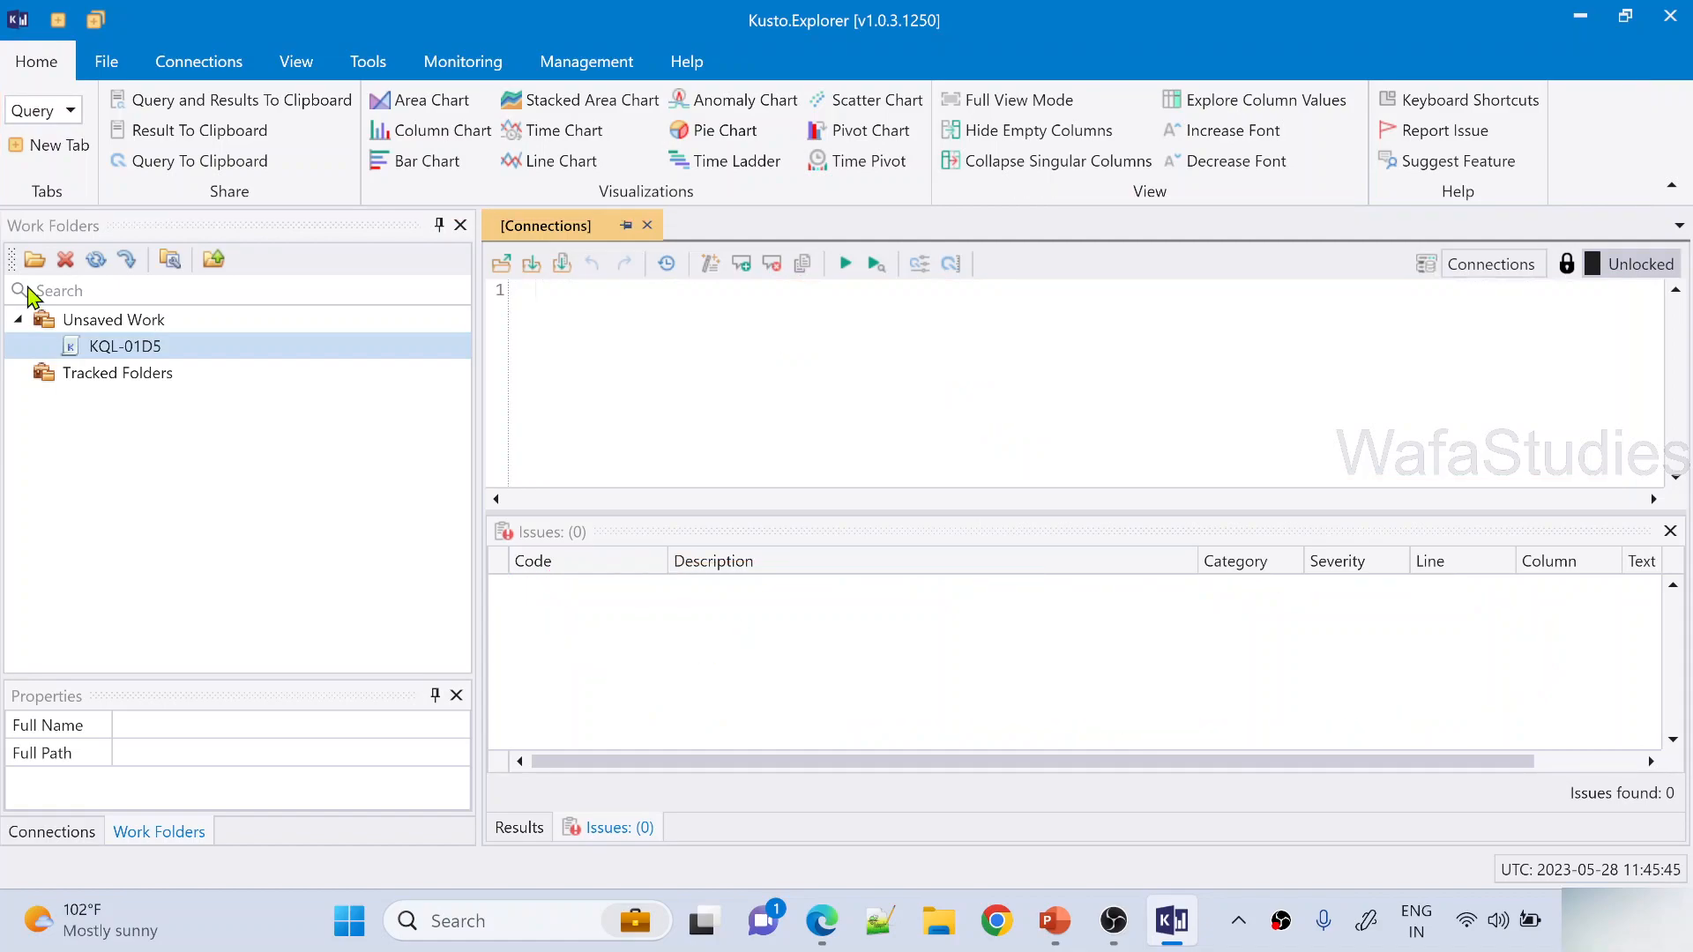
click(48, 831)
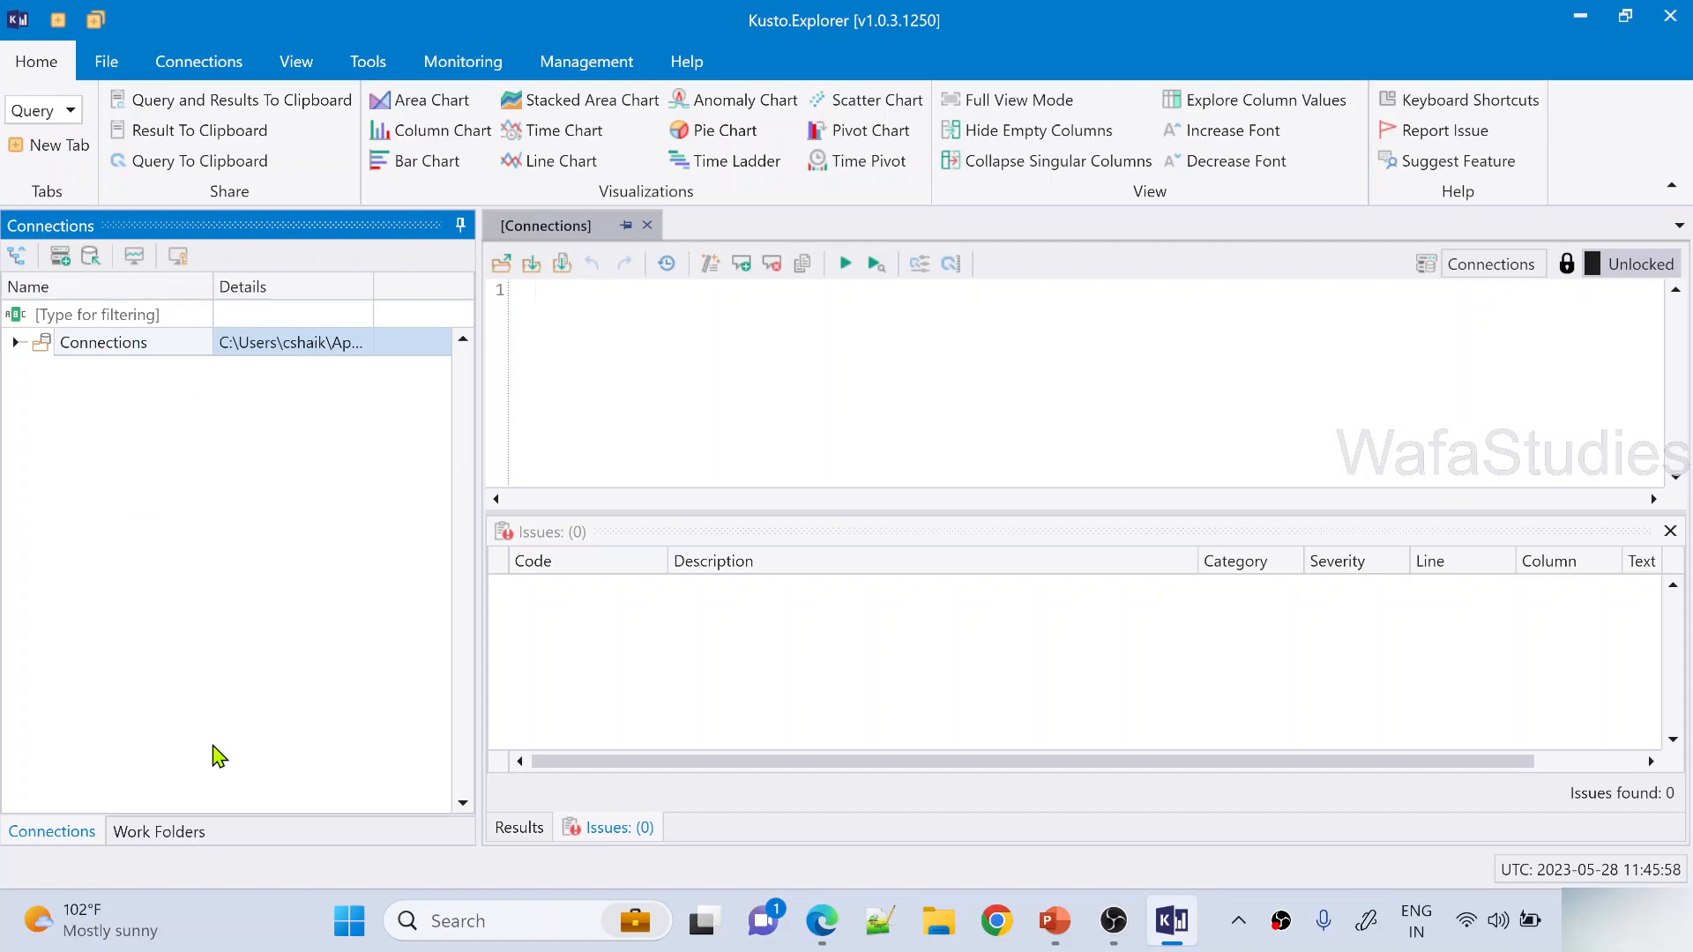
click(169, 831)
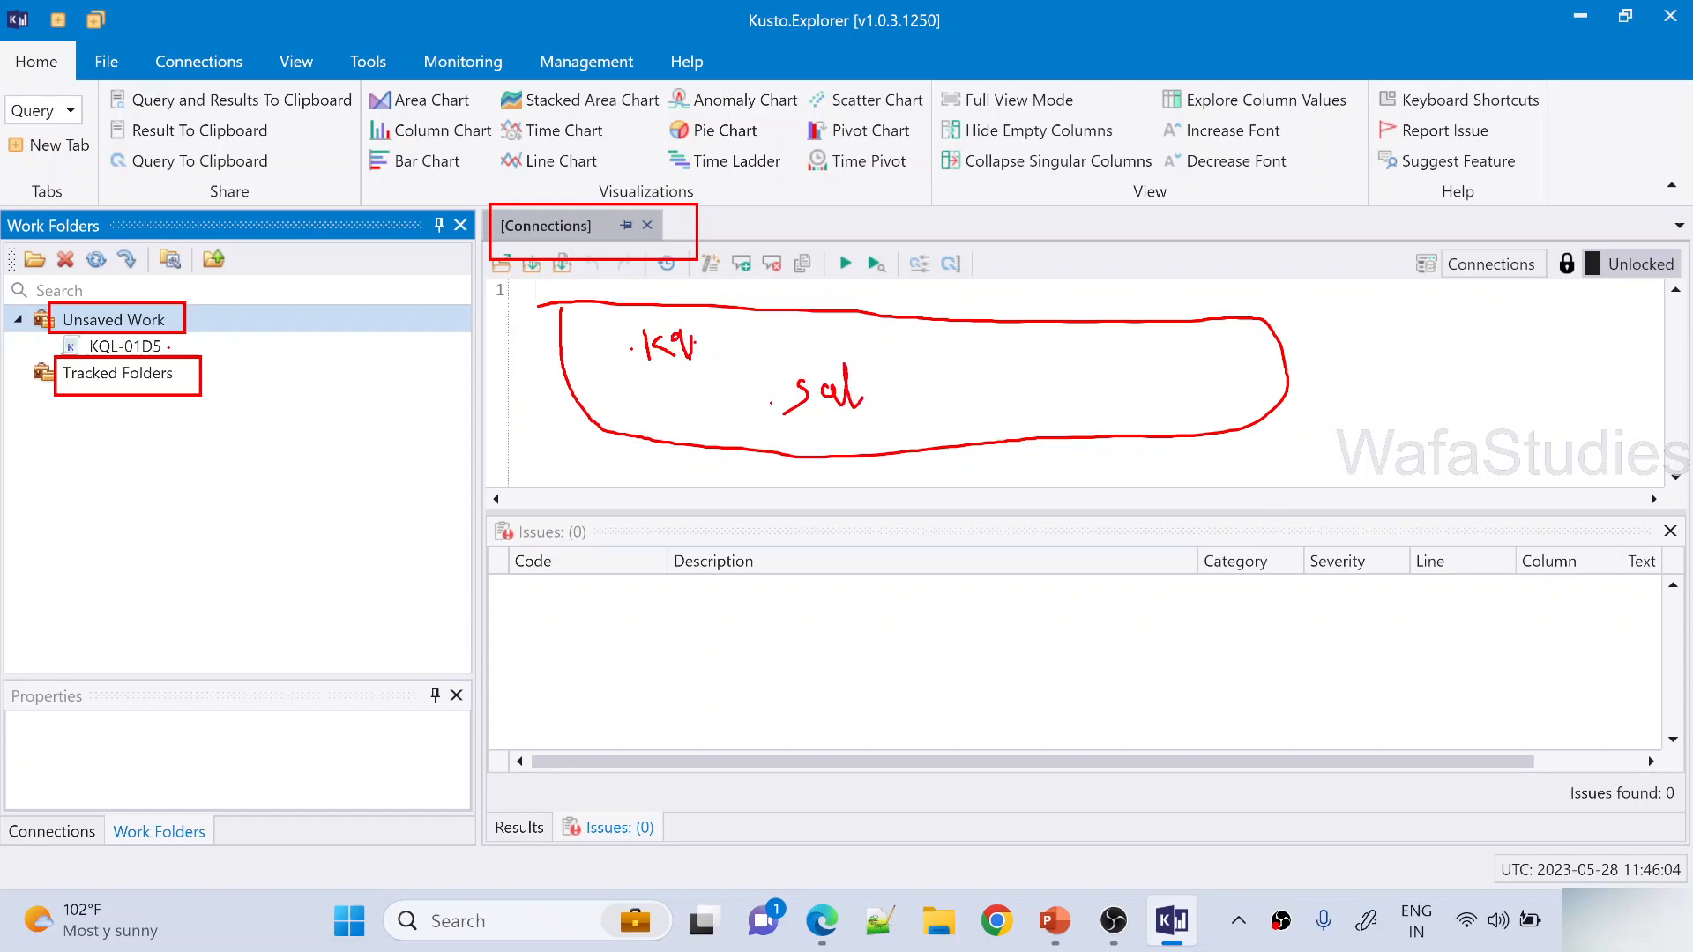
drag(637, 370, 690, 358)
mouse_move(80, 360)
mouse_down()
mouse_move(196, 361)
mouse_move(108, 336)
mouse_up()
mouse_move(77, 411)
mouse_down()
mouse_move(172, 405)
mouse_move(142, 473)
mouse_move(88, 413)
mouse_up()
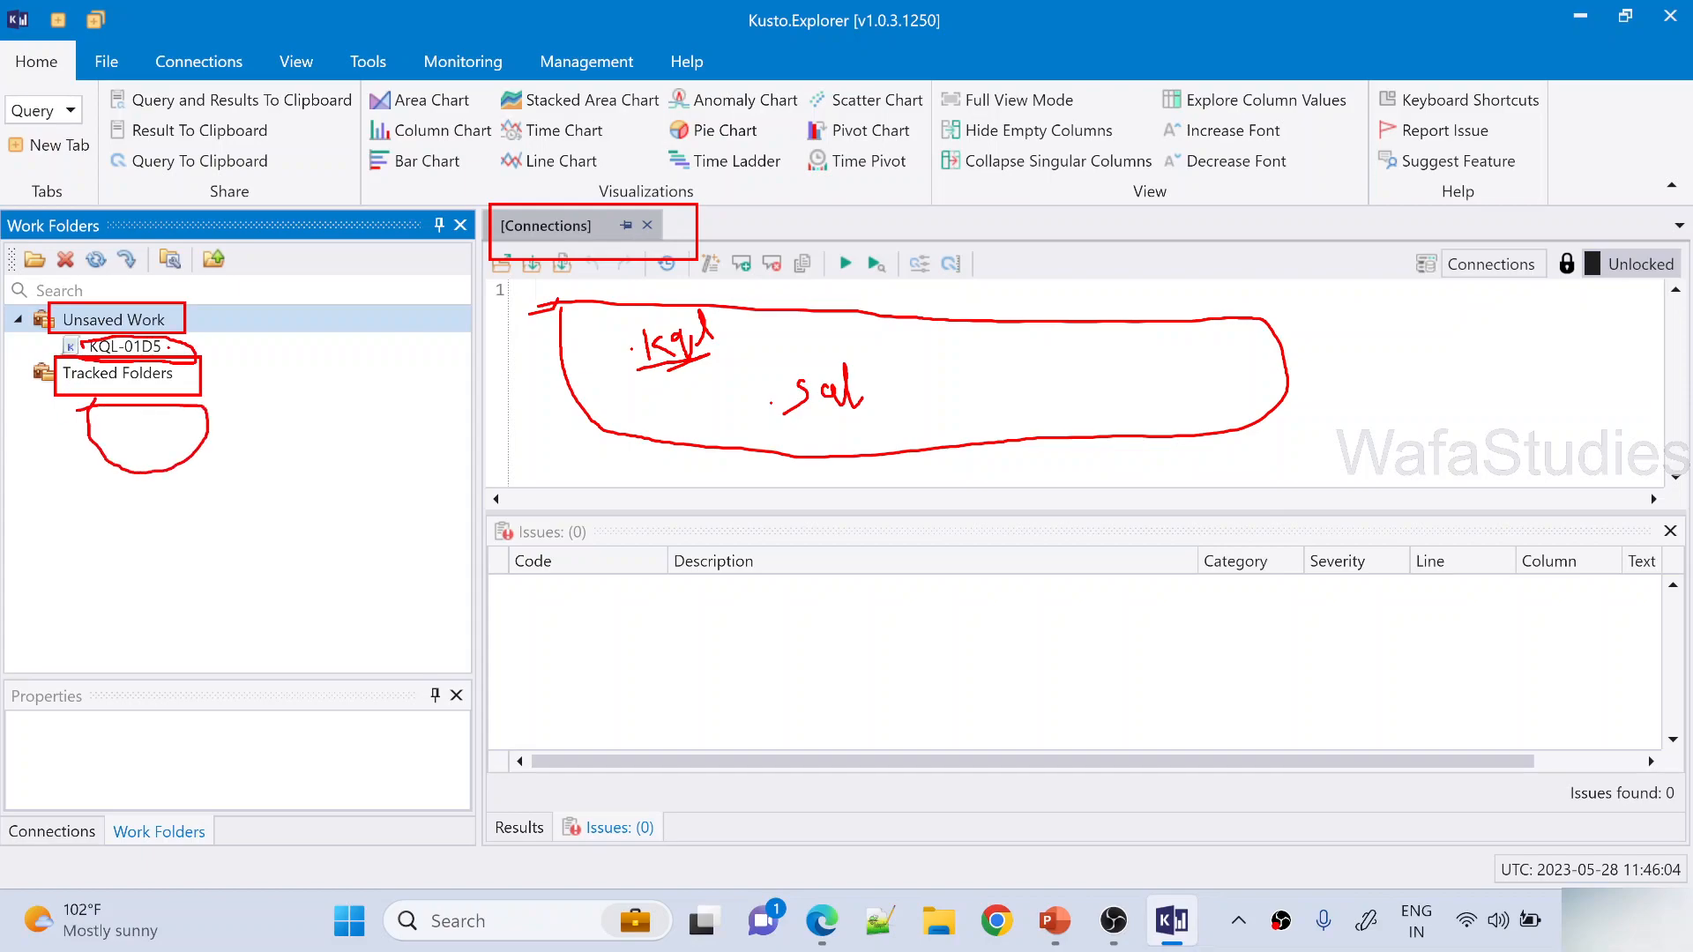
key(Escape)
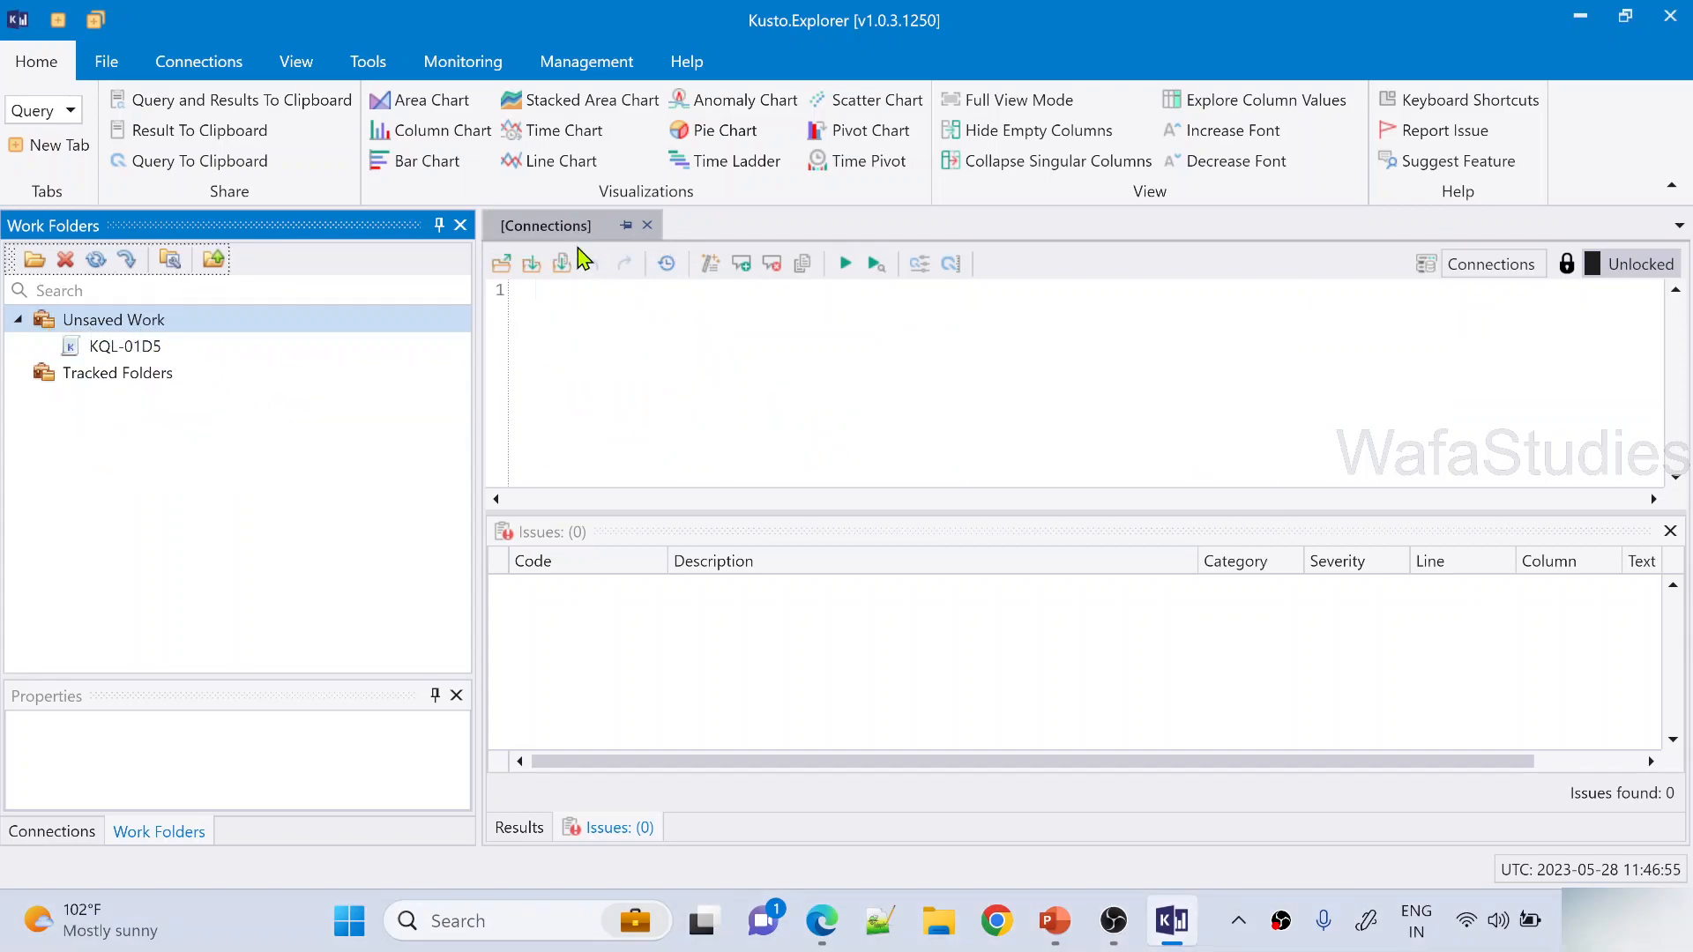
click(573, 334)
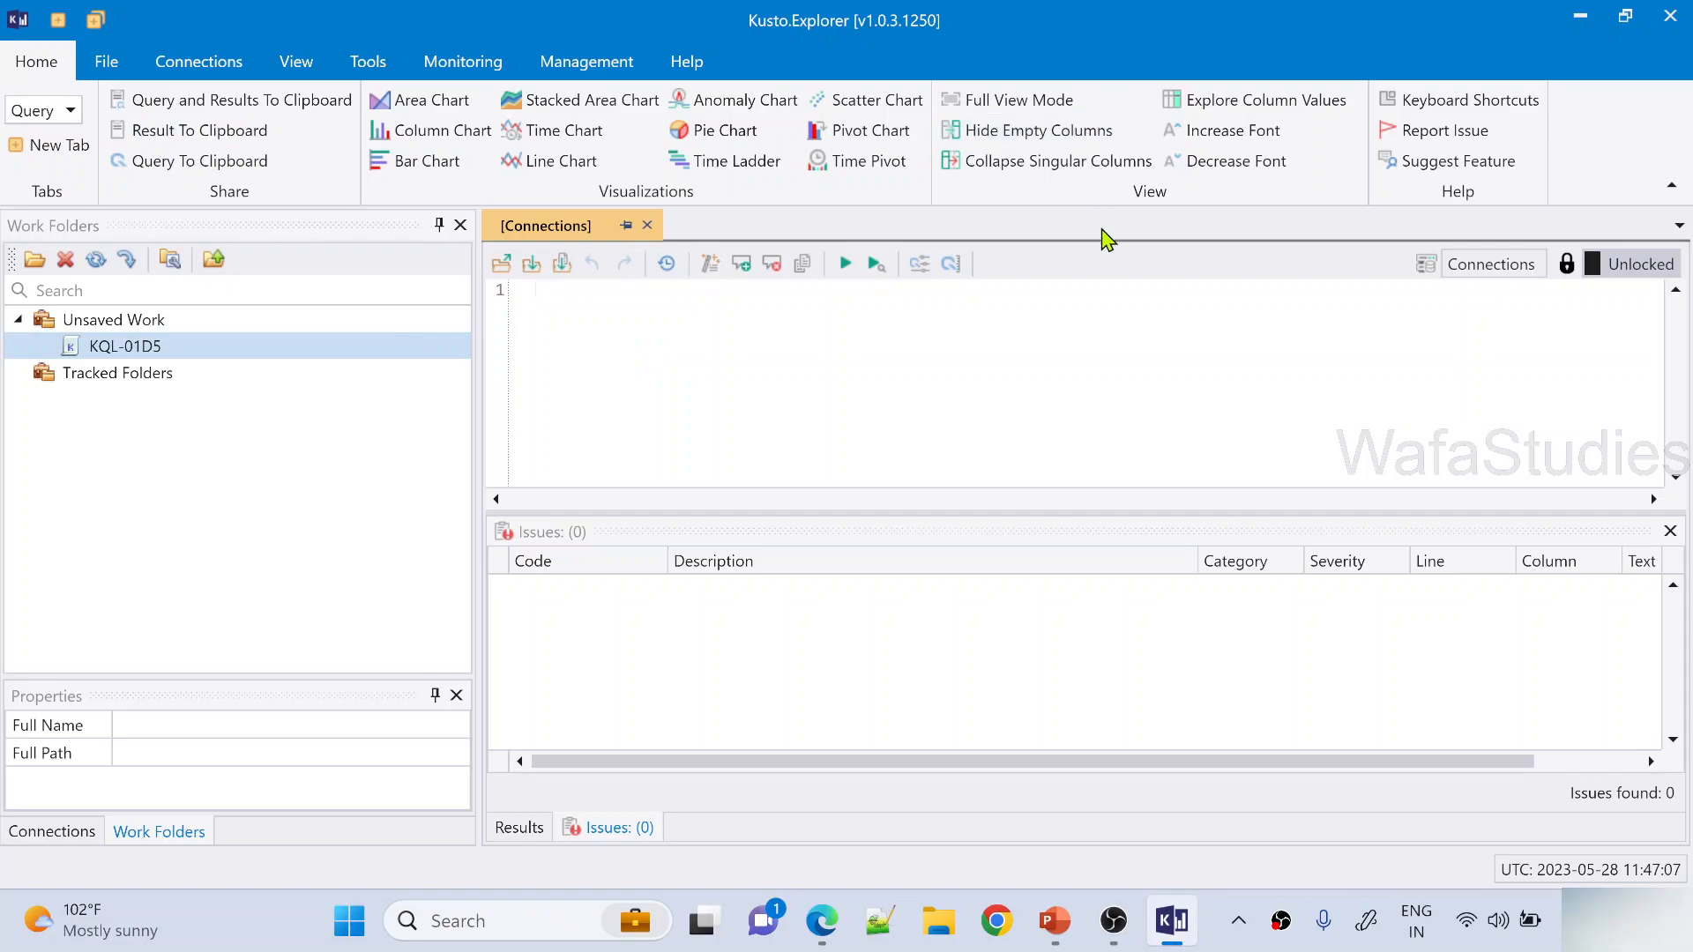
Start a new cluster connection in Kusto.Explorer, set its cloud settings to Other and select the entire placeholder cluster address
click(40, 833)
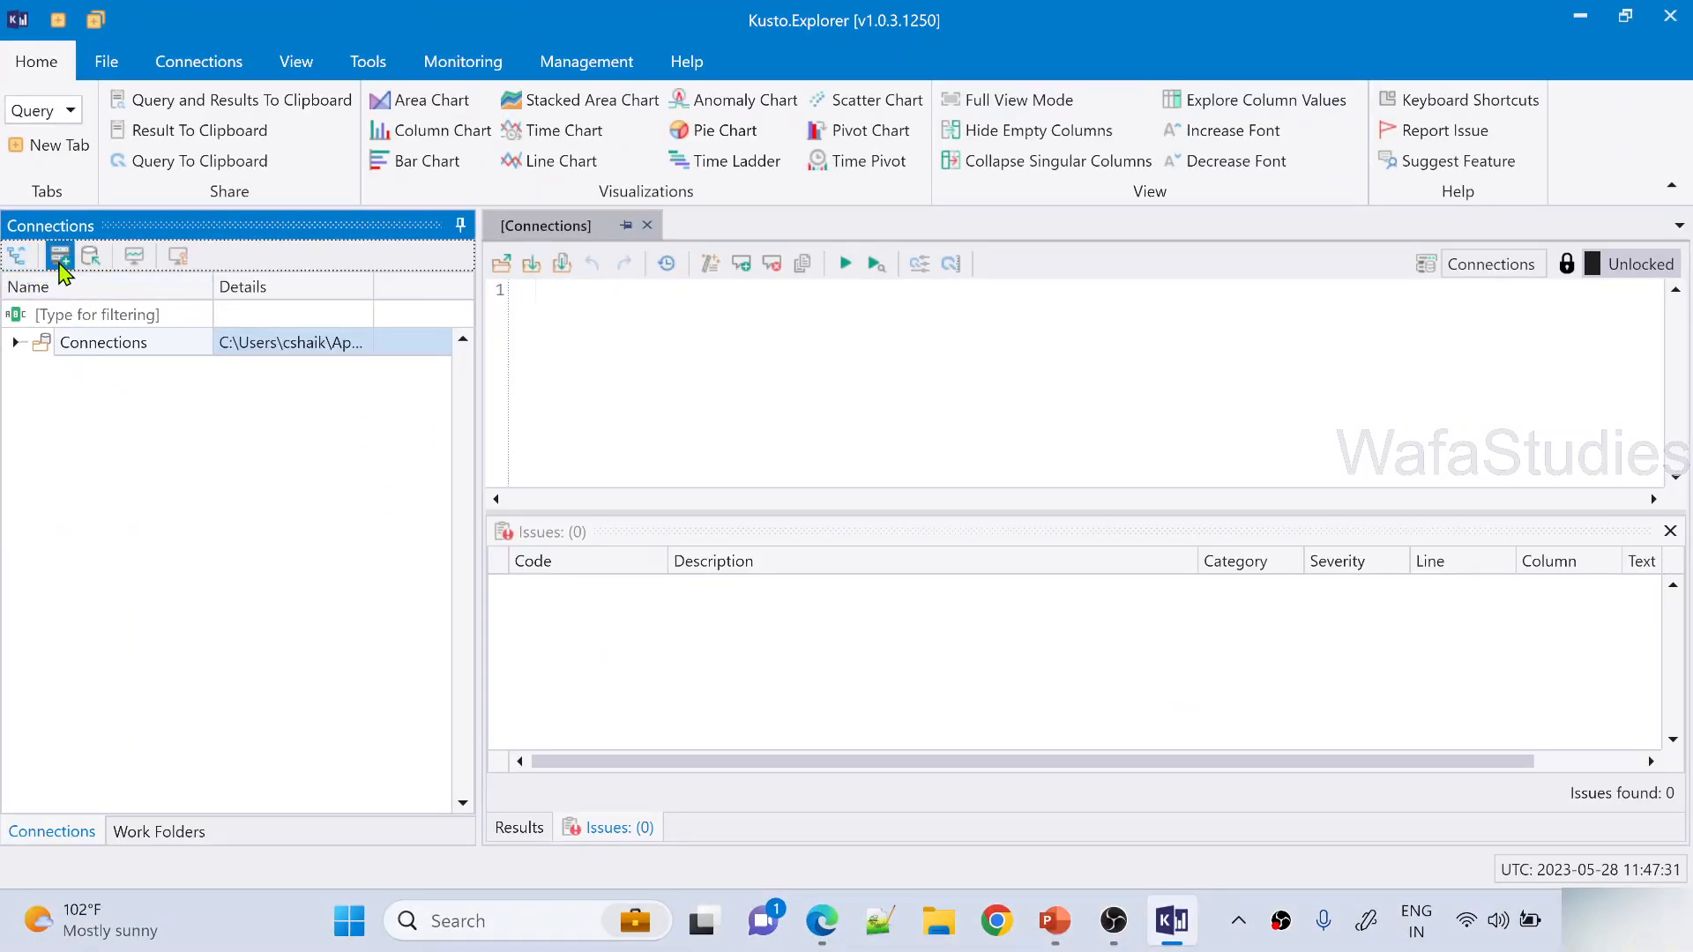
click(60, 257)
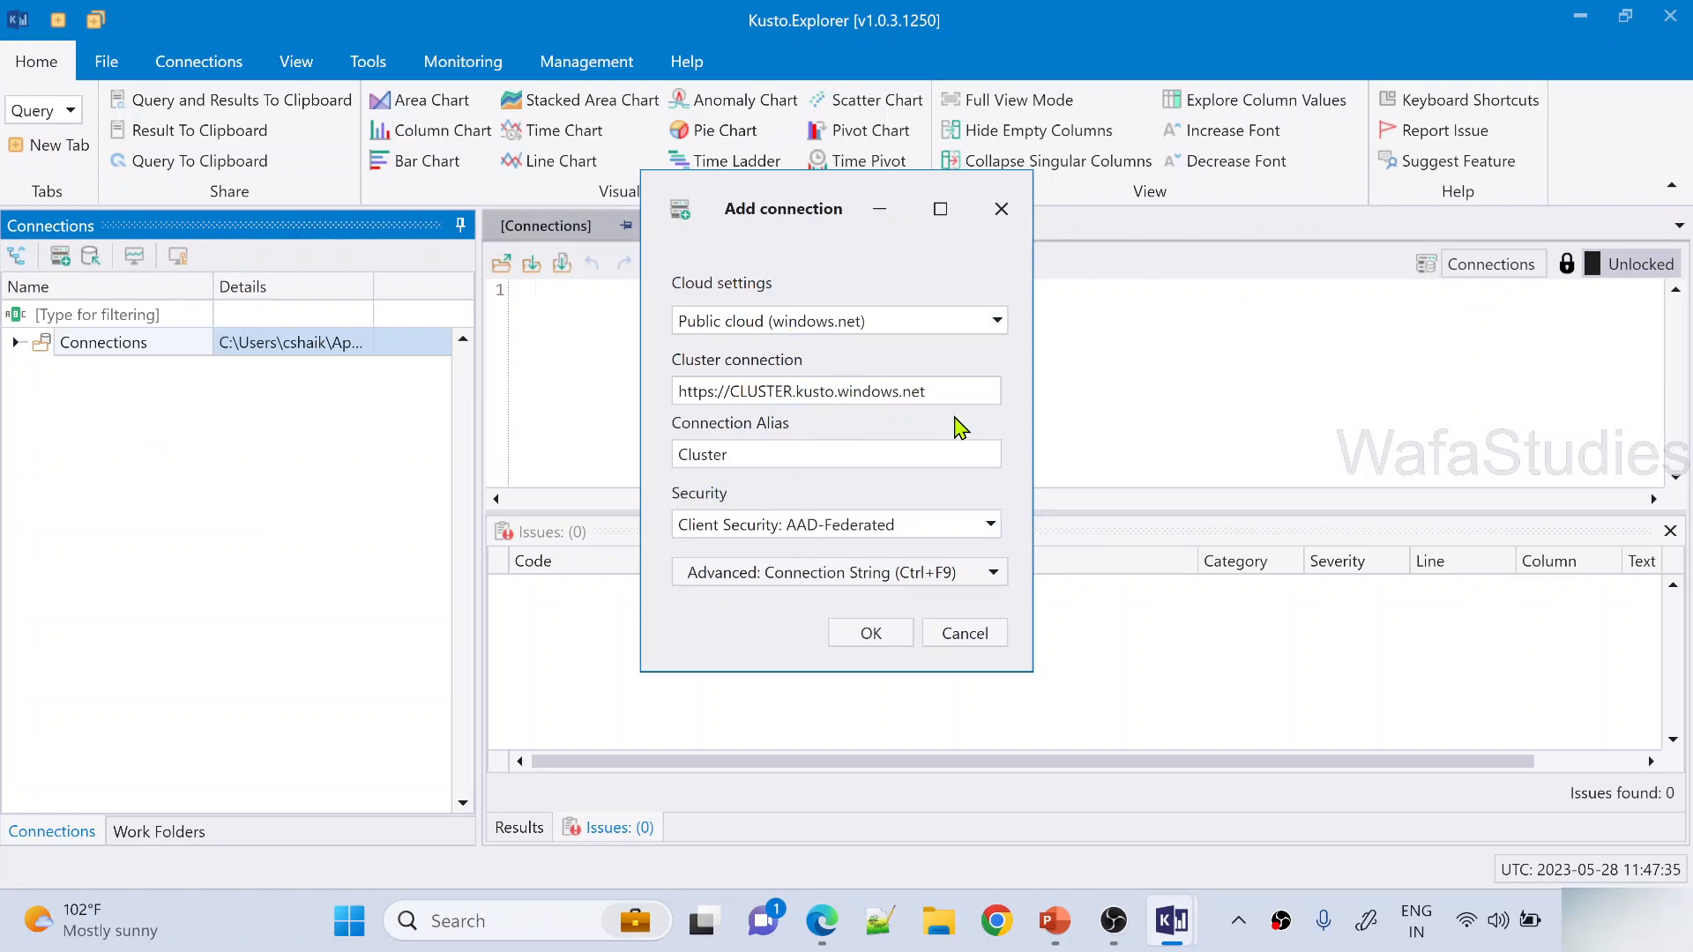
click(997, 323)
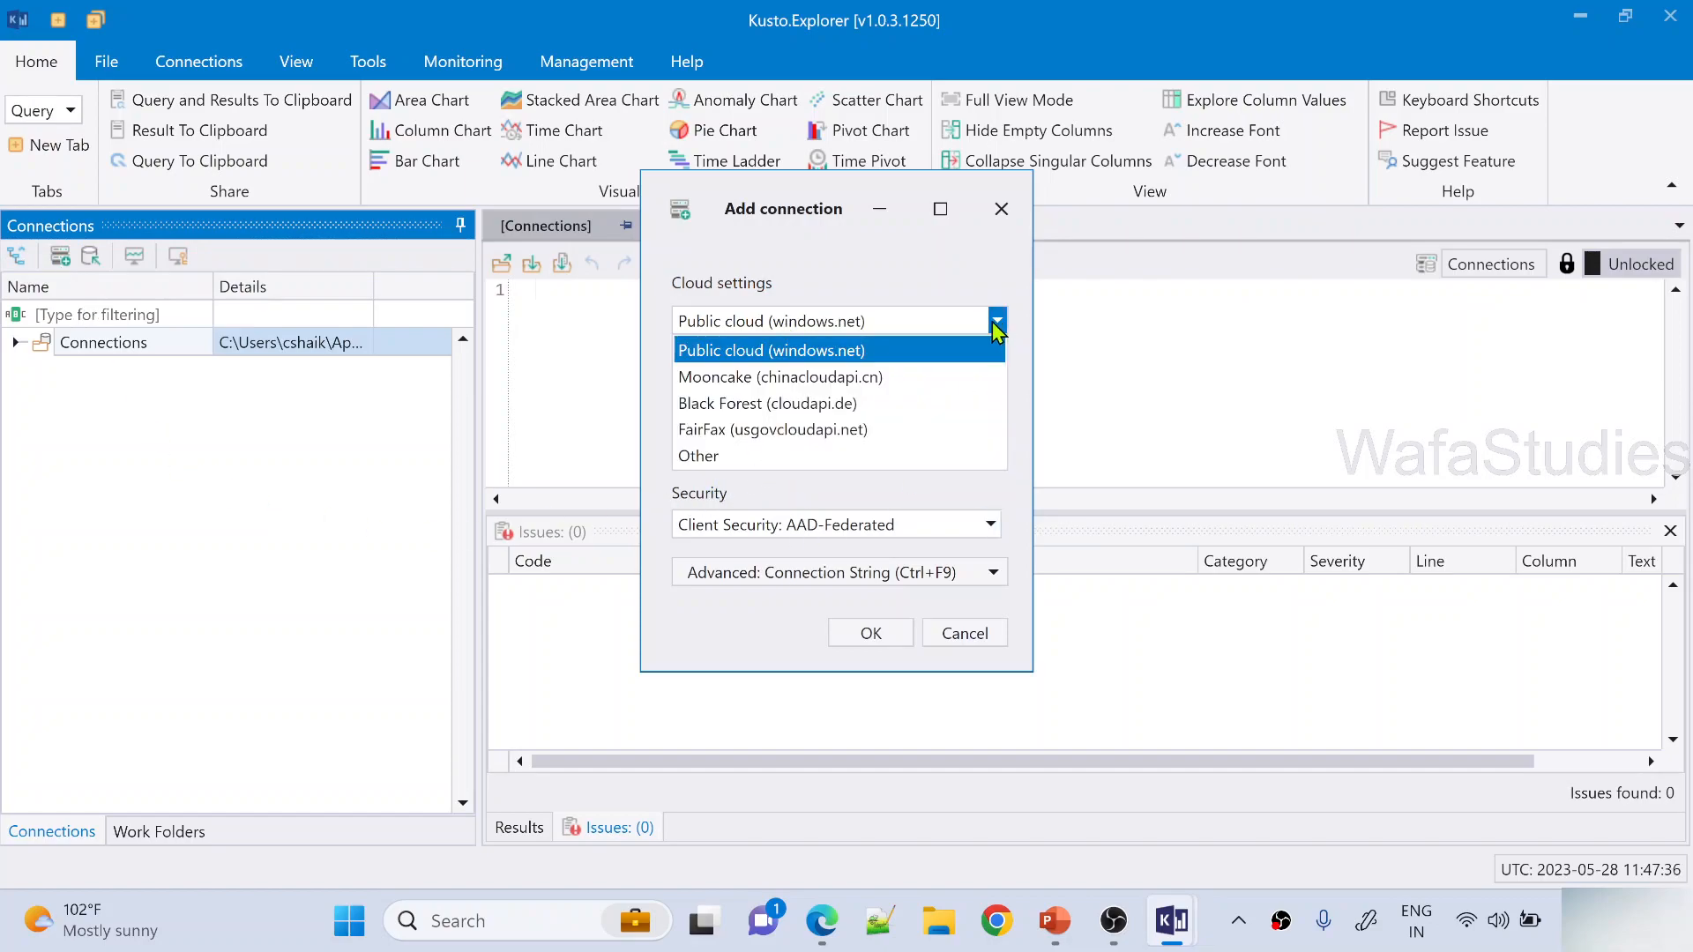
click(714, 456)
click(963, 392)
double_click(964, 391)
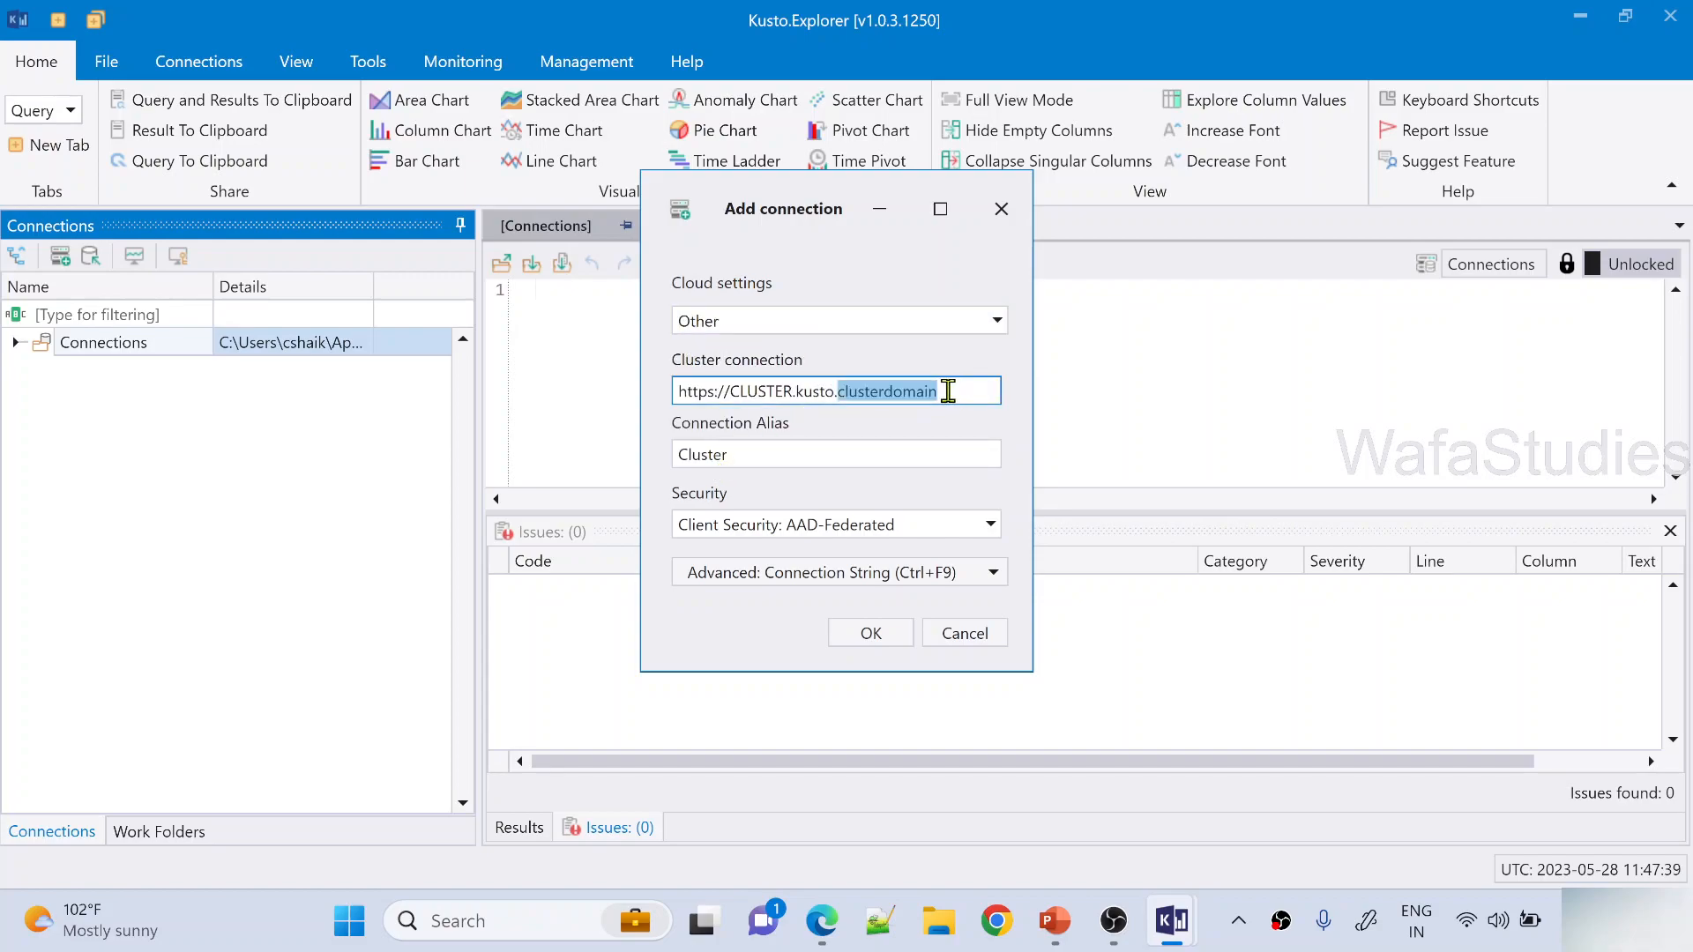
drag(963, 392, 665, 404)
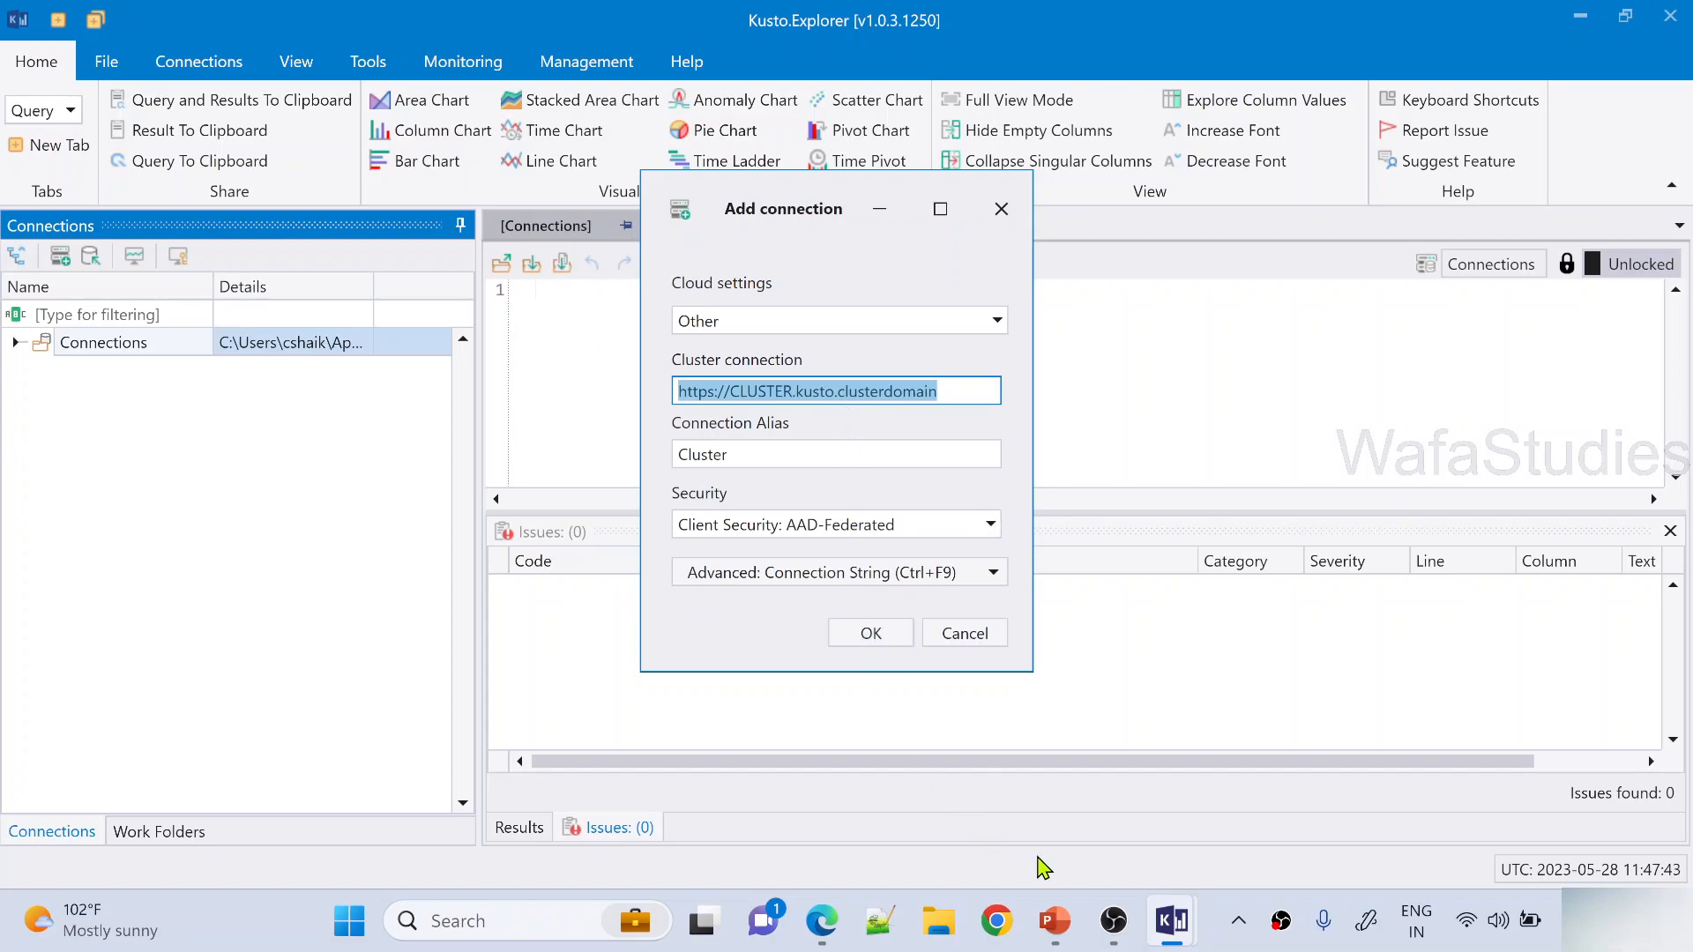
Switch to a new Chrome window and open the Azure Data Explorer query page at dataexplorer.azure.com
click(1014, 921)
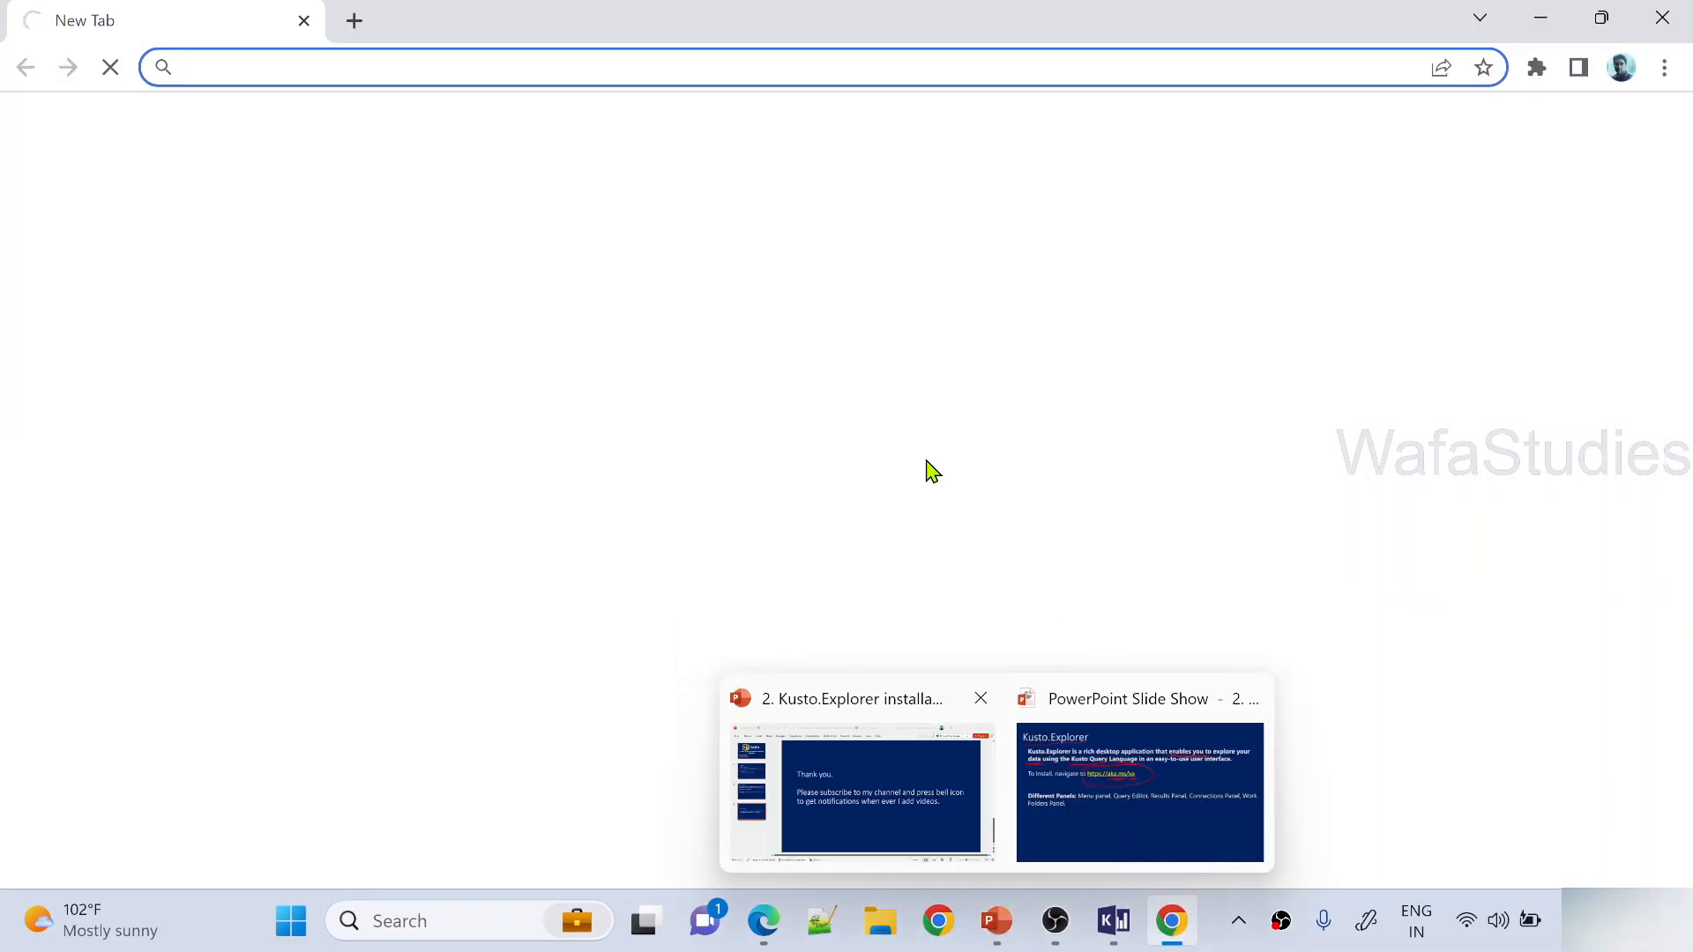
click(404, 73)
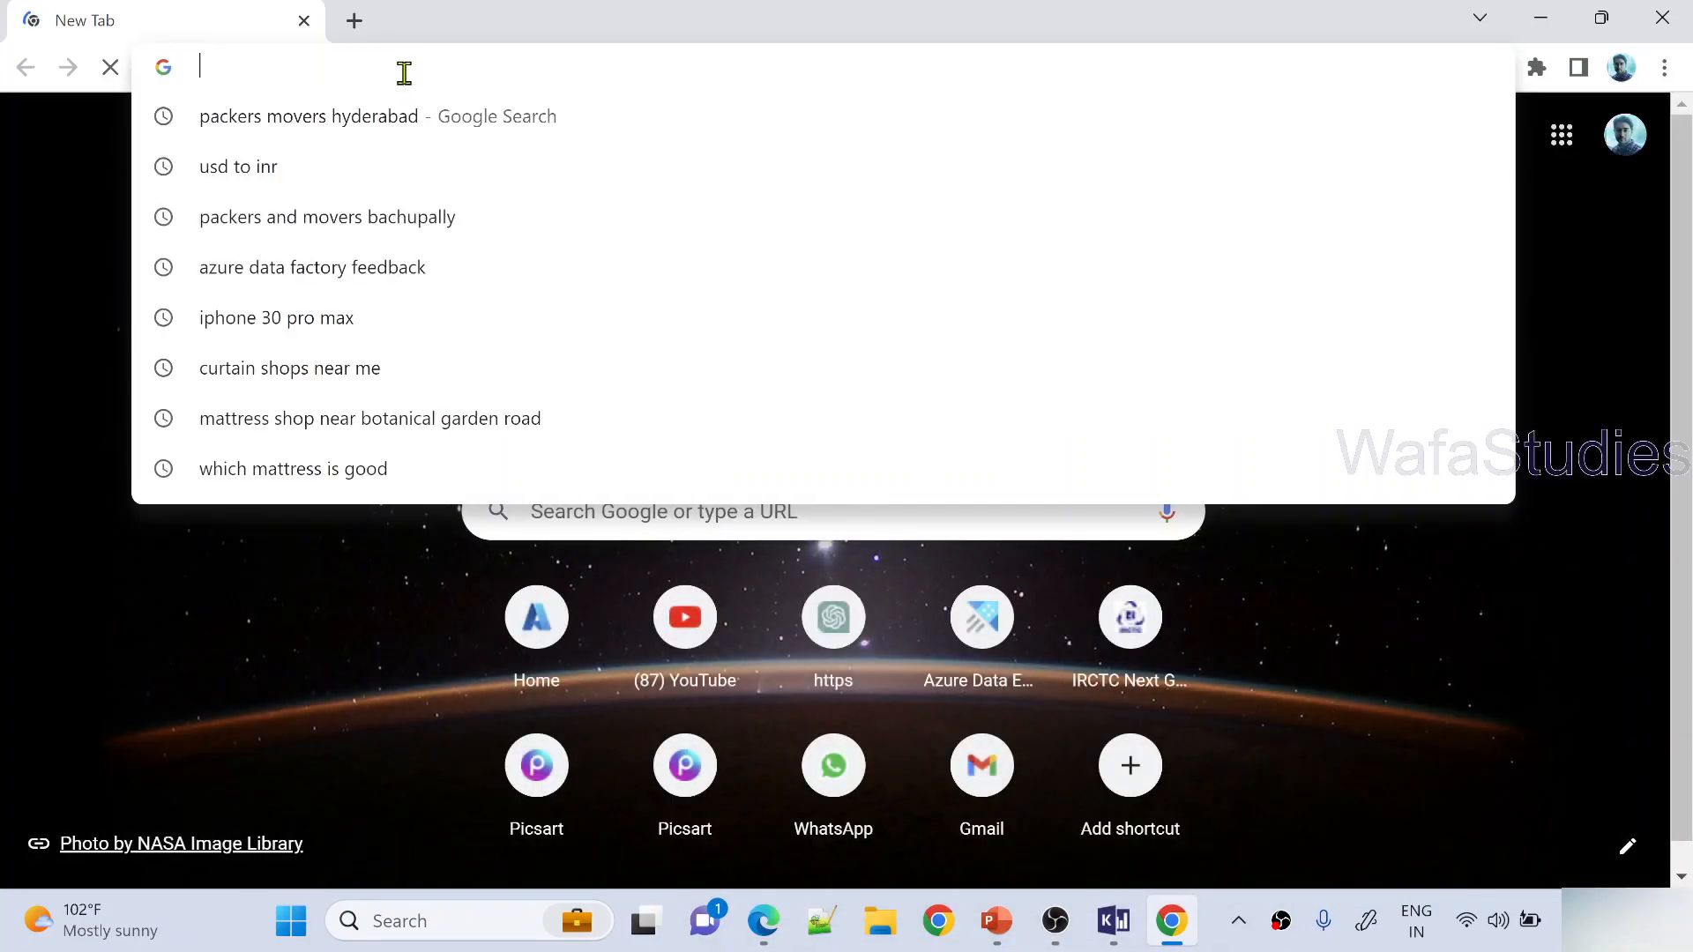
text(datae)
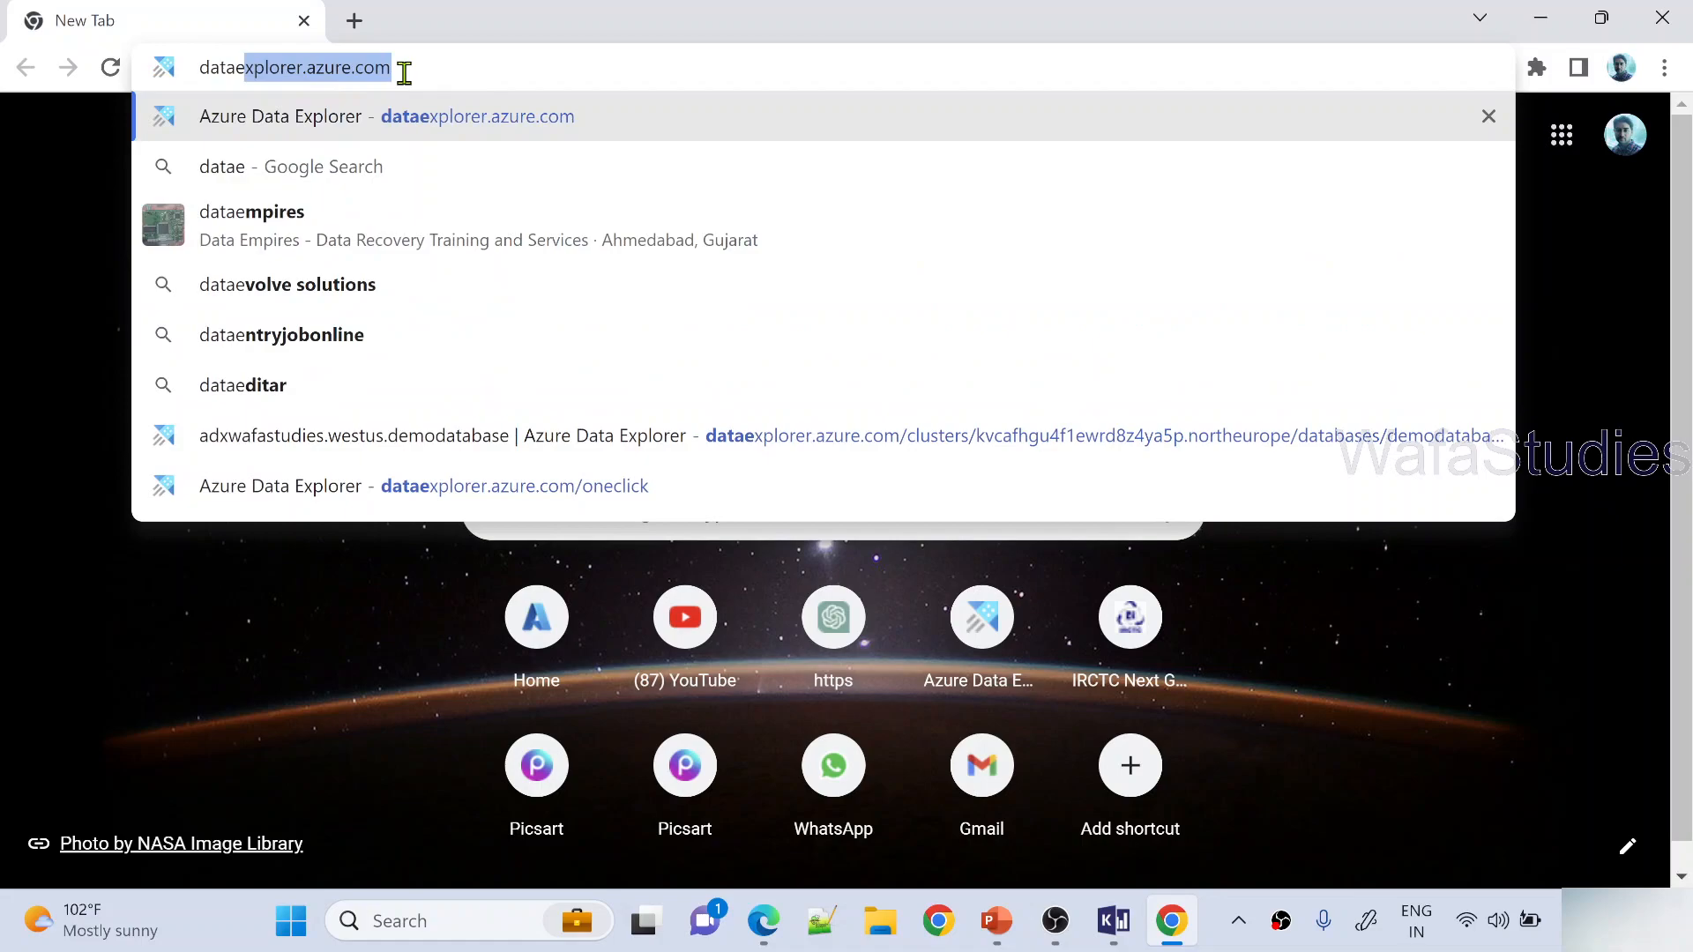
click(434, 64)
key(Return)
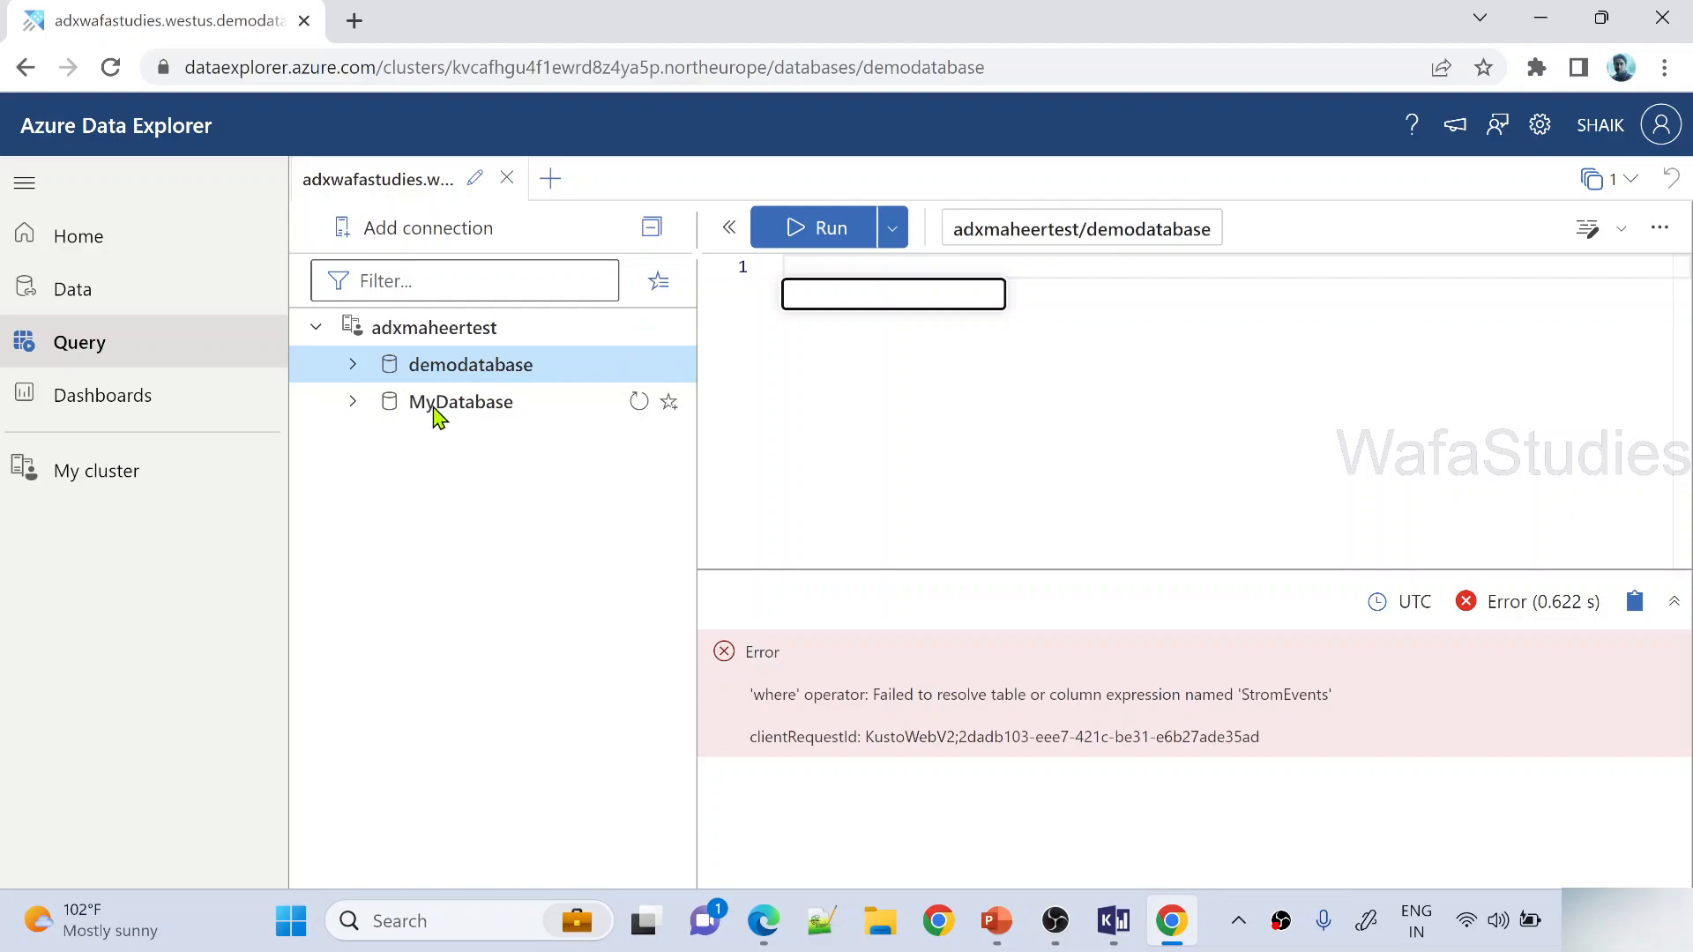
click(1024, 461)
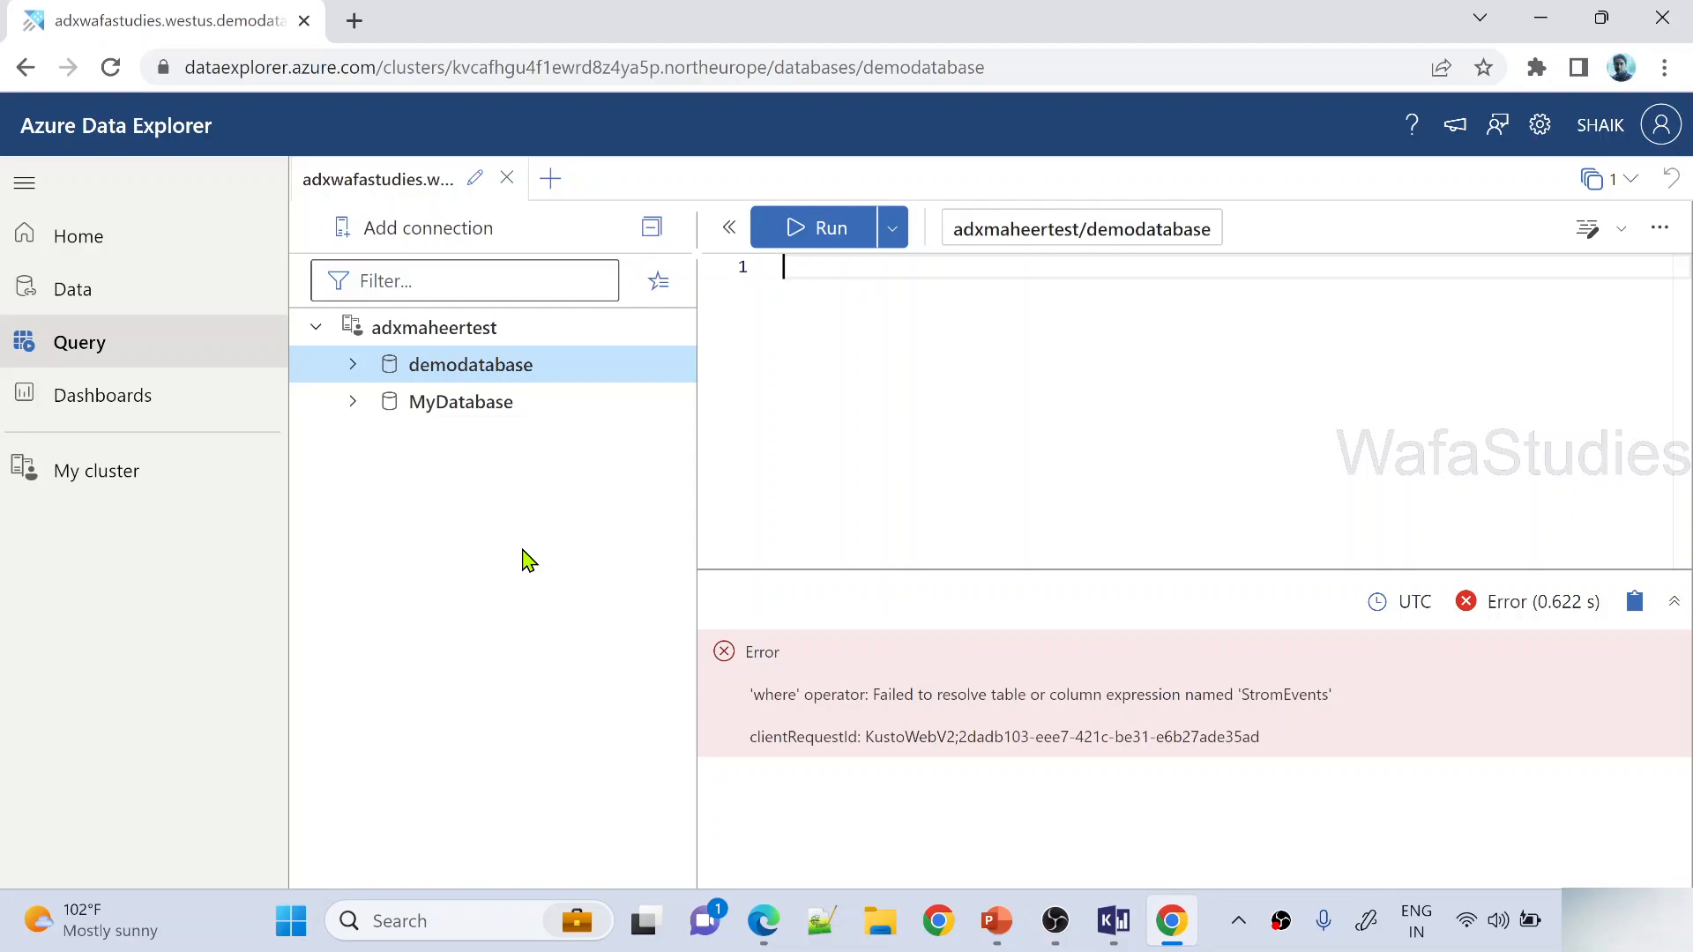
click(405, 234)
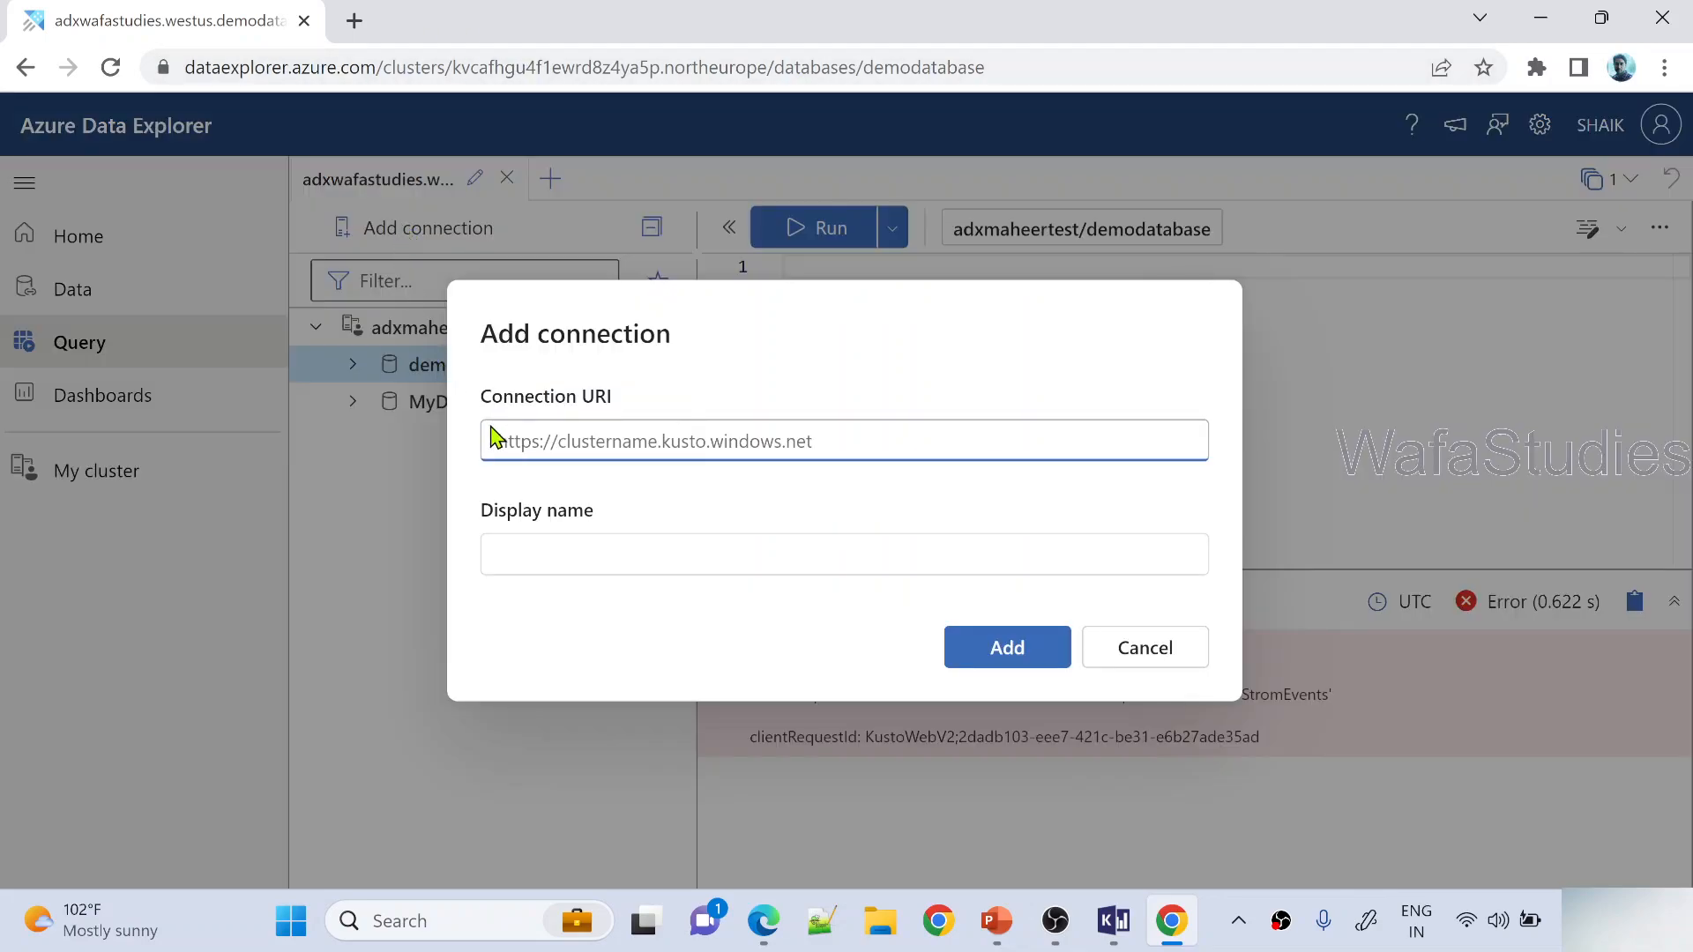
text(https)
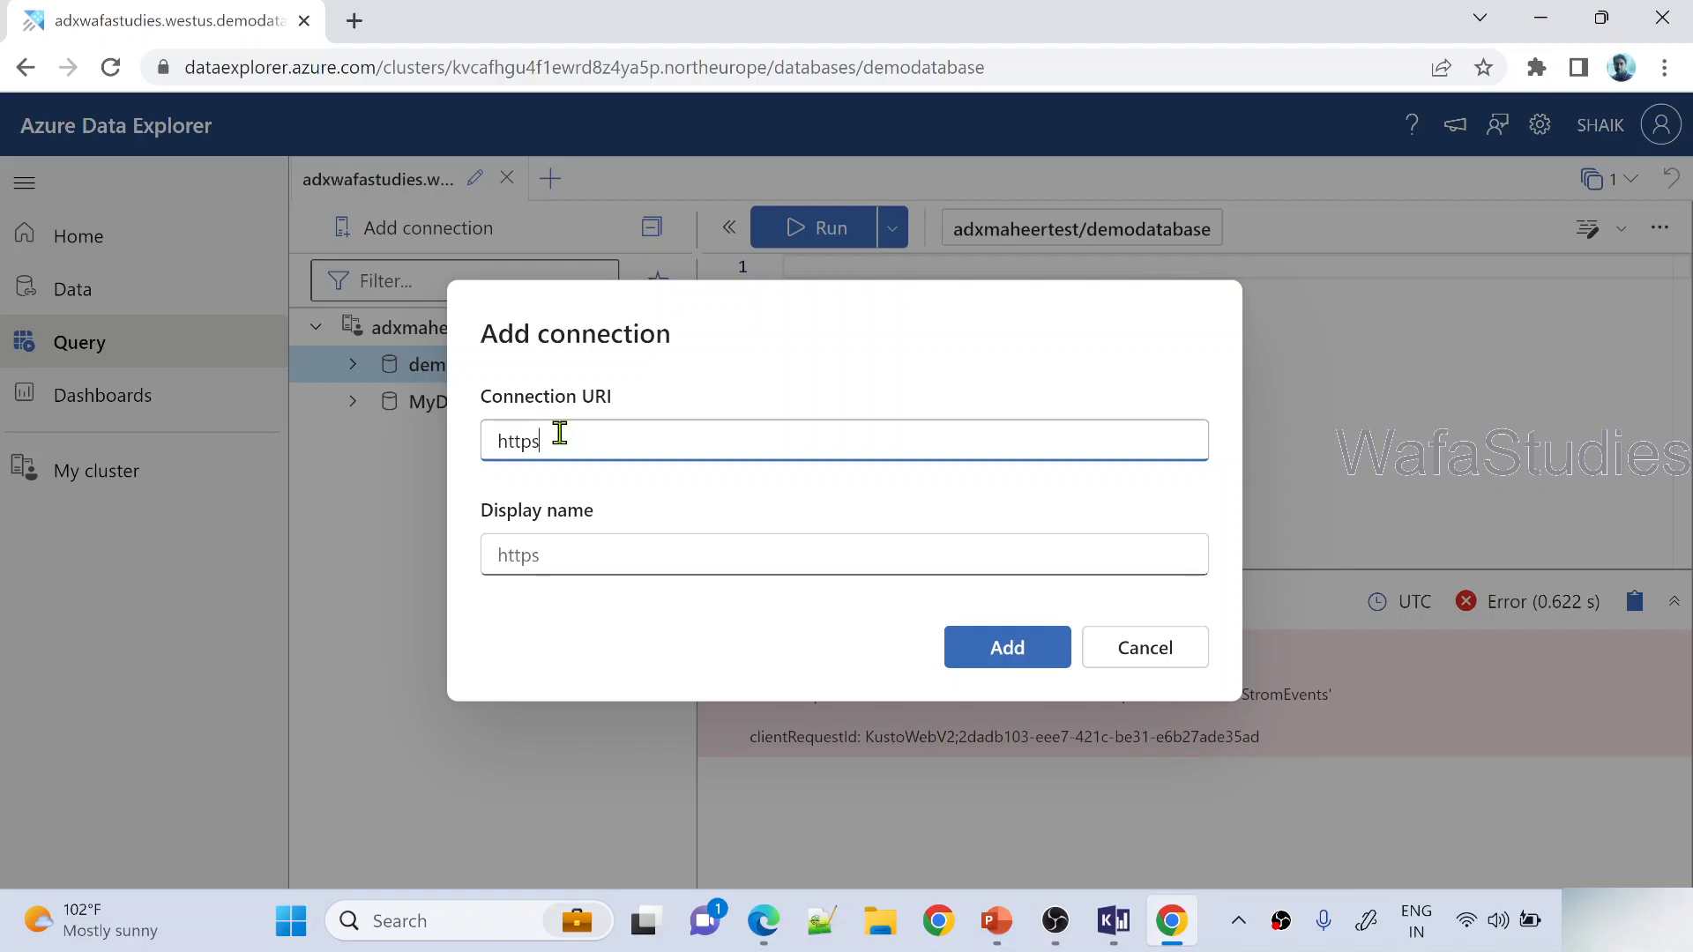
text(://help.kusto.windows.ne)
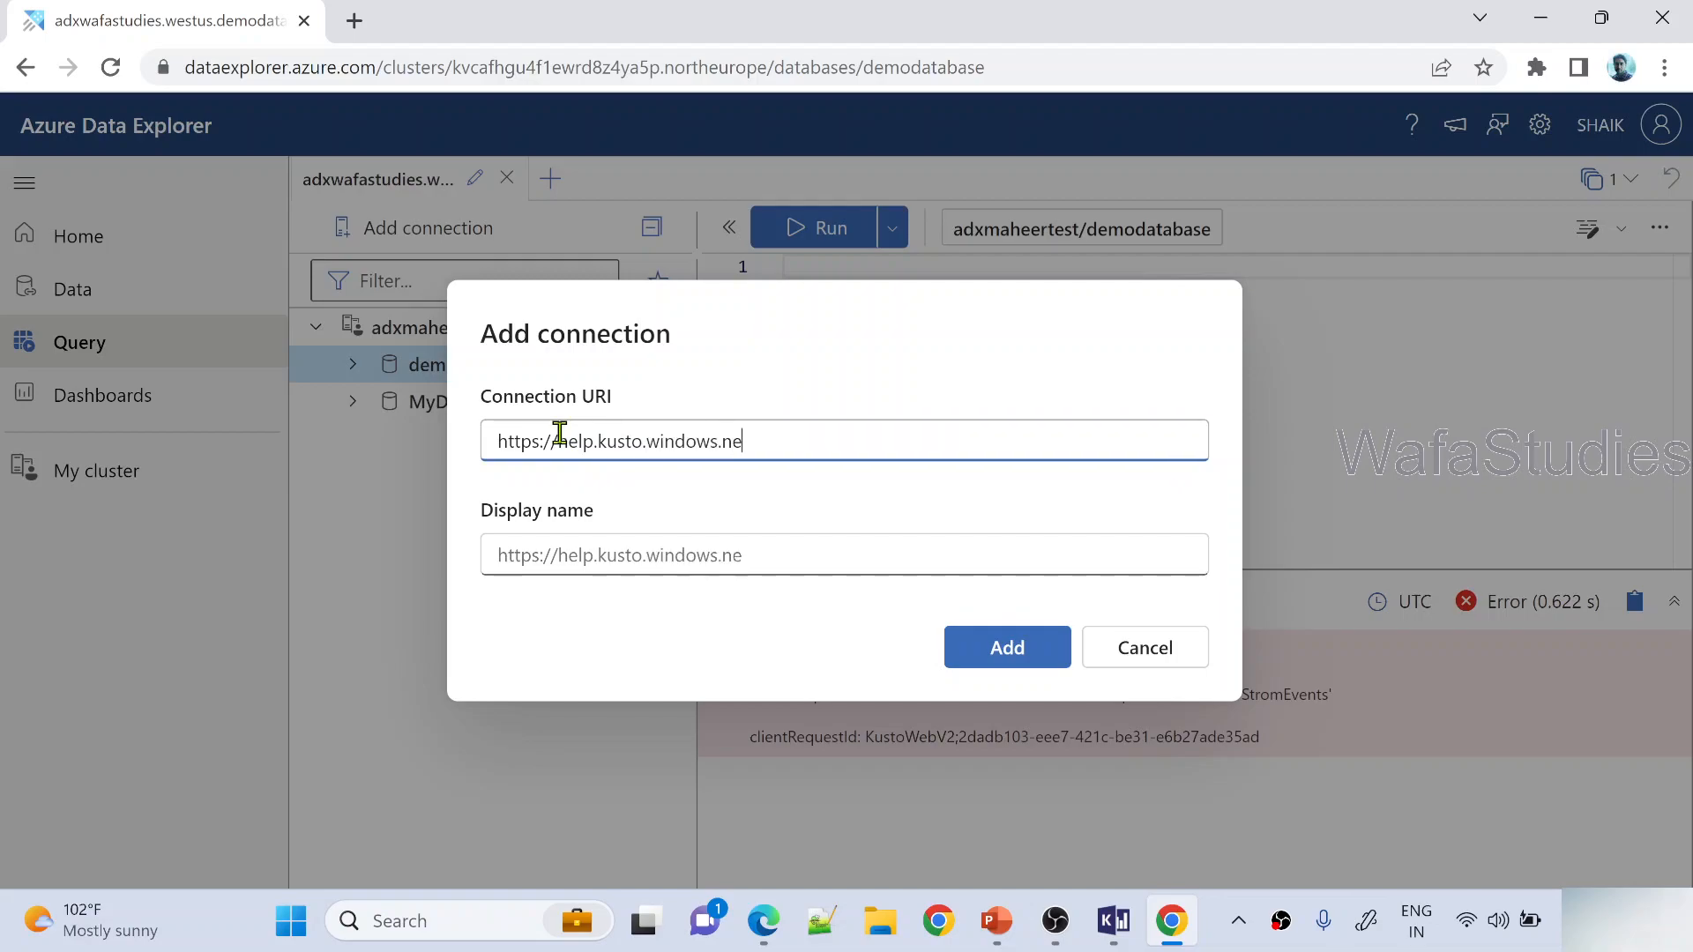
text(t)
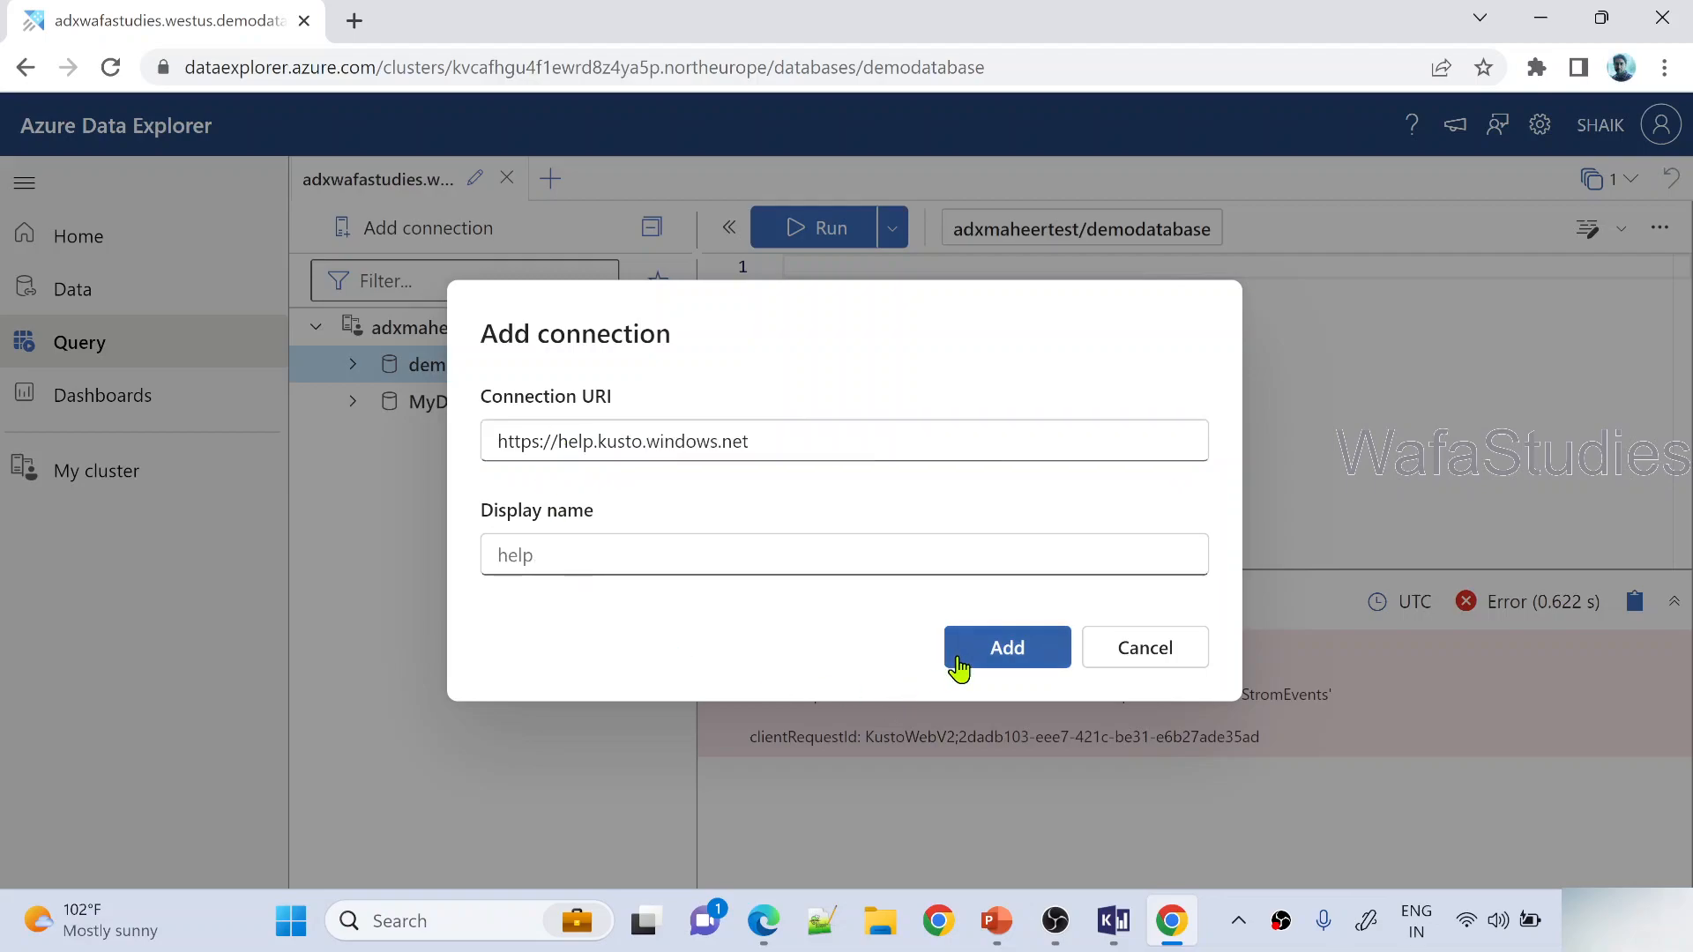
click(958, 665)
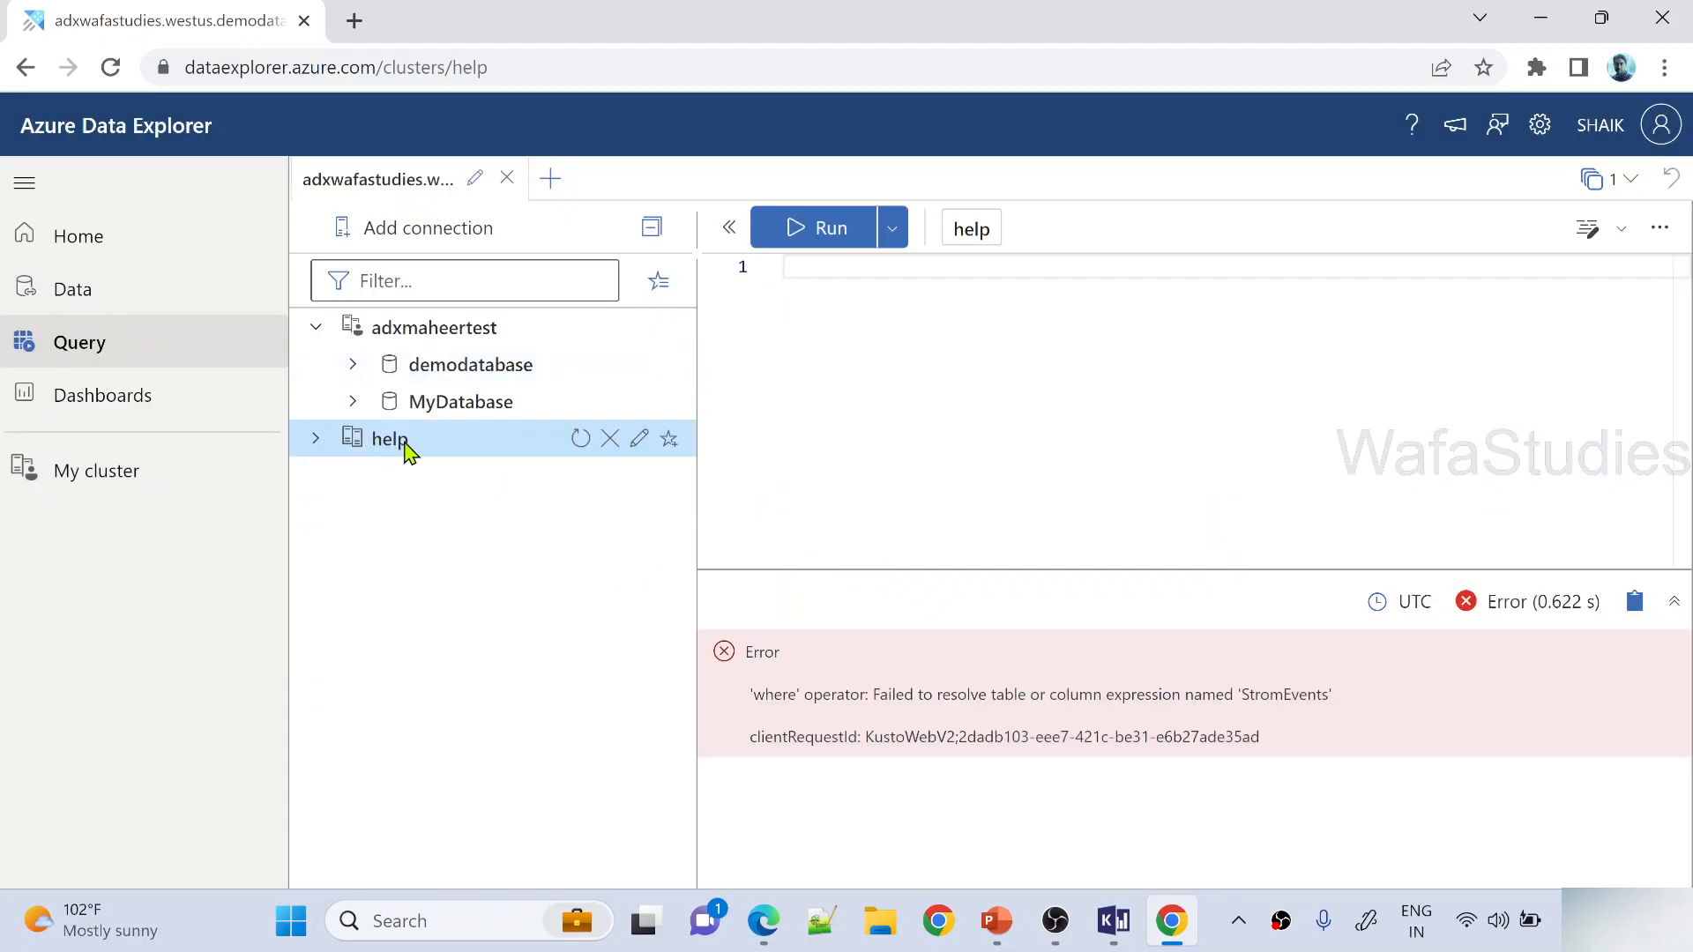
Expand the help cluster down to the Storm_Events tables of the Samples database and select the StormEvents table
click(316, 439)
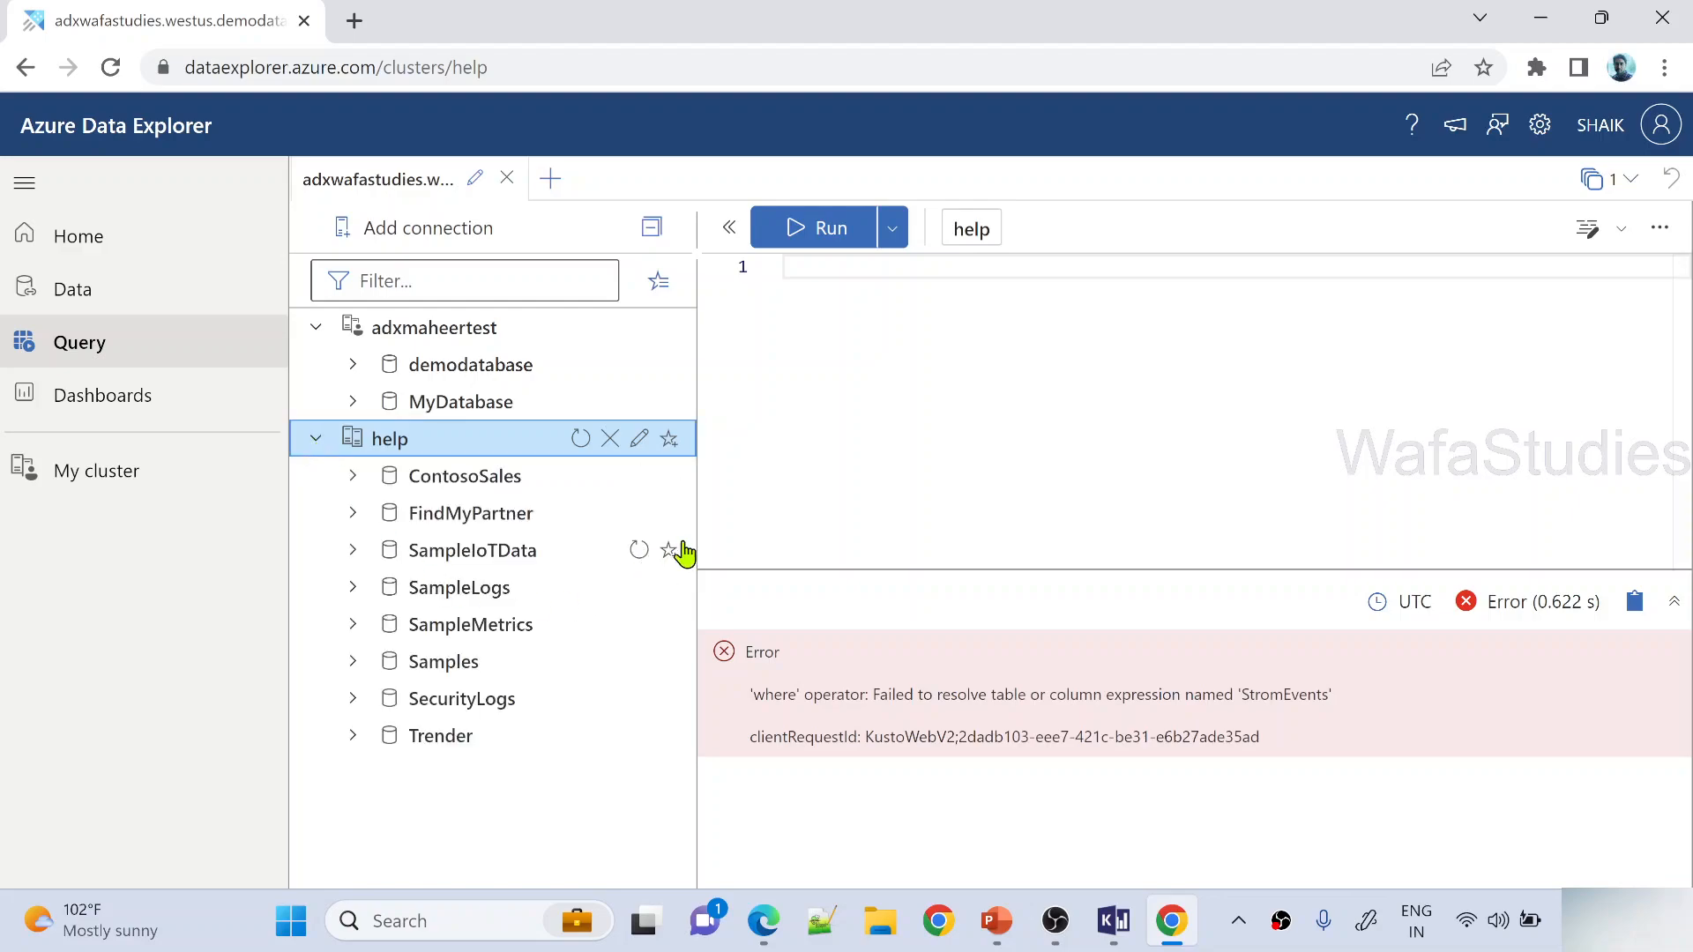
drag(698, 525, 1153, 517)
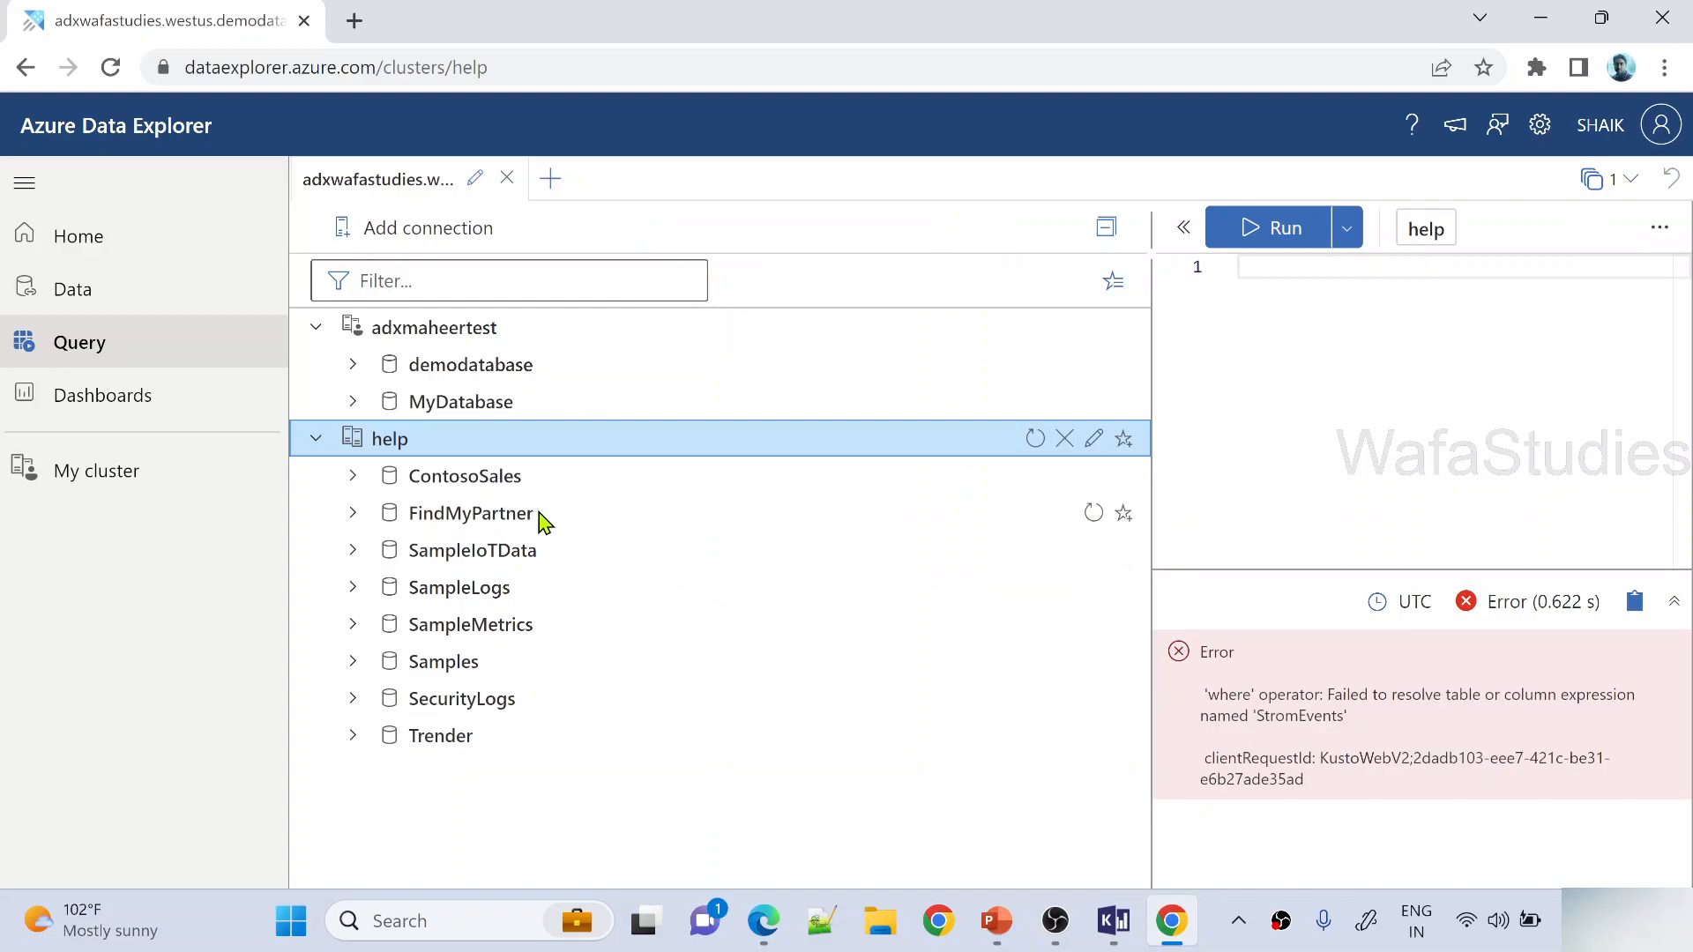
click(354, 662)
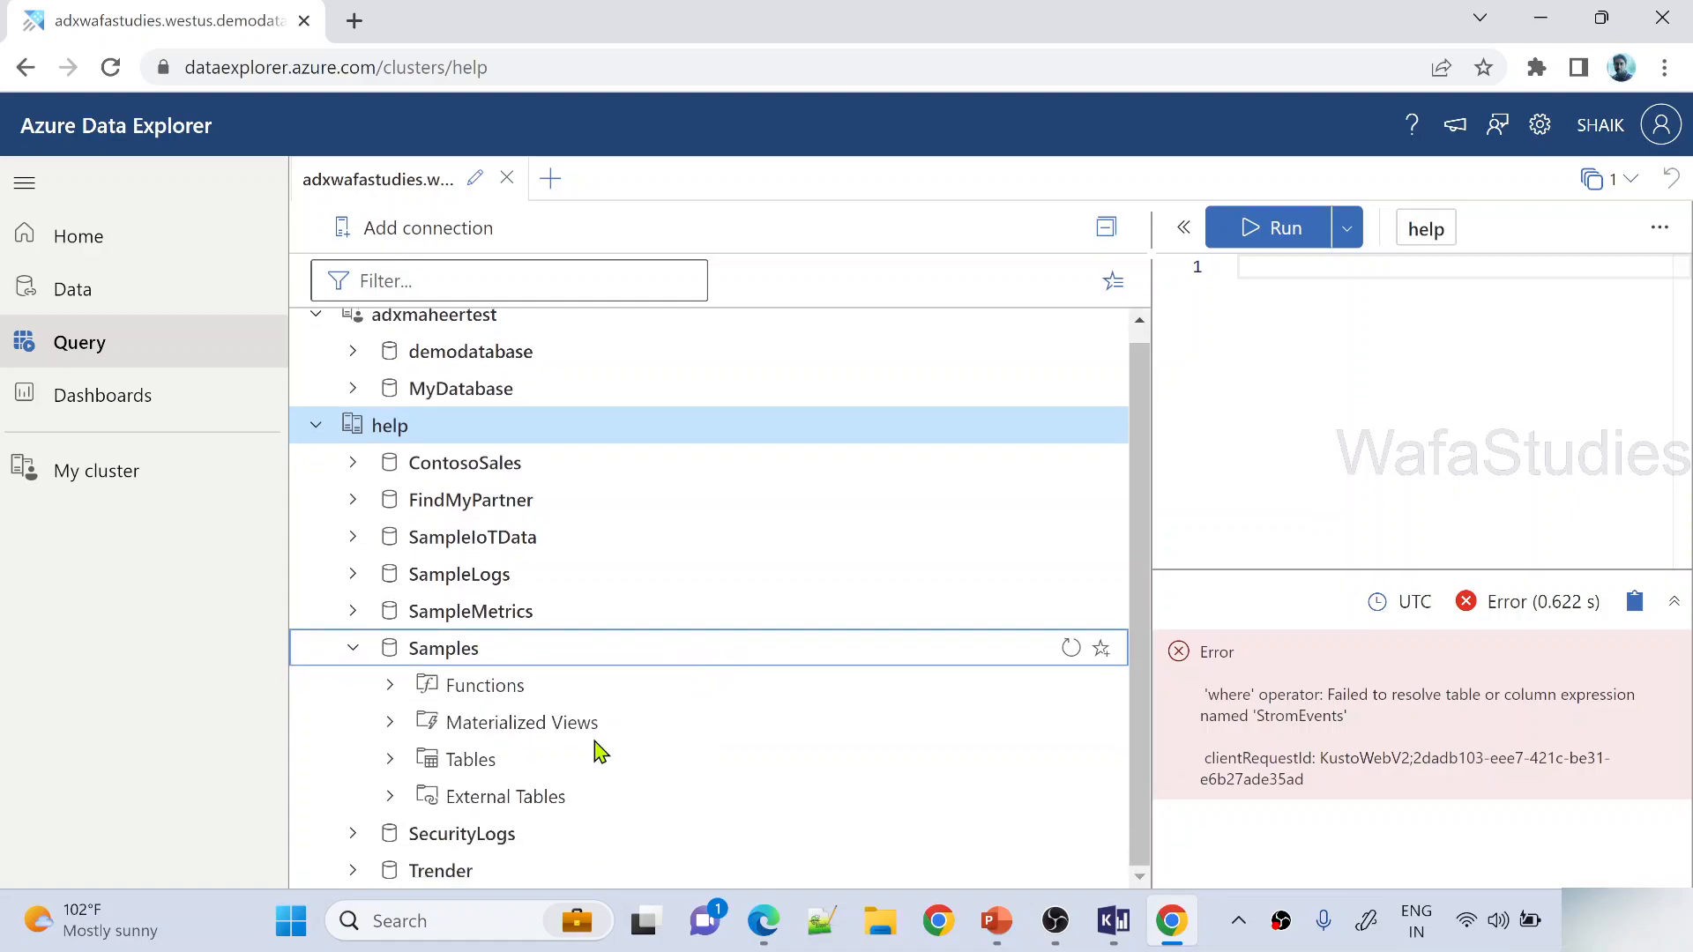
click(390, 764)
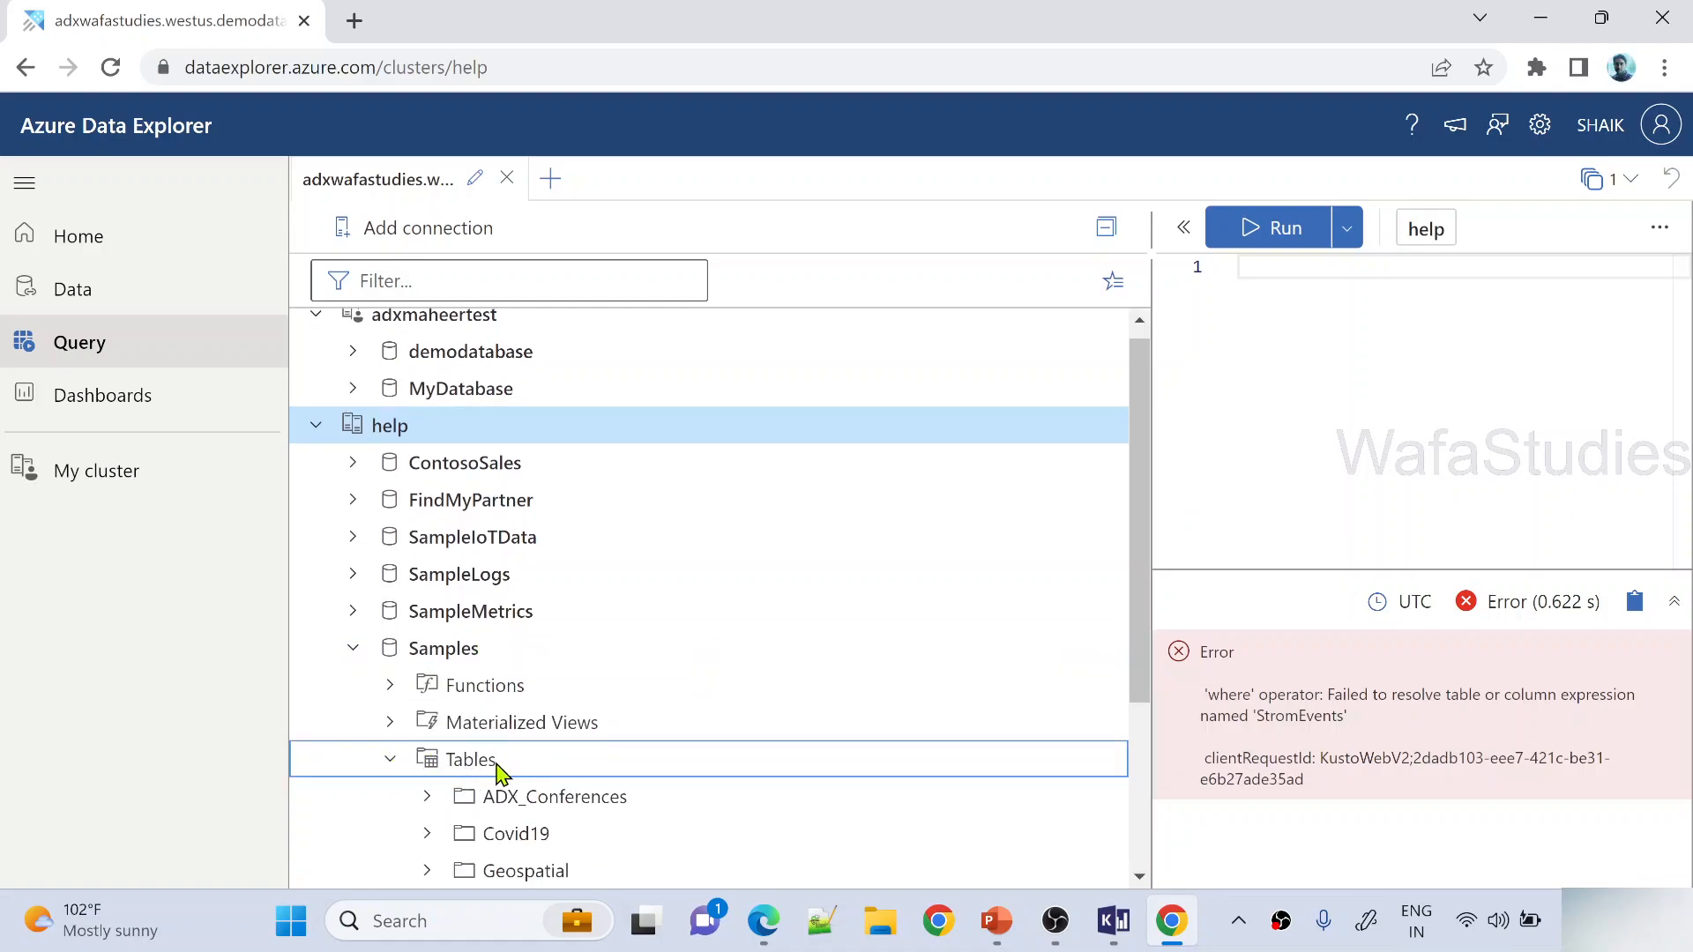
scroll(934, 594, down, 3)
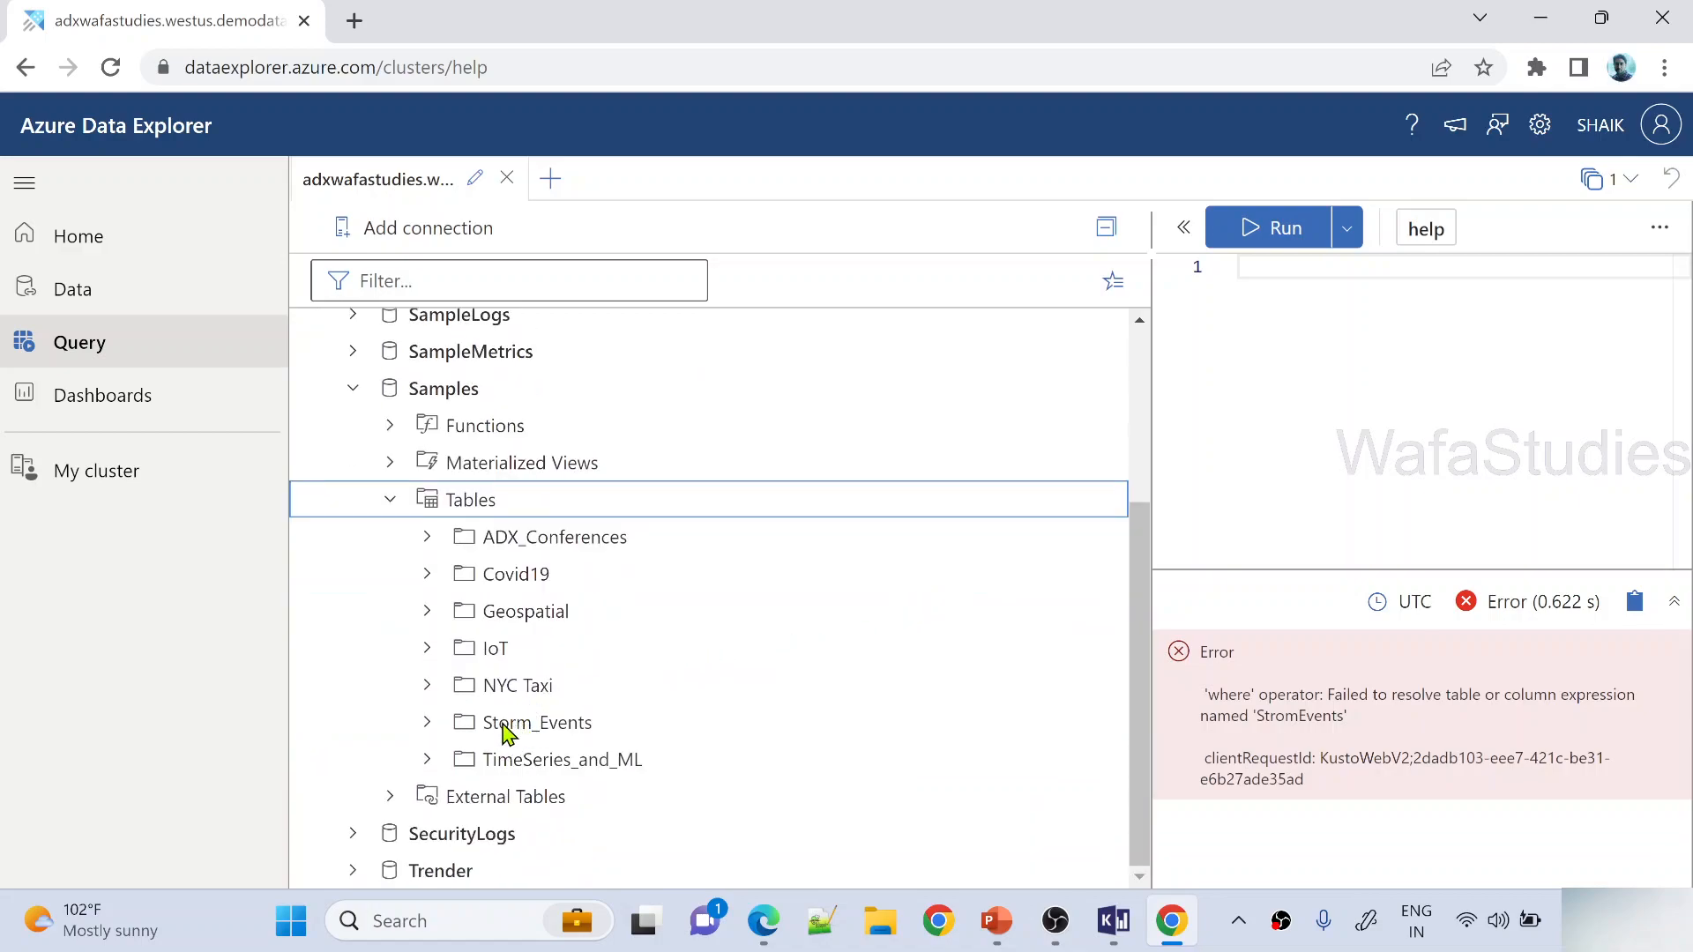
click(427, 723)
click(559, 794)
drag(1156, 454, 793, 498)
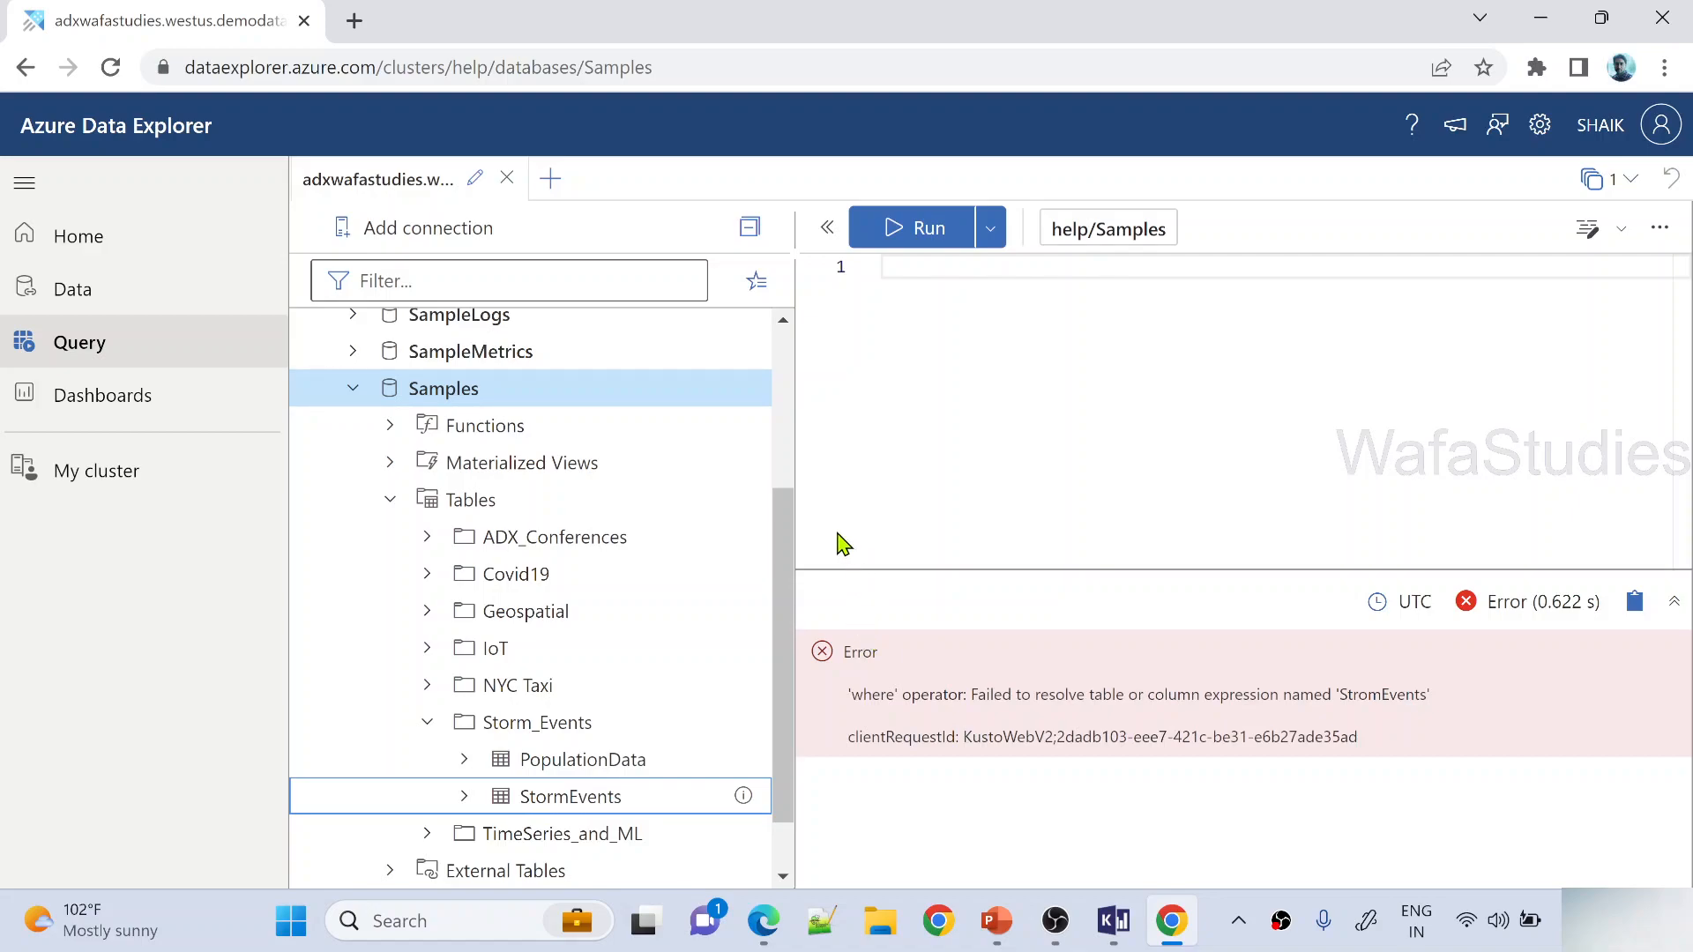
drag(796, 529, 777, 529)
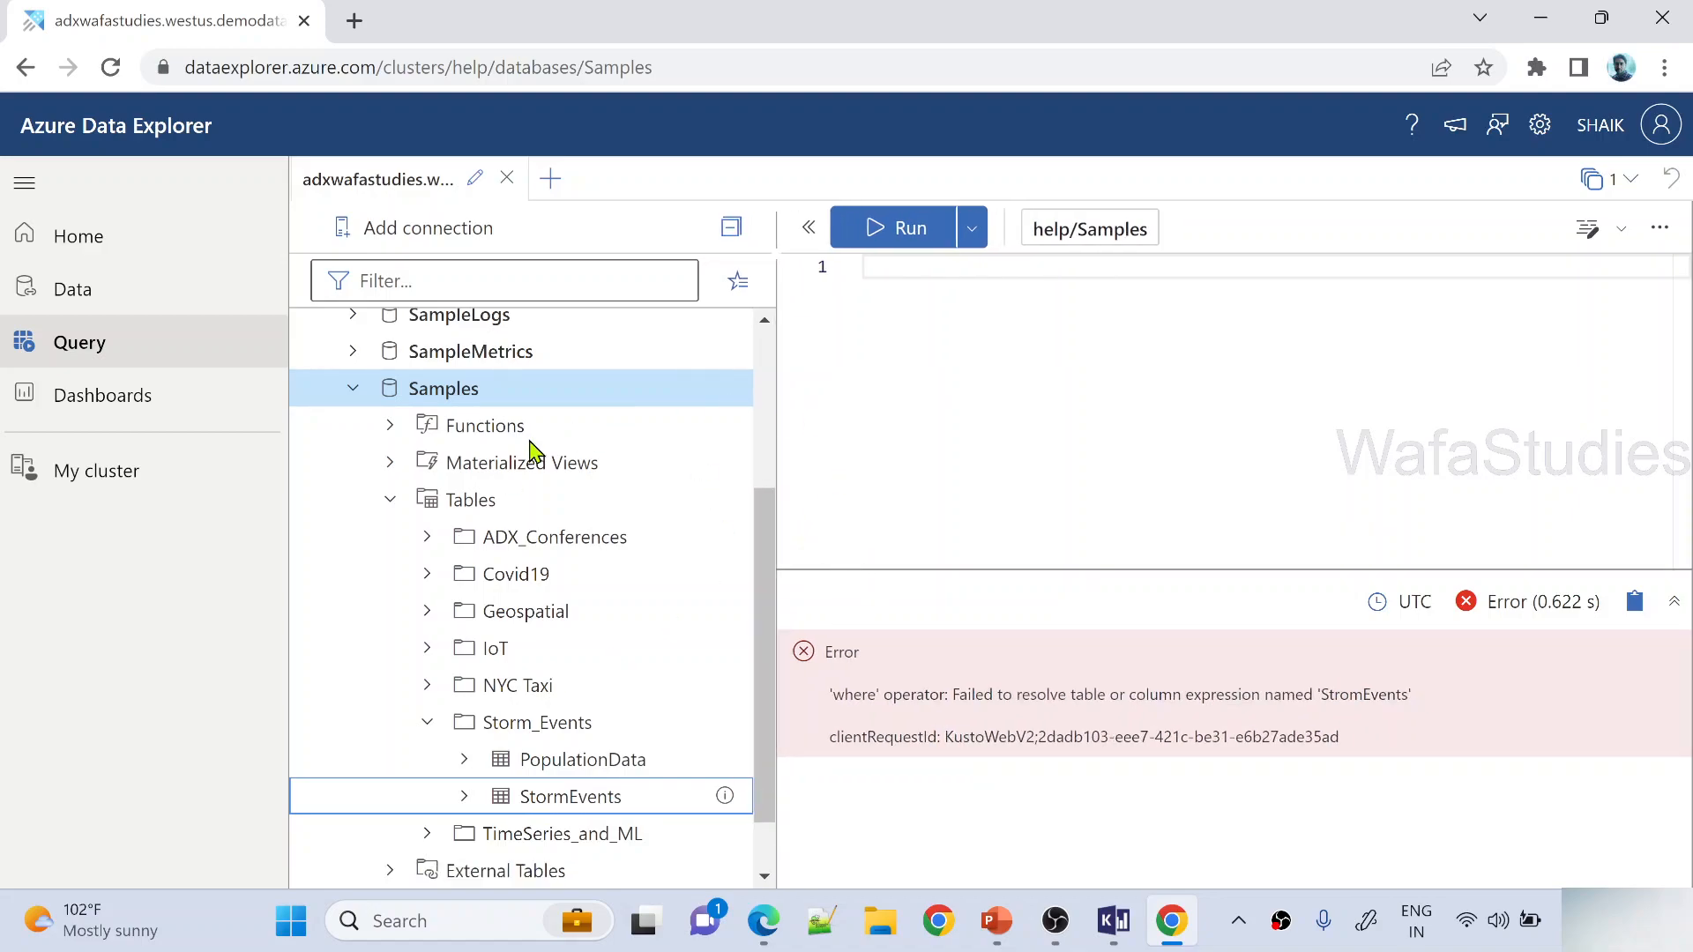
scroll(561, 512, up, 3)
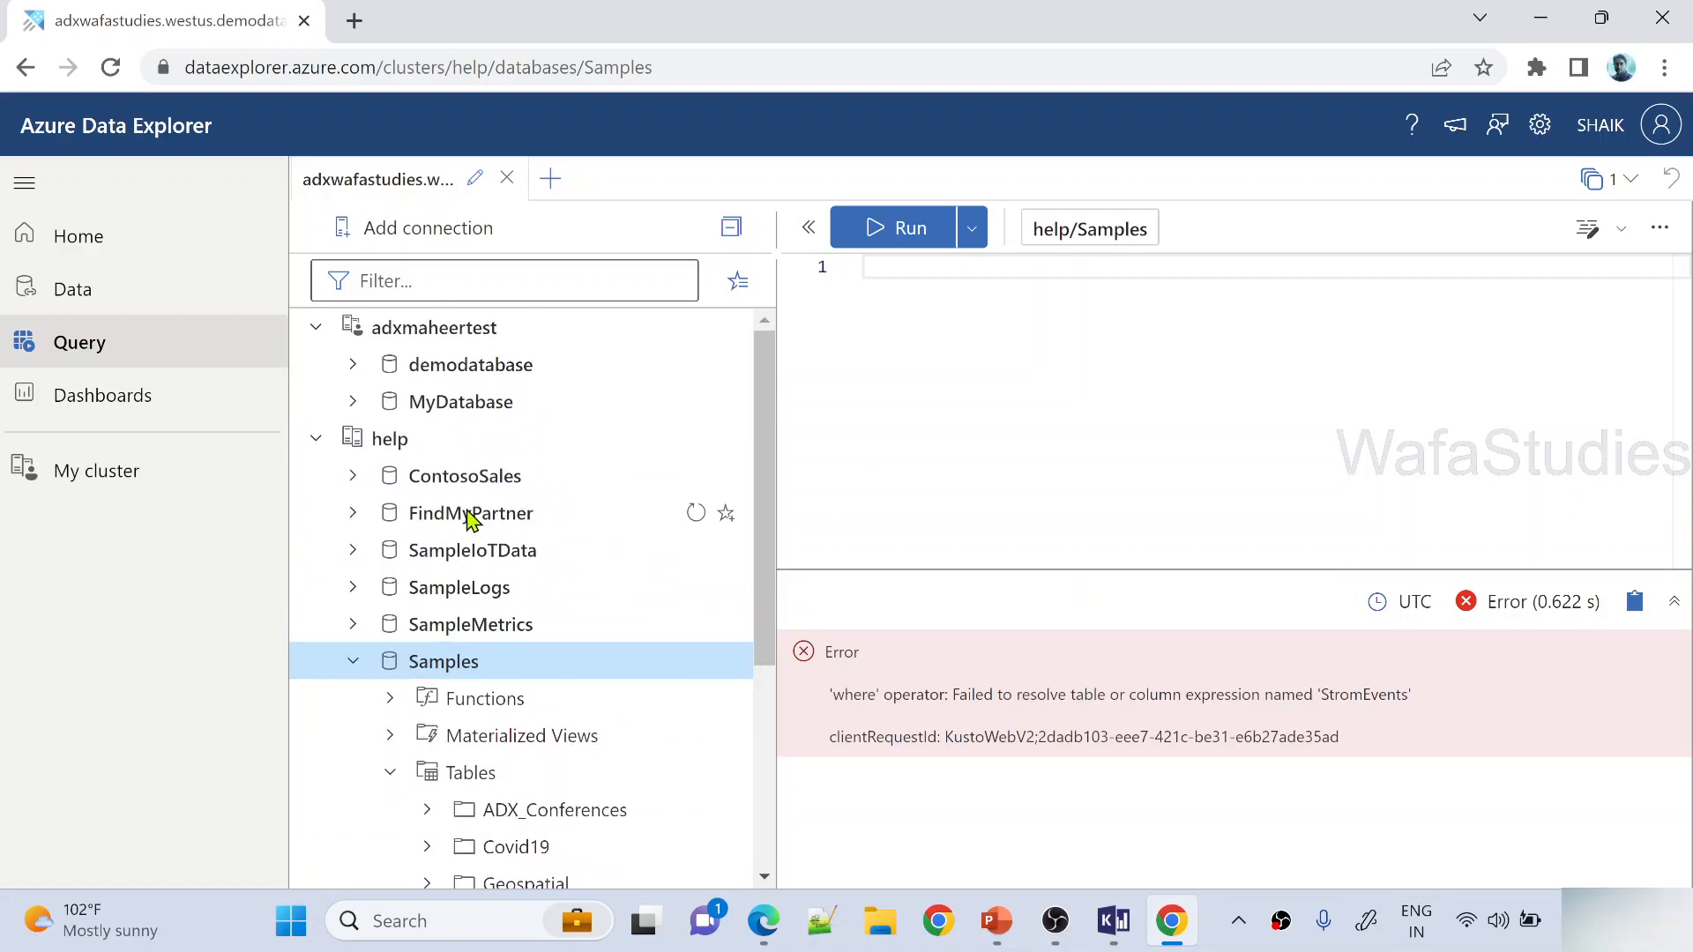
key(alt+Tab)
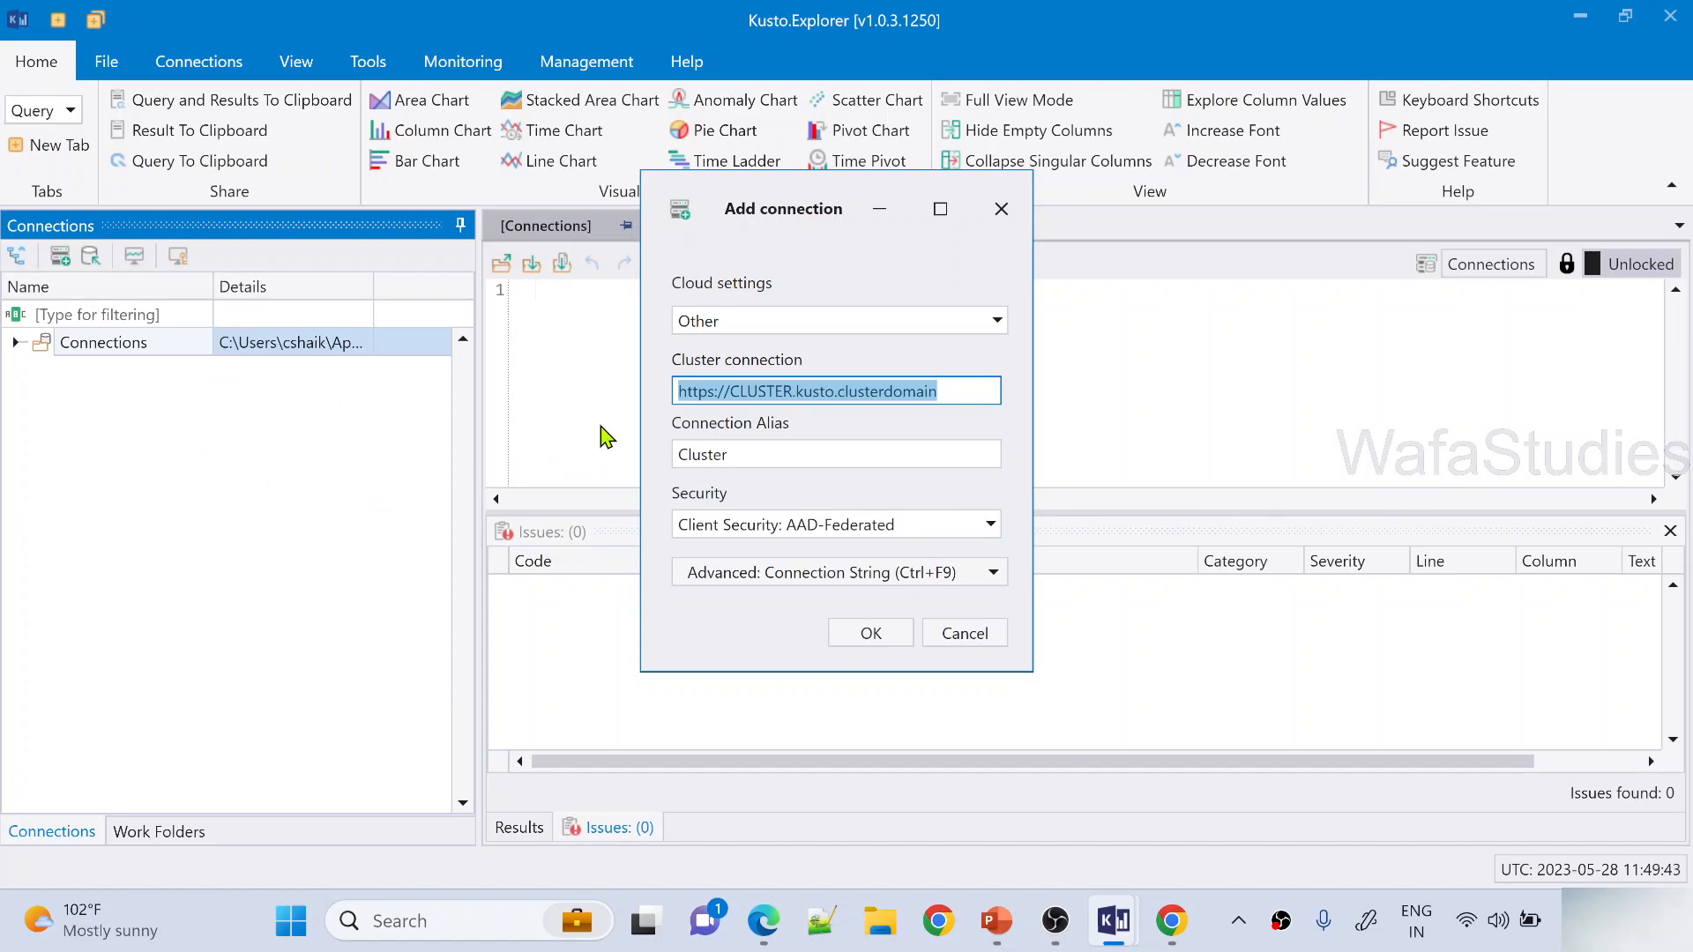
key(alt+Tab)
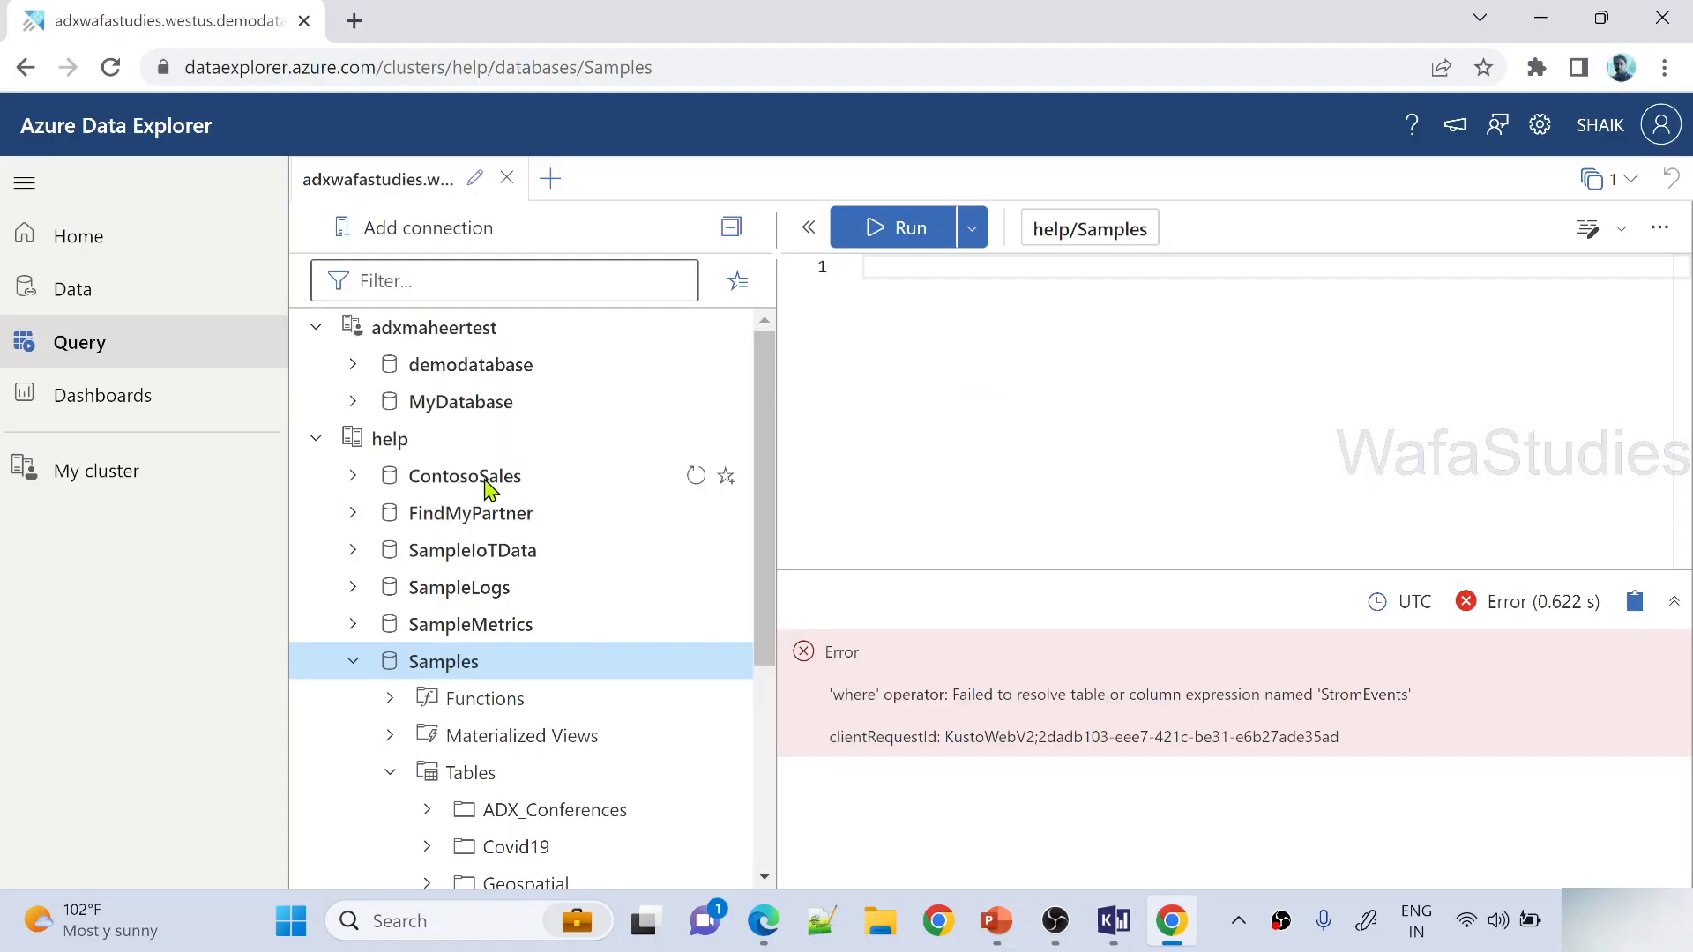
Open the details page of the free cluster adxmaheertest in Azure Data Explorer and copy its cluster URI
click(430, 332)
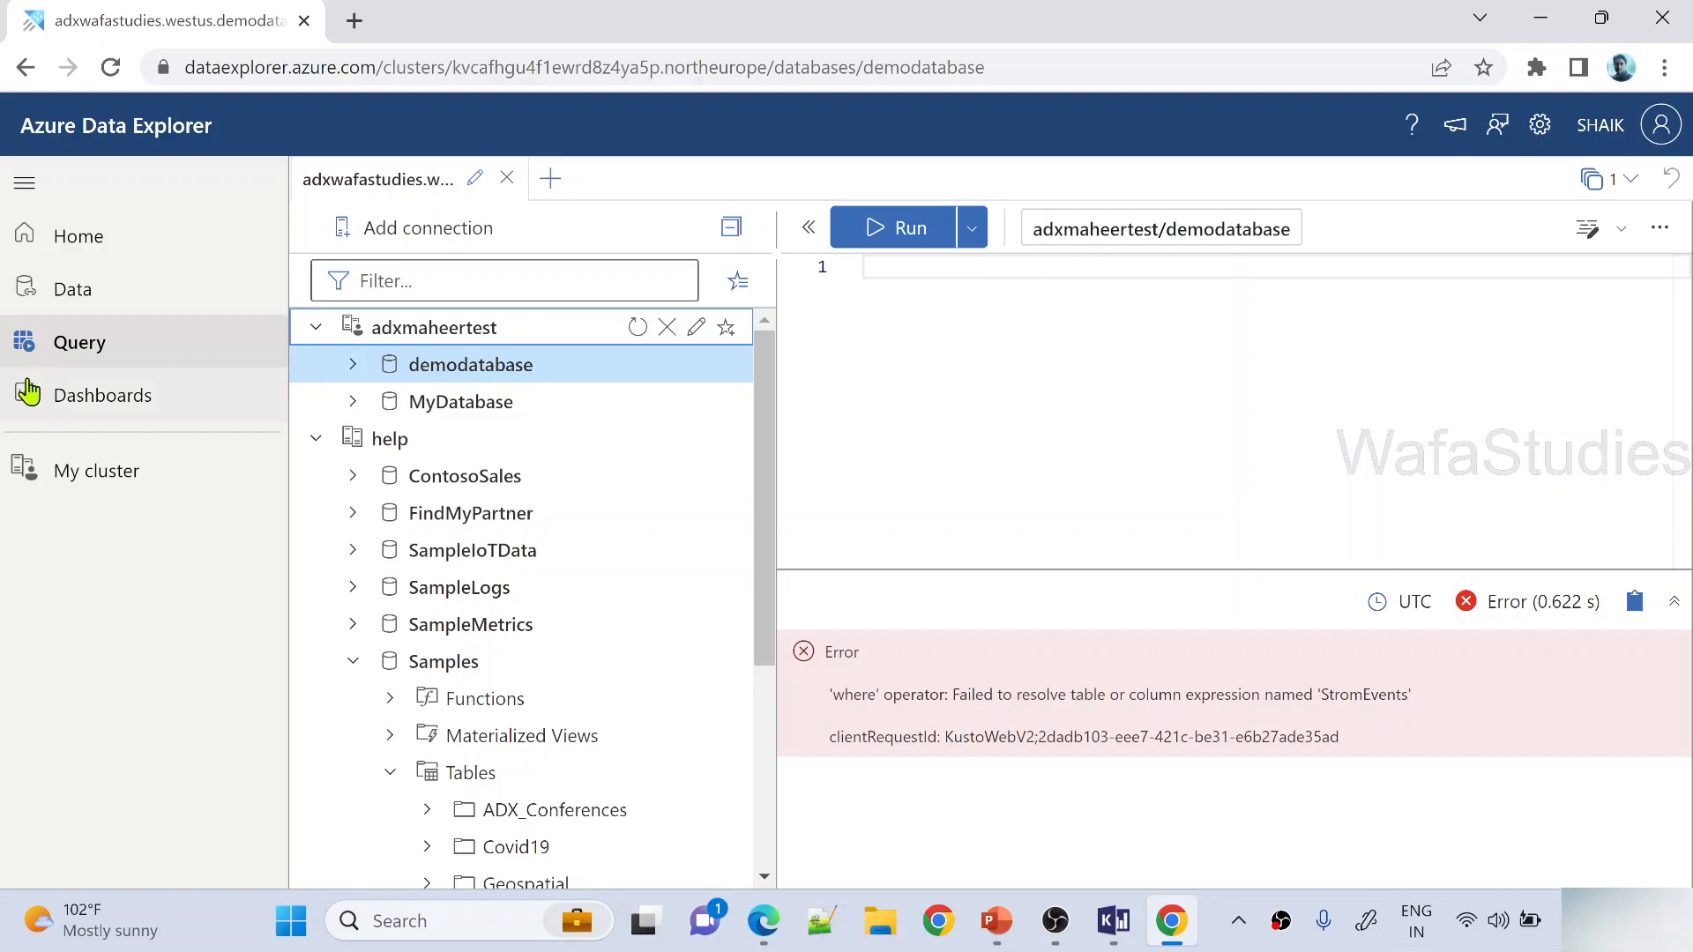
click(119, 490)
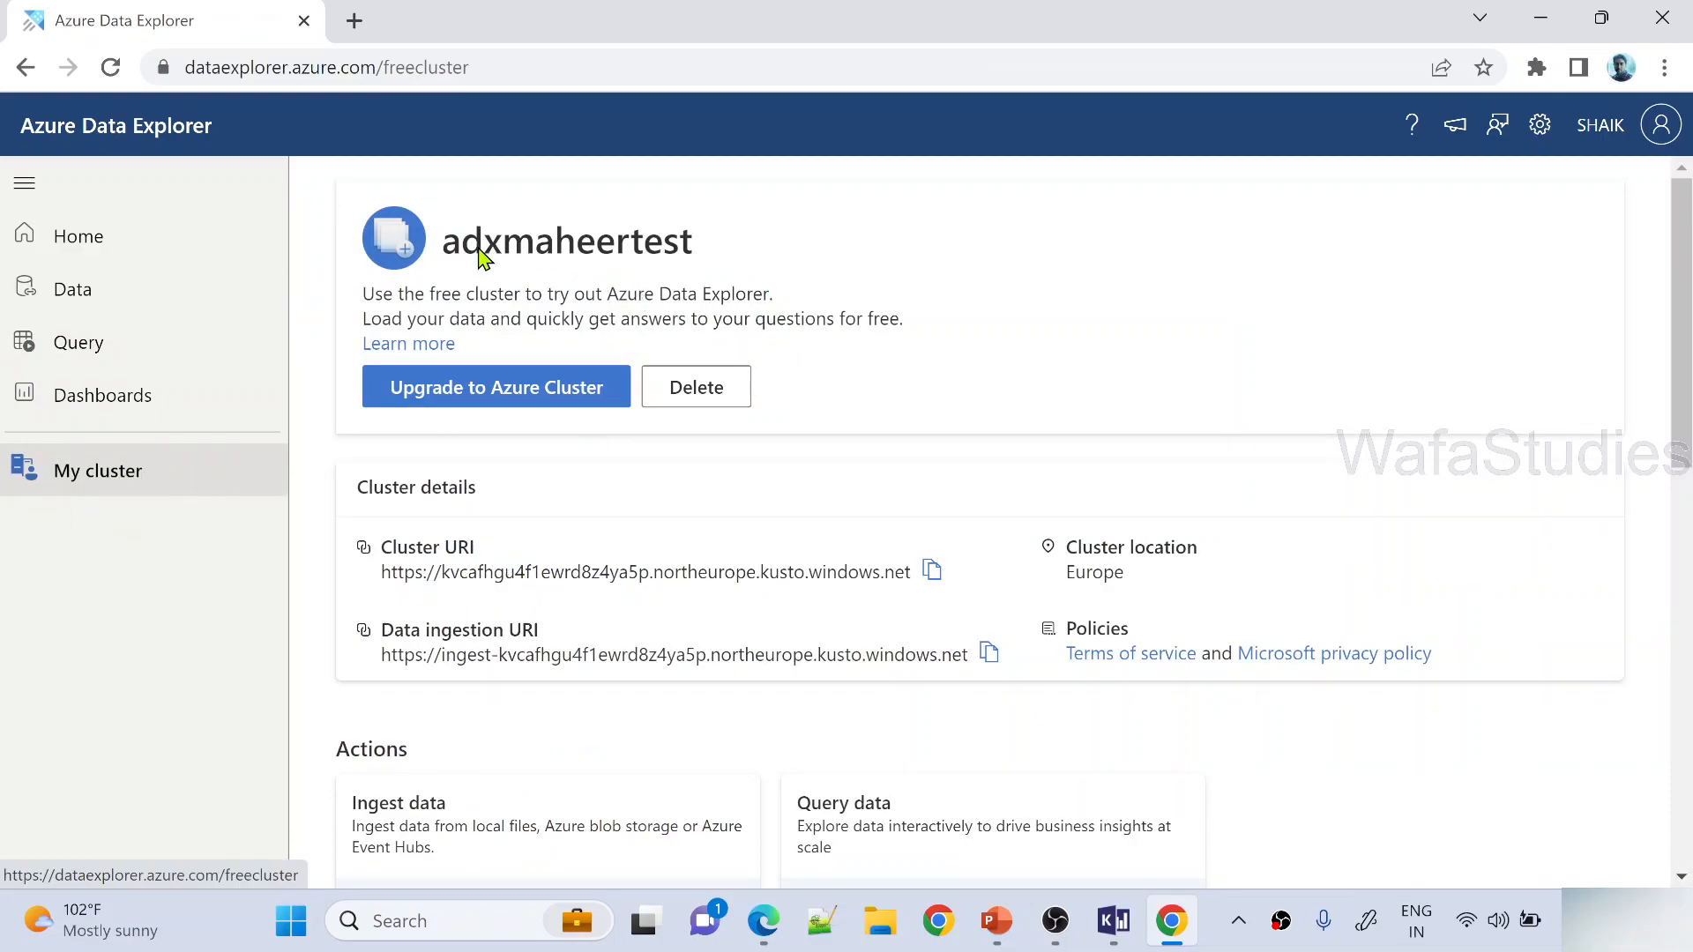
drag(482, 247, 663, 248)
drag(404, 587, 708, 591)
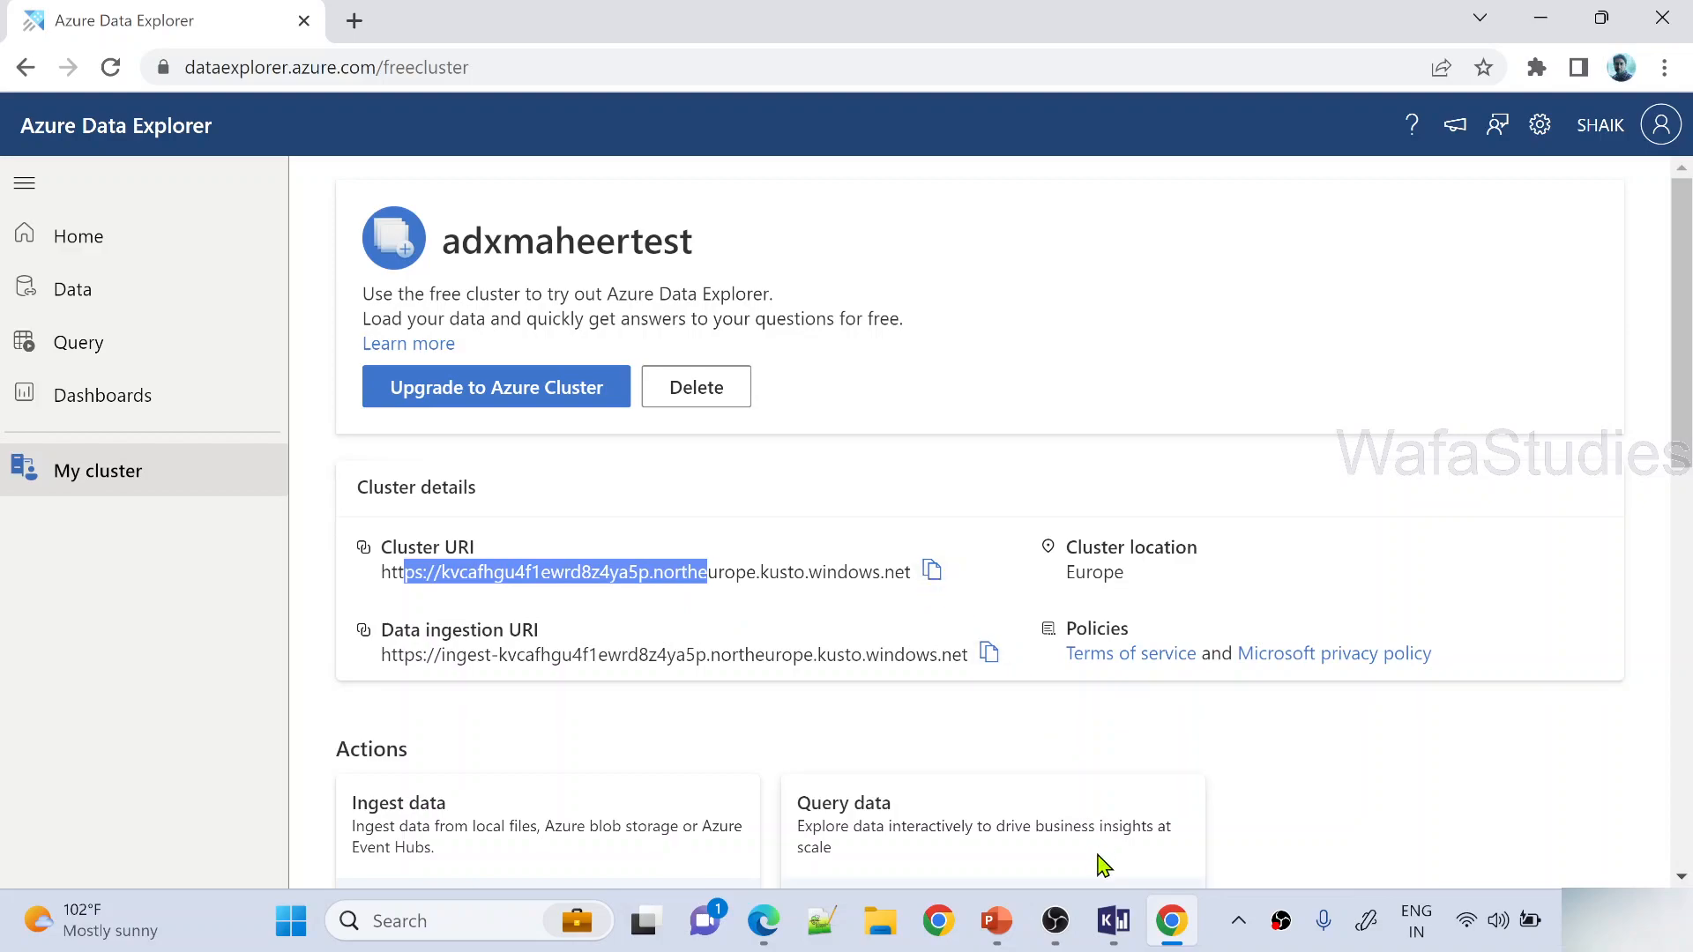
click(1113, 920)
click(1113, 804)
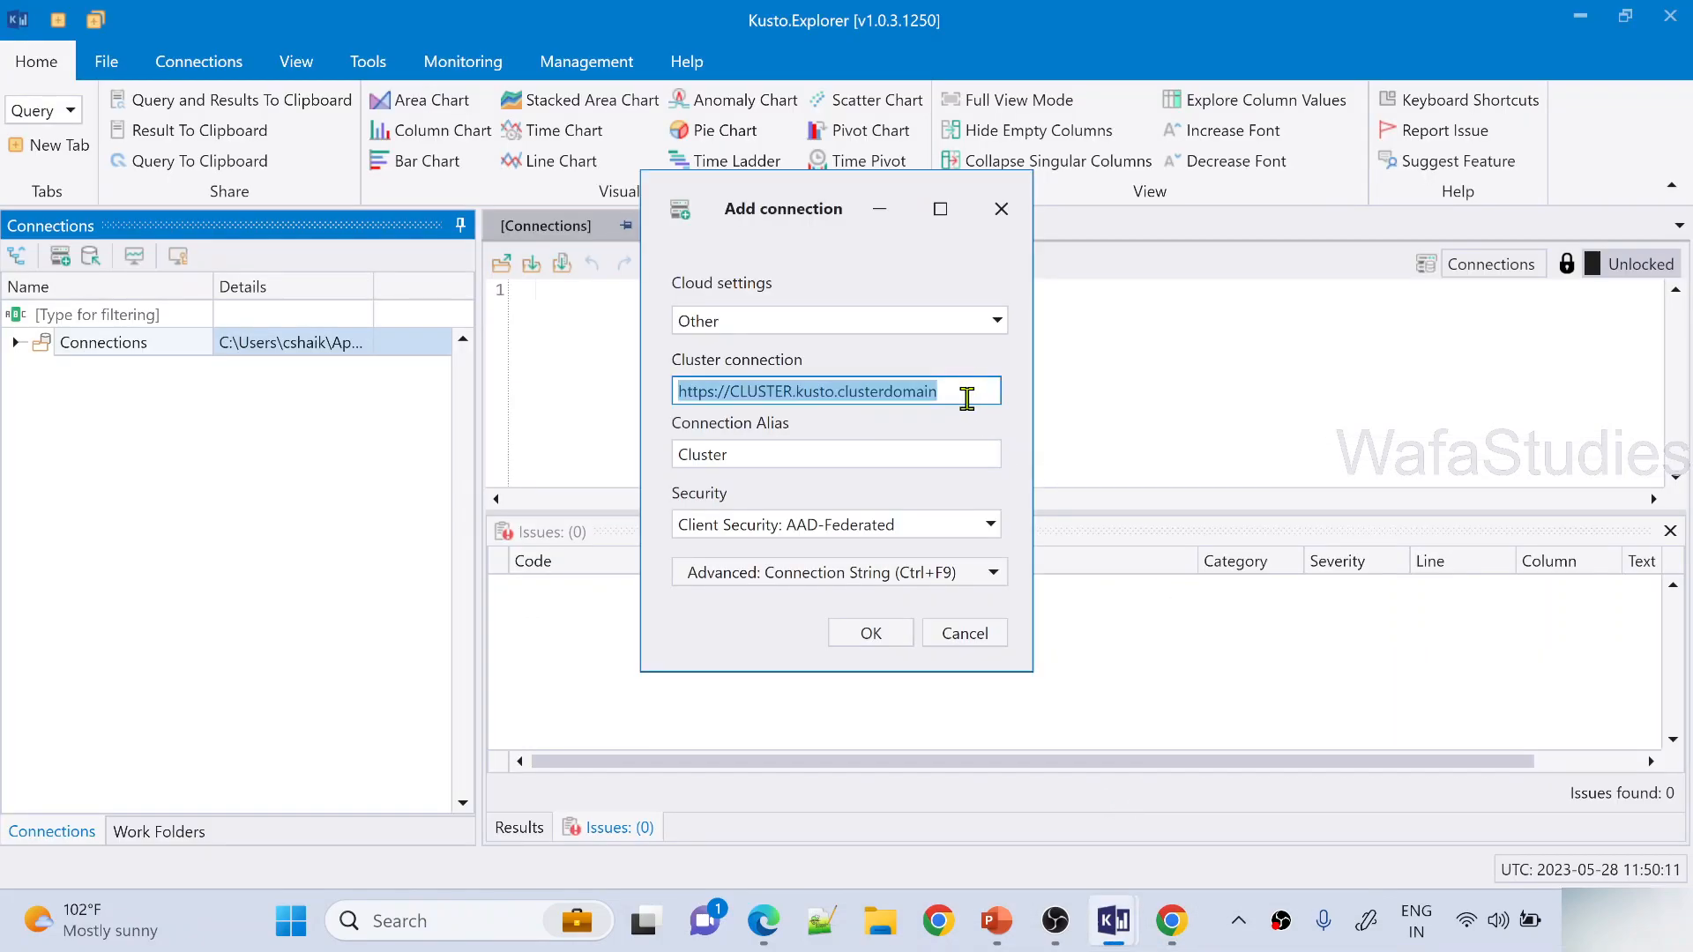
text(https://kvcafhgu4f1ewrd8z4ya5p.northeurope.kusto.windows.net)
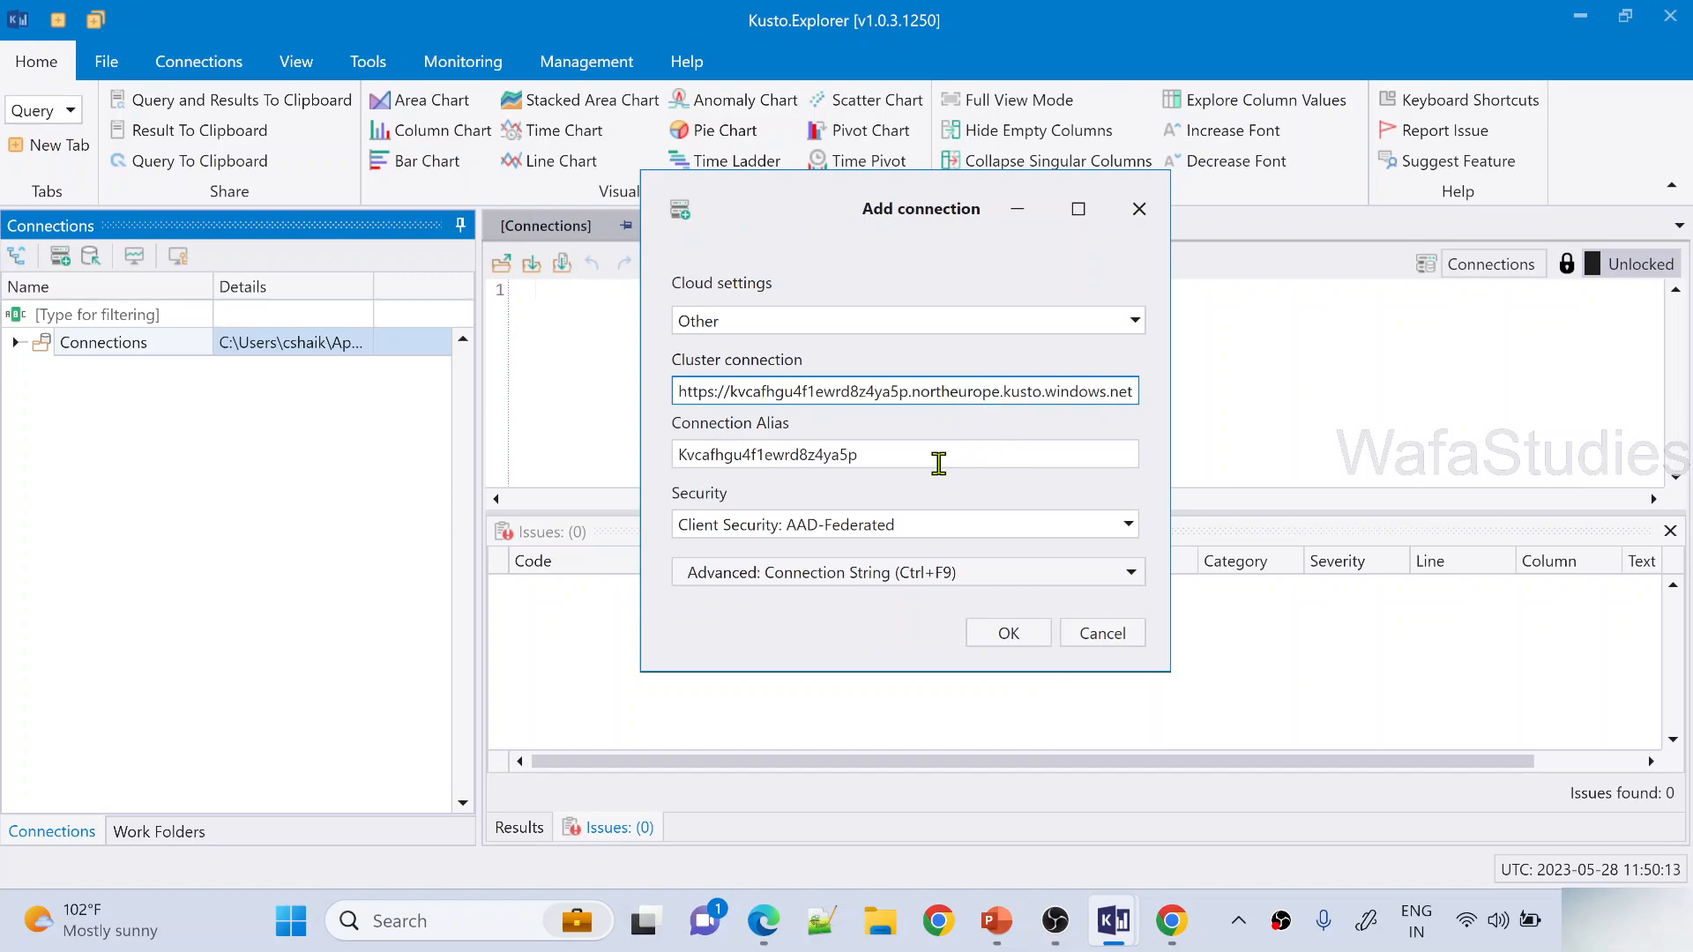
Replace the suggested connection alias with adxmaheertest, copied from the cluster details page in Chrome, and add the connection
drag(938, 463, 664, 467)
key(BackSpace)
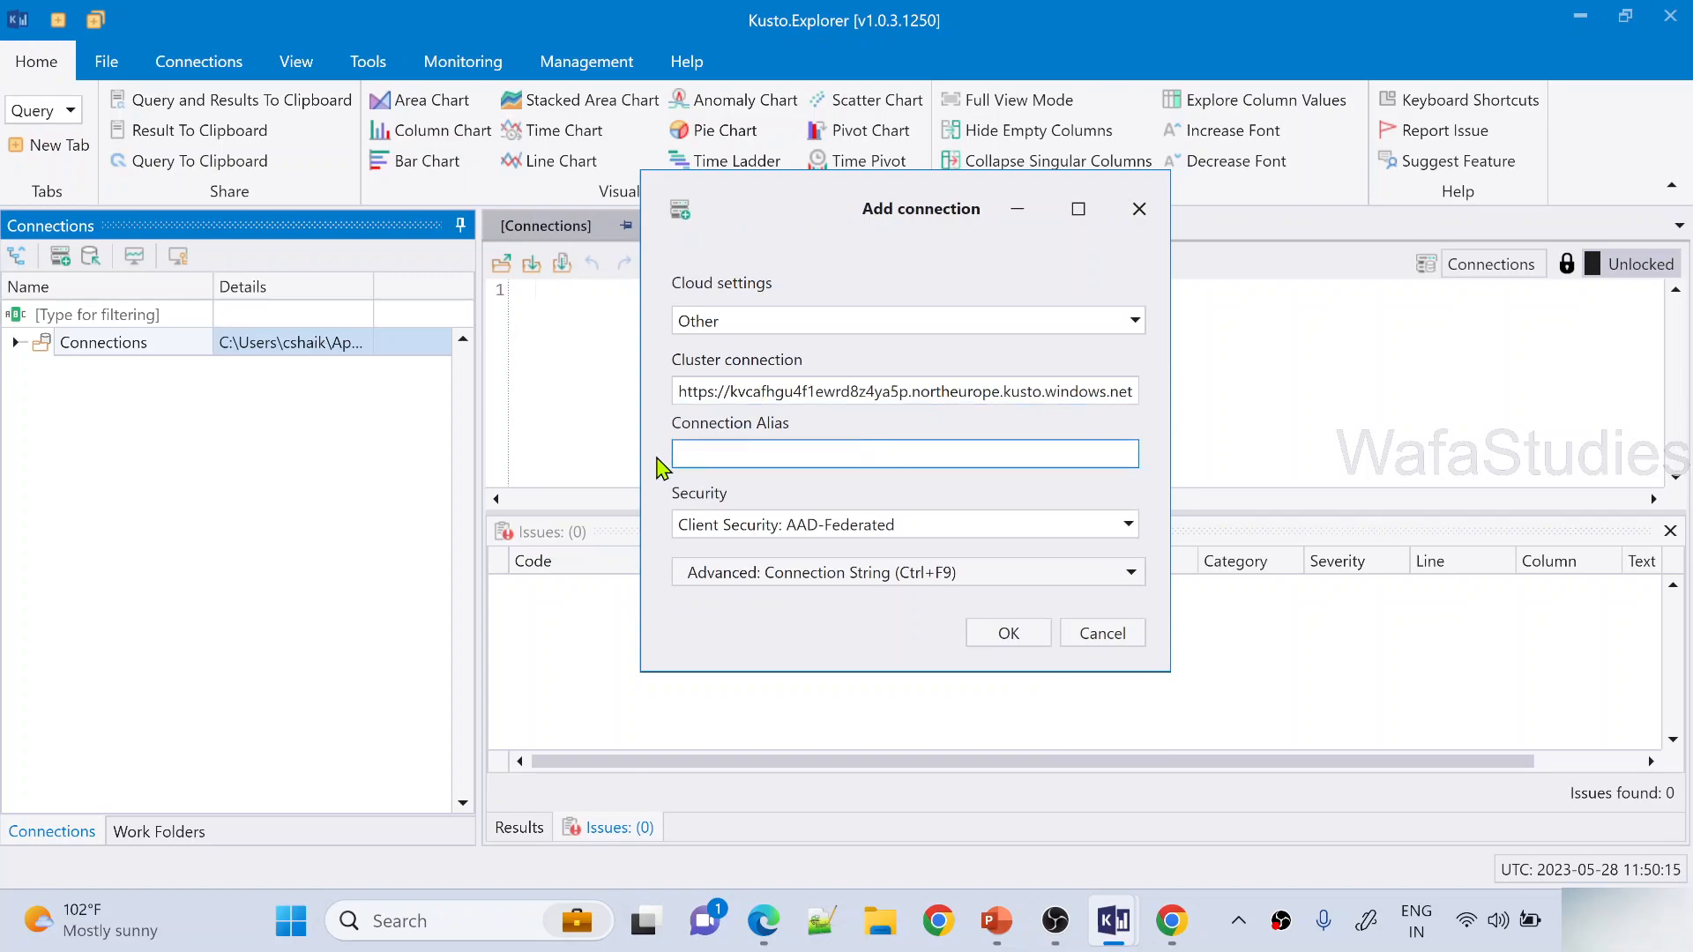
key(alt+Tab)
drag(450, 250, 719, 242)
key(ctrl+c)
key(alt+Tab)
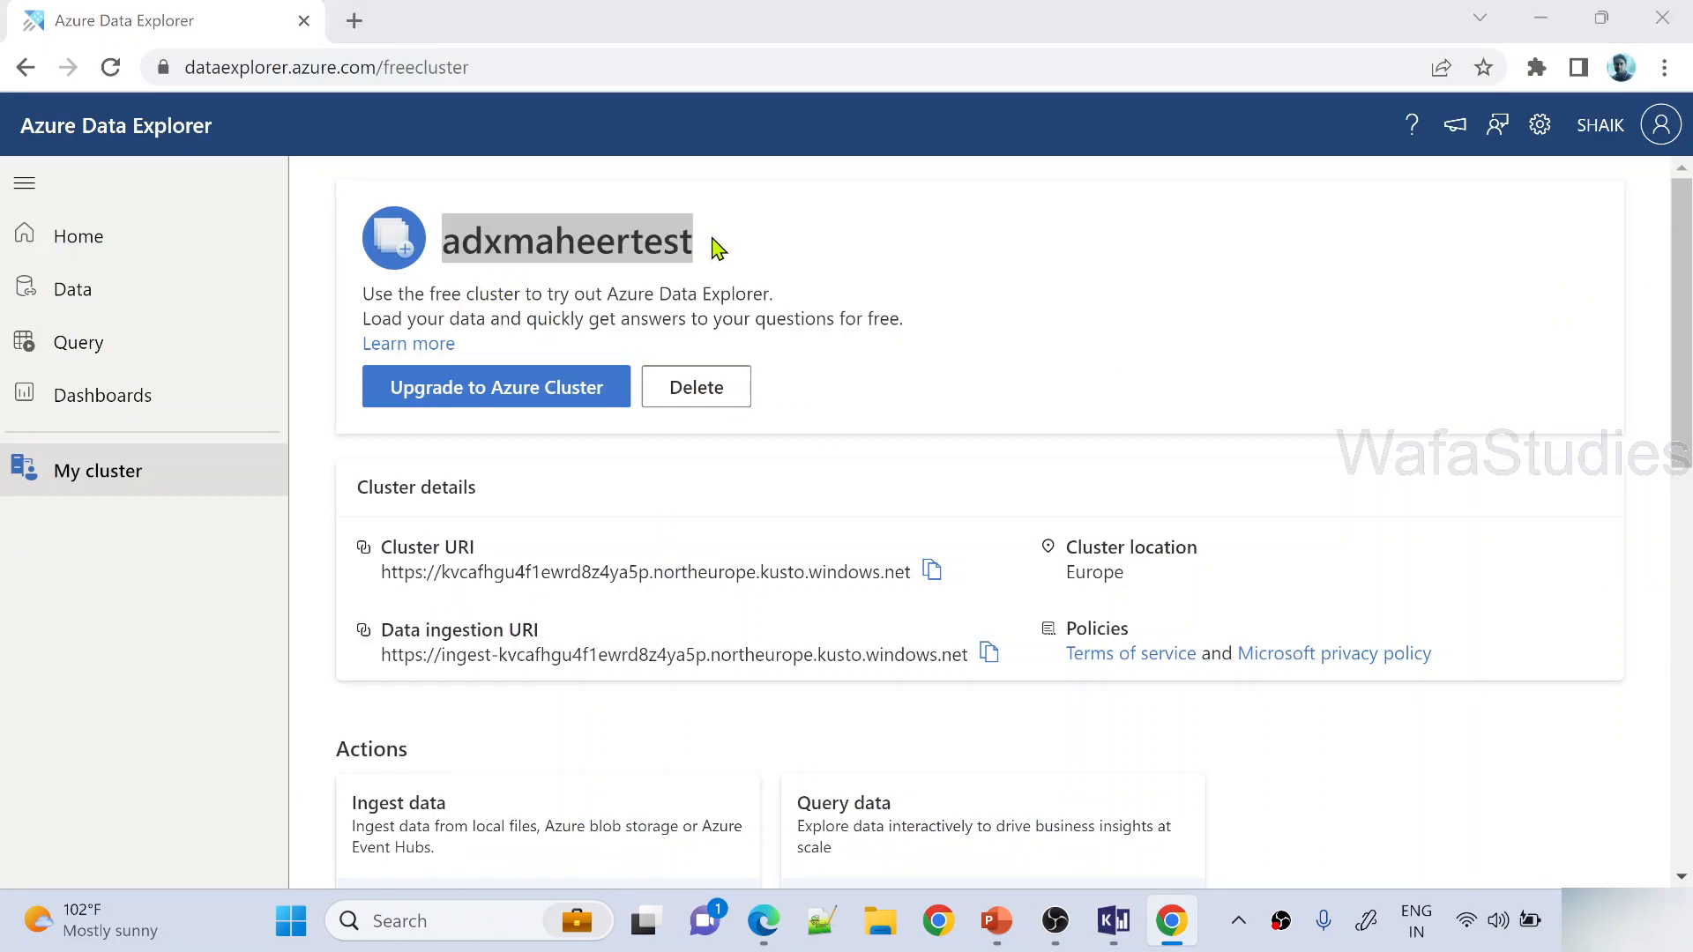
key(ctrl+v)
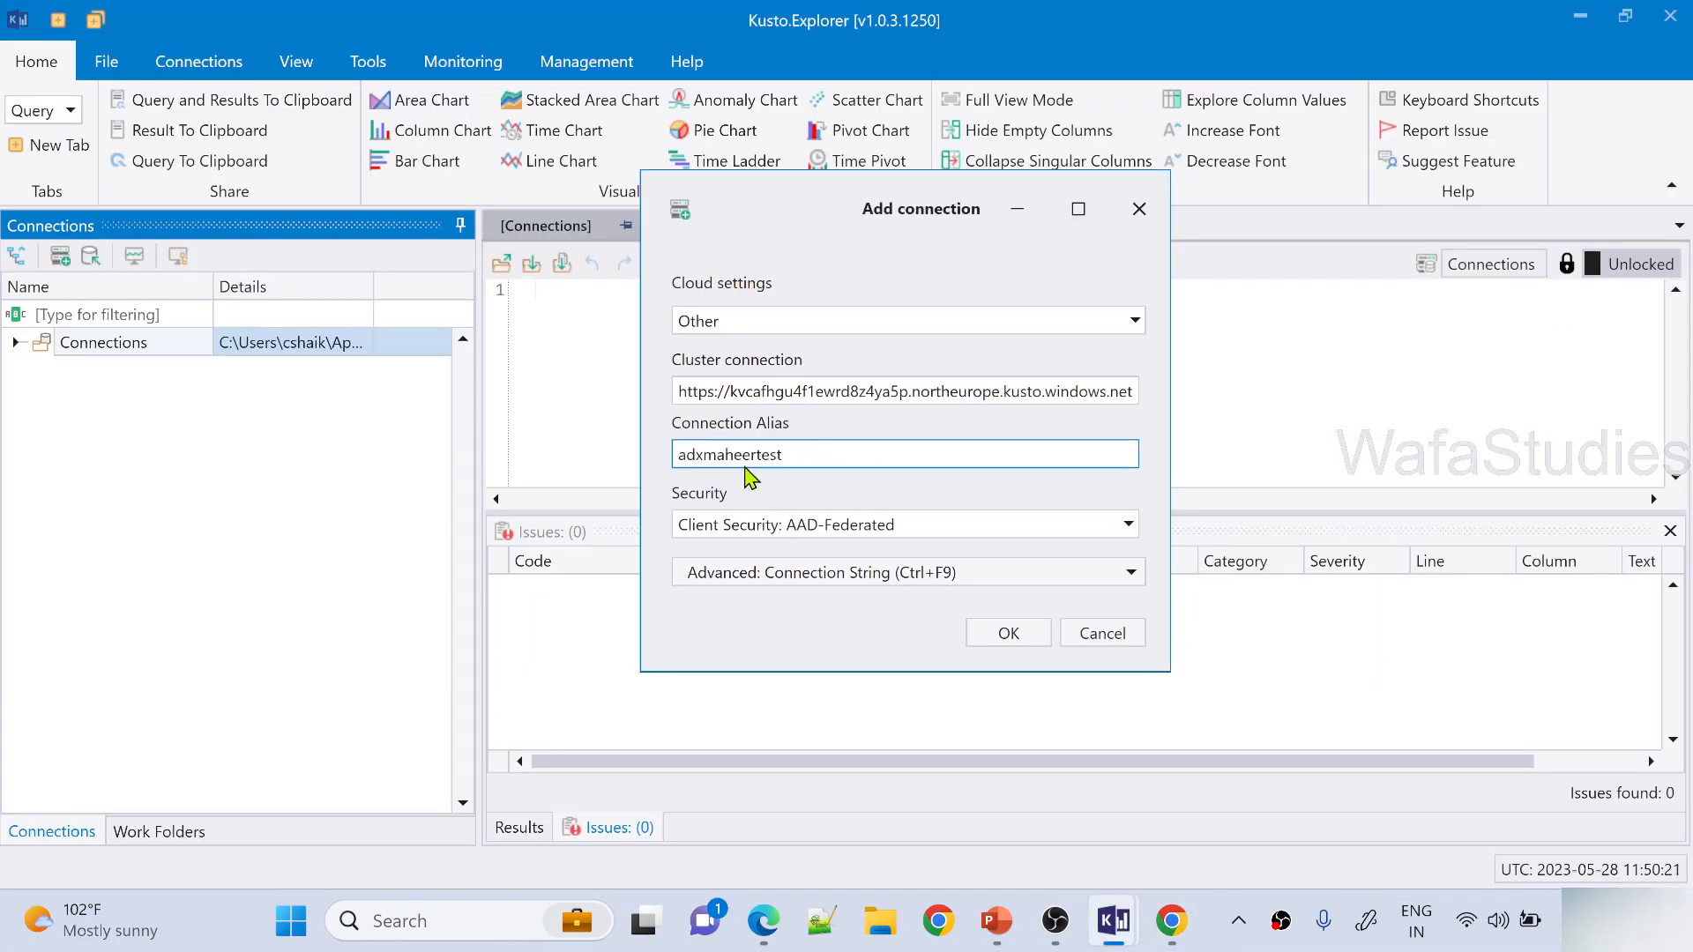
click(996, 635)
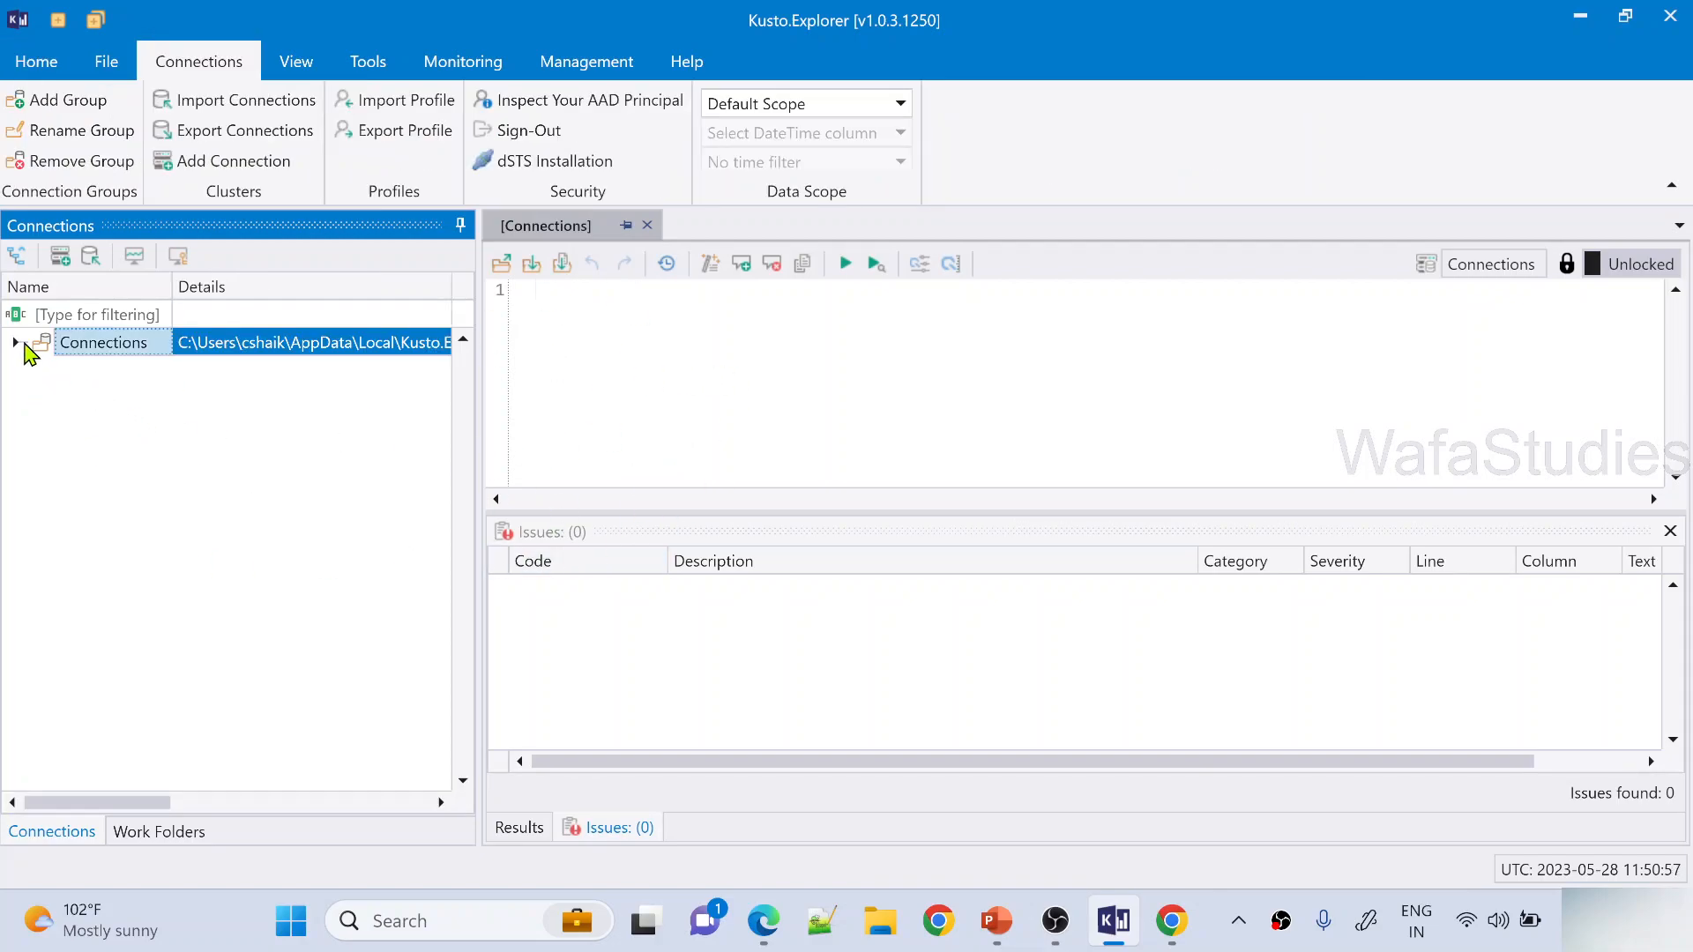
Expand the Connections group and remove the Help cluster connection from it
click(16, 342)
click(99, 399)
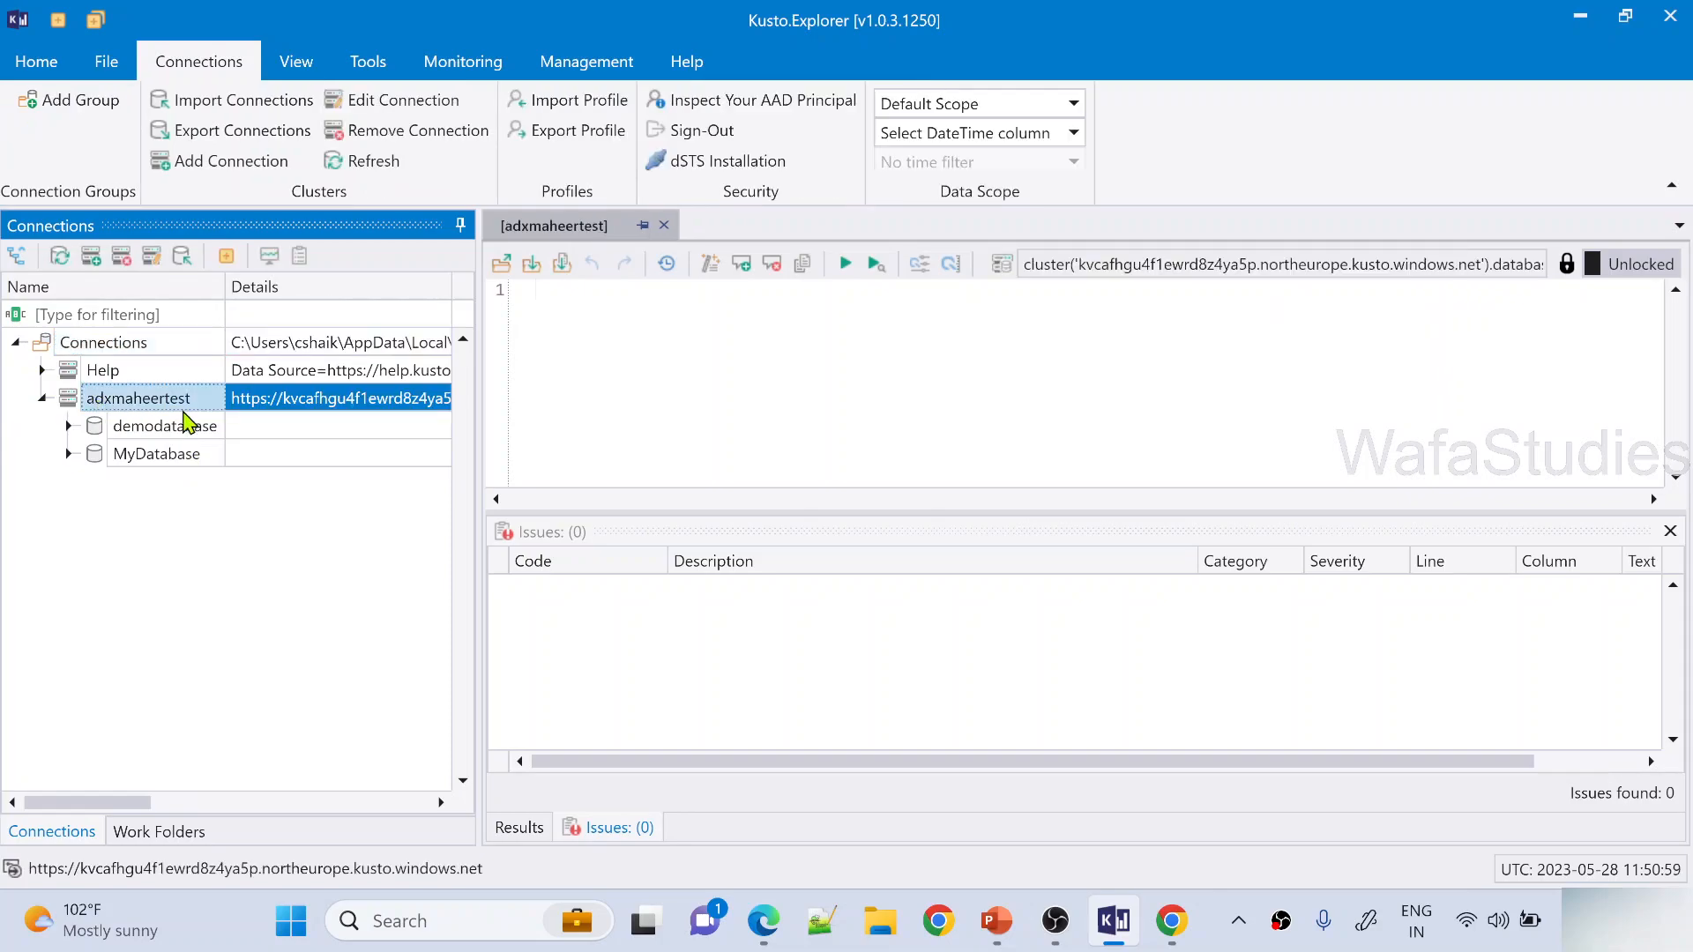
click(139, 380)
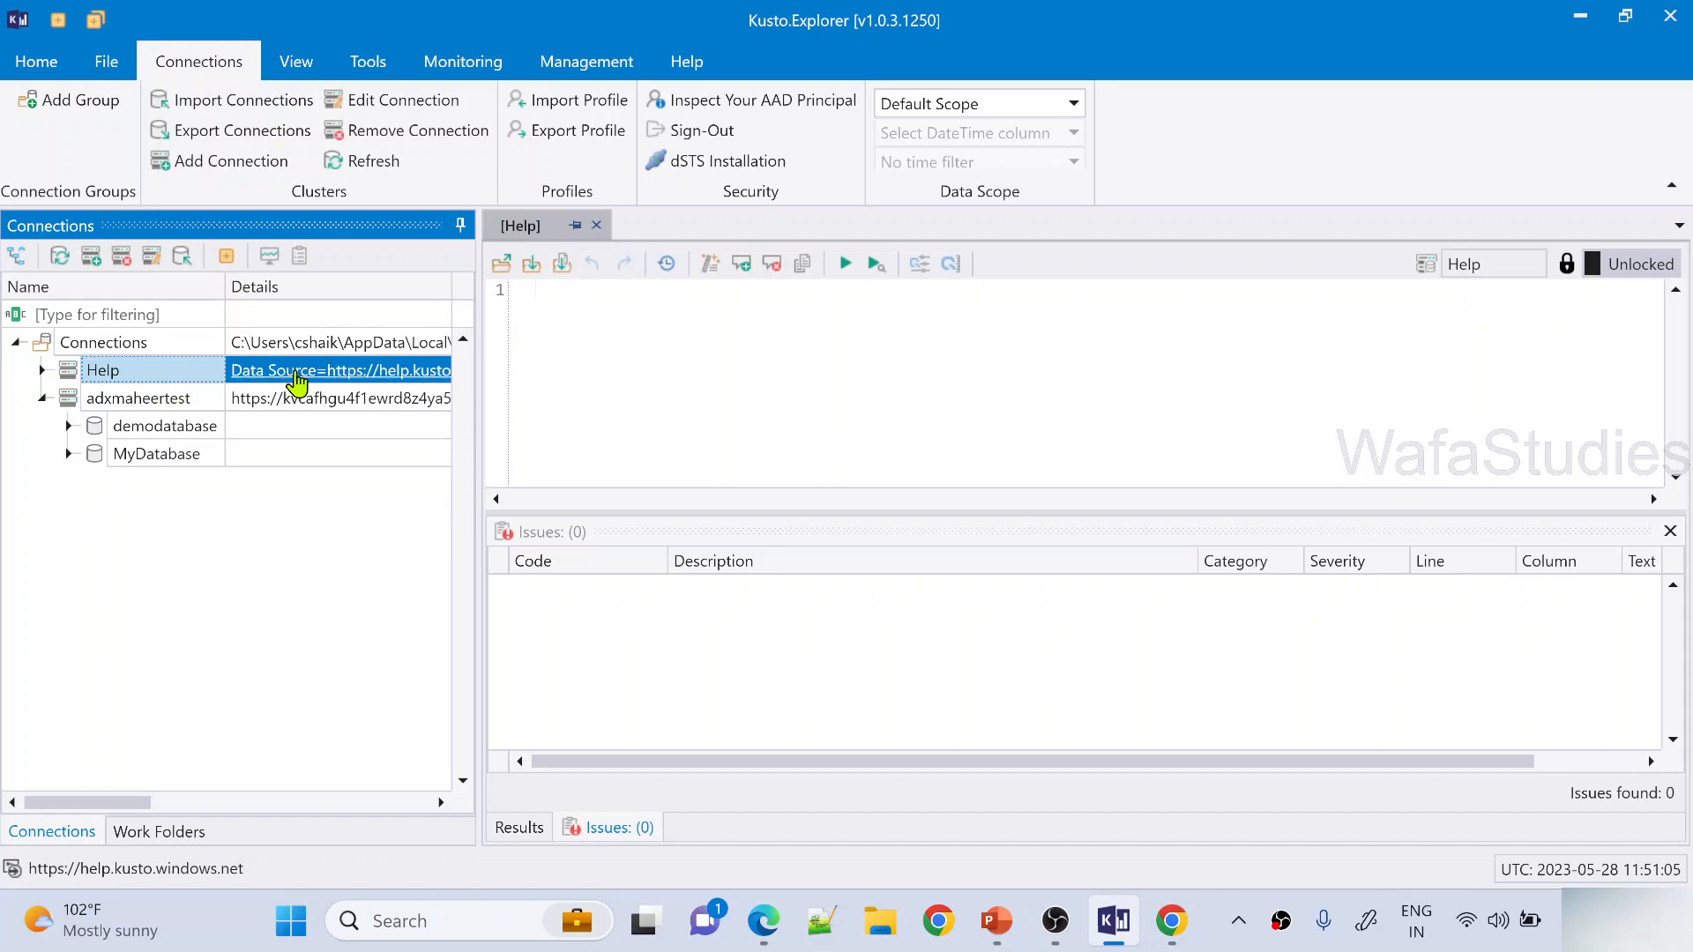
right_click(134, 375)
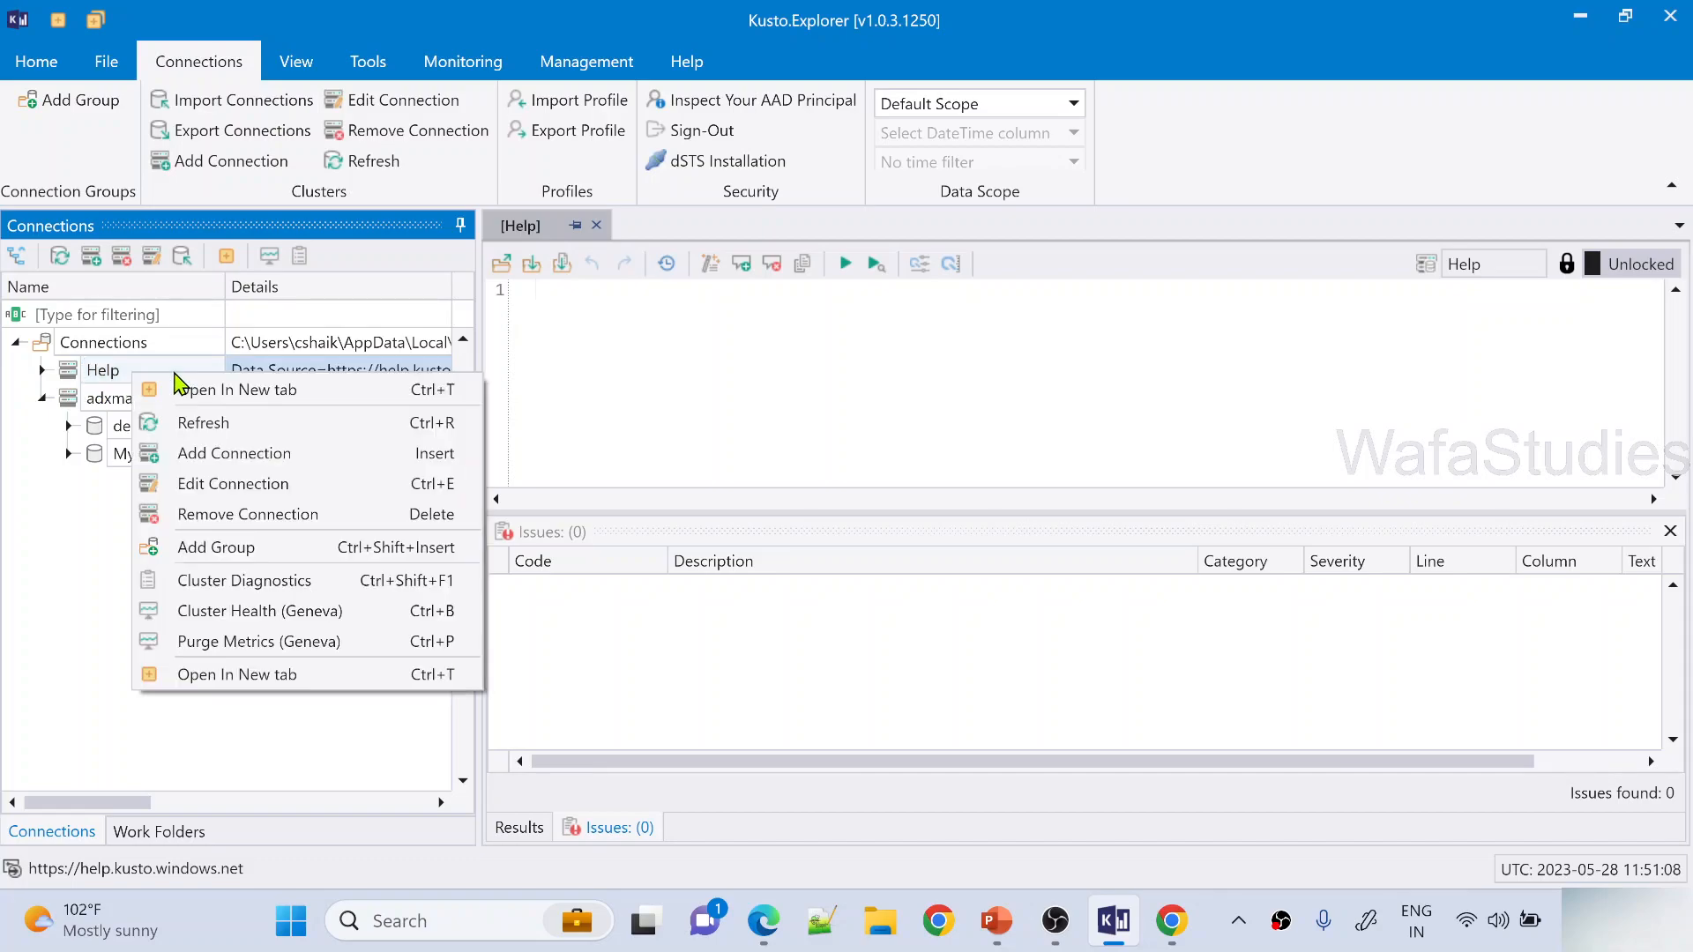
click(226, 514)
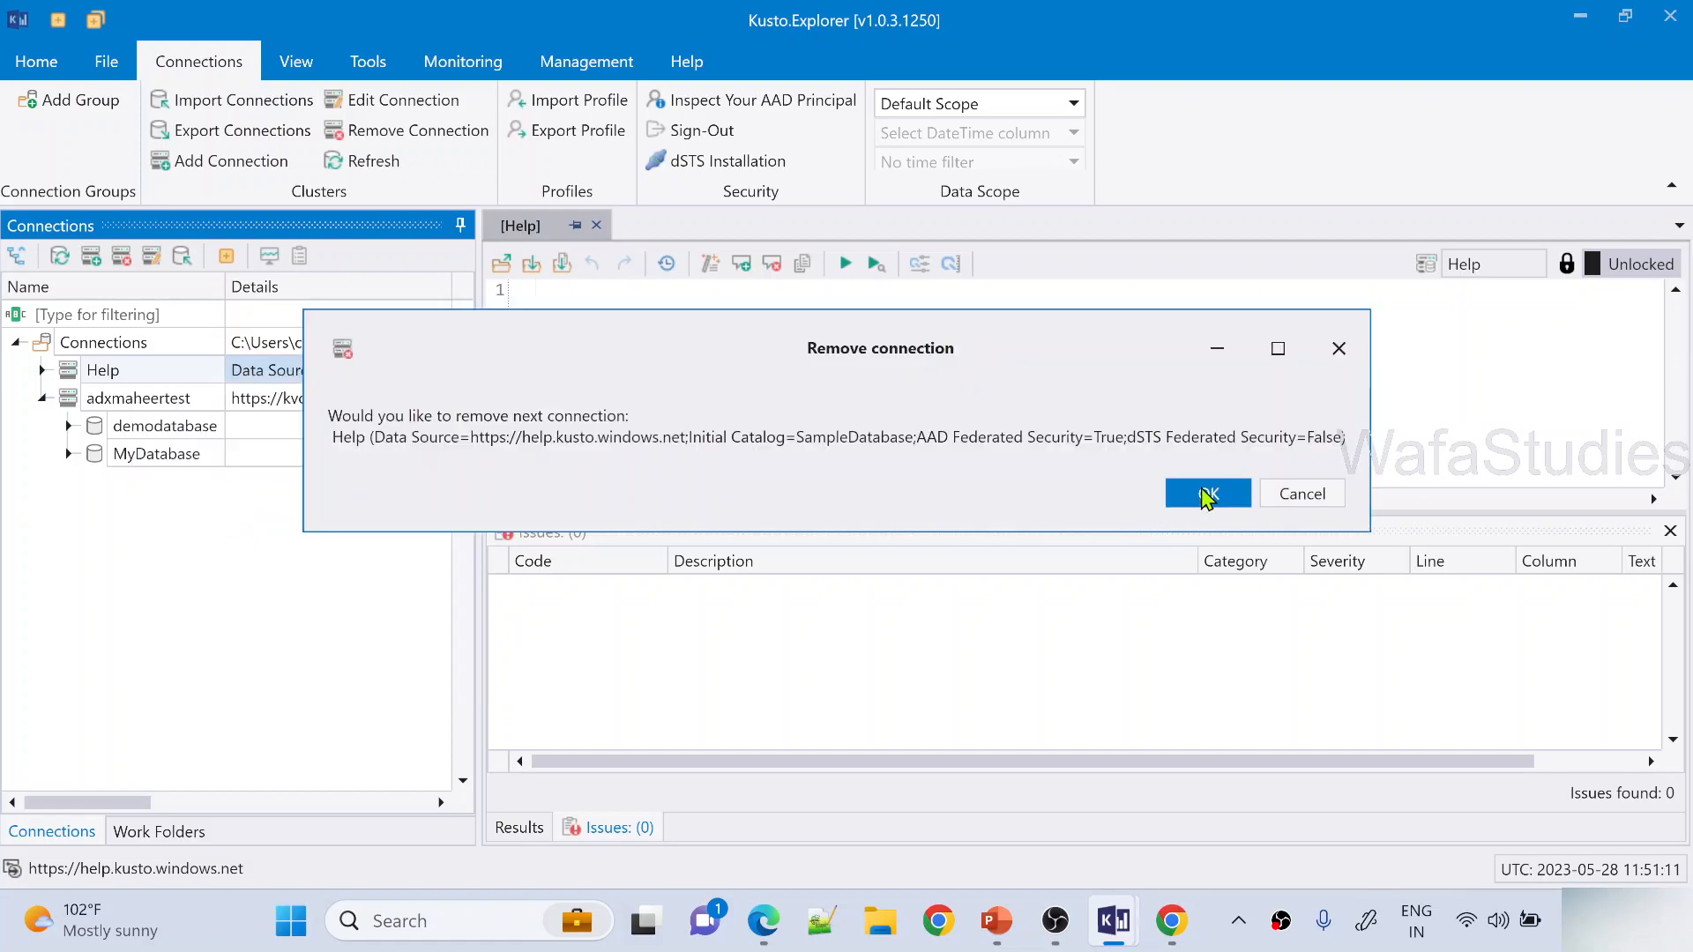
click(1203, 494)
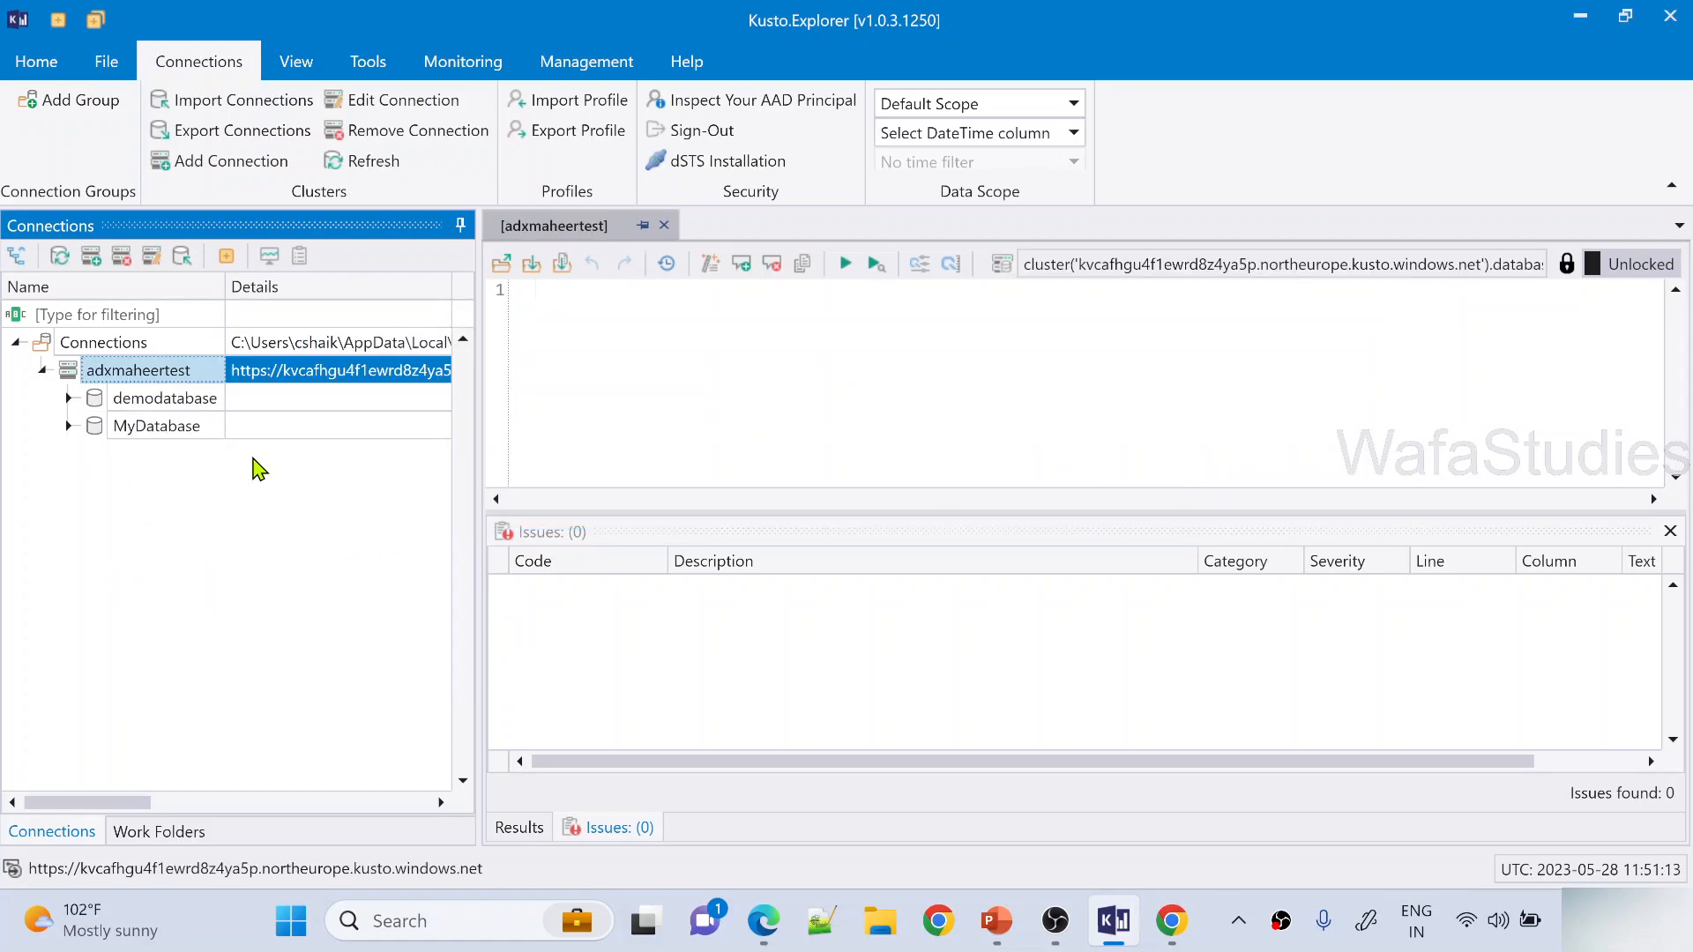
Remove the adxmaheertest cluster connection from the Connections group
right_click(193, 372)
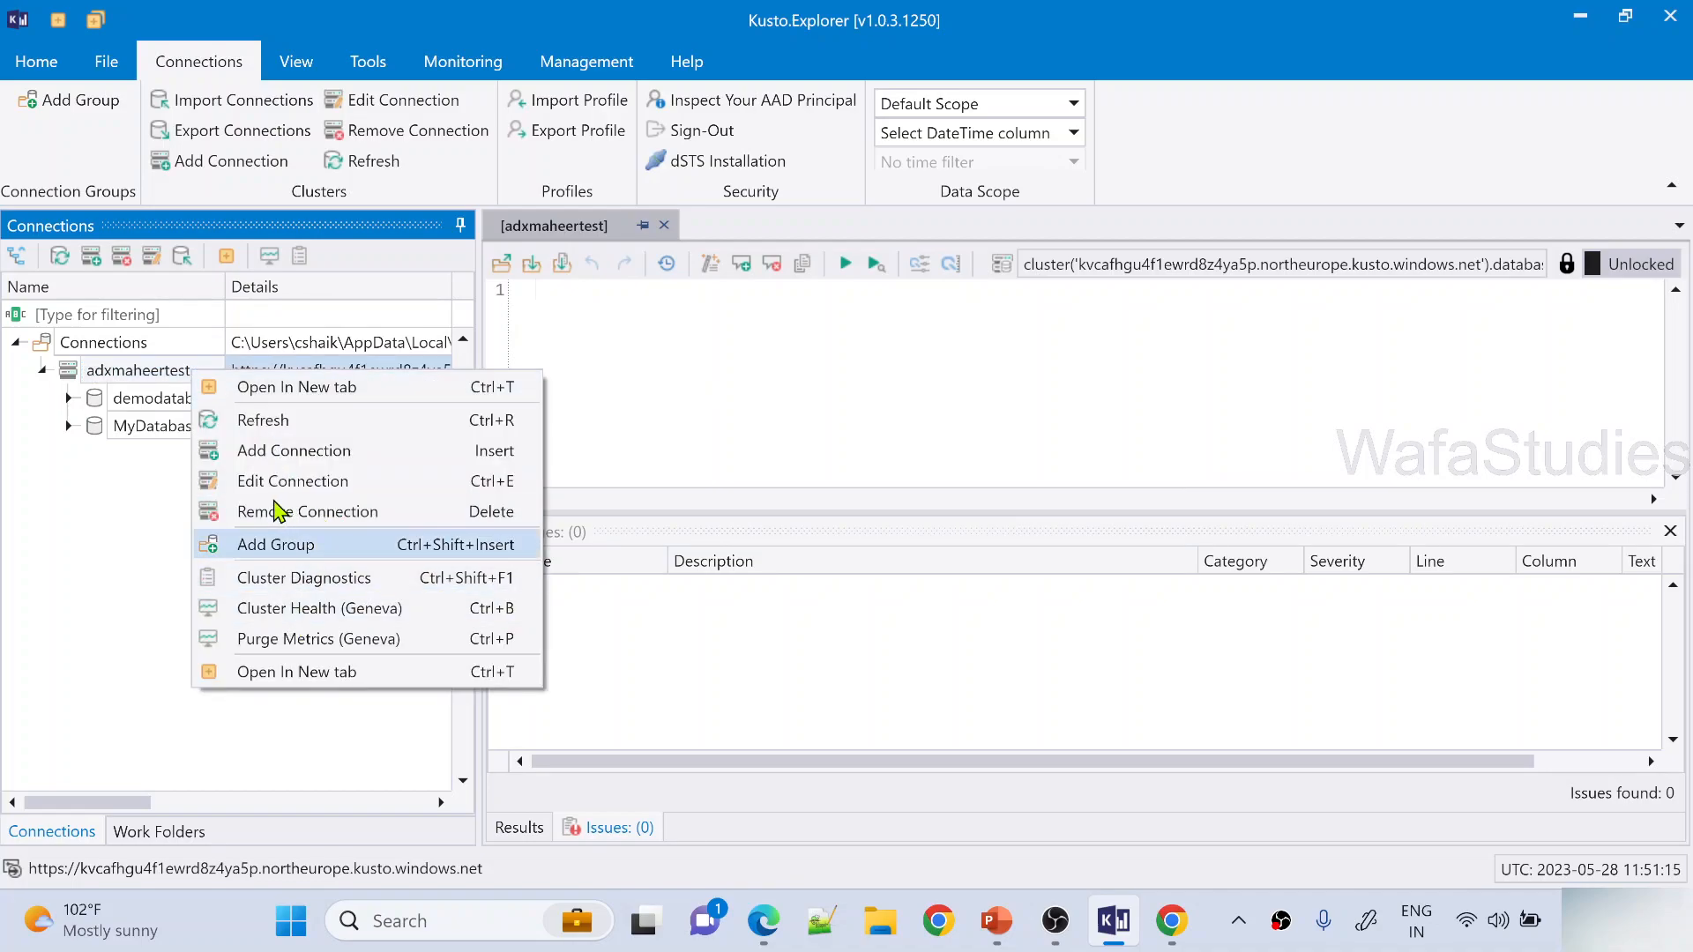
click(283, 526)
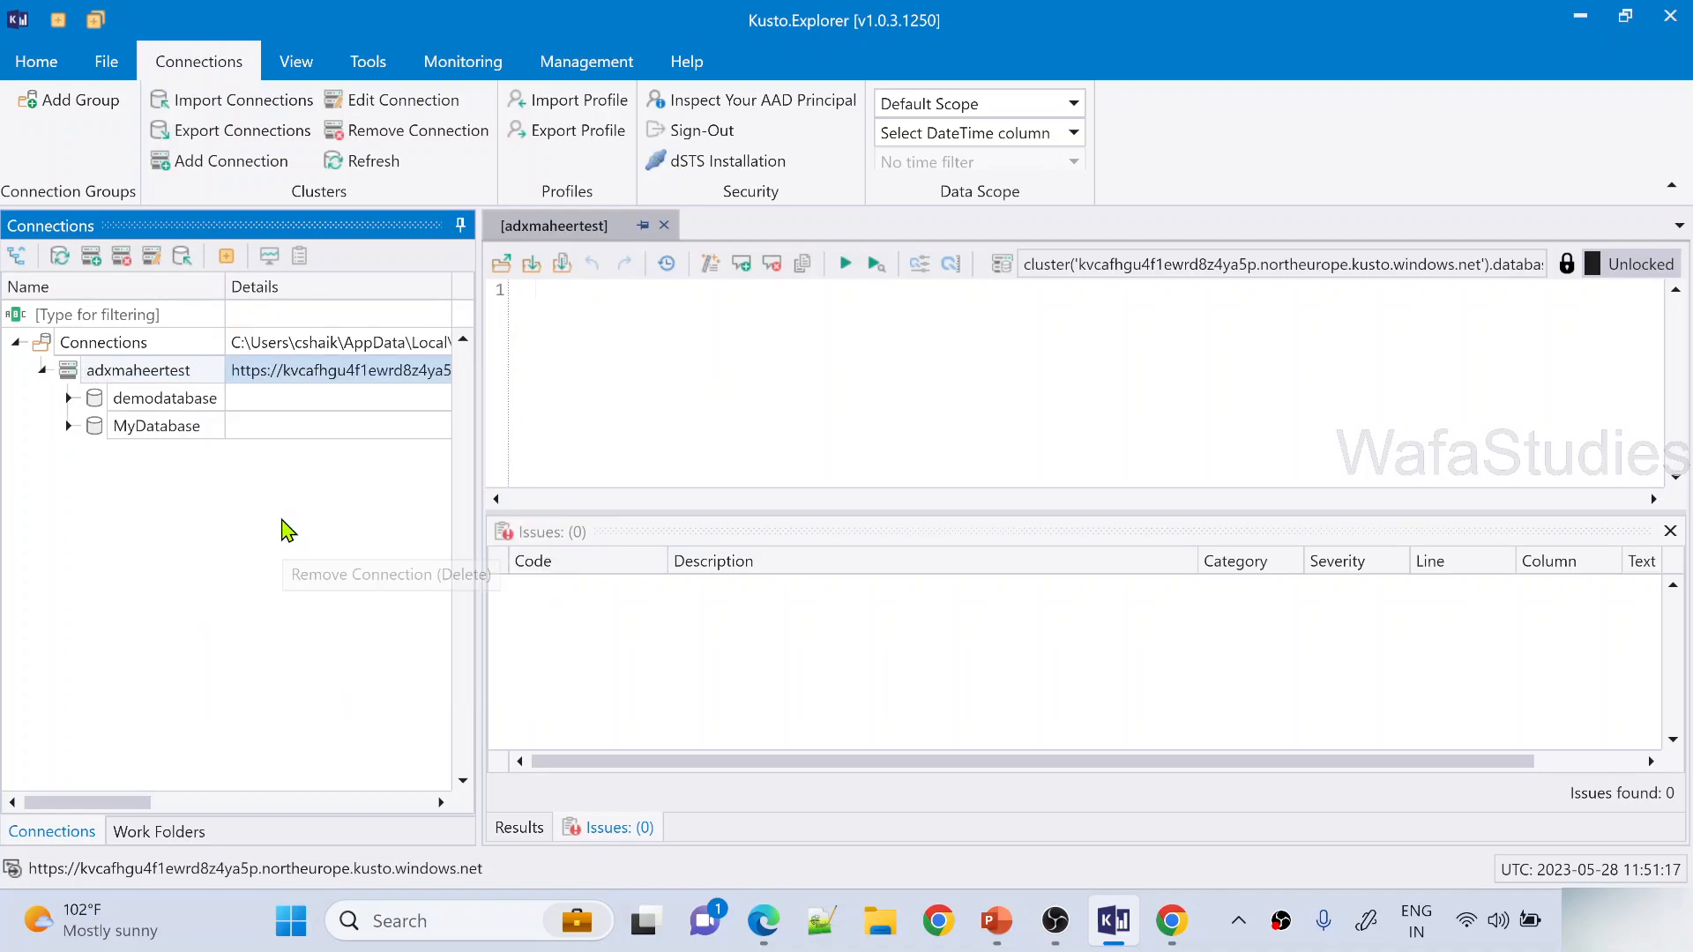
click(966, 505)
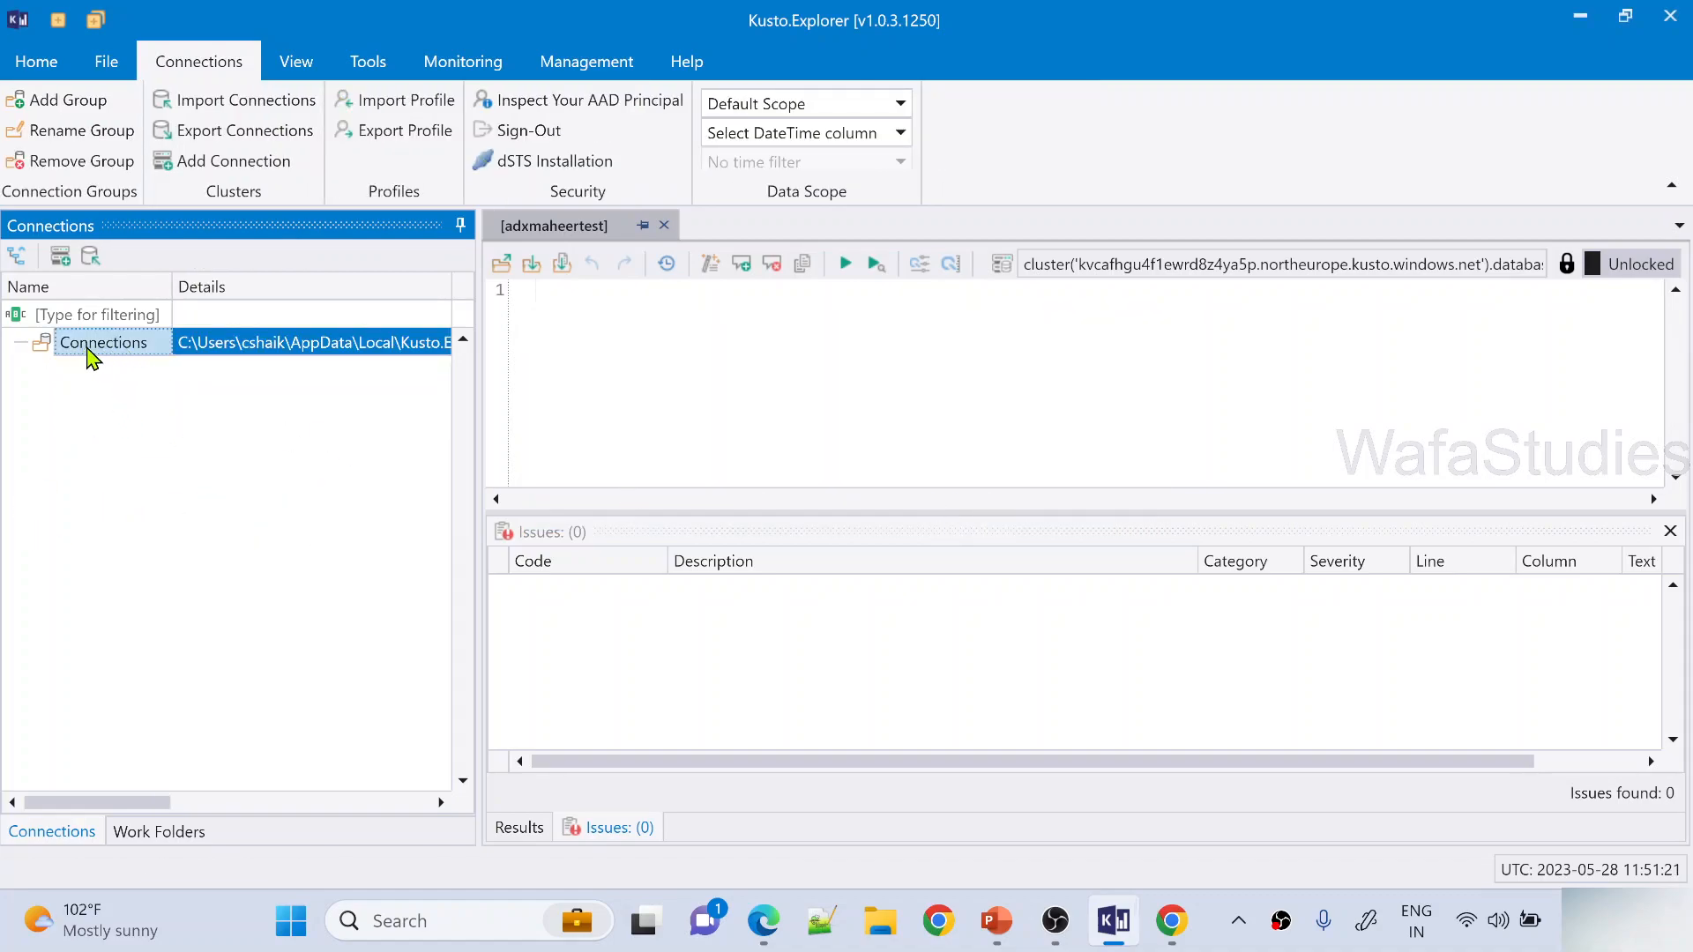
Start a new cluster connection in the Connections group with its cloud settings set to Other
click(60, 257)
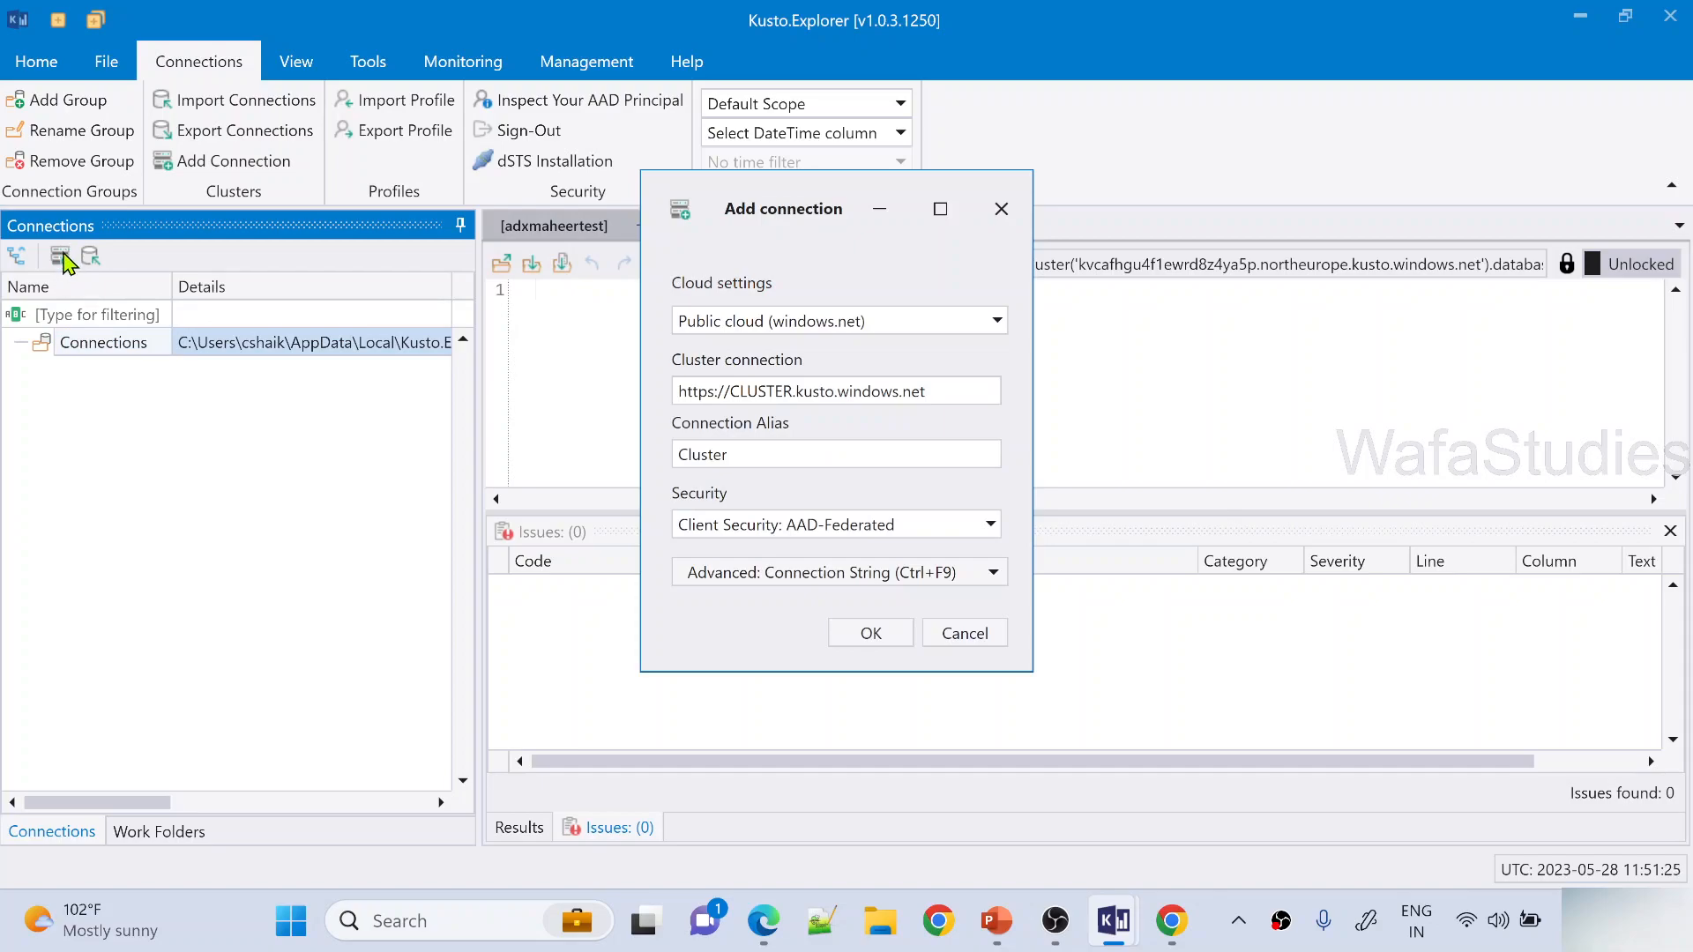
click(996, 321)
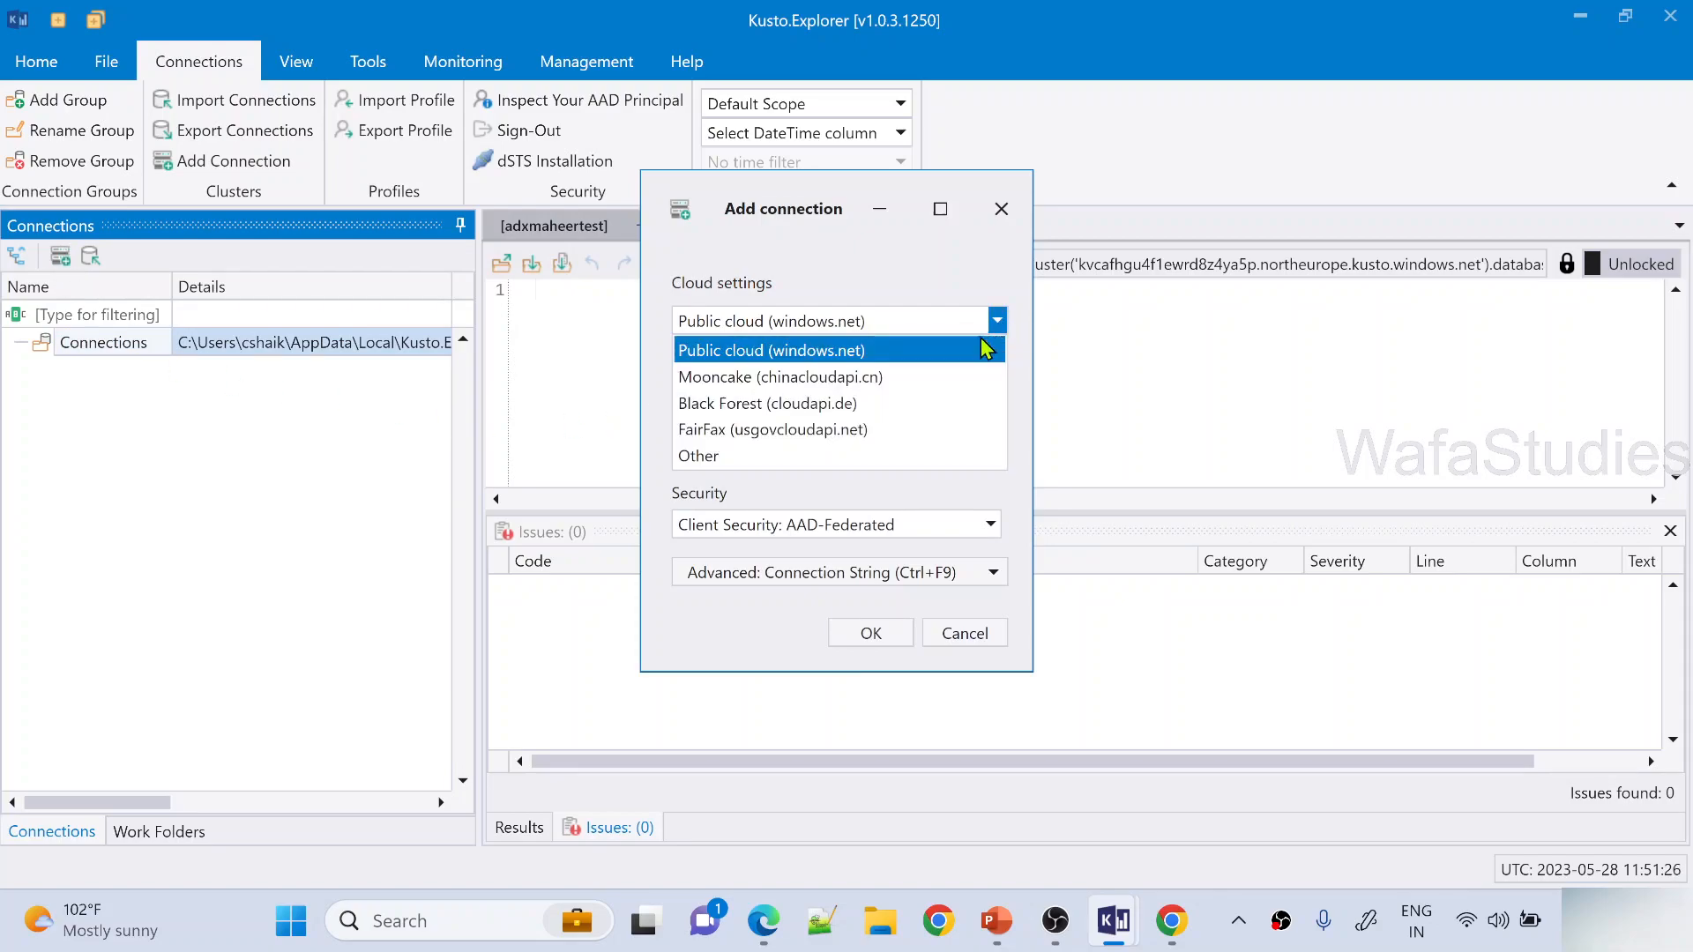
click(764, 456)
double_click(928, 391)
key(ctrl+v)
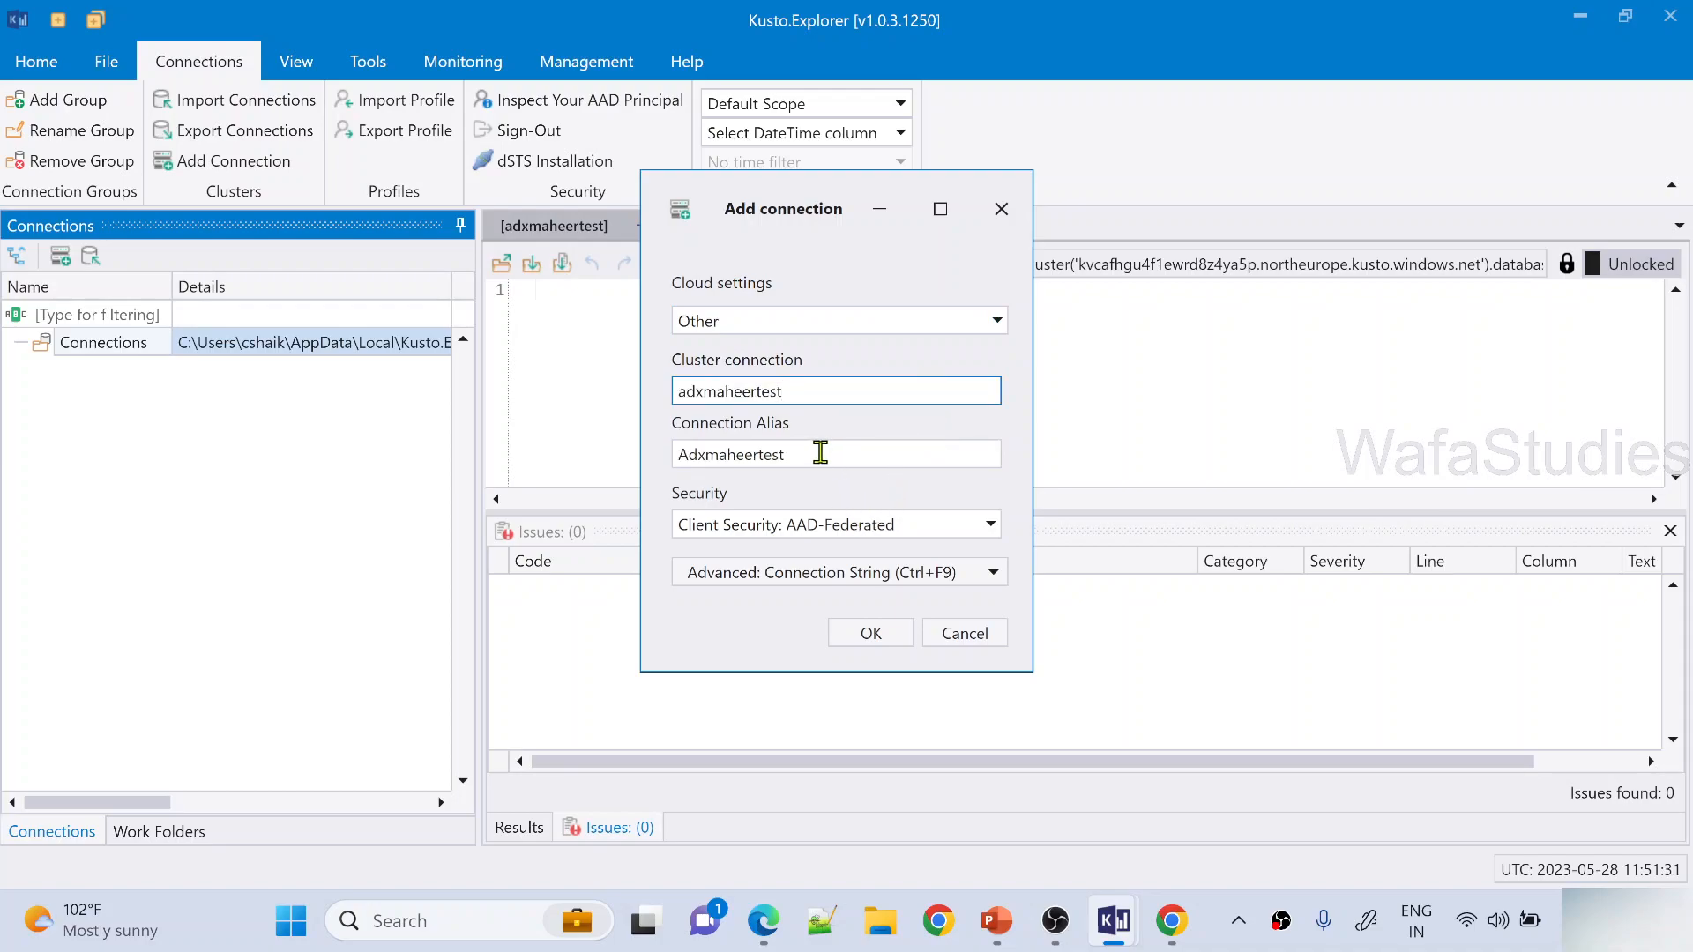
drag(815, 399, 617, 405)
key(BackSpace)
drag(818, 452, 637, 459)
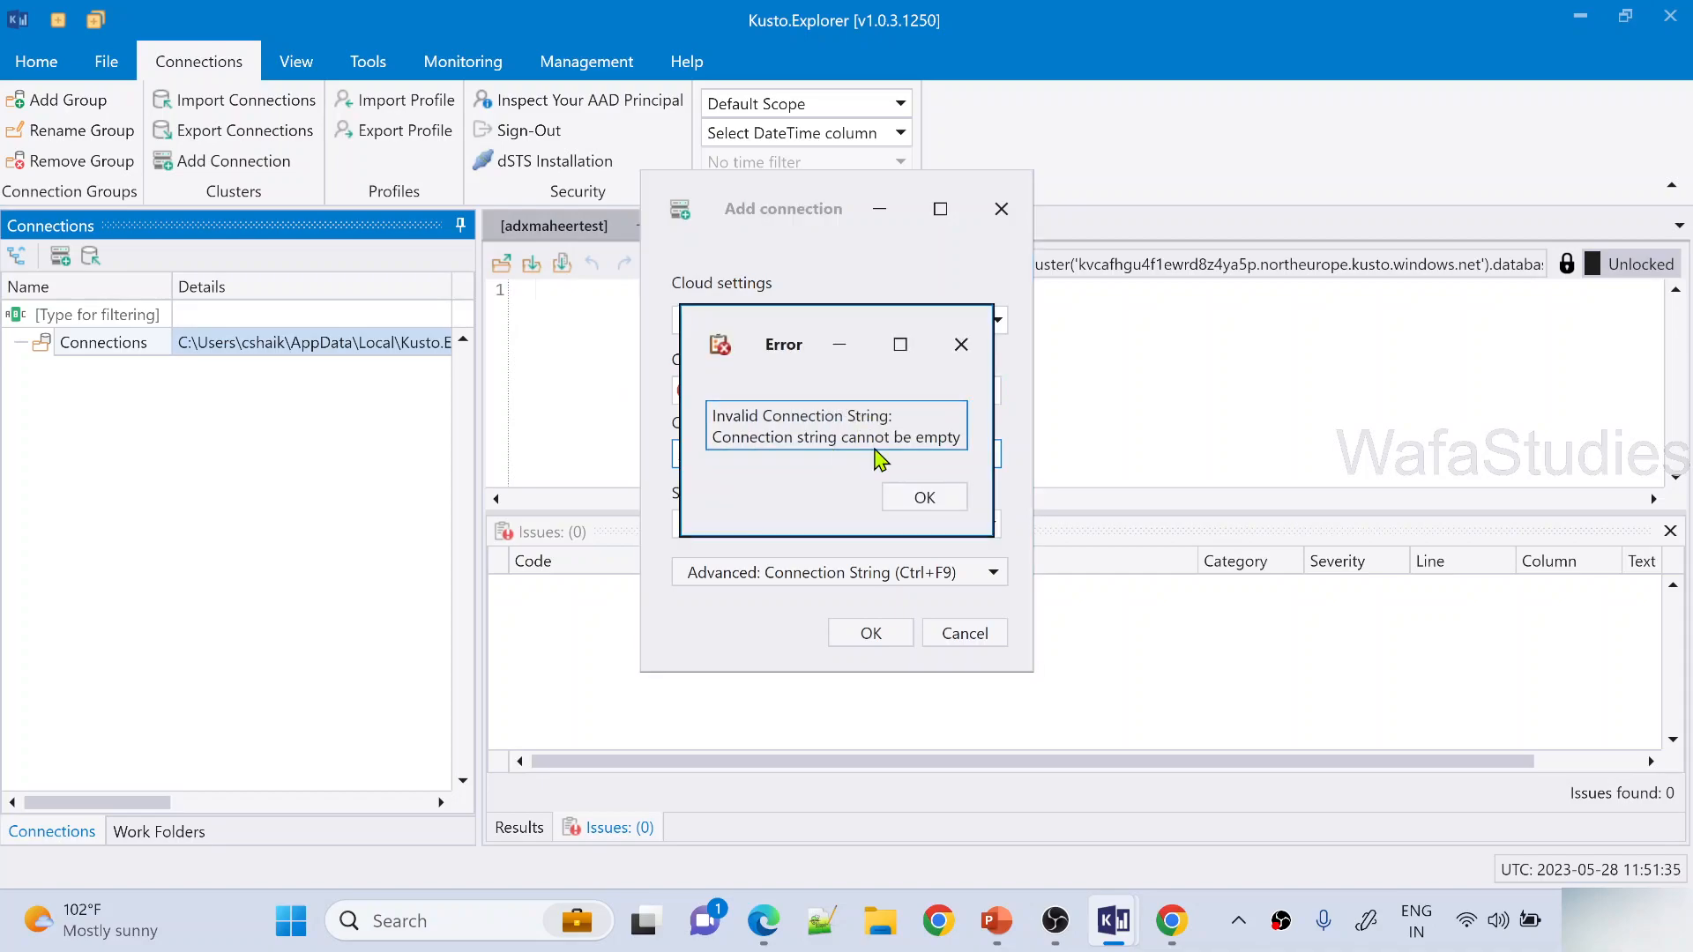
click(917, 495)
key(BackSpace)
key(ctrl+v)
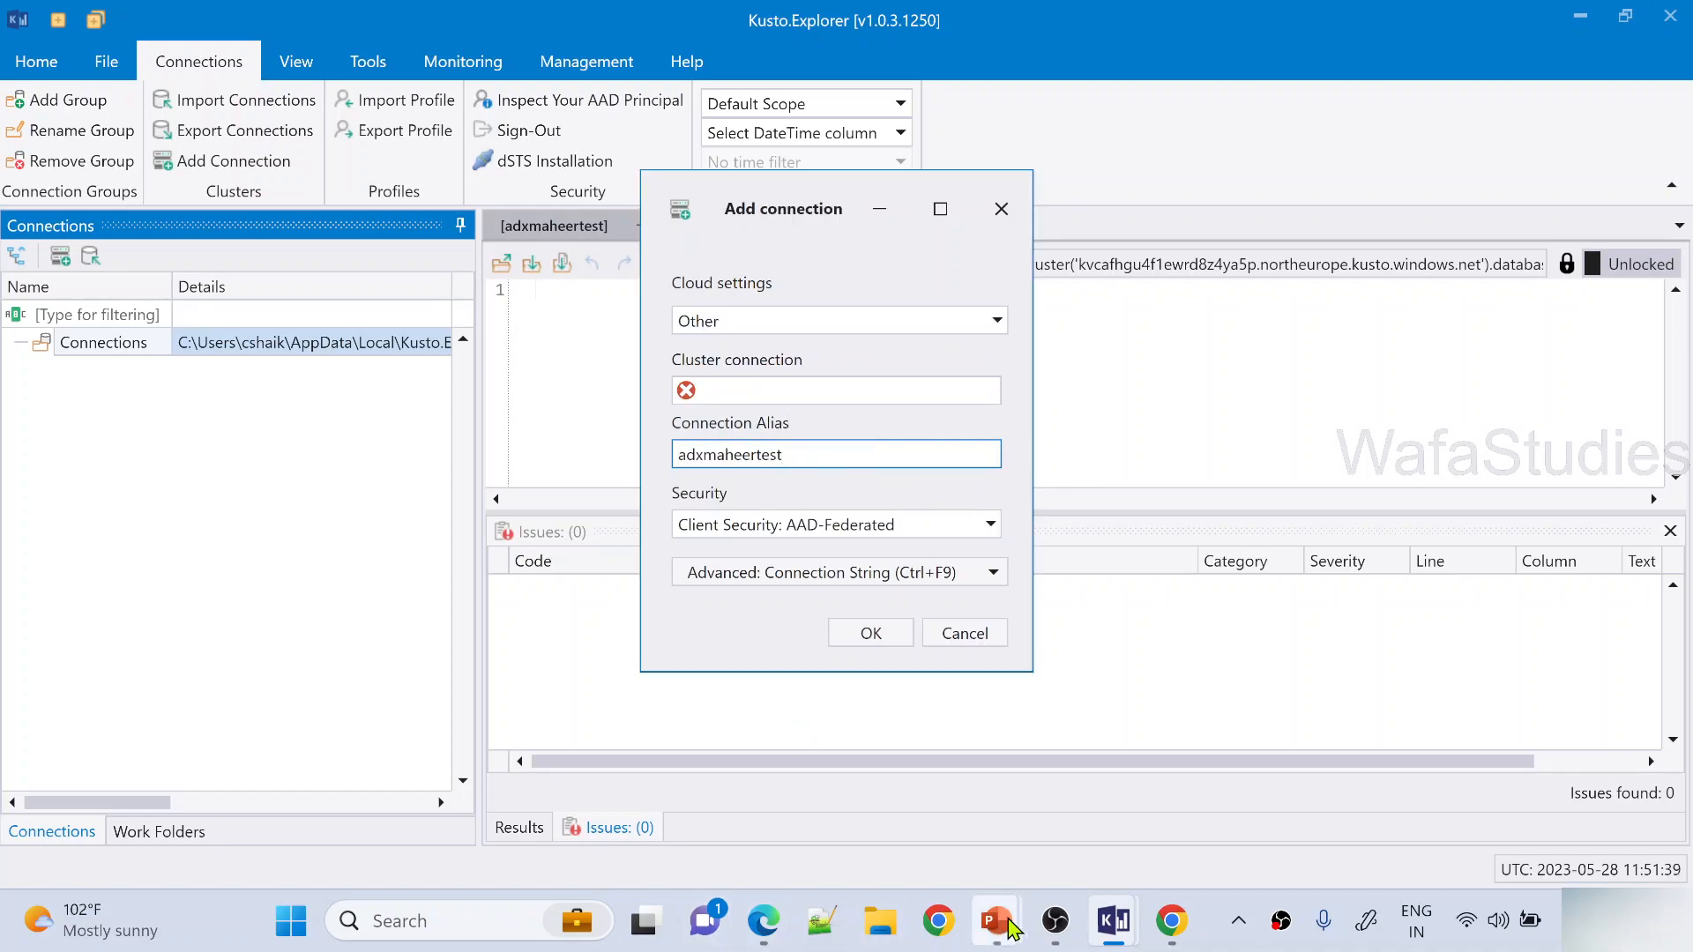
Copy the cluster URI from the Azure Data Explorer page in Chrome and enter it as the cluster connection in Kusto.Explorer
click(1180, 934)
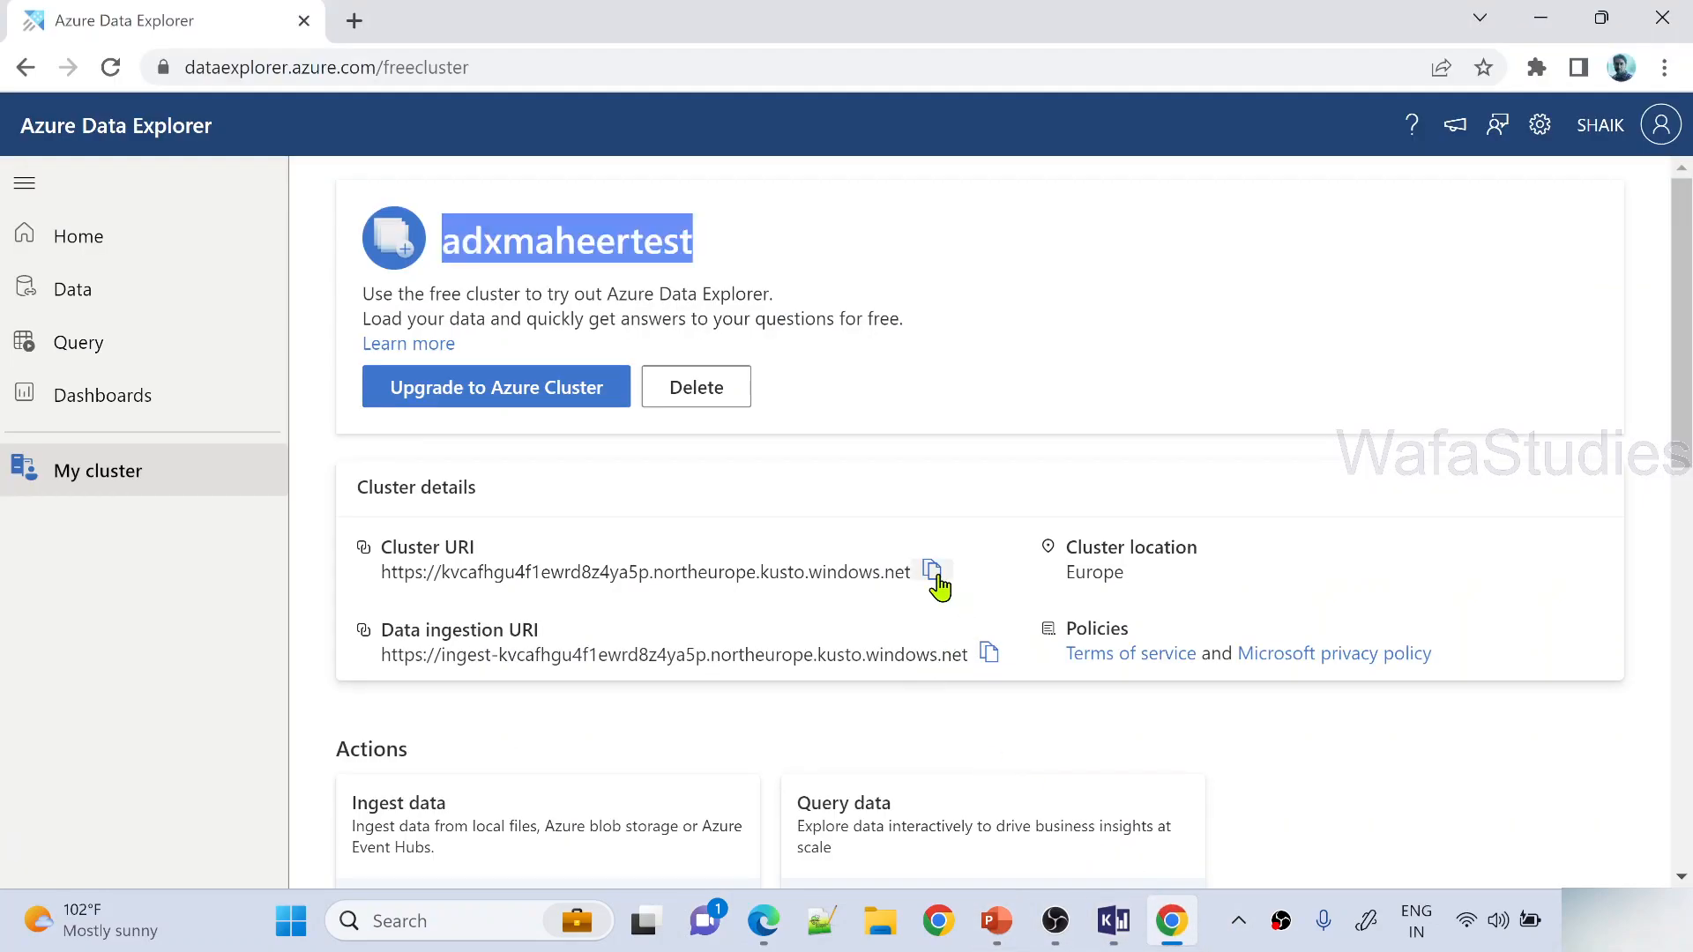
key(alt+Tab)
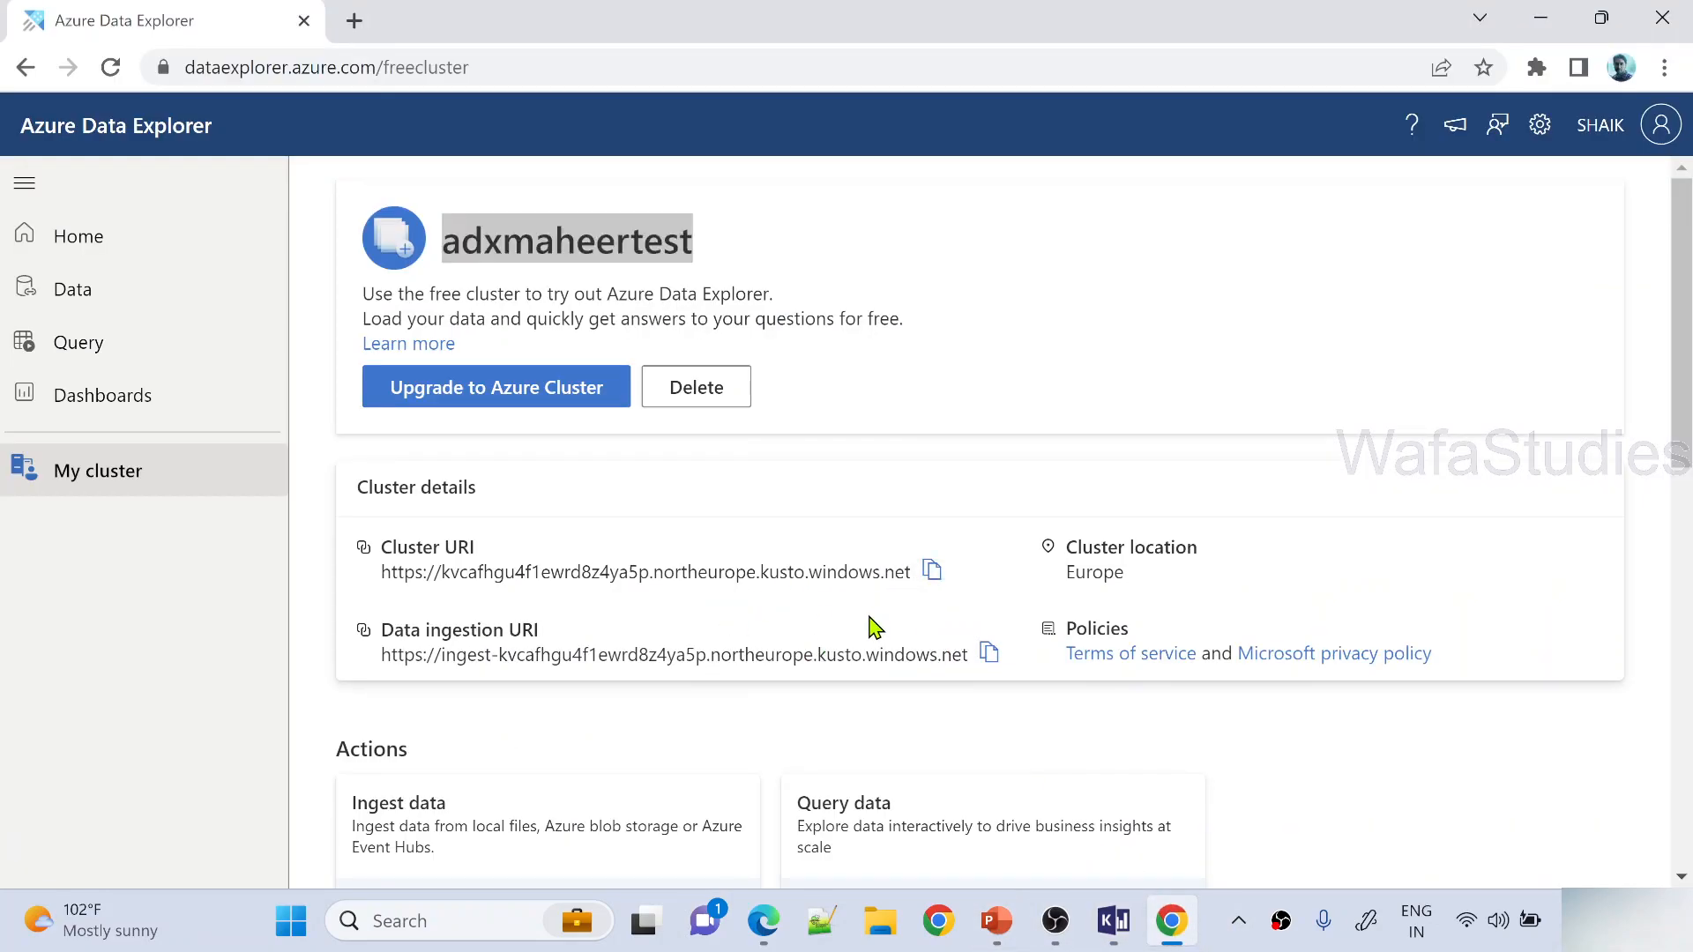
click(820, 386)
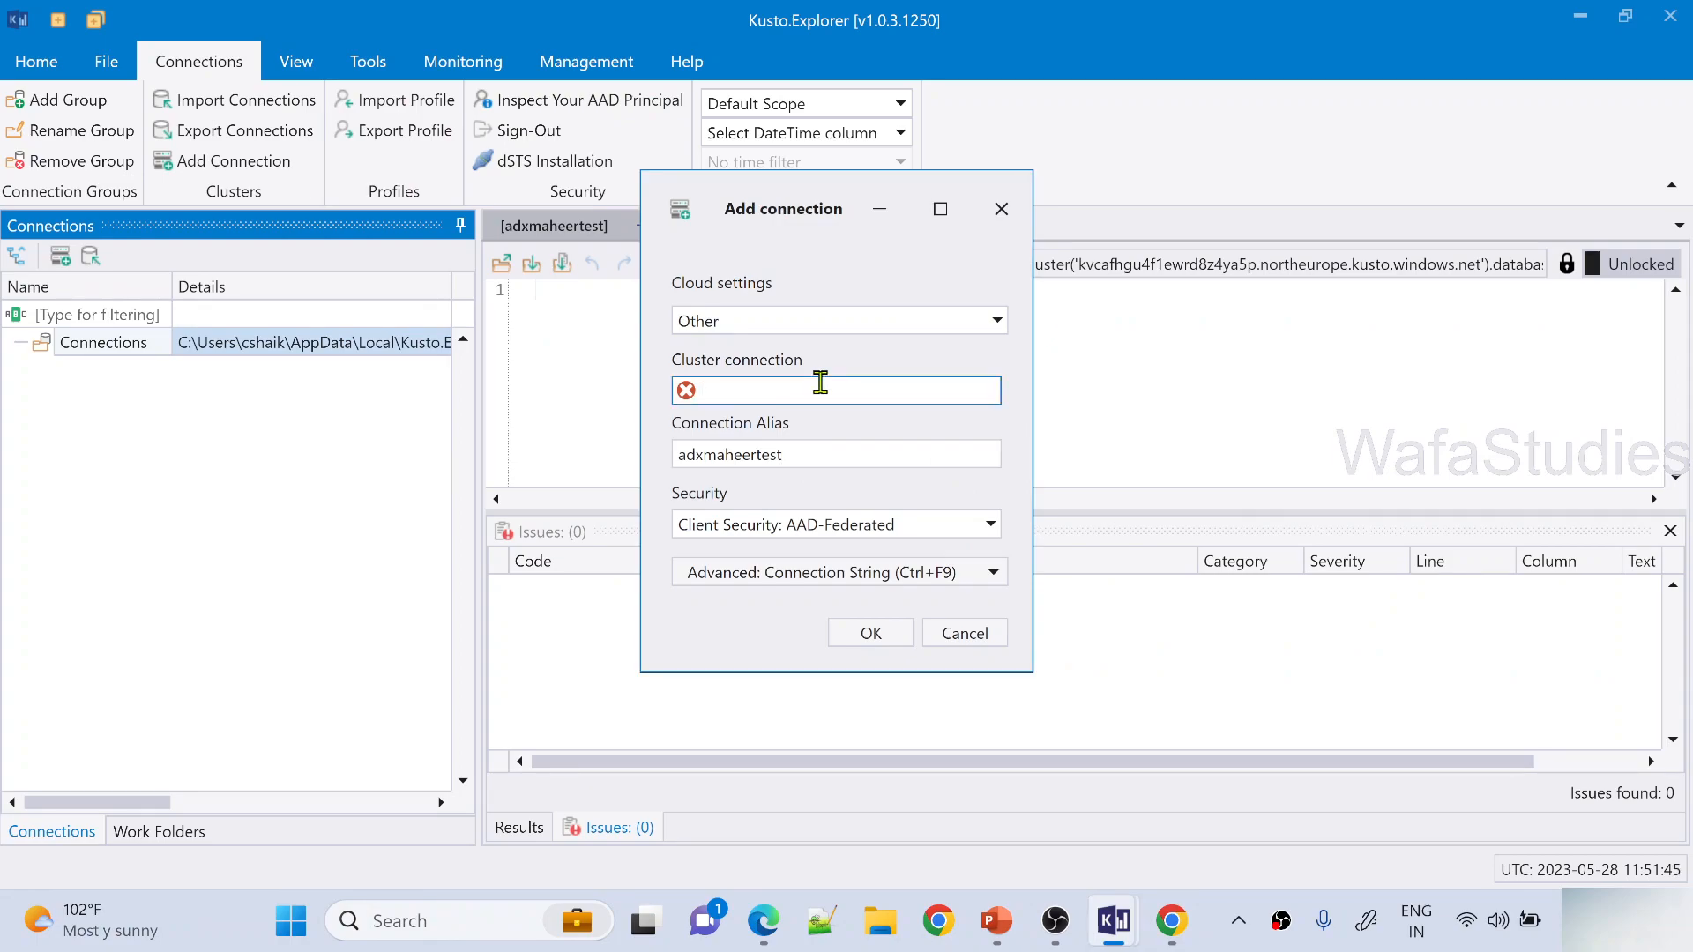
text(https://kvcafhgu4f1ewrd8z4ya5p.northeurope.kusto.windows.net)
Set the connection alias to the cluster name adxmaheertest, copied from the cluster details page, and add the connection
drag(914, 459, 650, 471)
key(BackSpace)
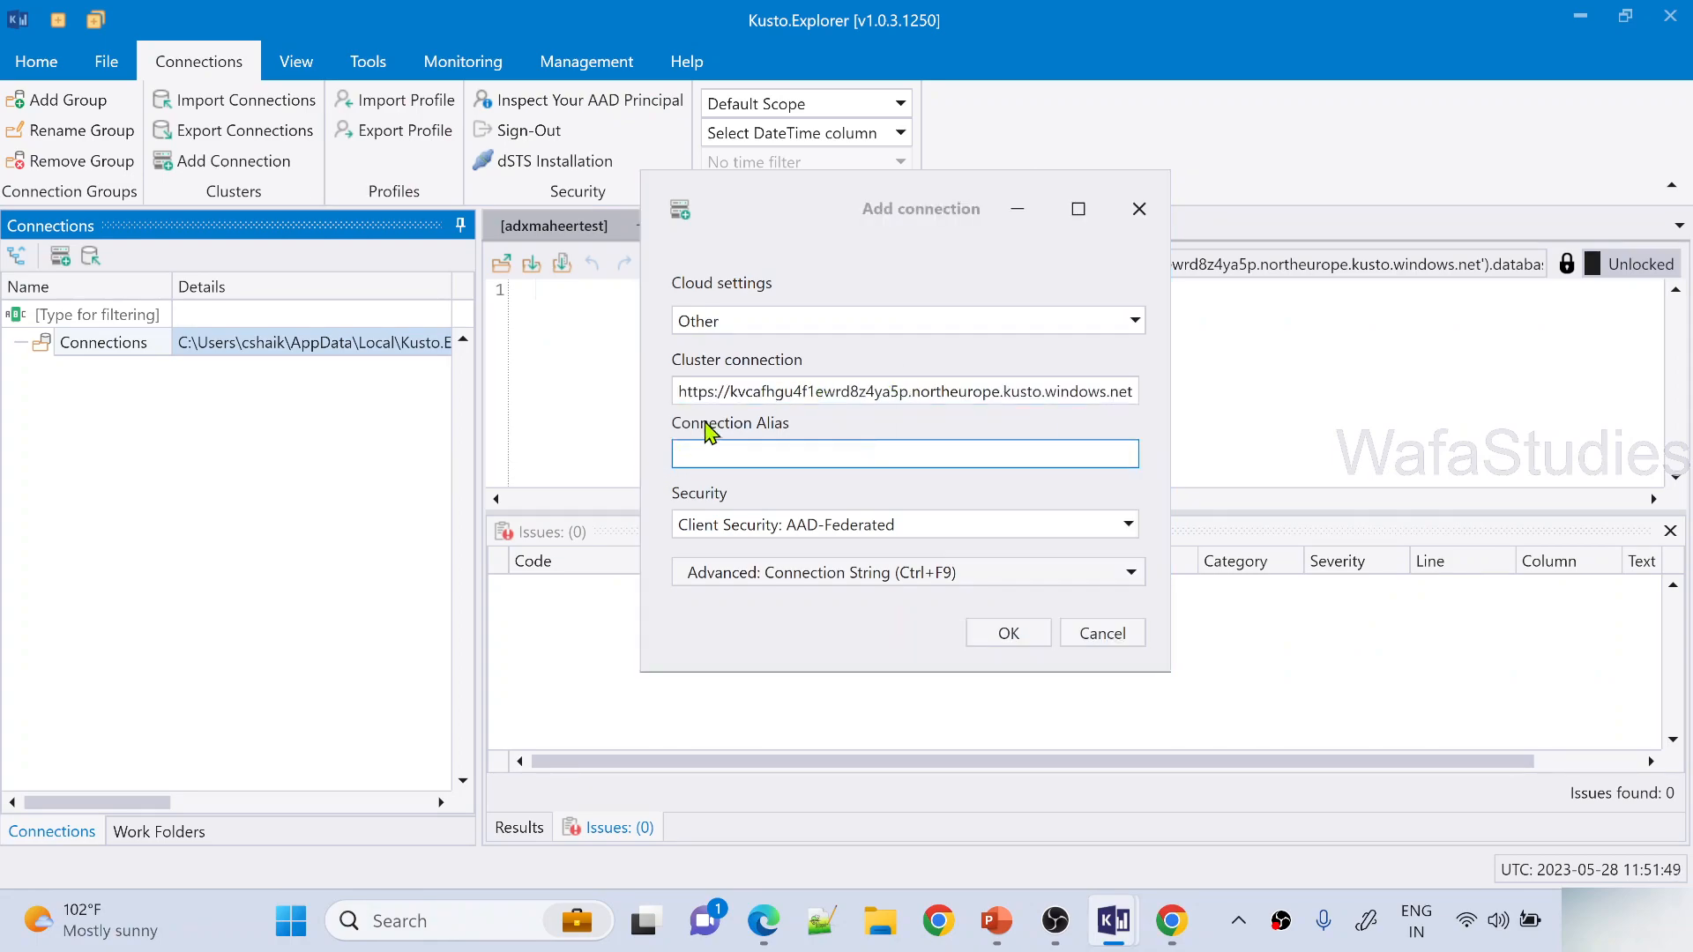
key(alt+Tab)
key(ctrl+c)
key(alt+Tab)
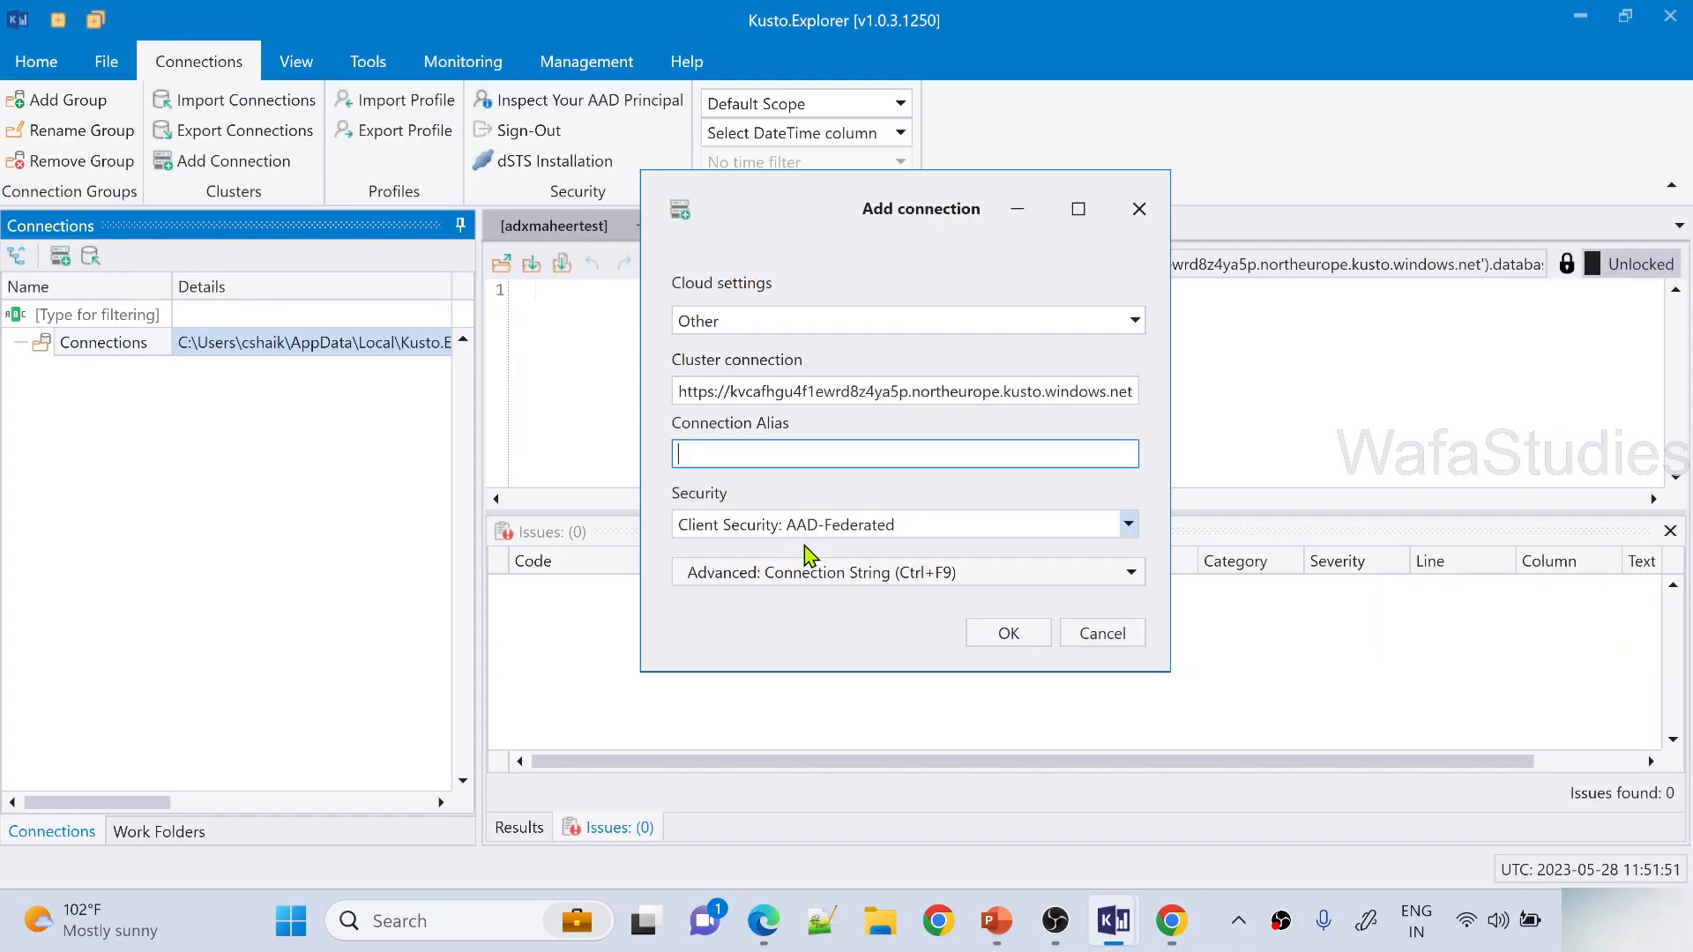
key(ctrl+v)
click(1015, 635)
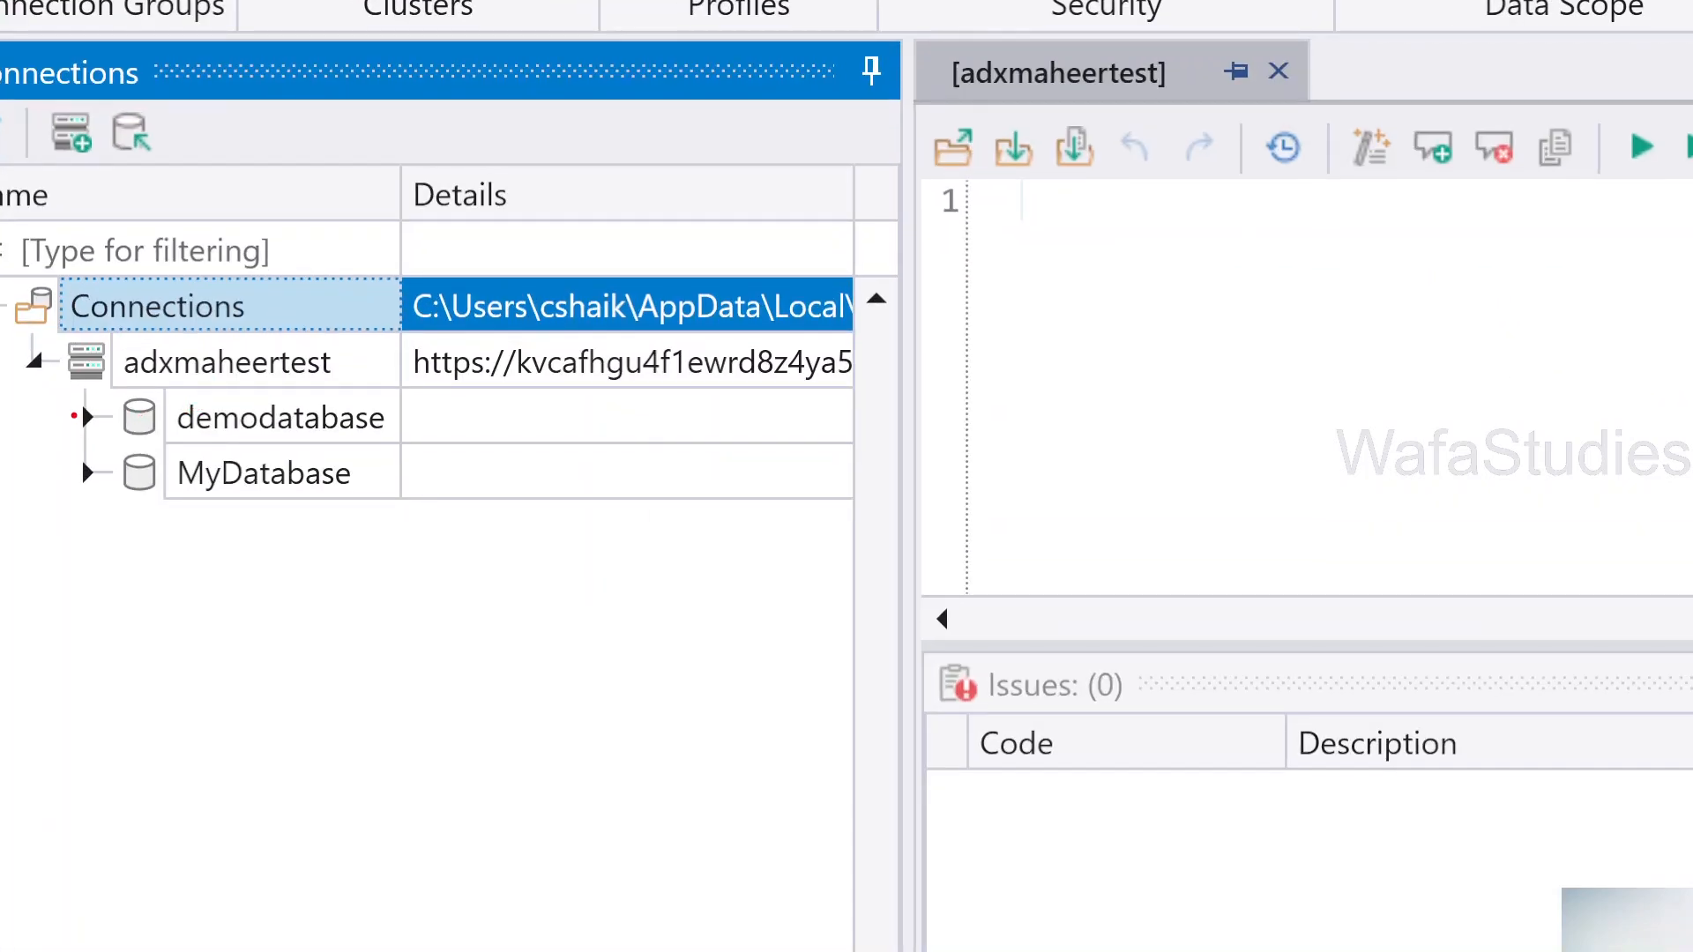
drag(105, 451, 383, 443)
drag(90, 497, 432, 511)
key(Escape)
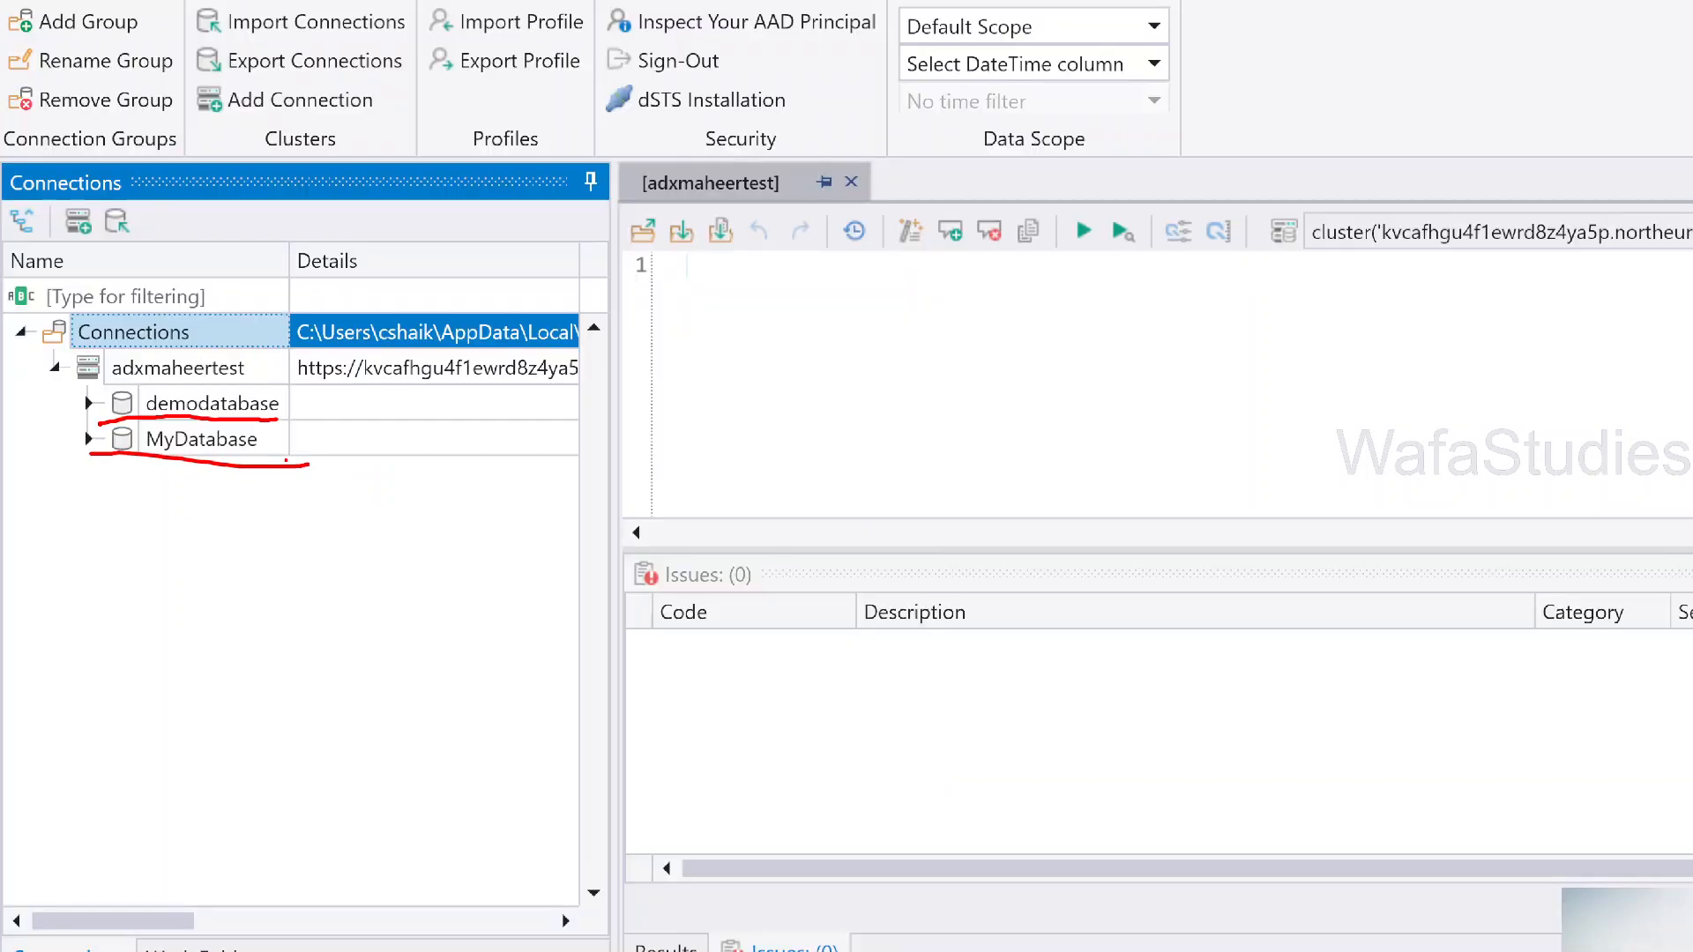
Expand demodatabase and MyDatabase under the adxmaheertest cluster to list their tables
click(67, 398)
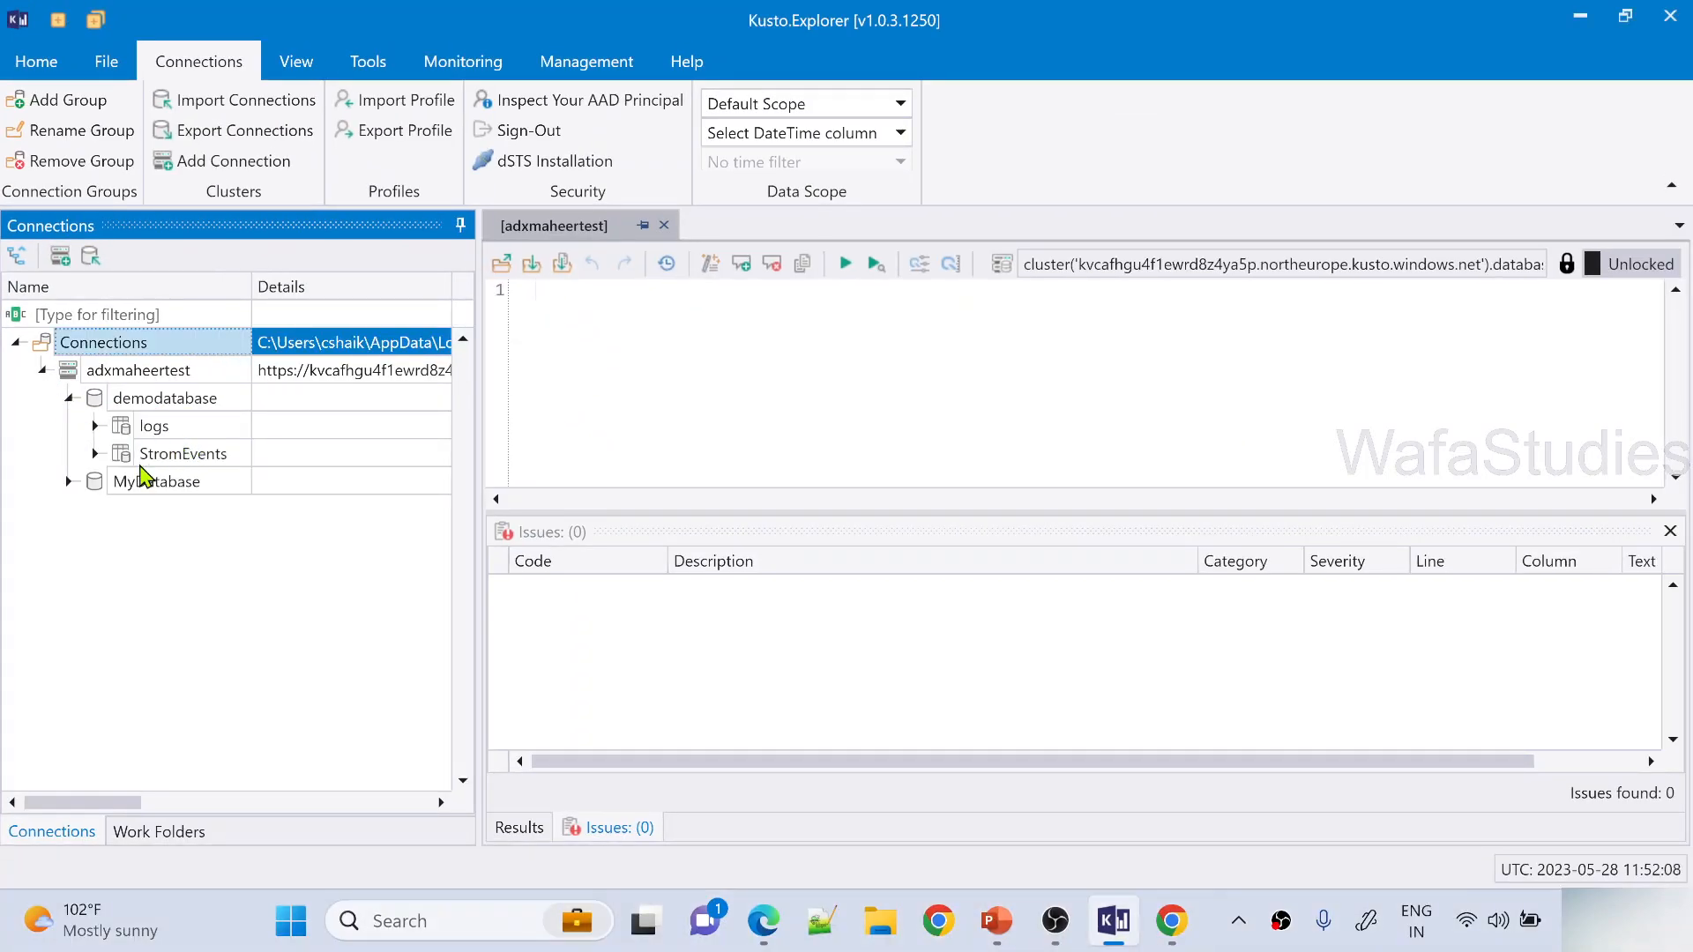
click(69, 481)
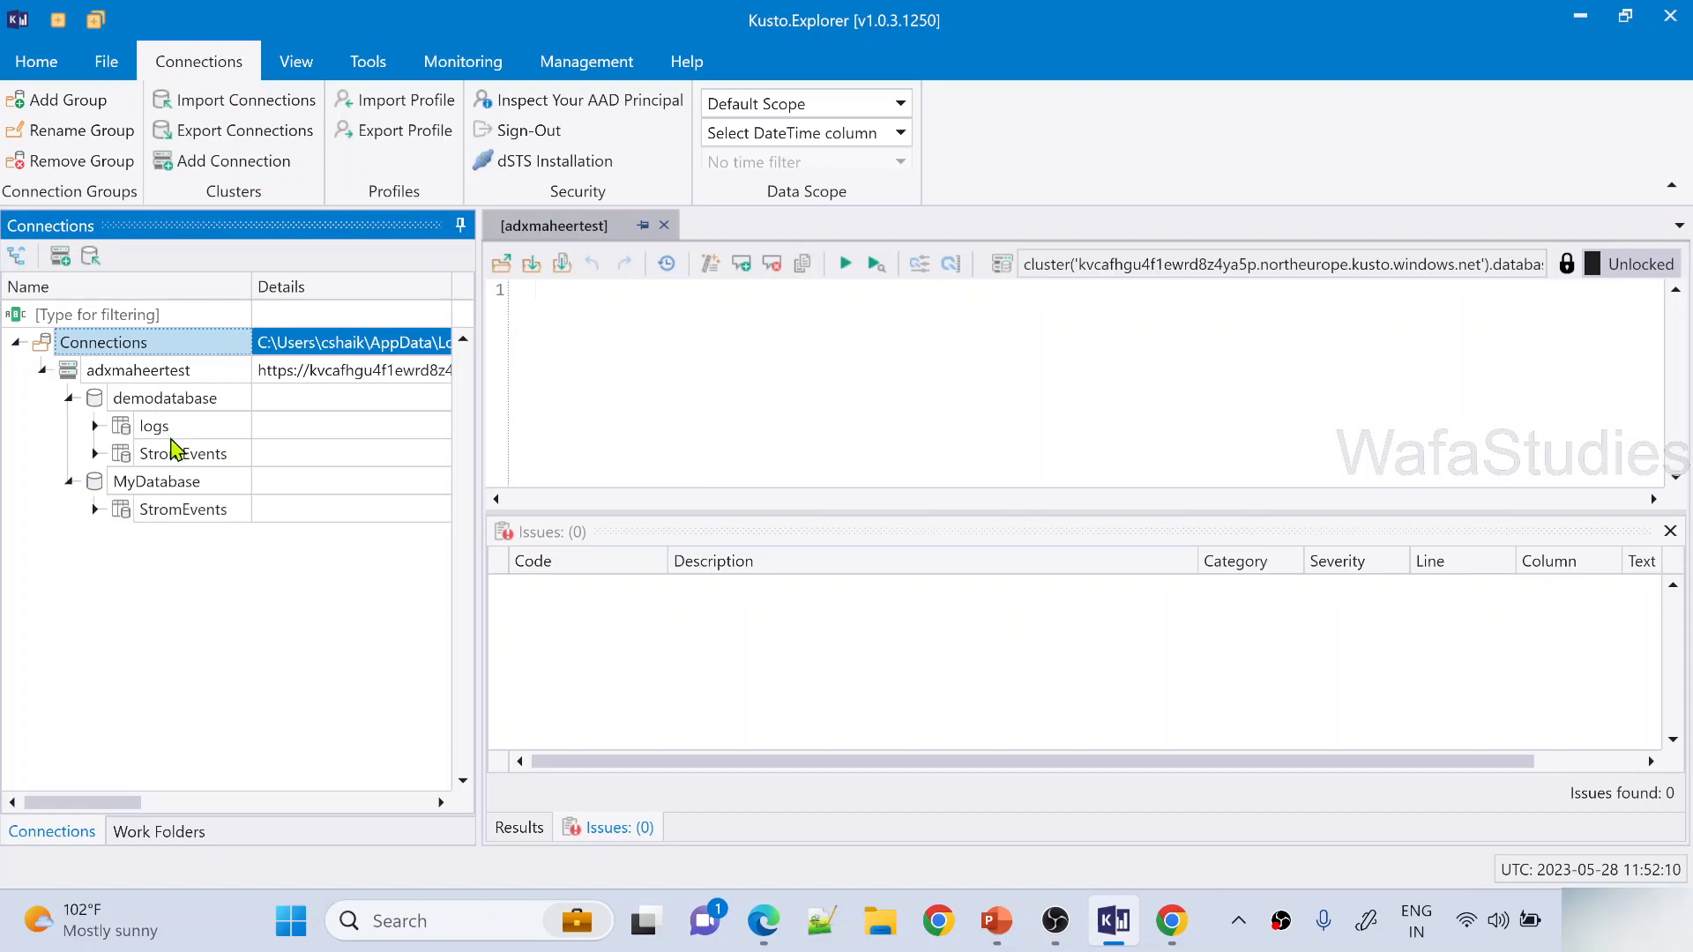
key(ctrl+1)
click(133, 450)
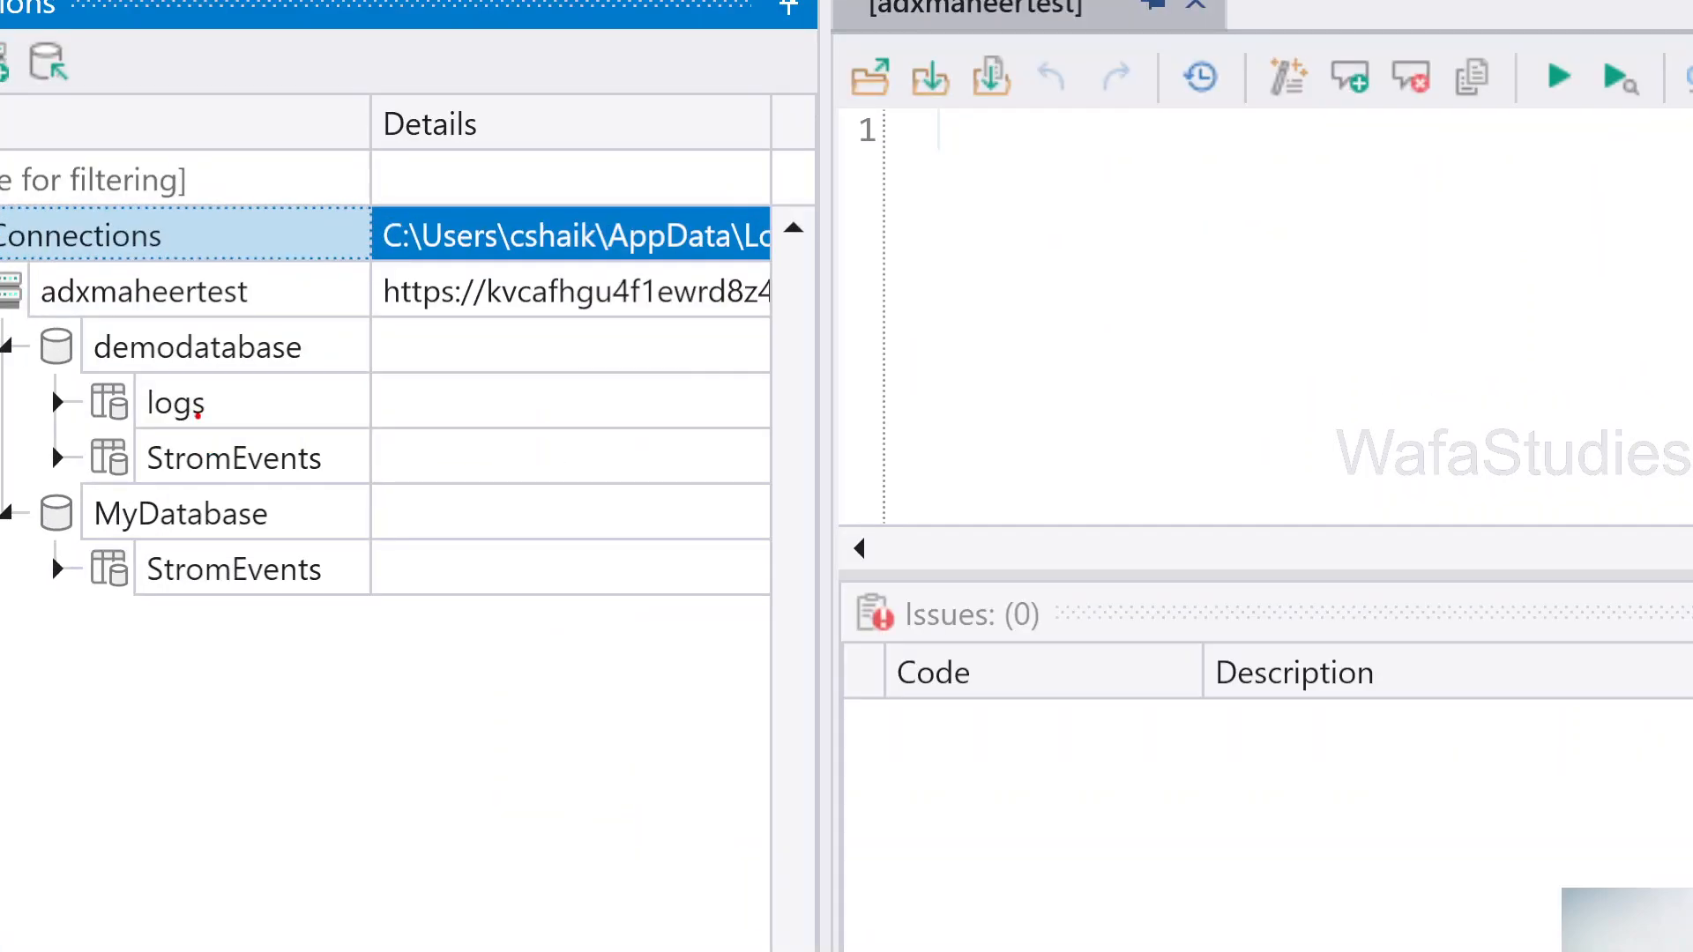
drag(200, 438, 280, 409)
drag(328, 478, 405, 435)
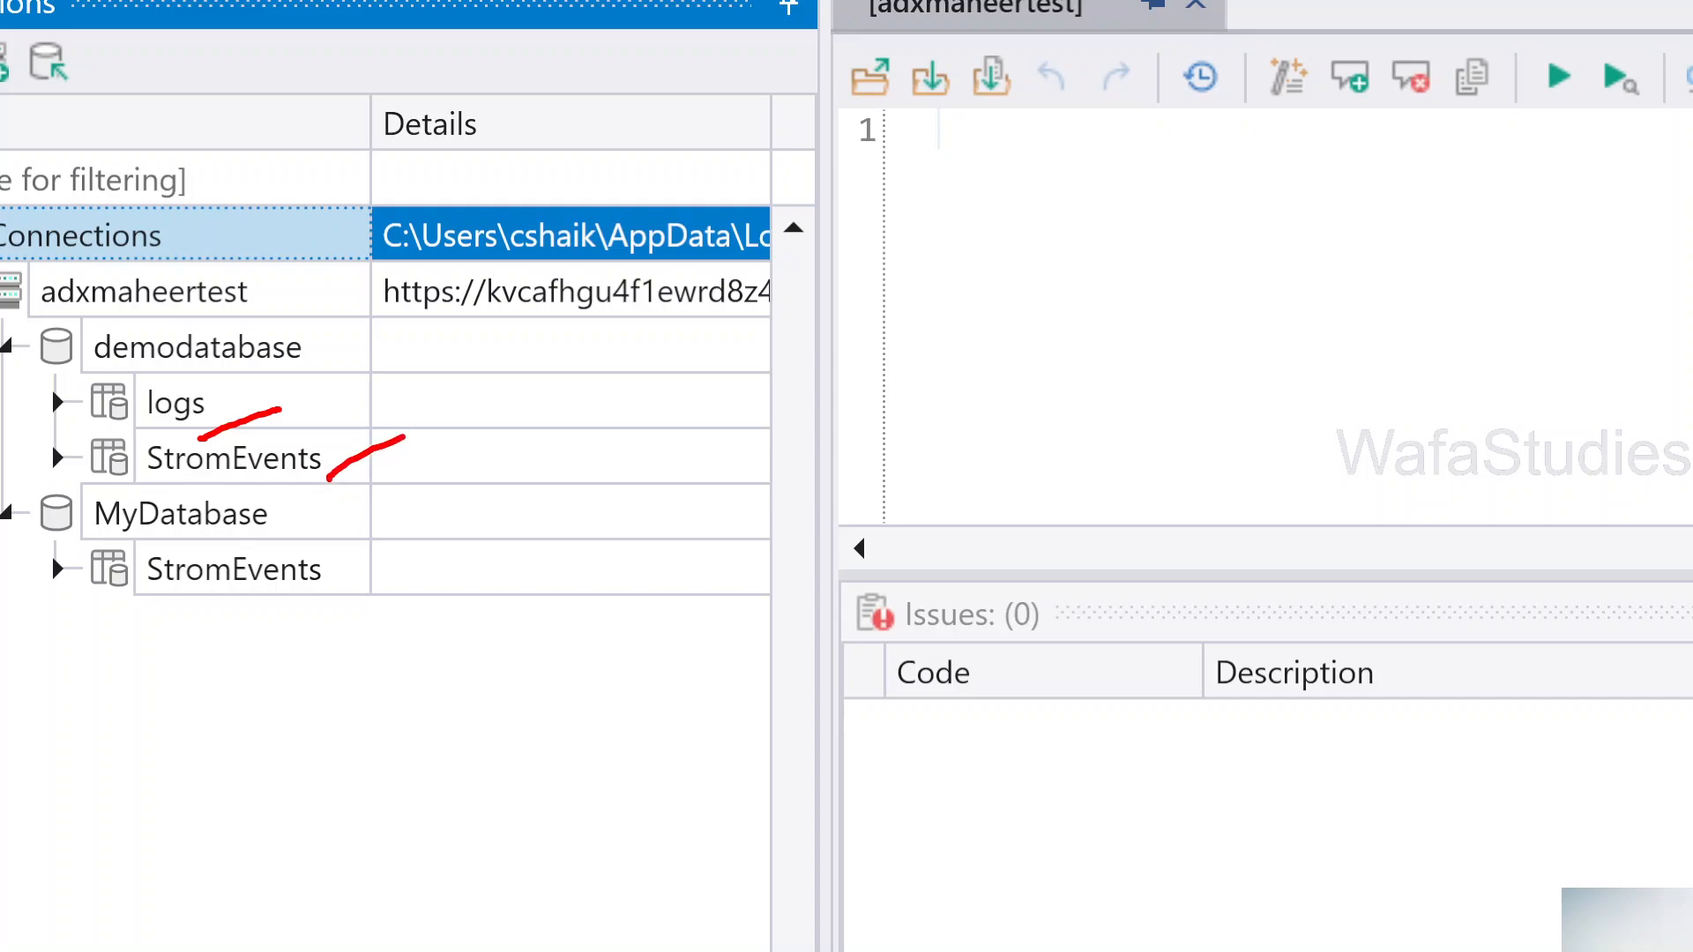
drag(305, 603, 367, 579)
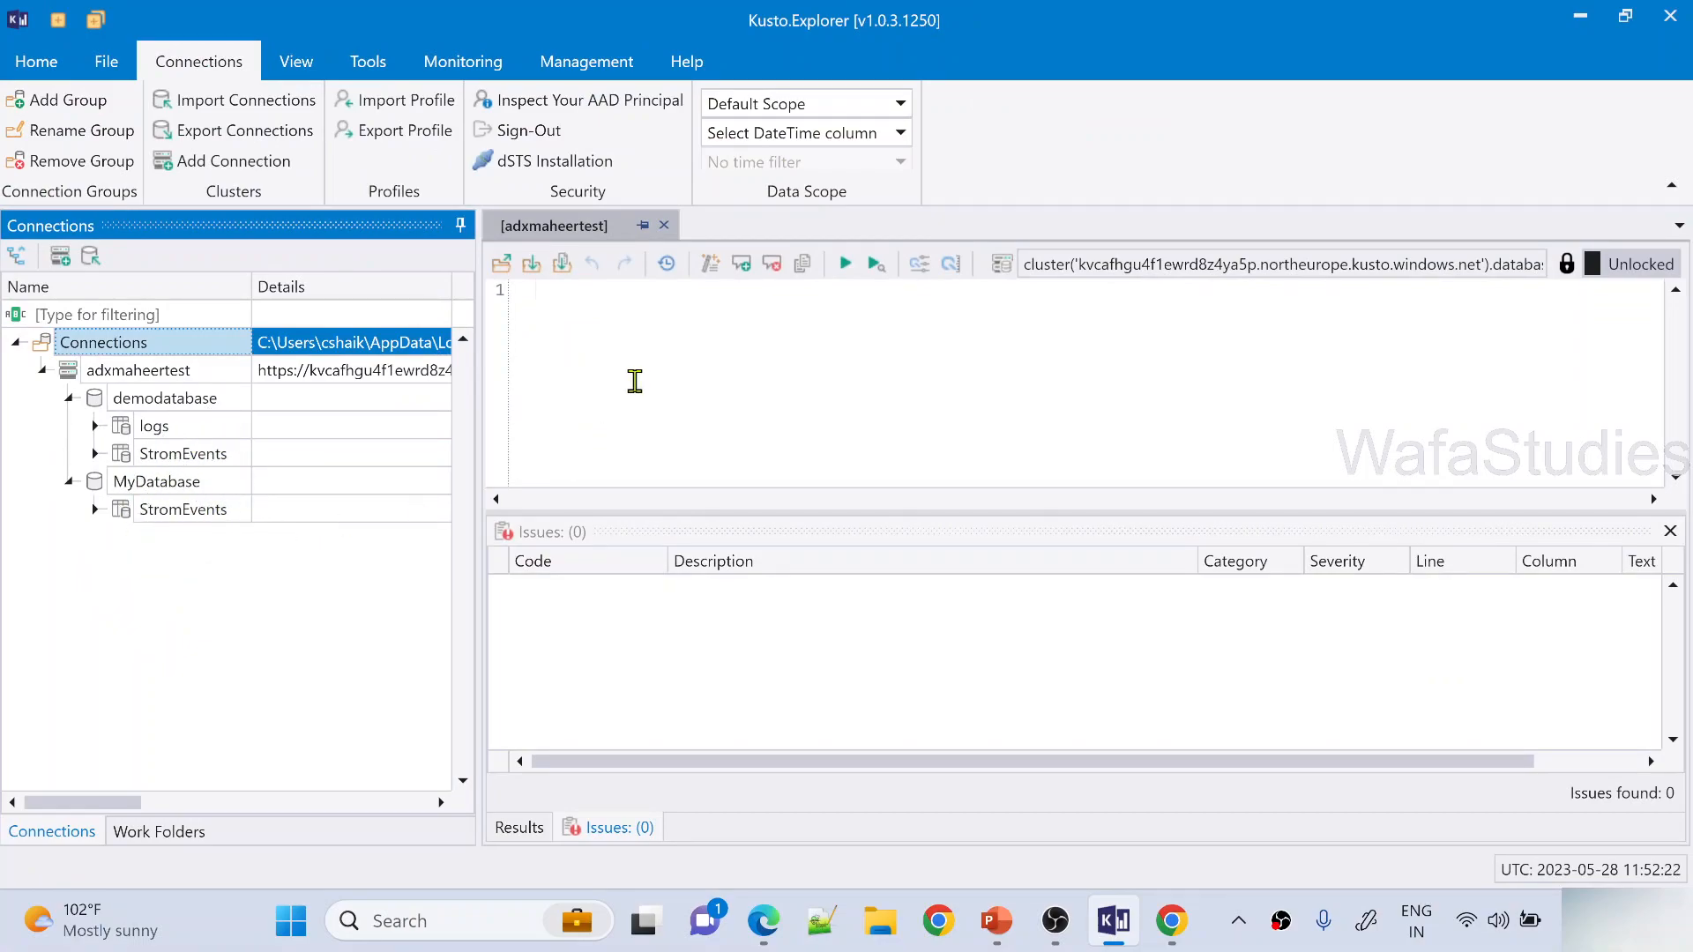
Point the query tab at demodatabase by selecting its StromEvents table, and enlarge the query editor's text
click(634, 381)
click(221, 458)
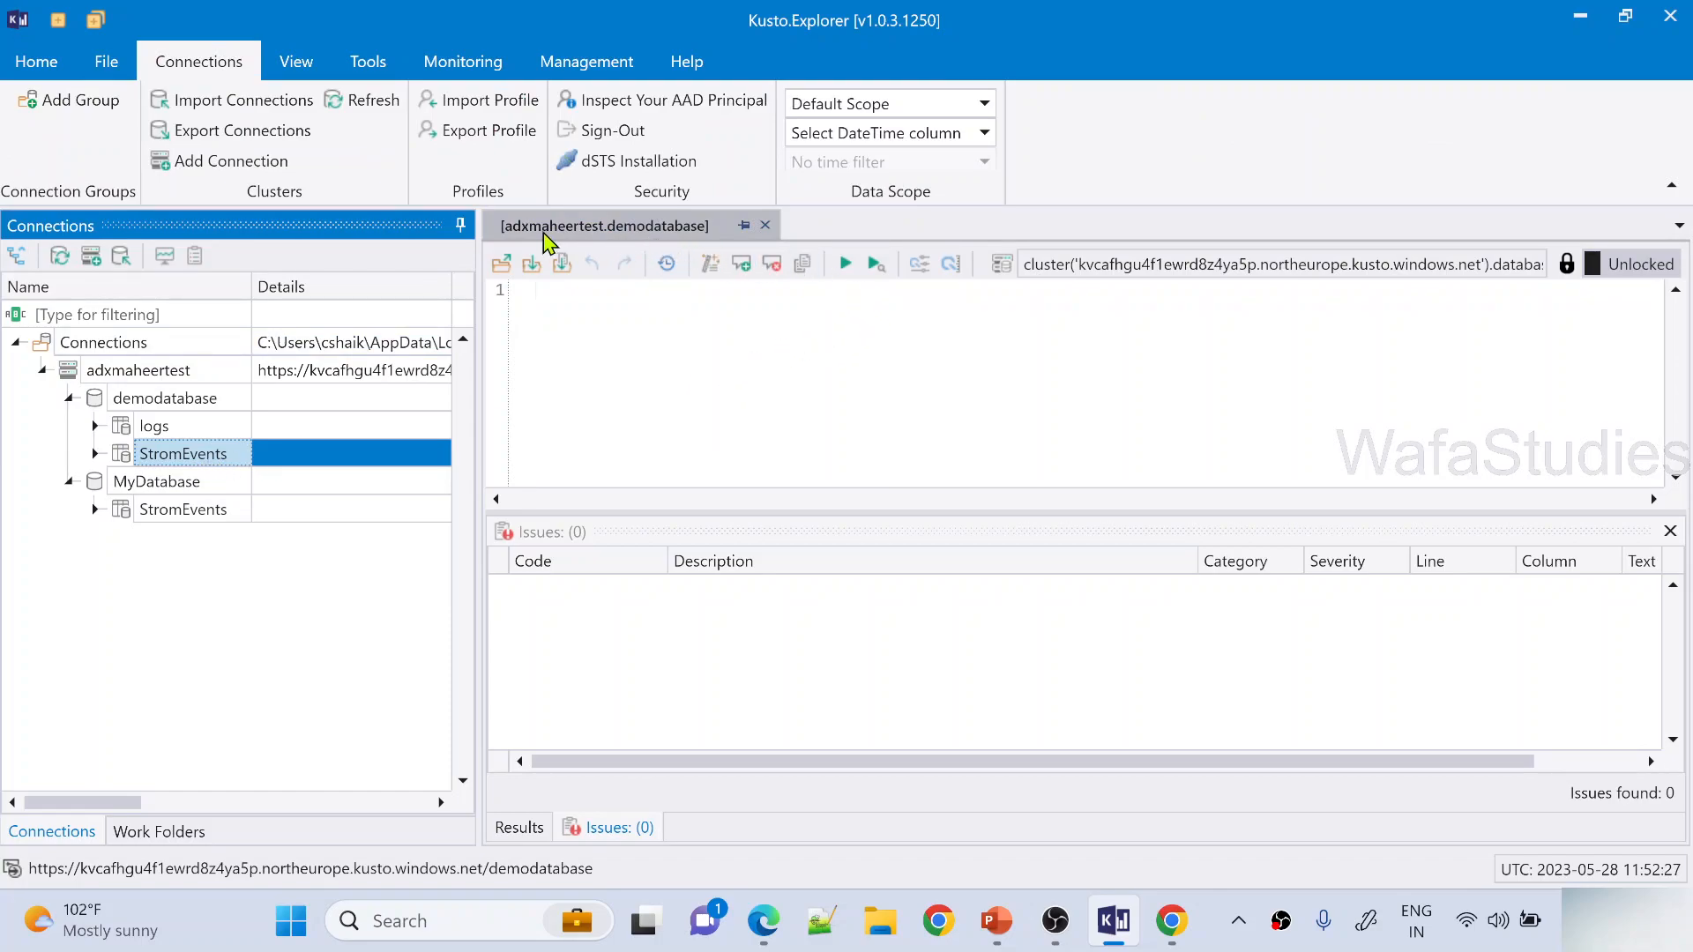
click(708, 303)
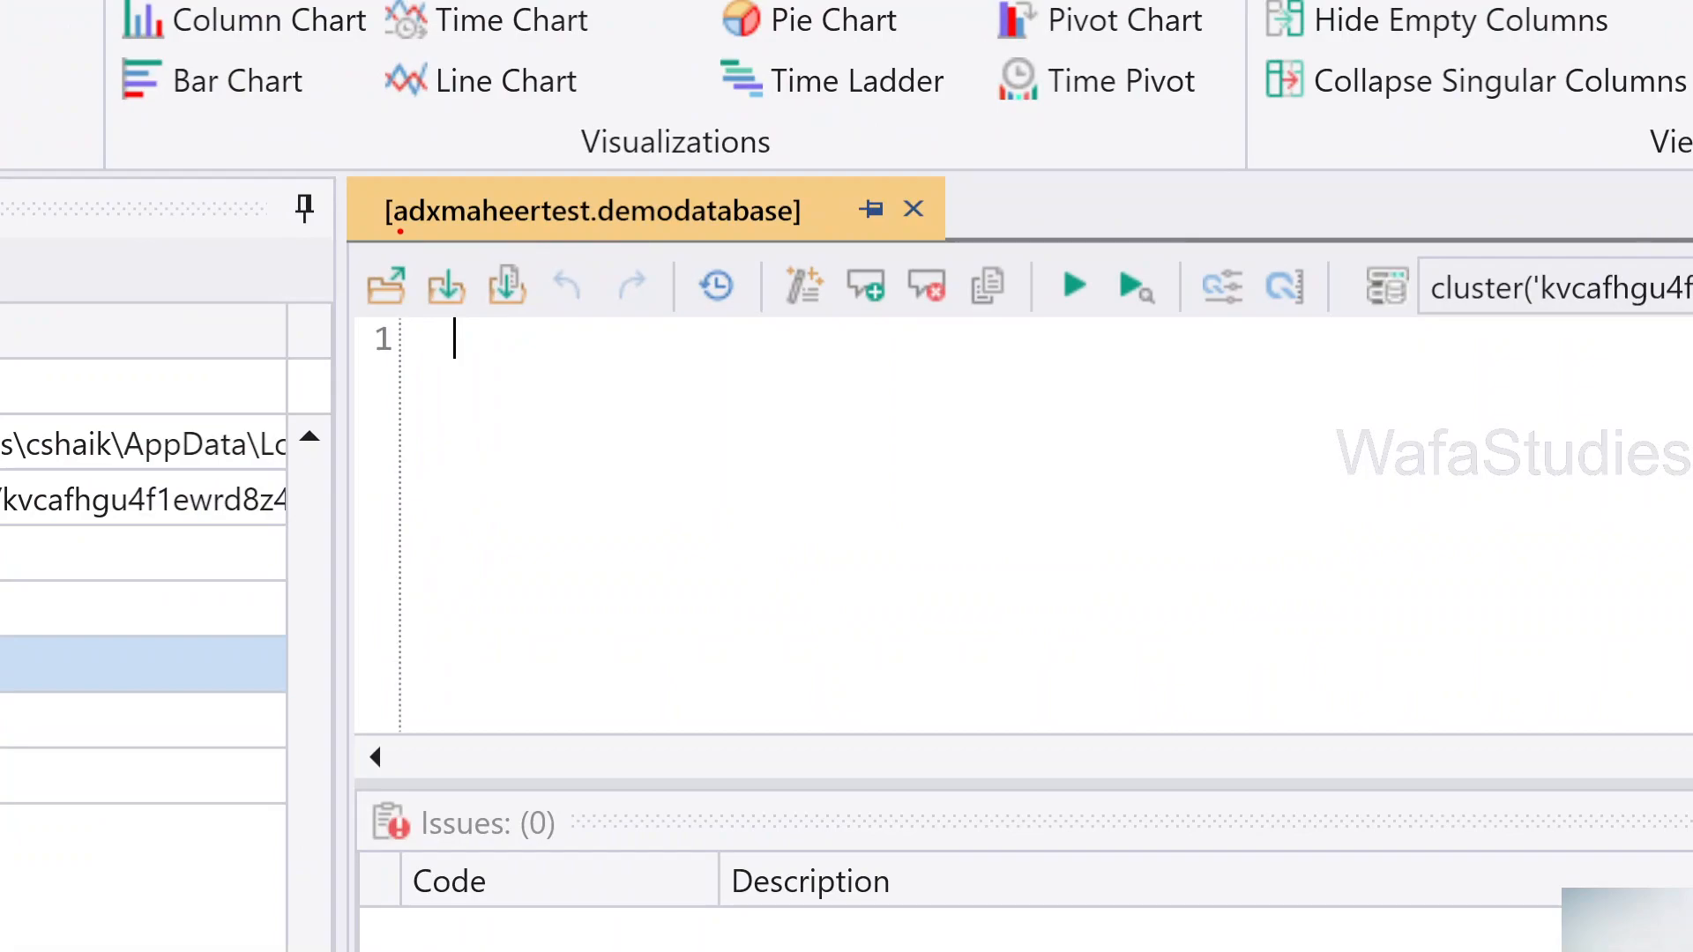
drag(400, 231, 811, 233)
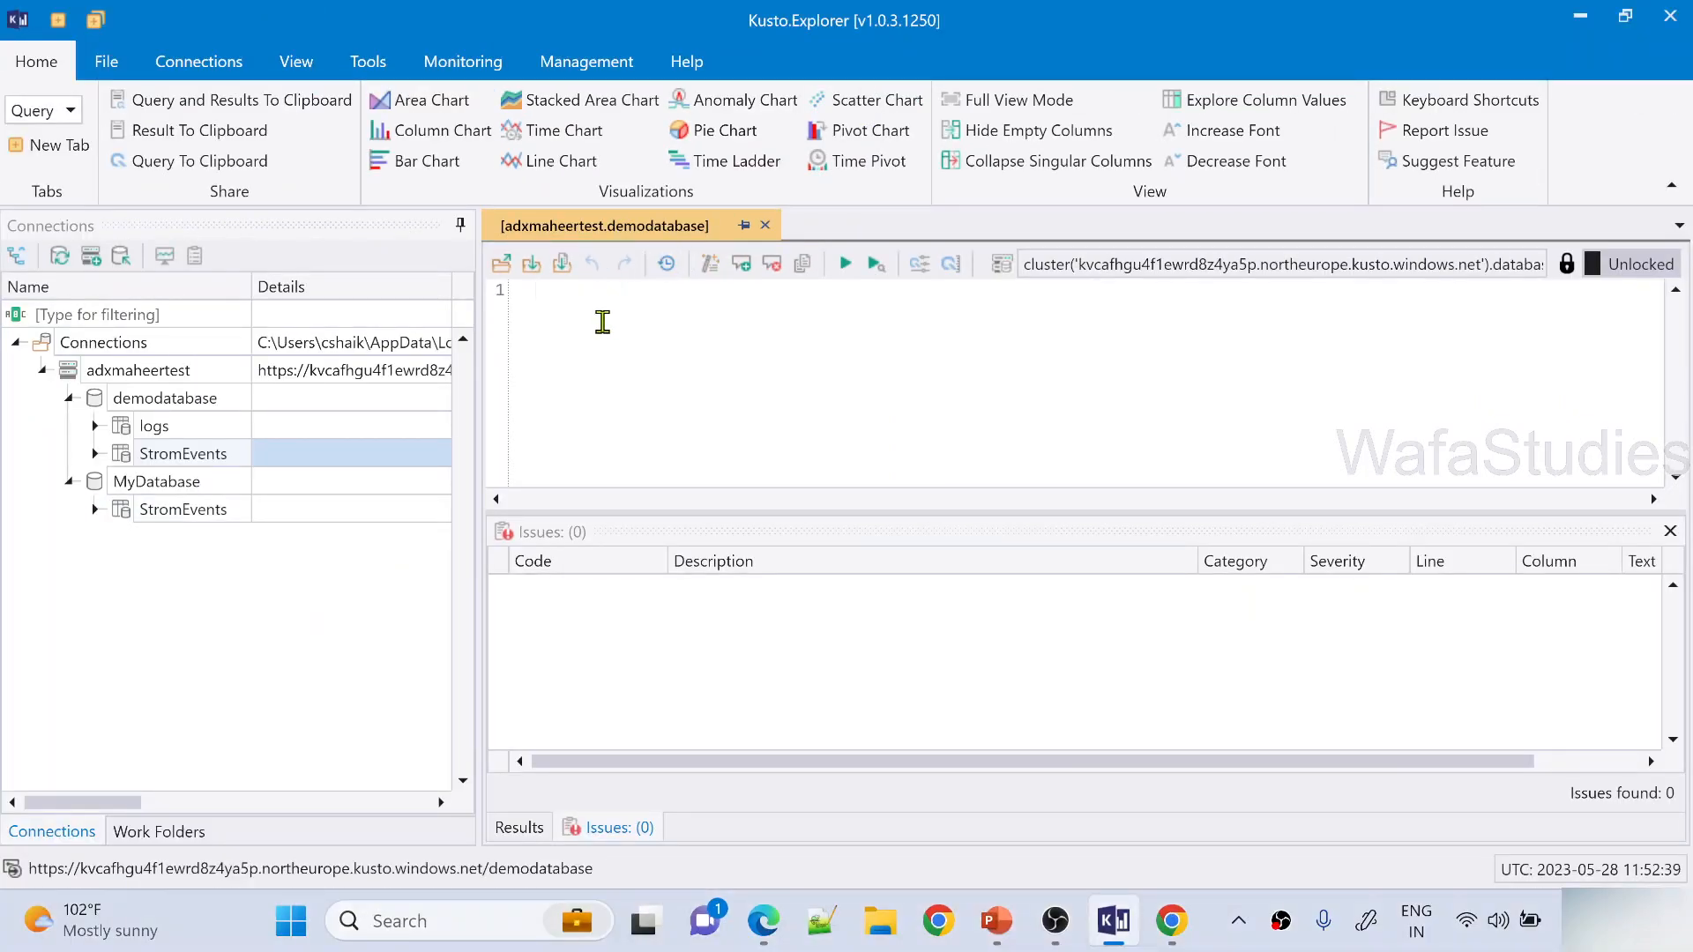
scroll(597, 317, up, 3)
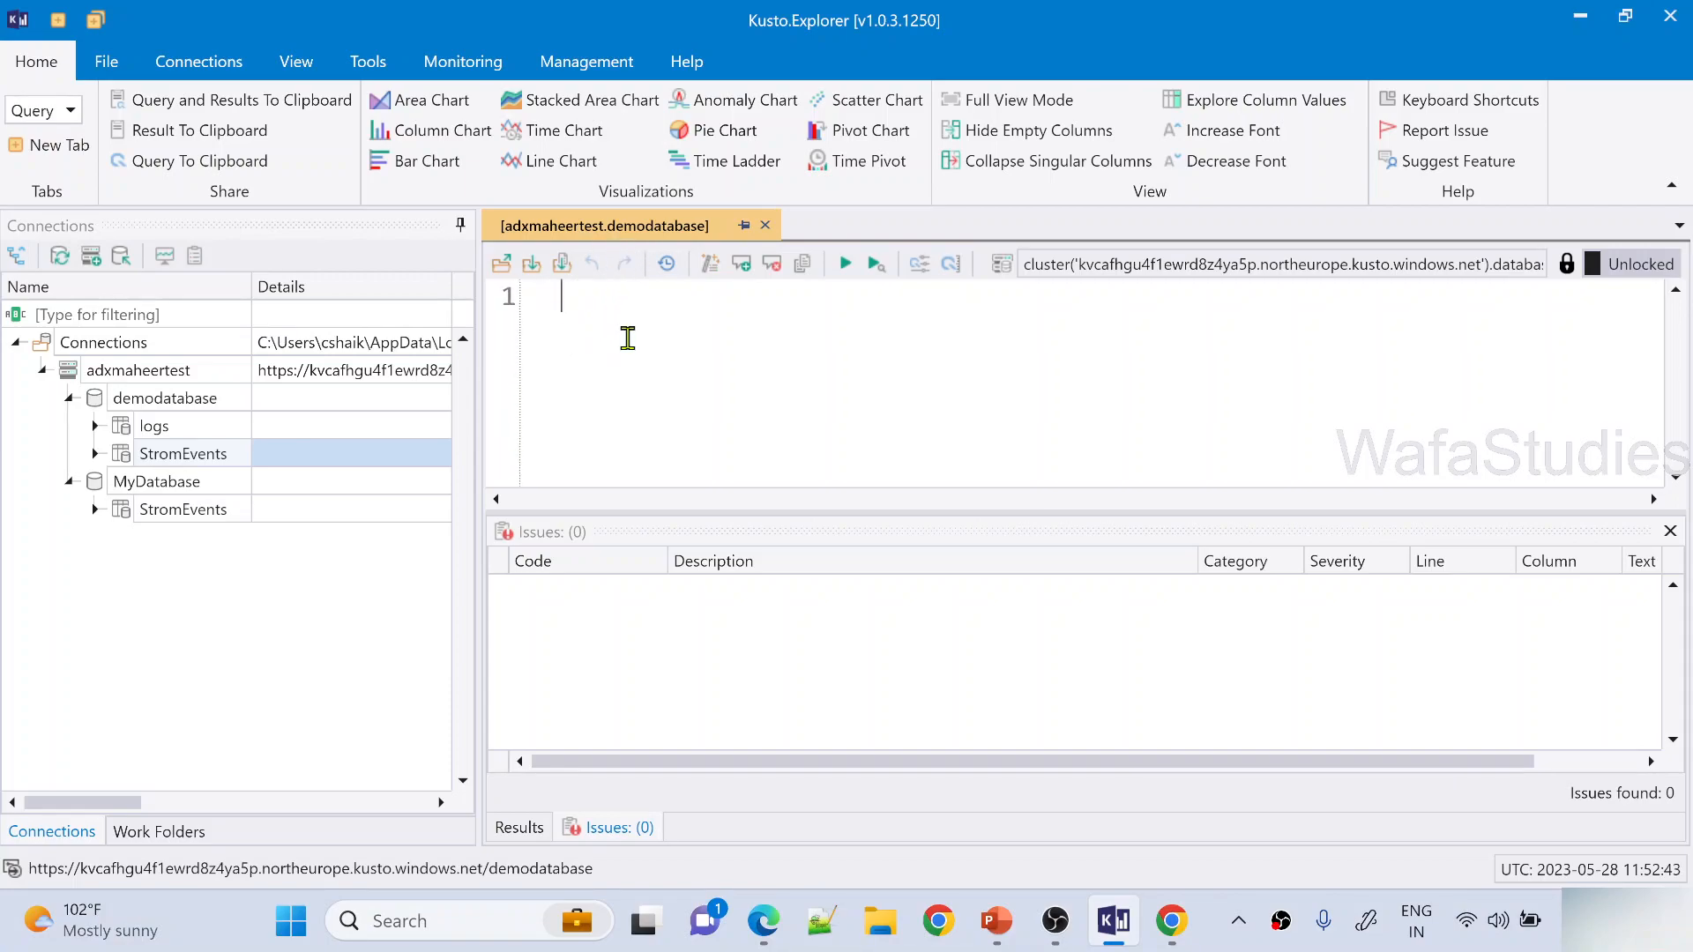
Enter a query containing only the StromEvents table name and run it against demodatabase
text(St)
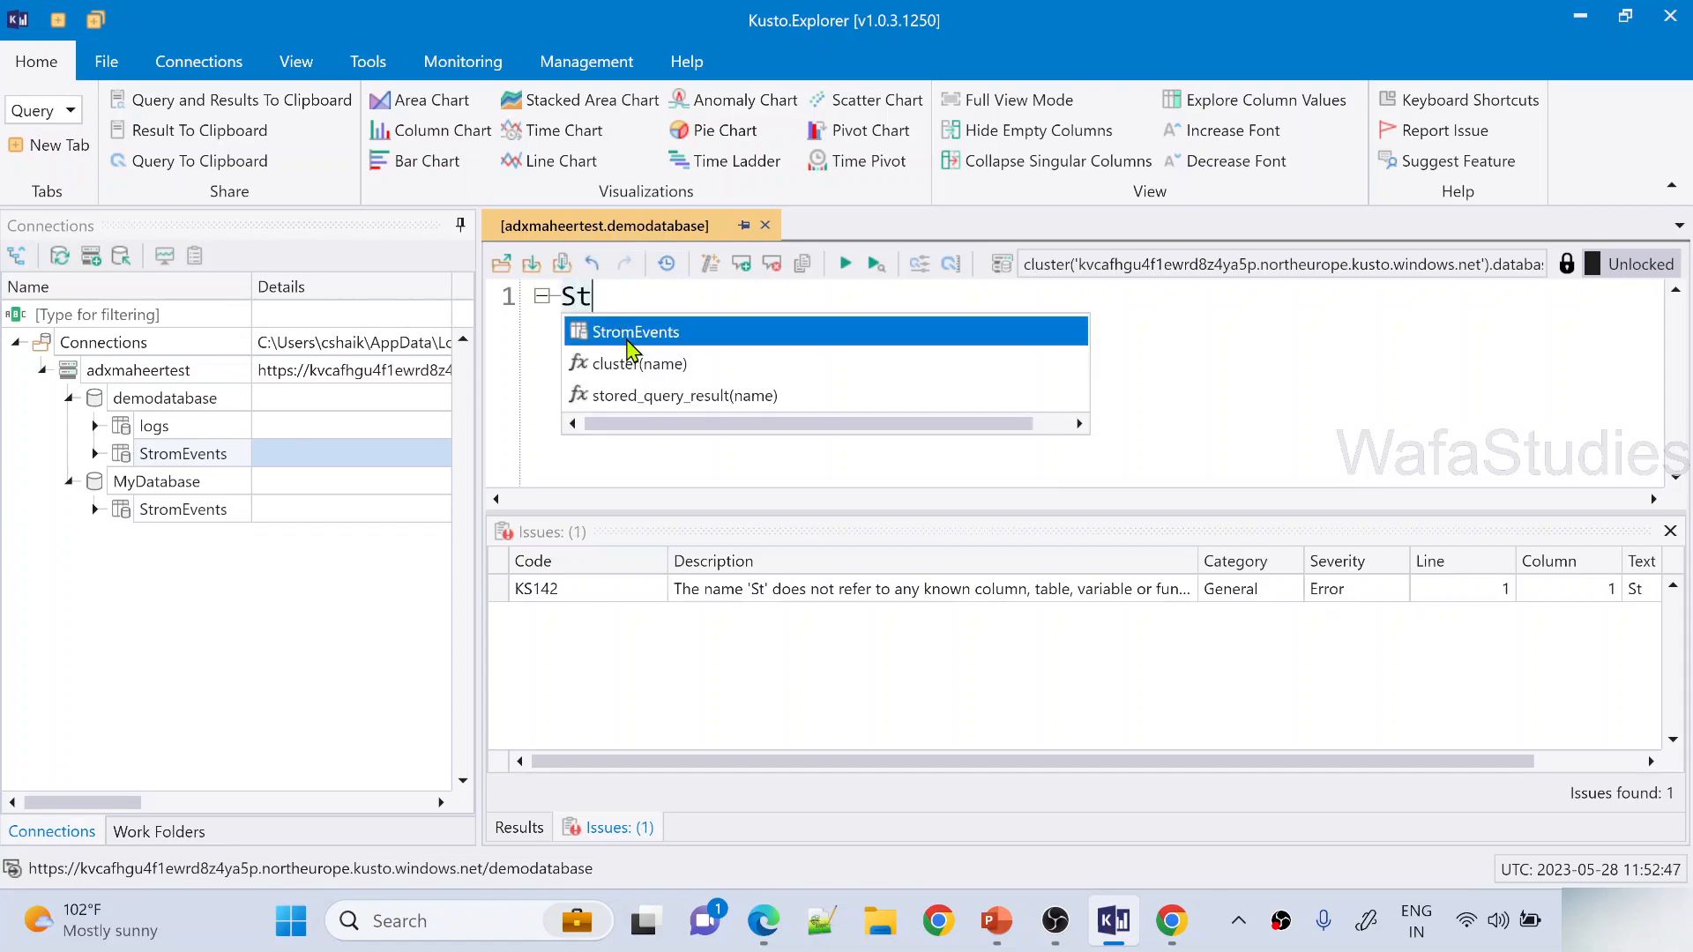
key(Return)
key(Return)
text(|)
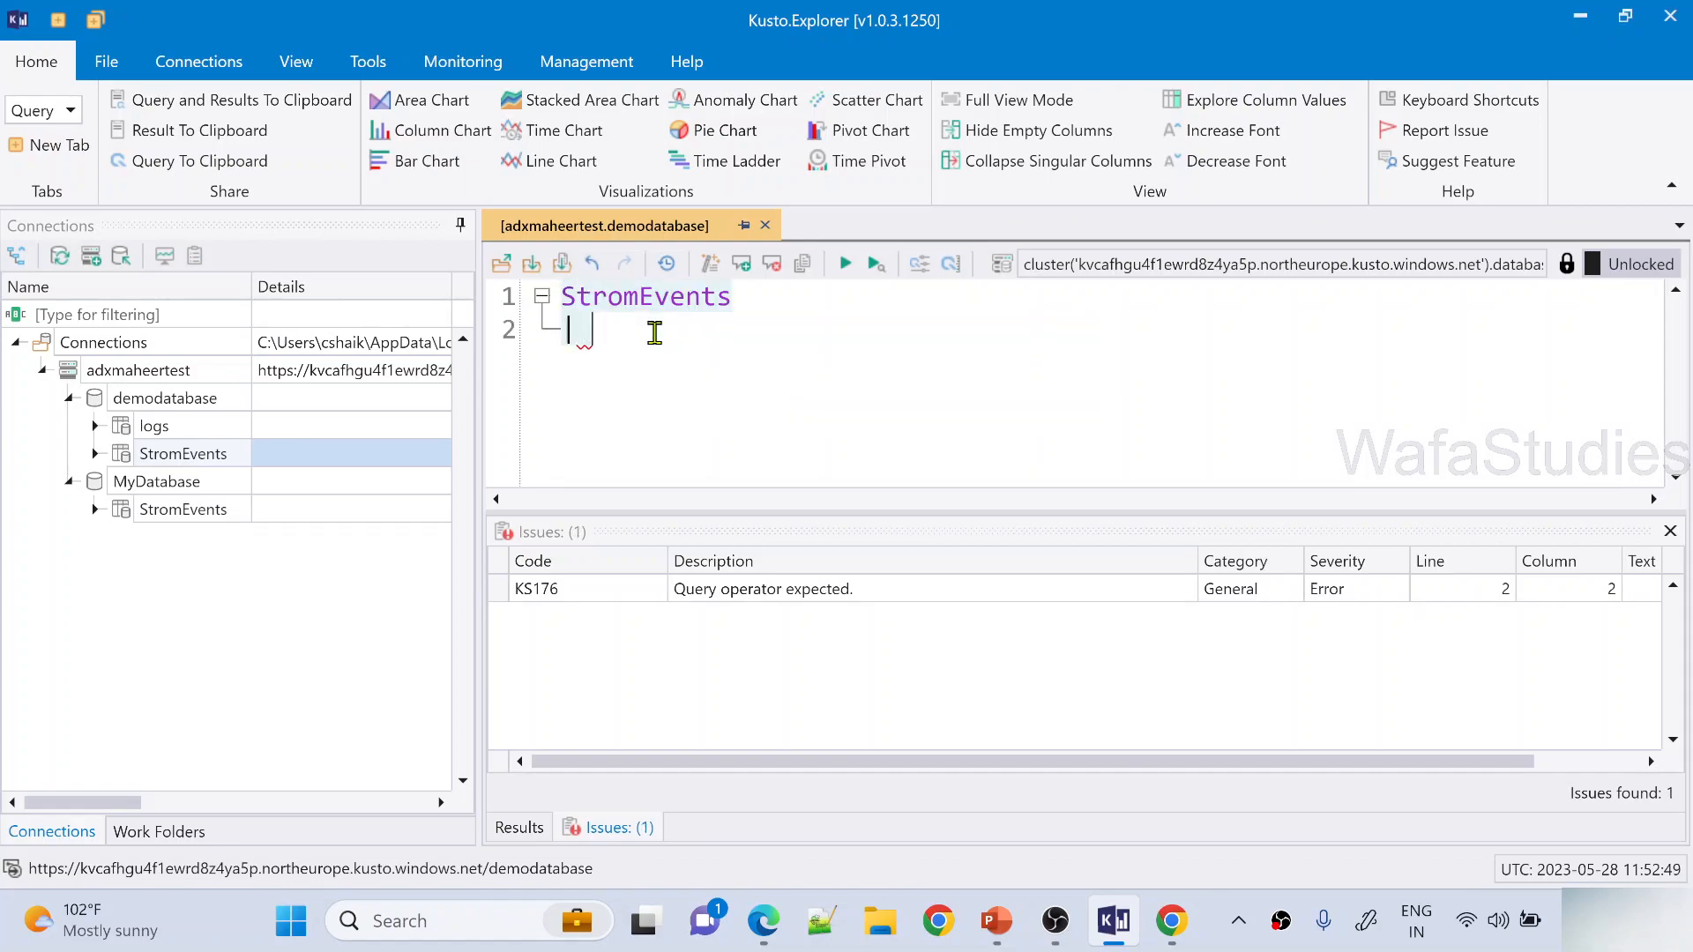
key(BackSpace)
key(BackSpace)
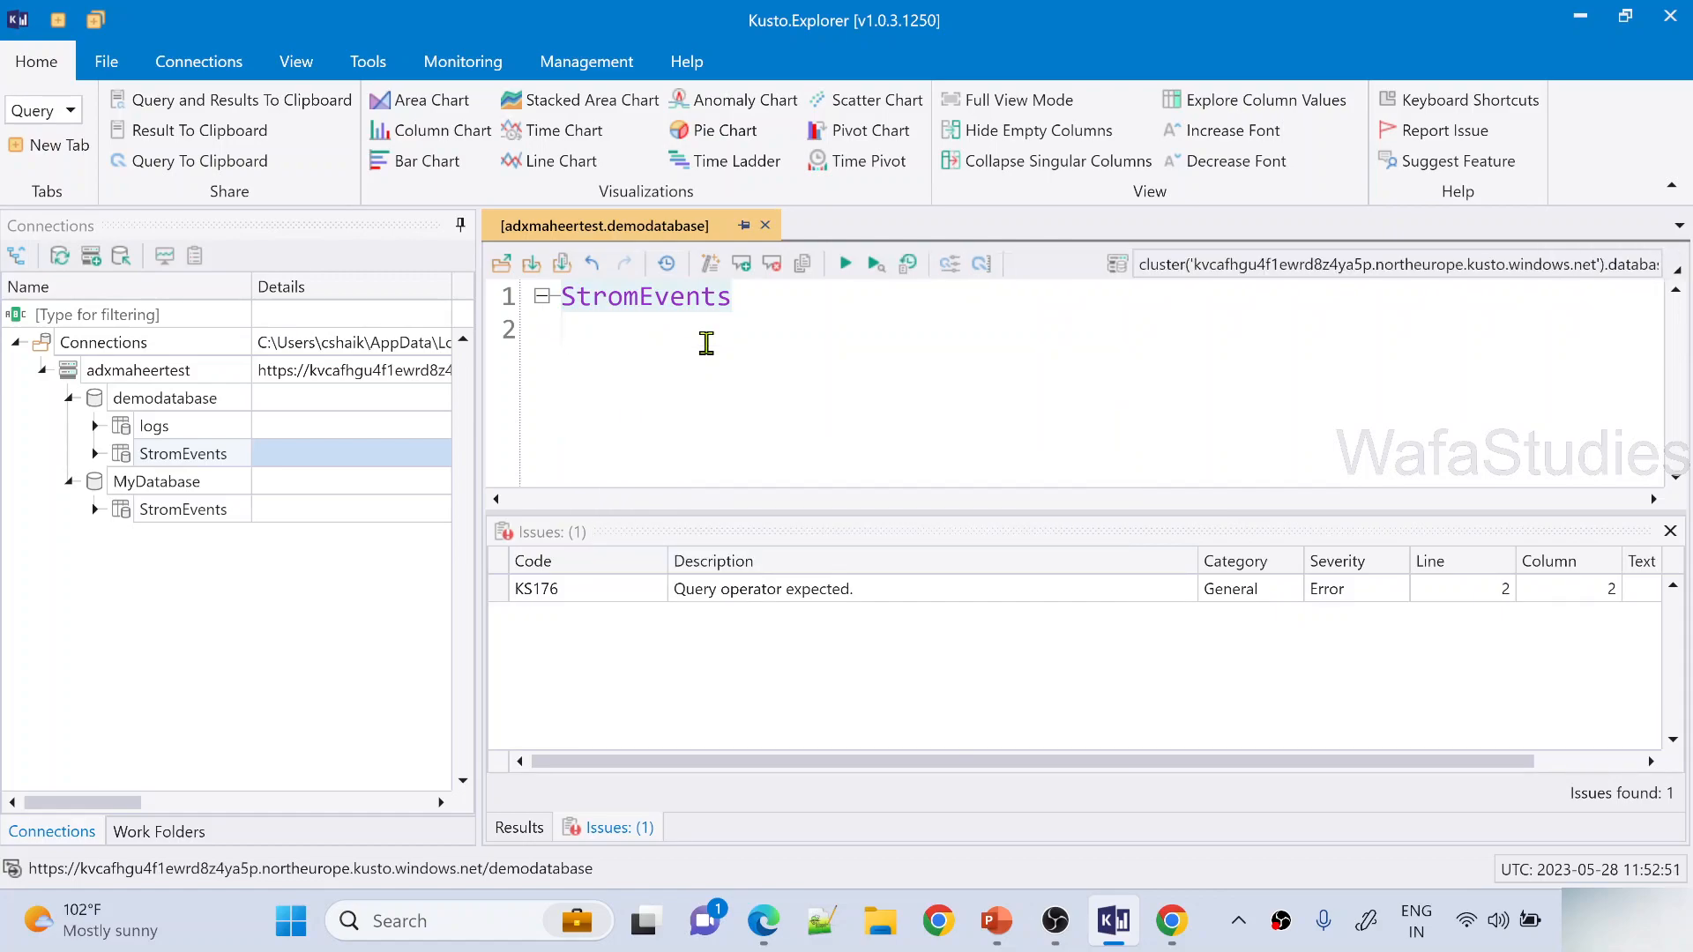
key(BackSpace)
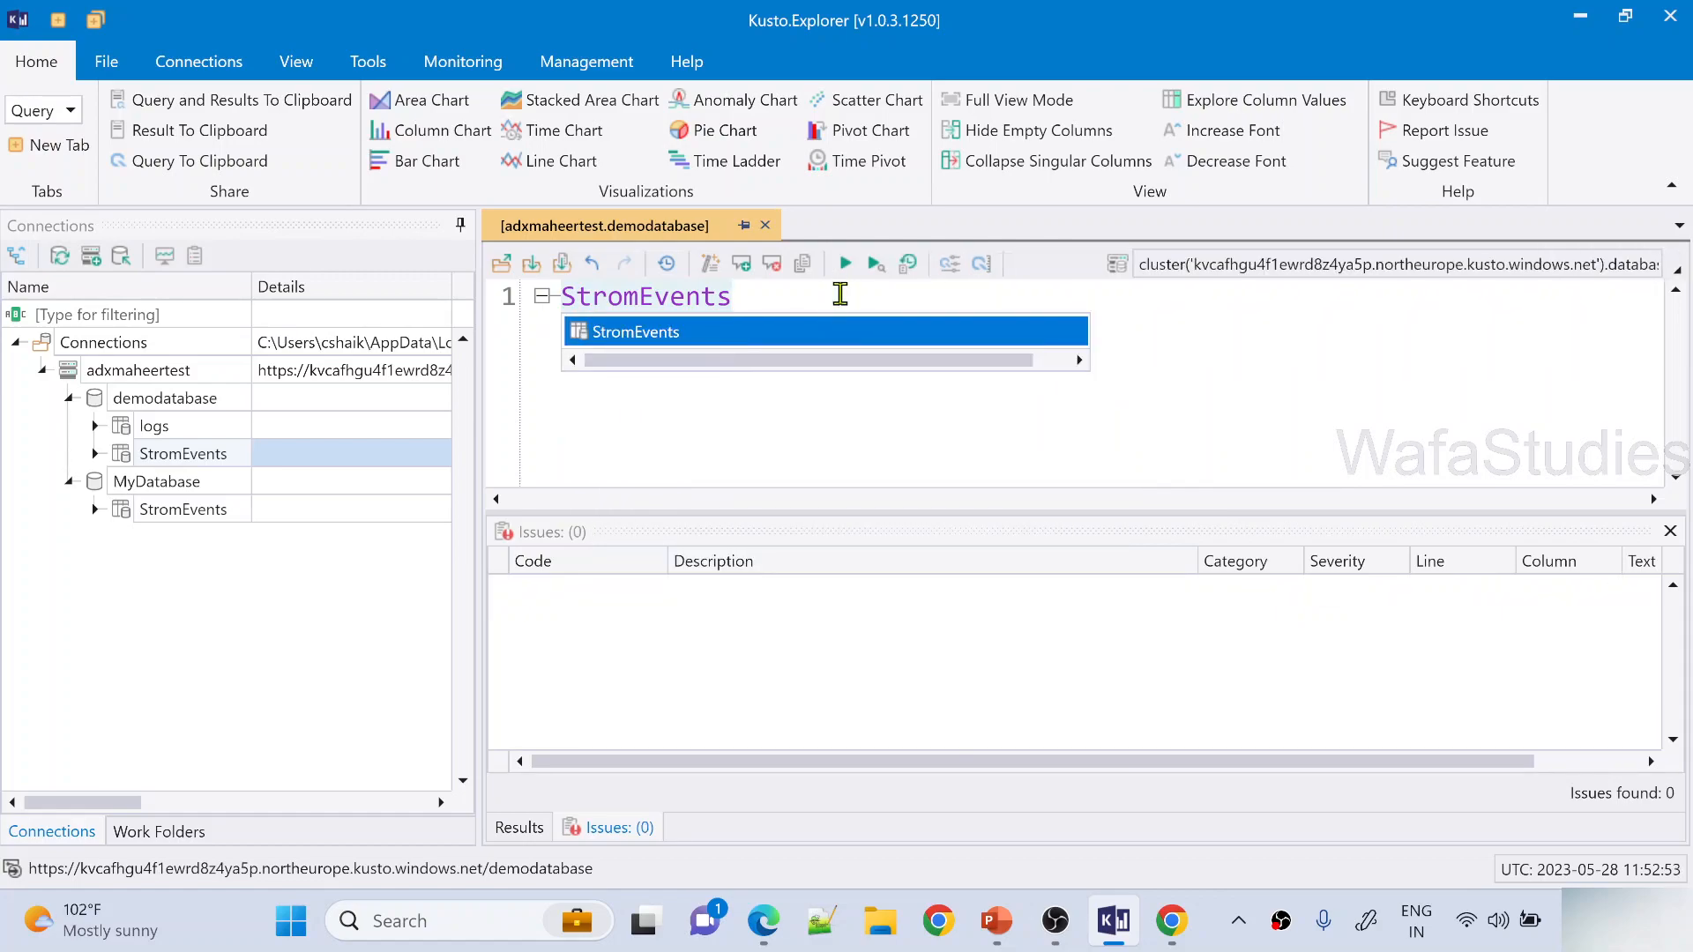
click(847, 265)
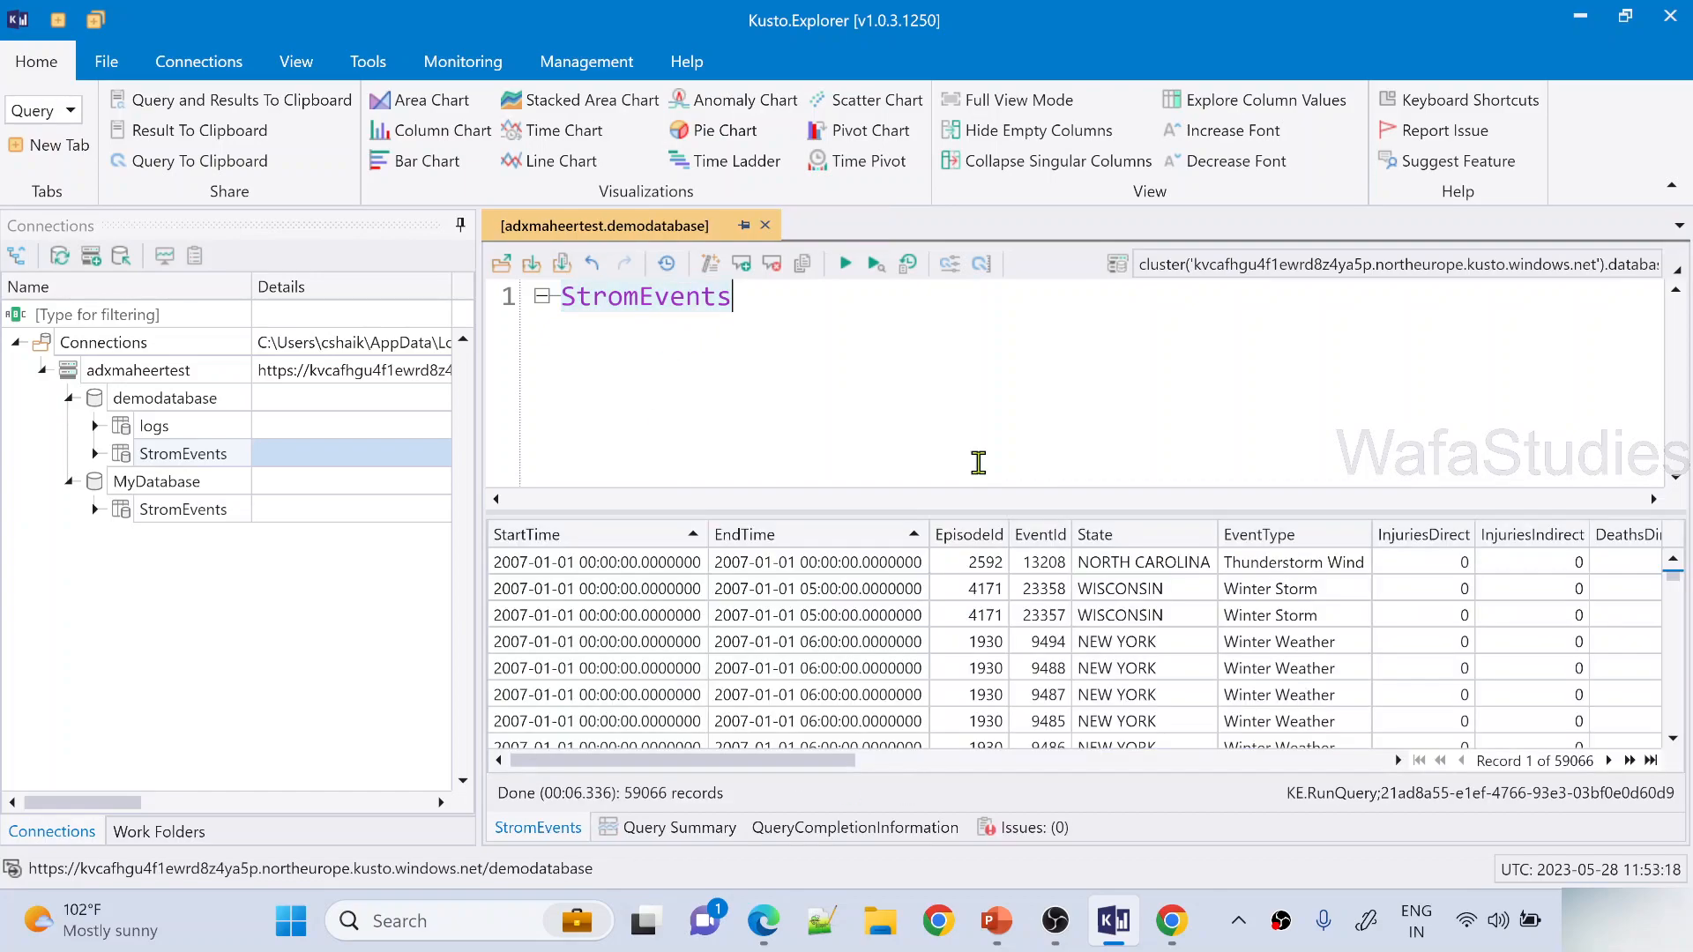
Make the results pane taller and check the record count of the StromEvents query
double_click(975, 465)
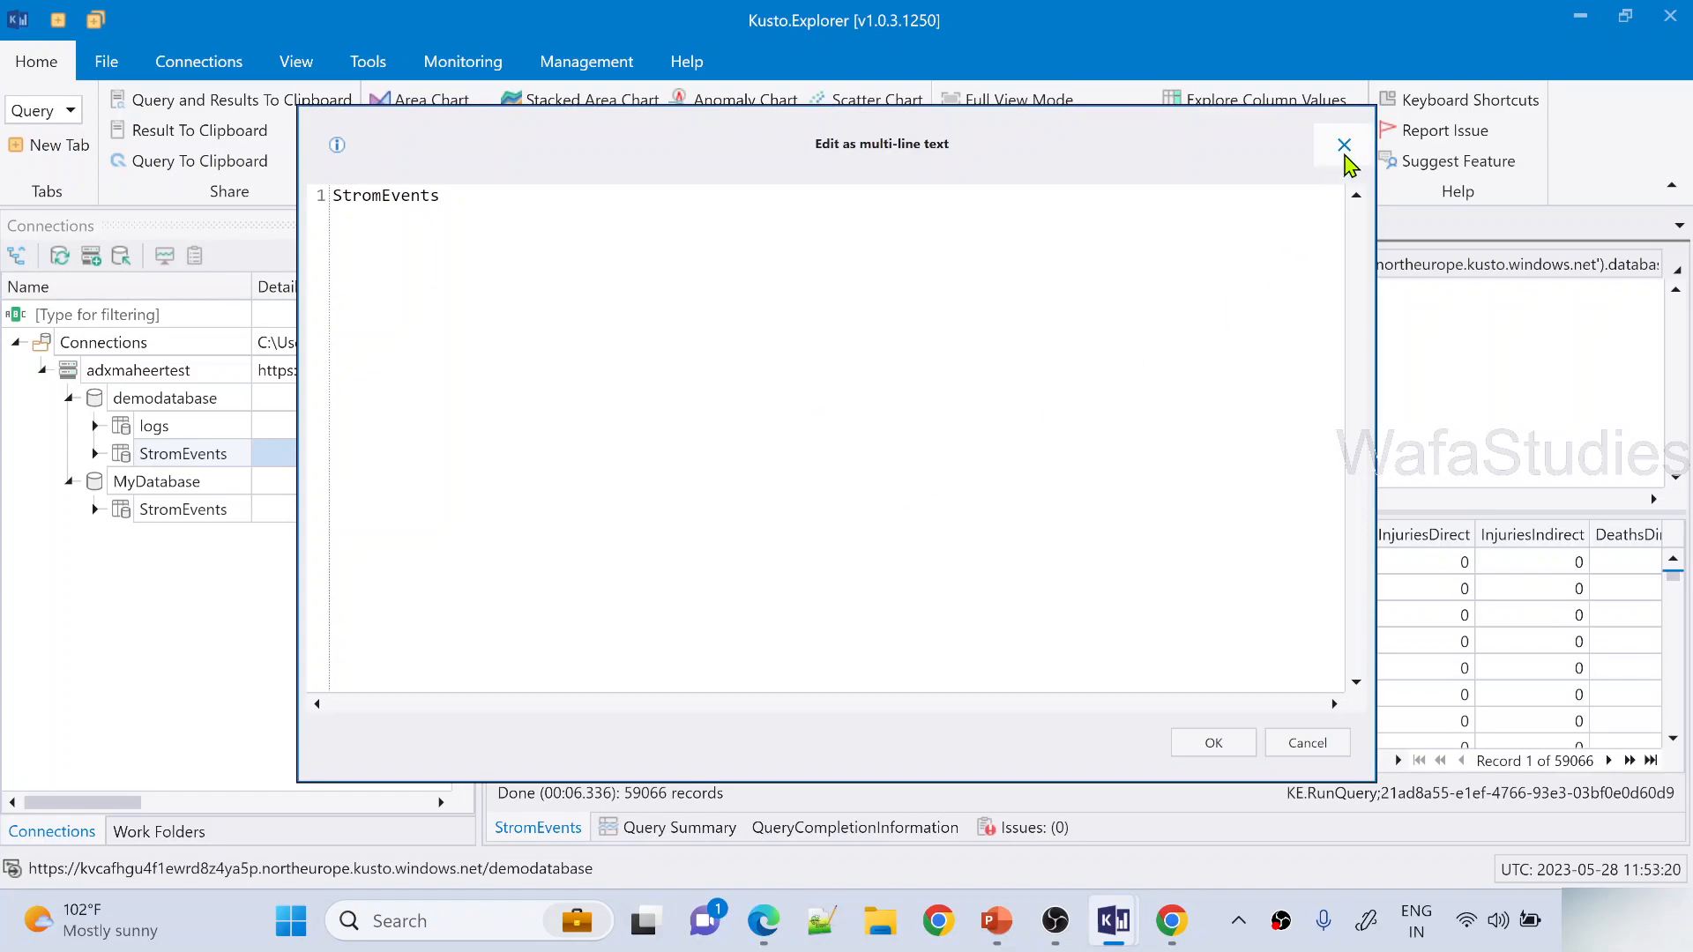
click(1344, 145)
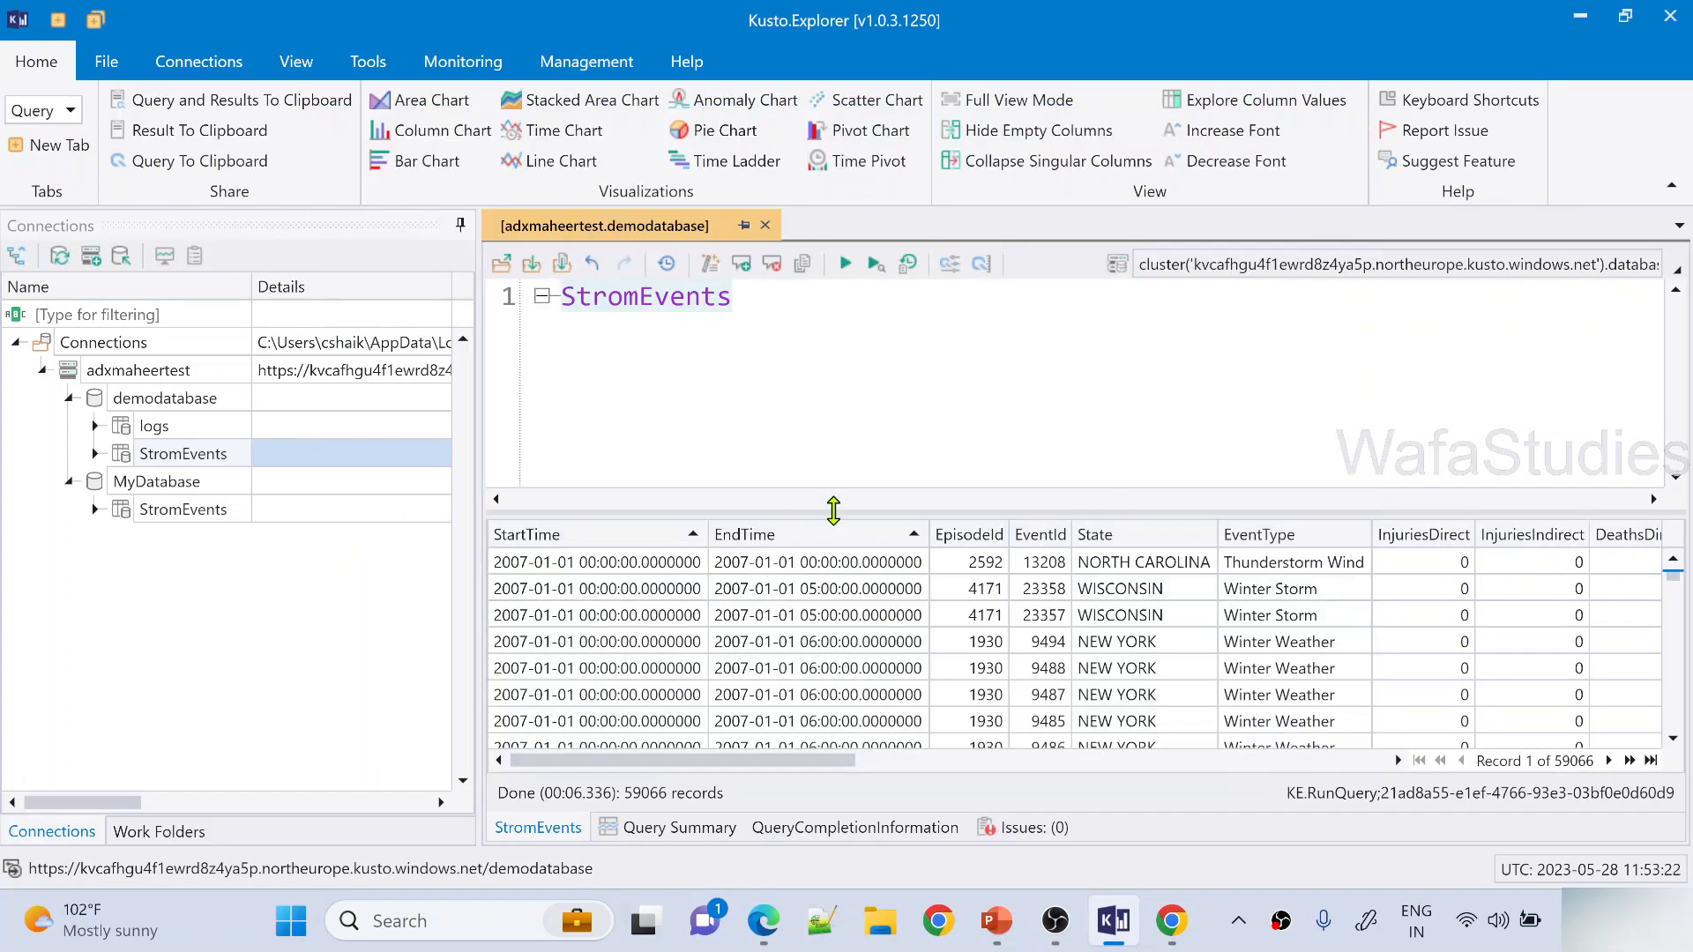
drag(833, 510, 833, 427)
drag(625, 794, 724, 794)
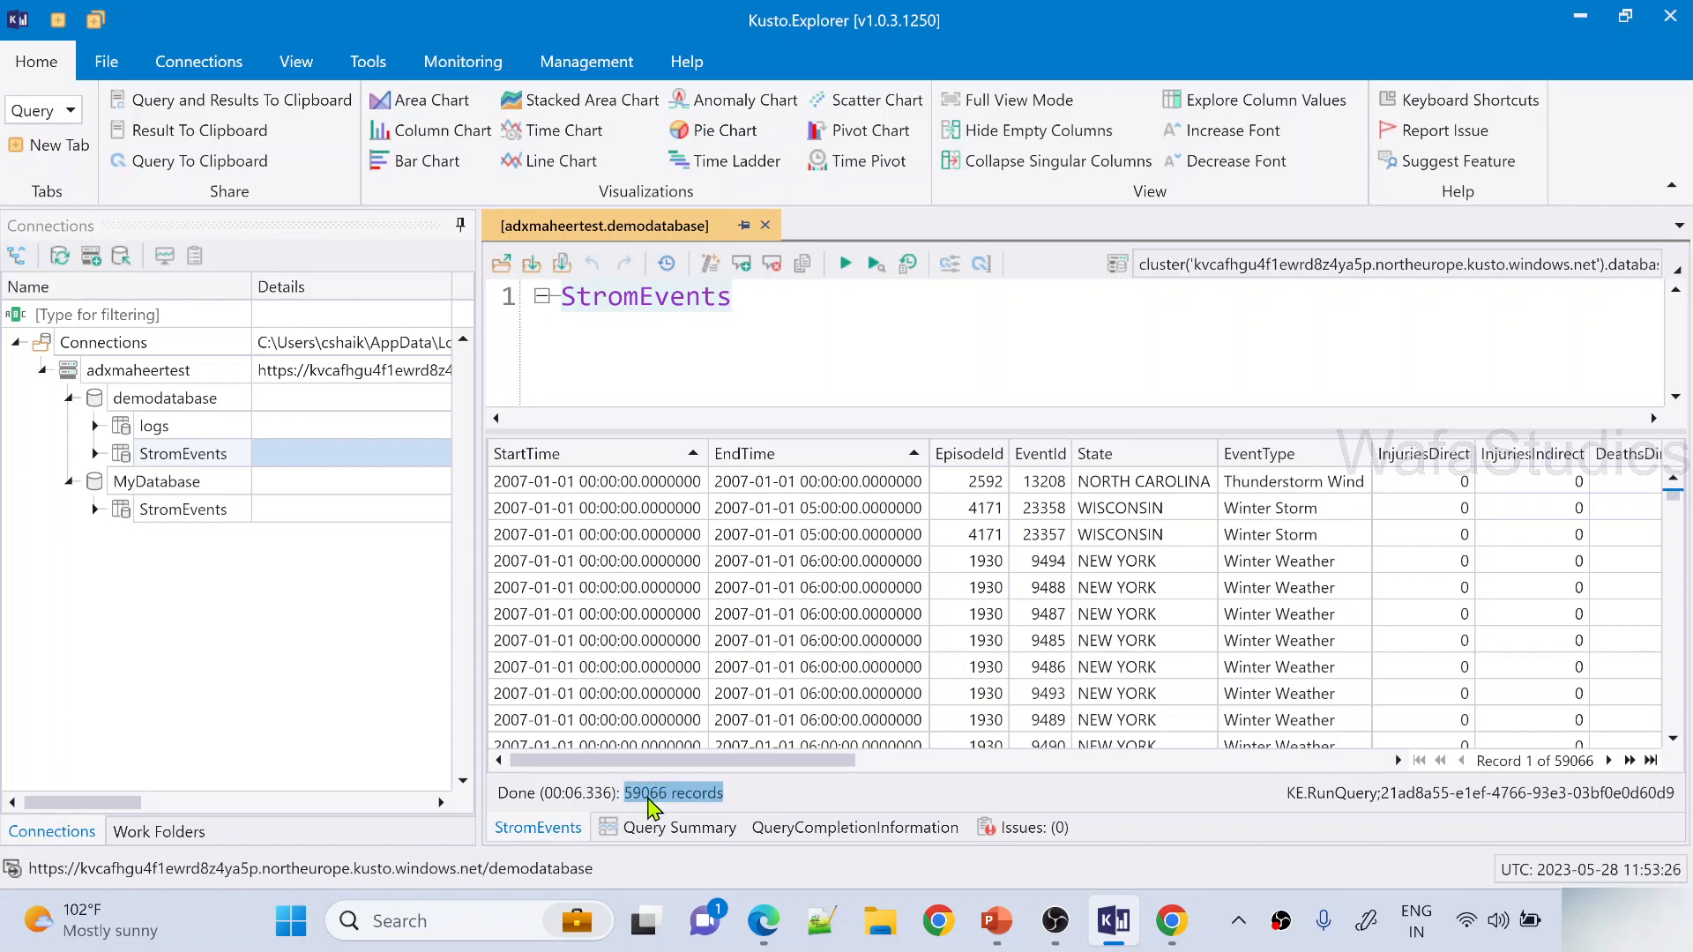
click(594, 796)
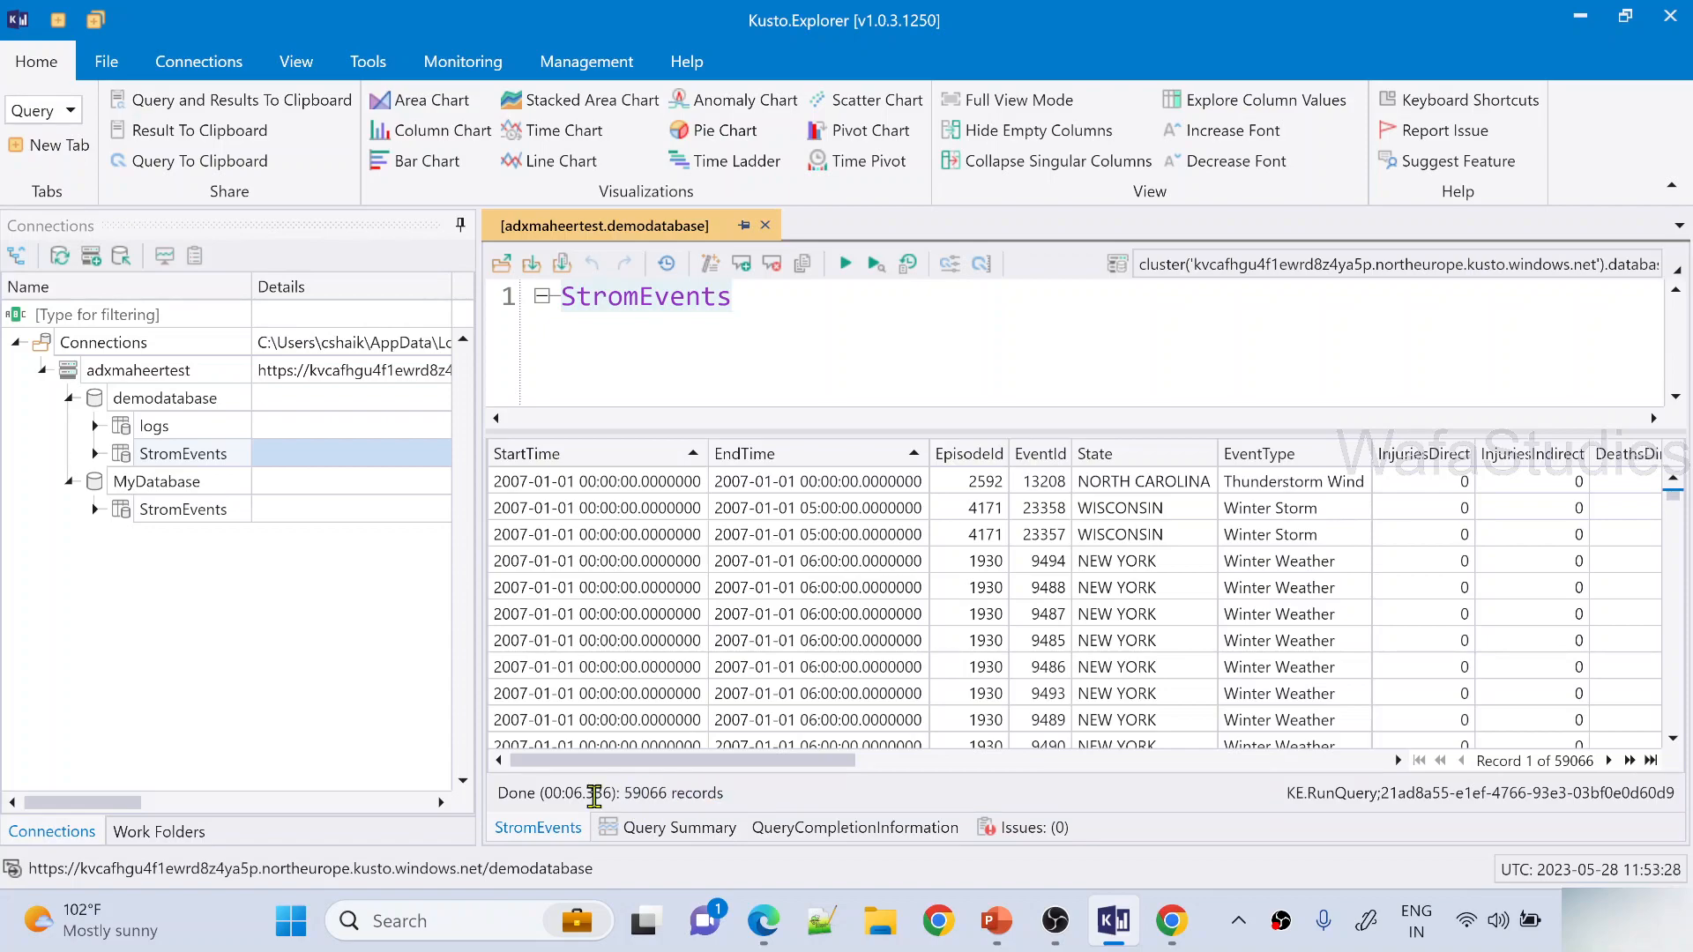
Look through the returned StromEvents rows and enlarge the text of the results grid and connections tree
click(972, 589)
scroll(970, 617, down, 5)
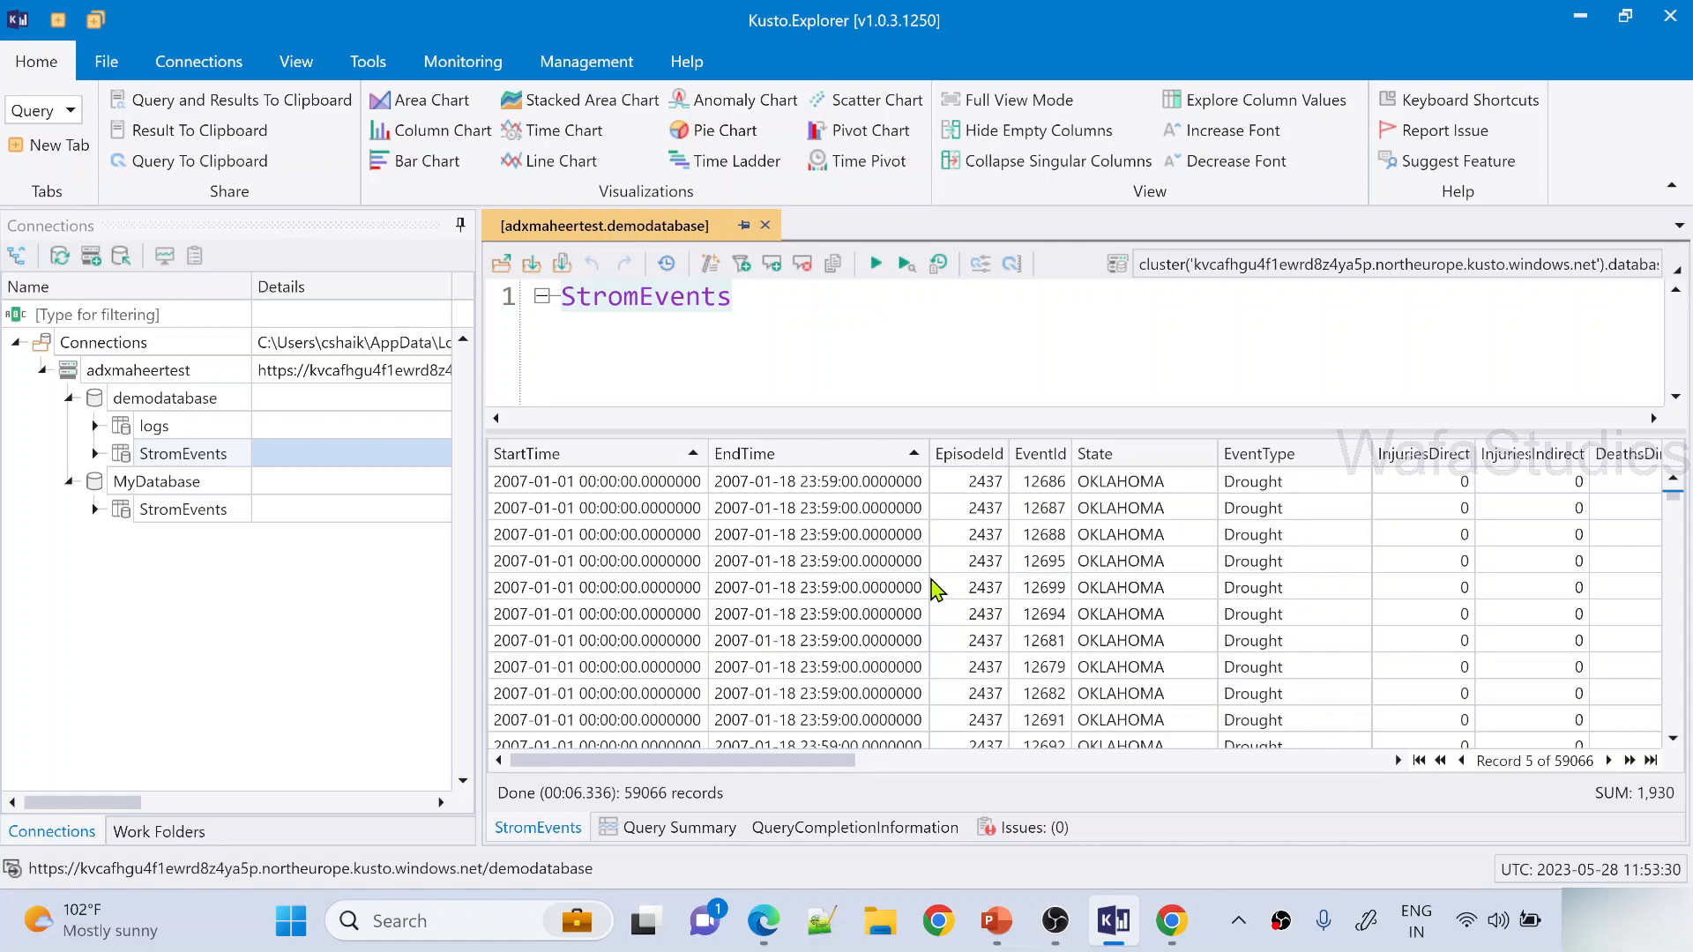
key(ctrl+plus)
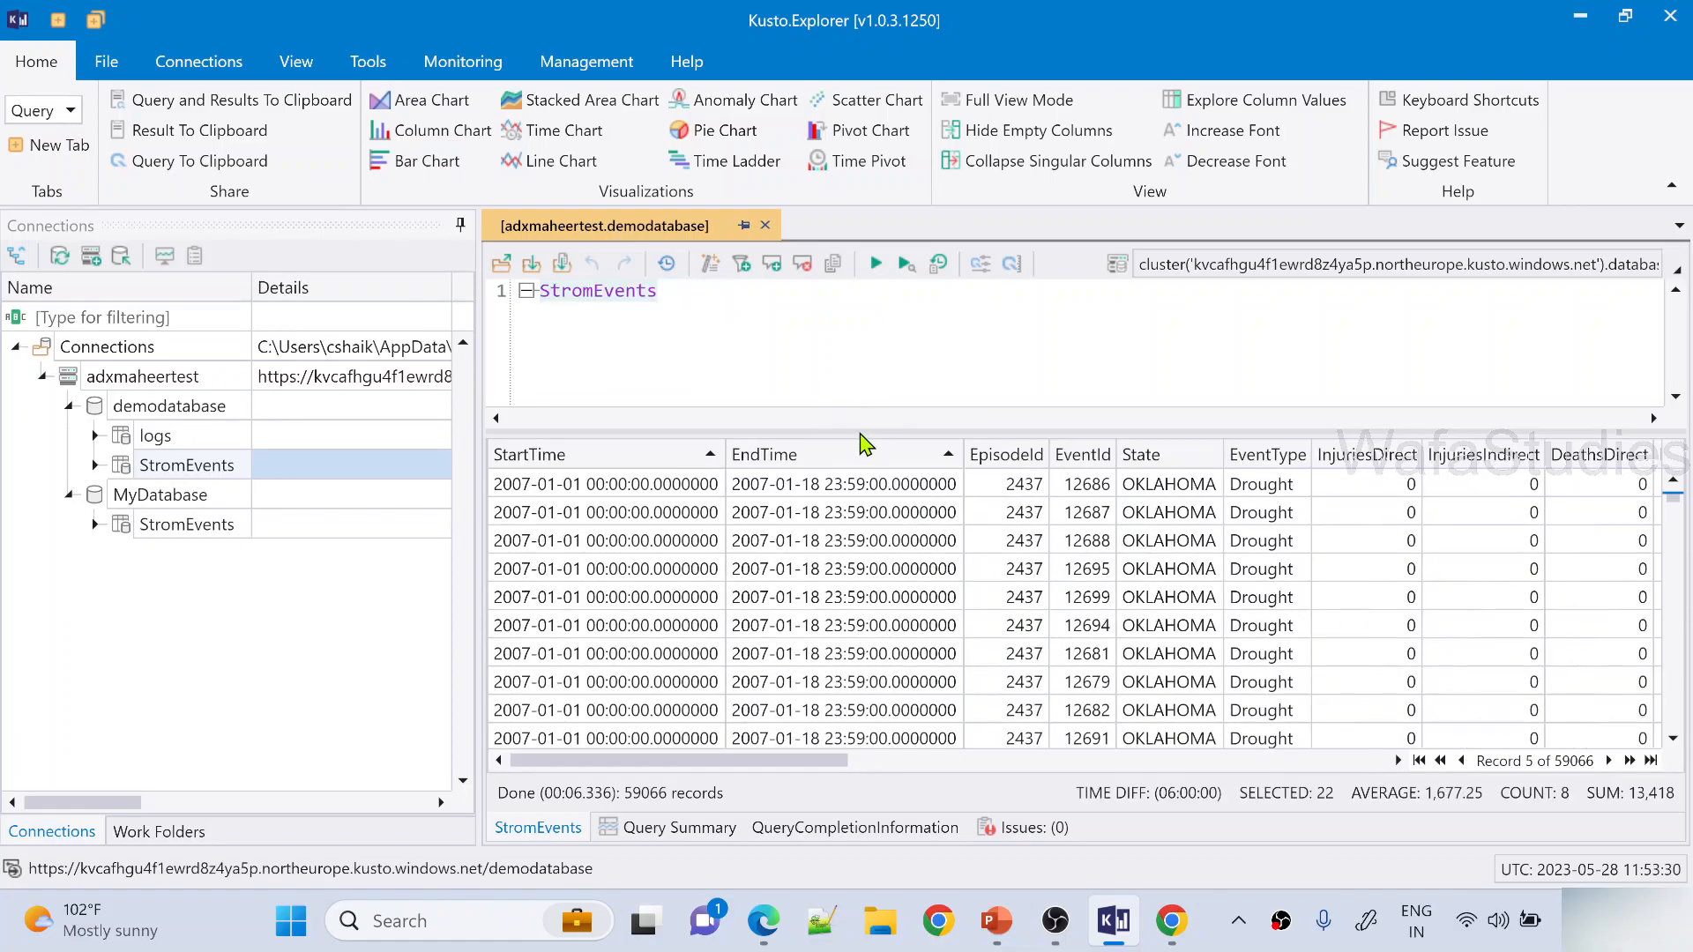
key(ctrl+plus)
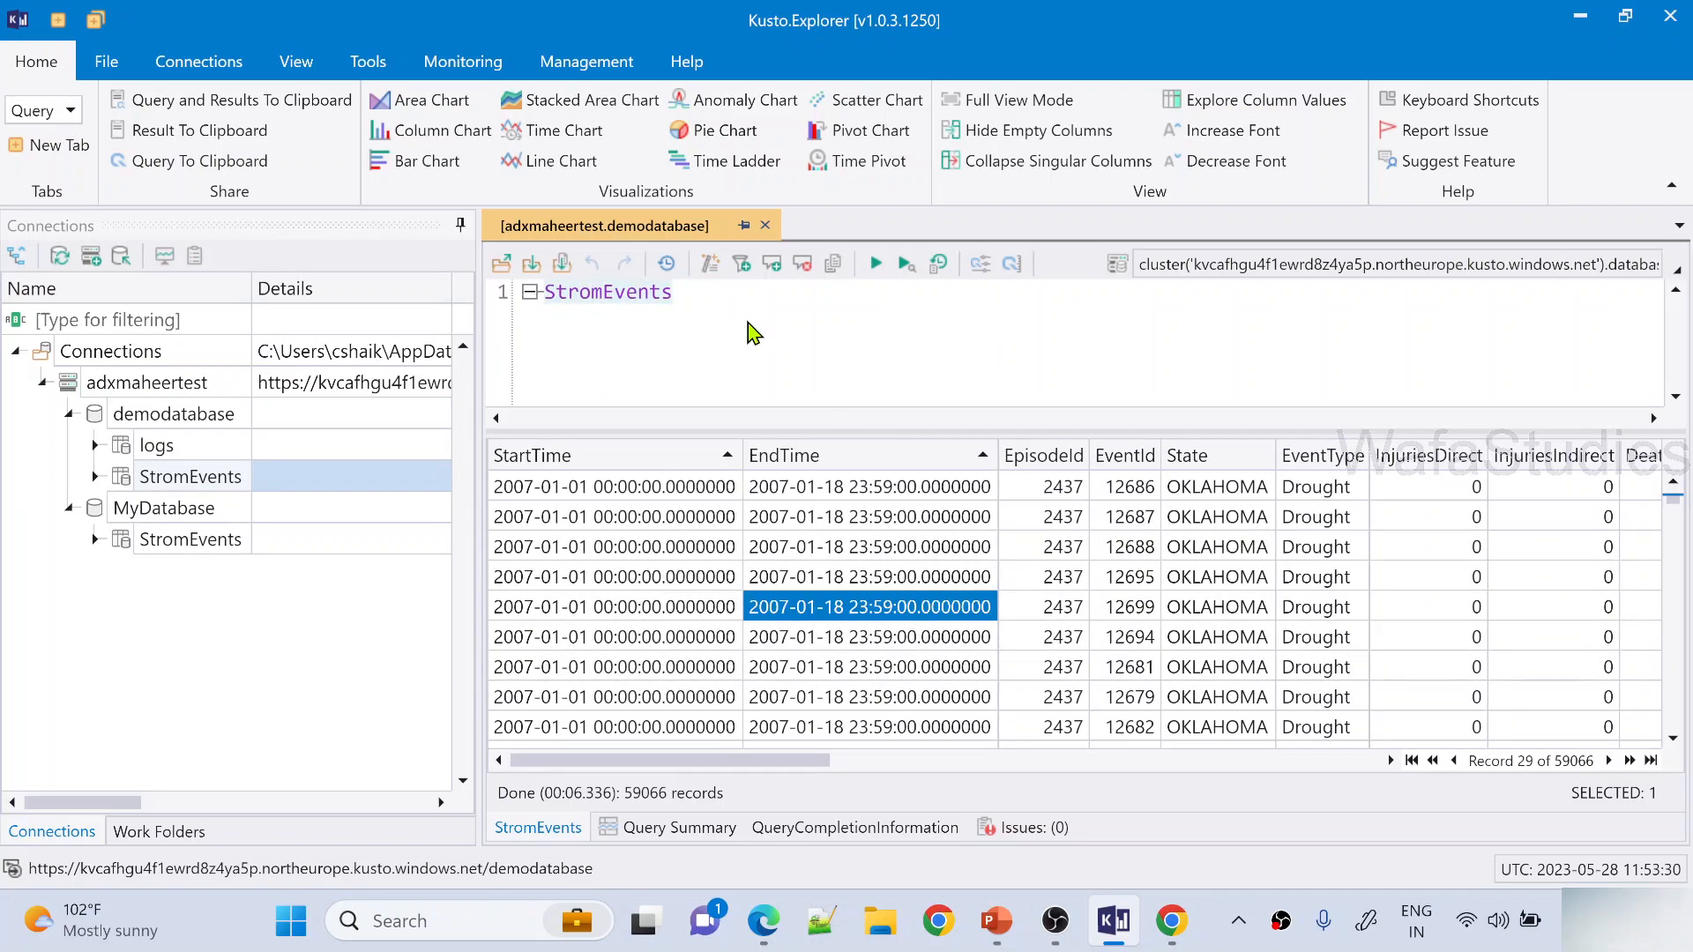
key(ctrl+plus)
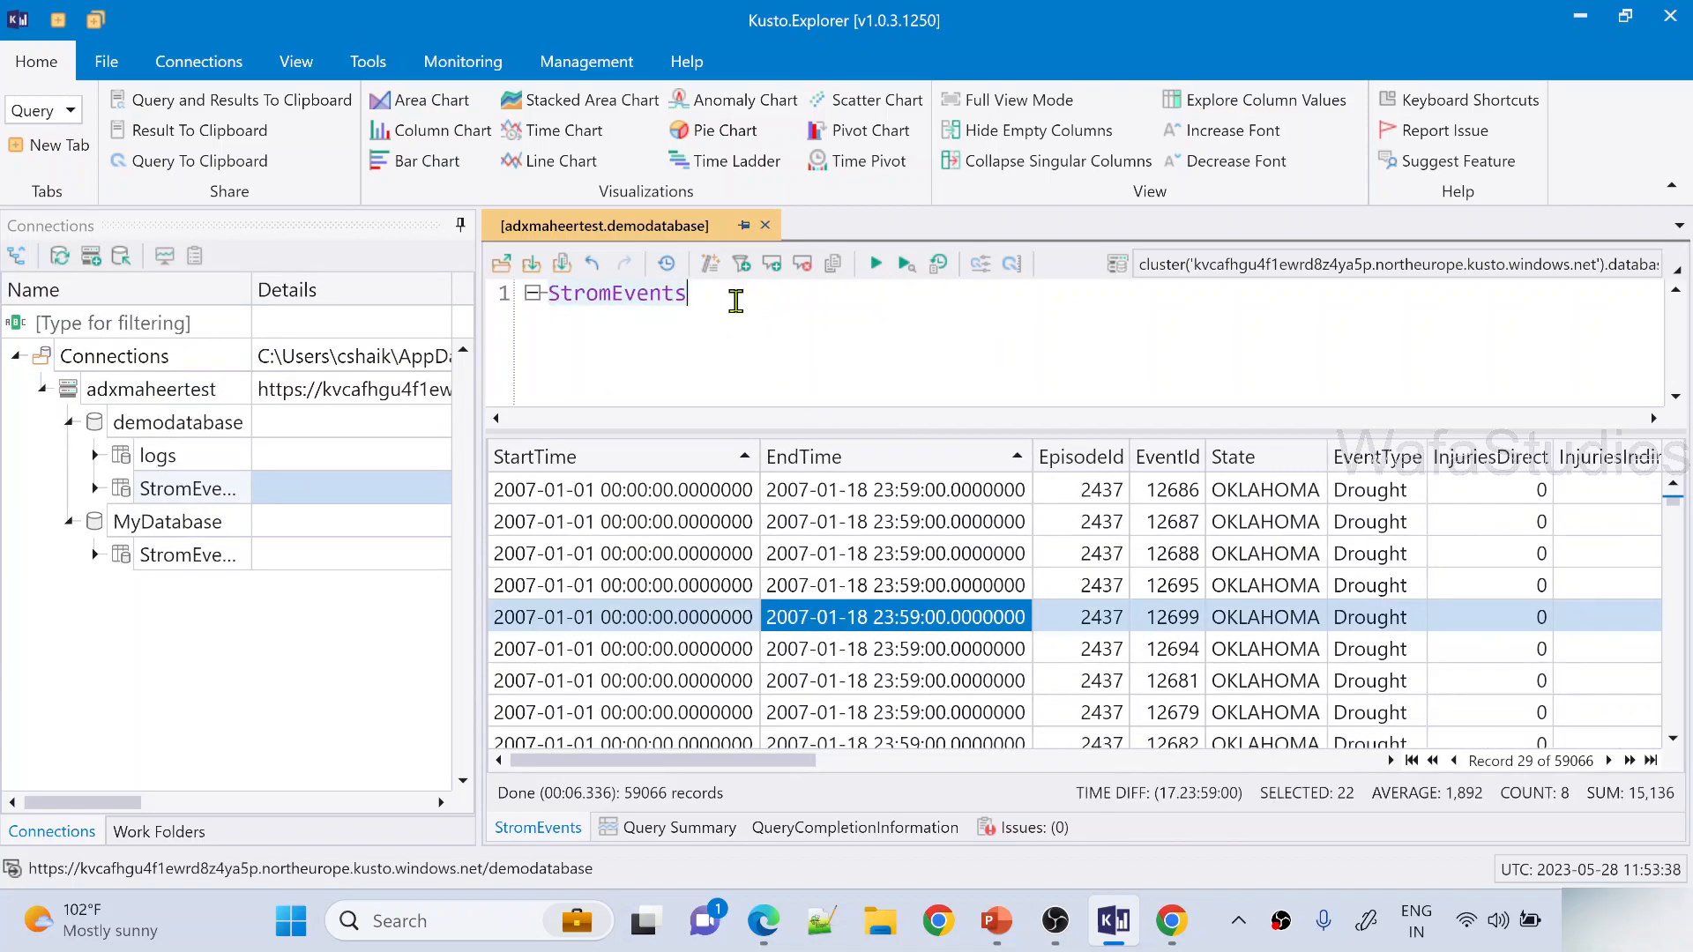
Clear the query and reinsert demodatabase's StromEvents table name from the connections tree, with the tree's Name column widened
drag(737, 301, 547, 293)
key(BackSpace)
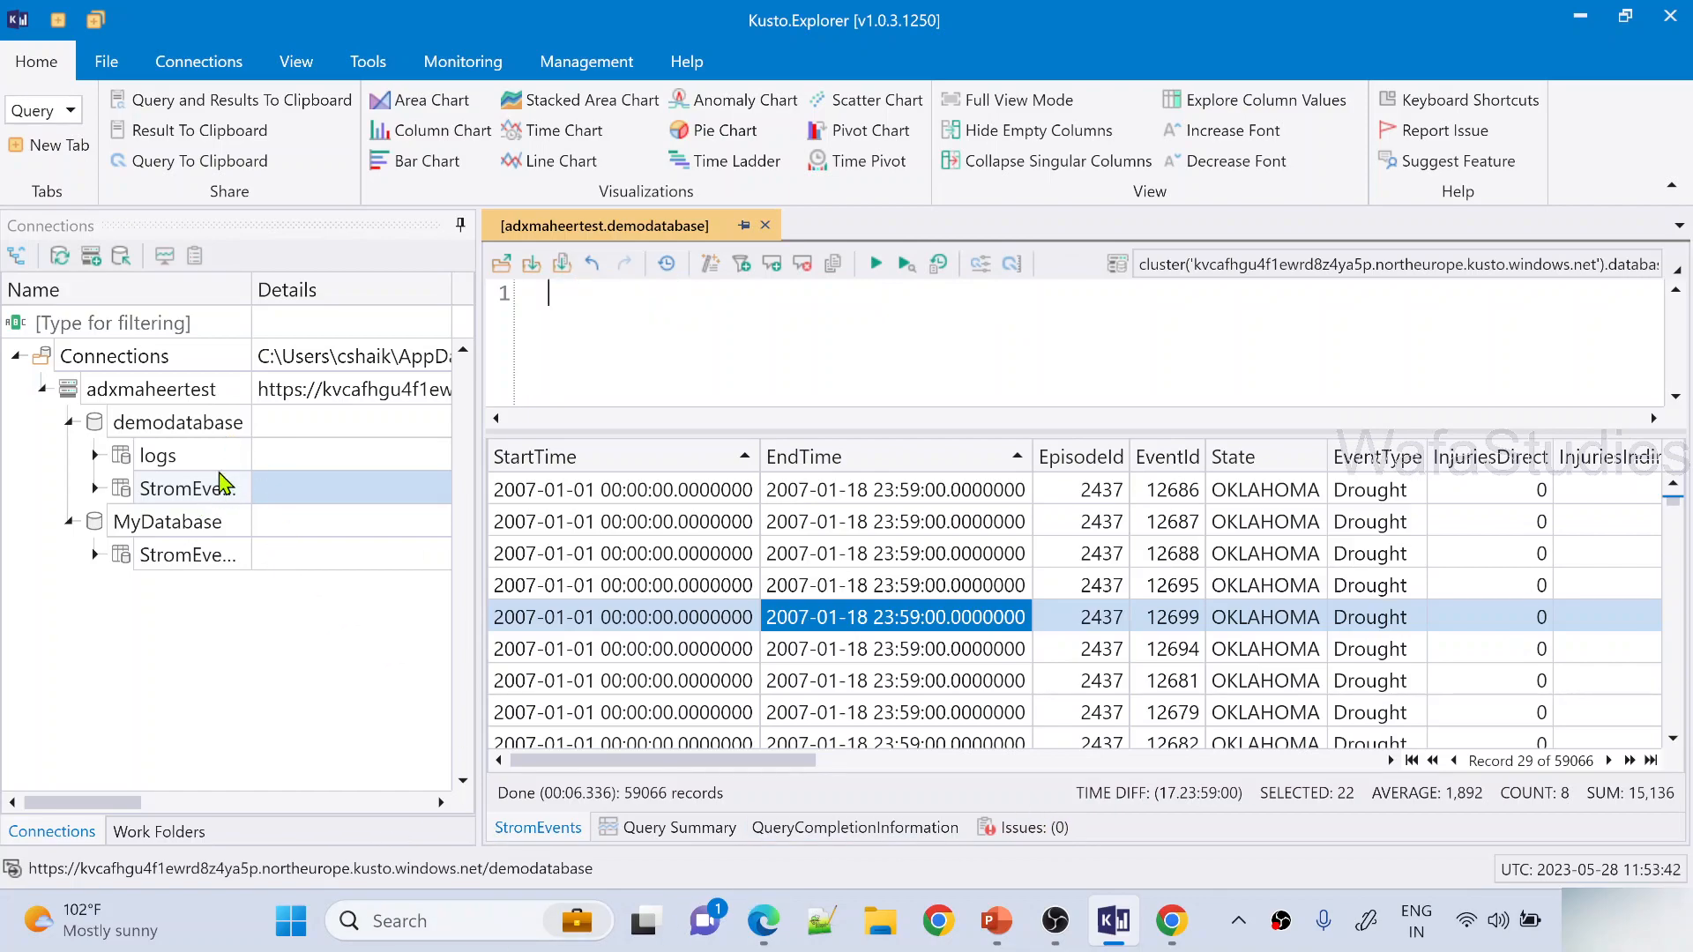
click(257, 288)
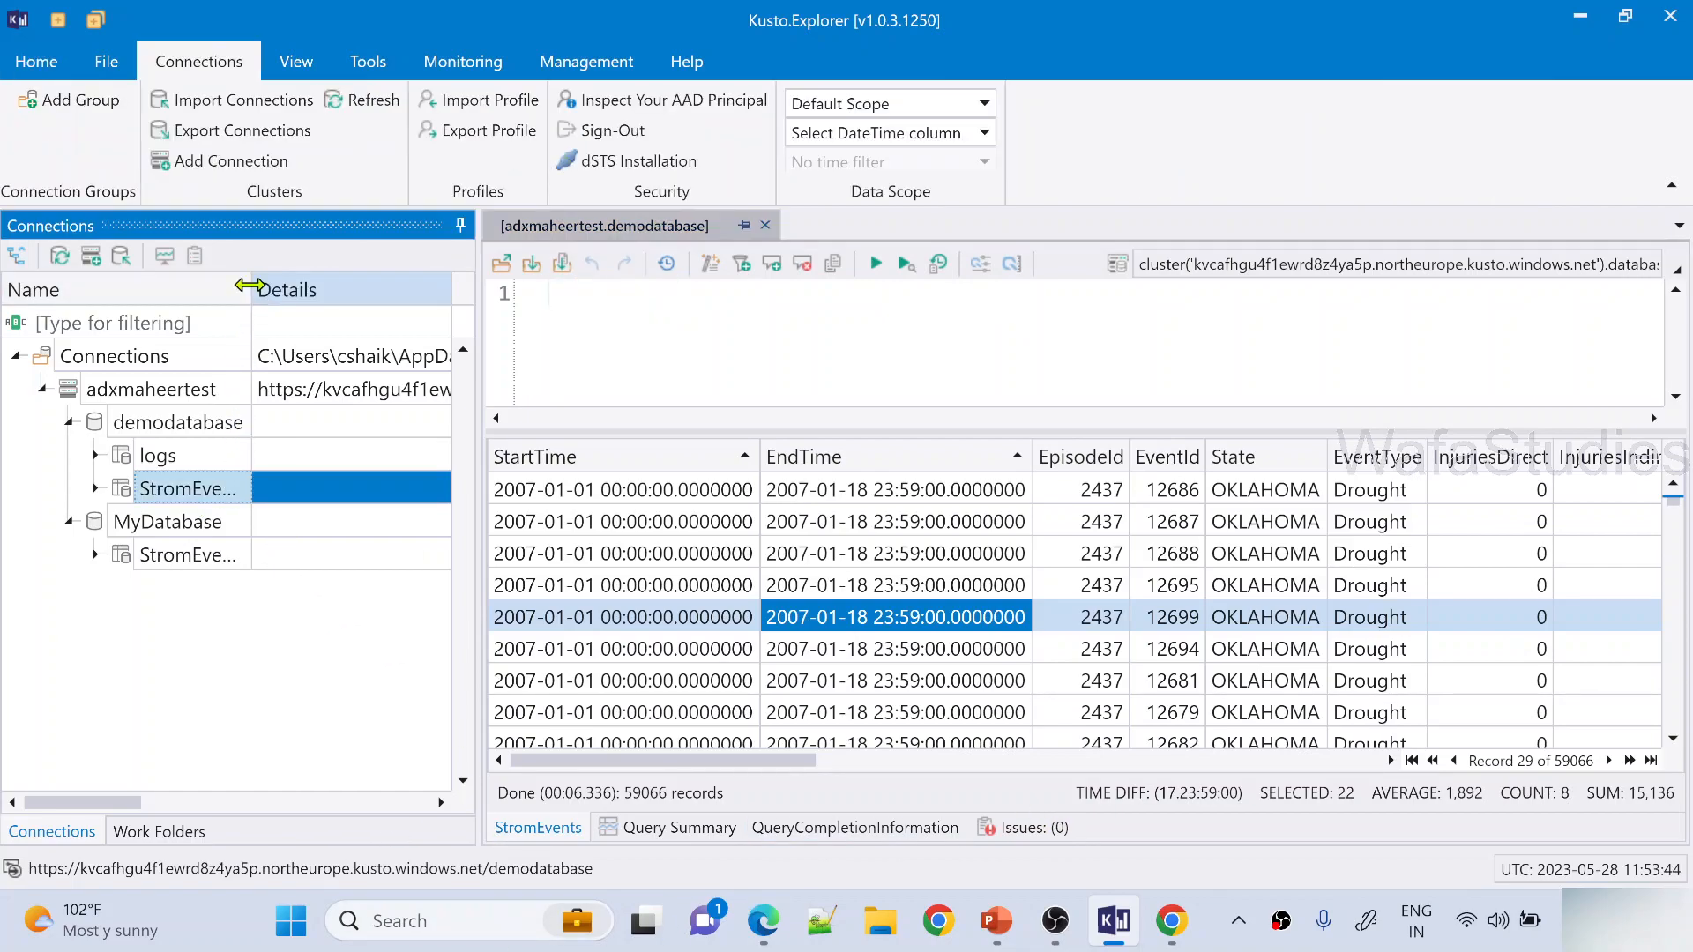
drag(251, 287, 301, 287)
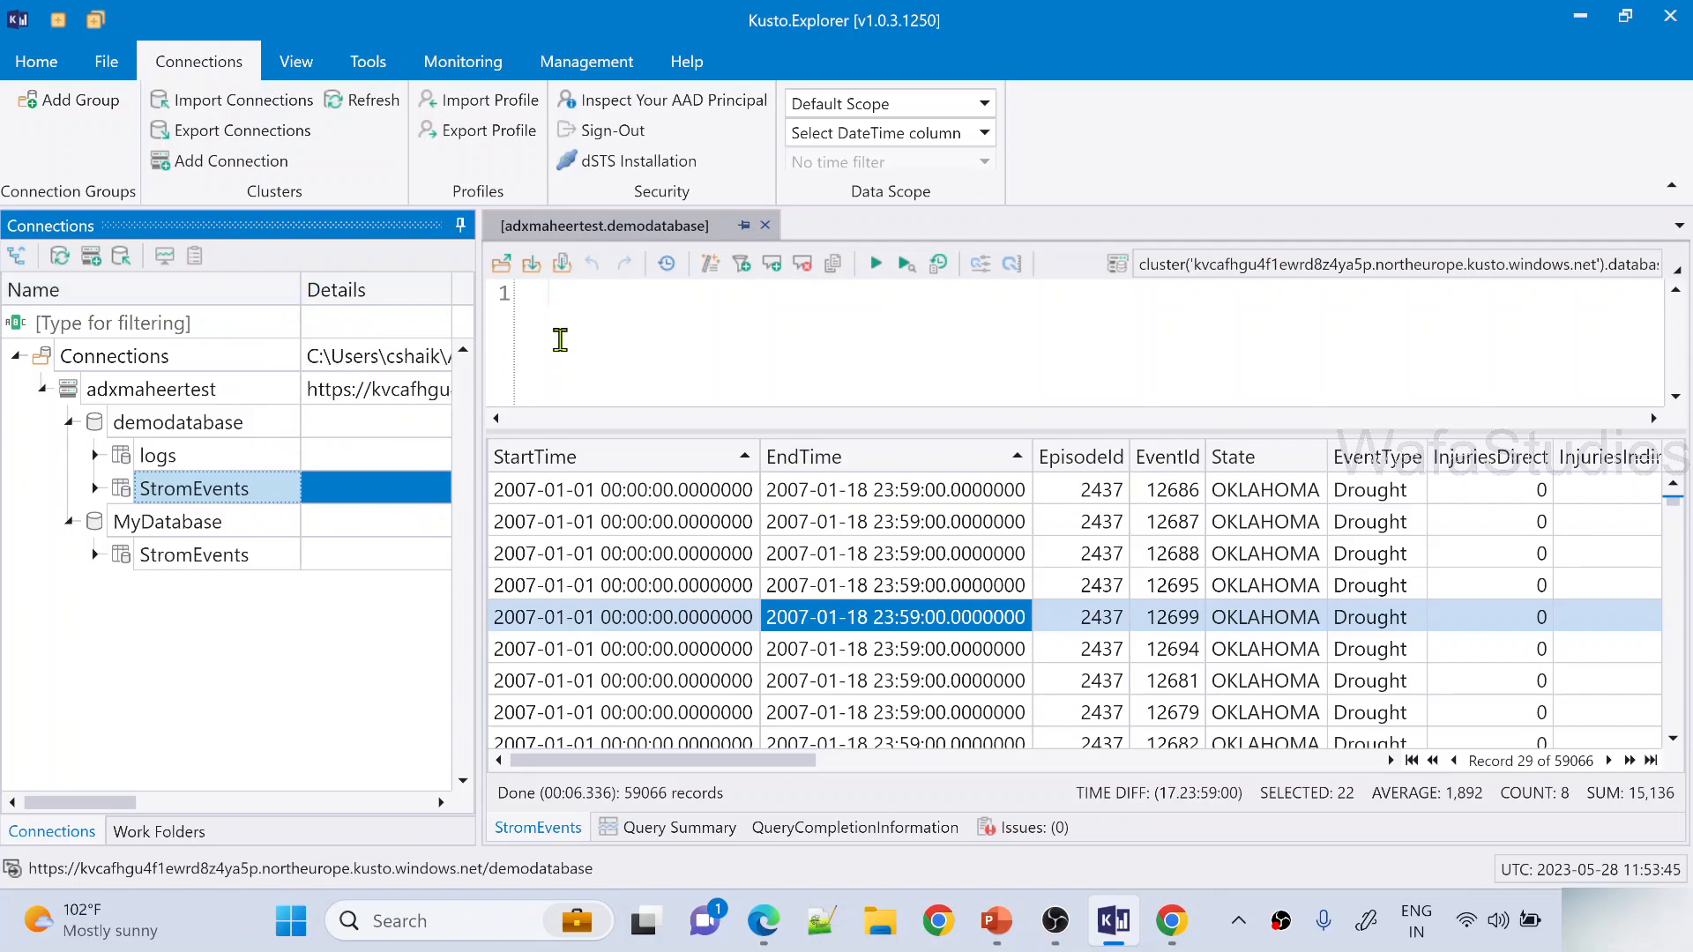
click(560, 335)
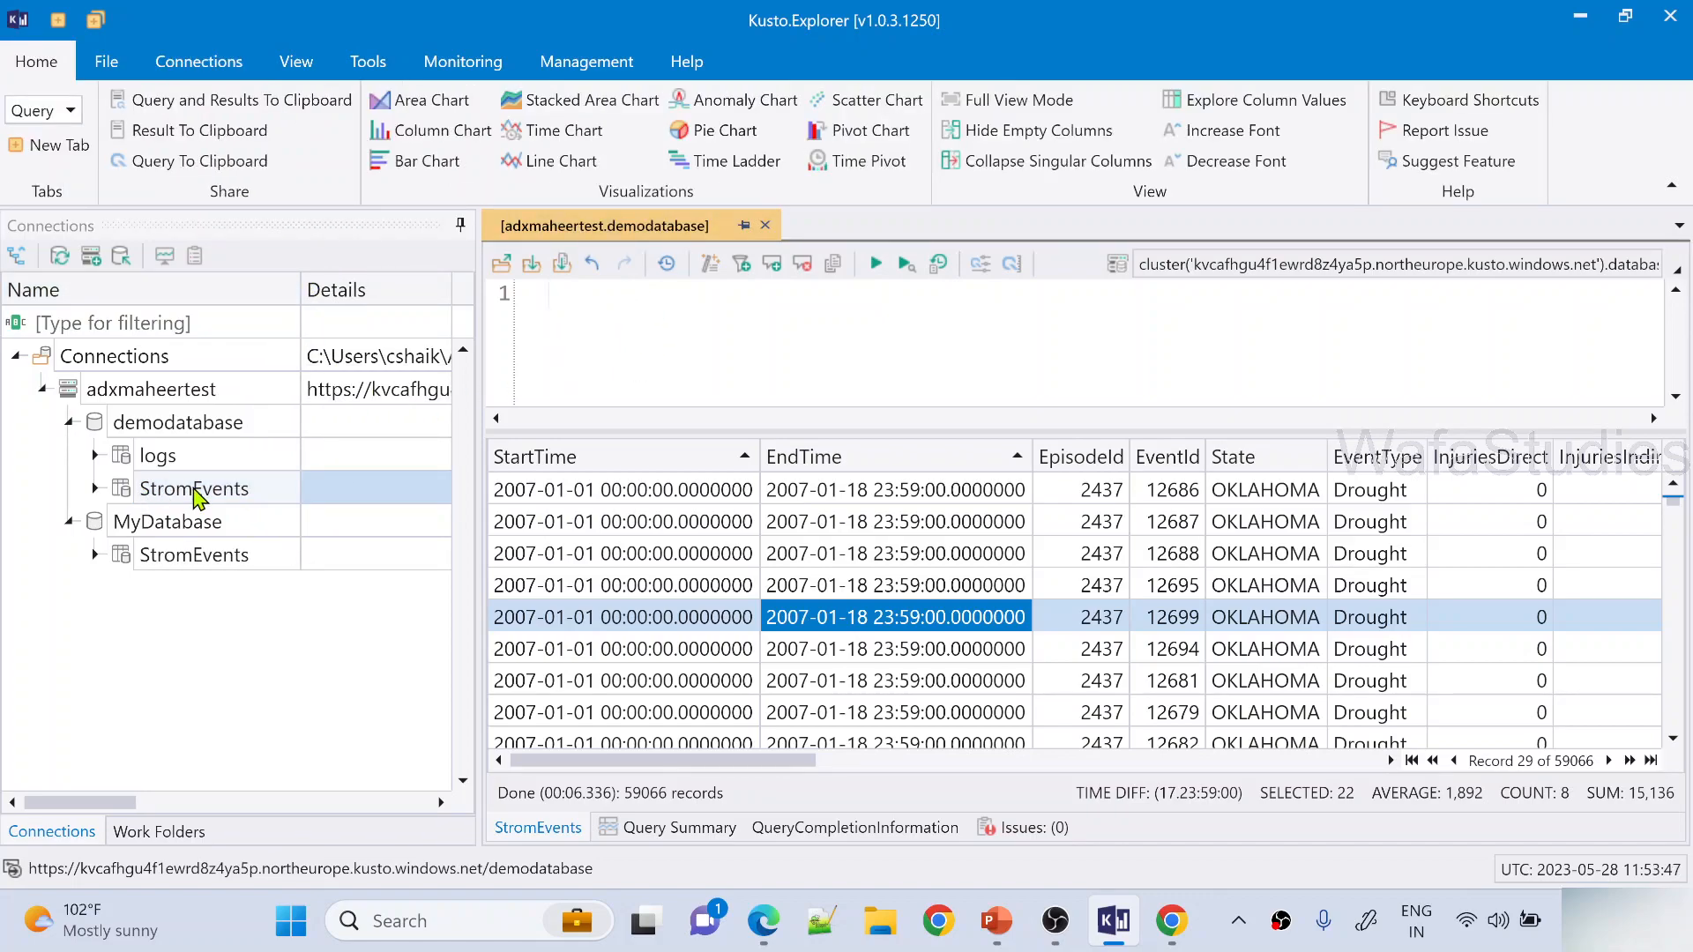
double_click(196, 496)
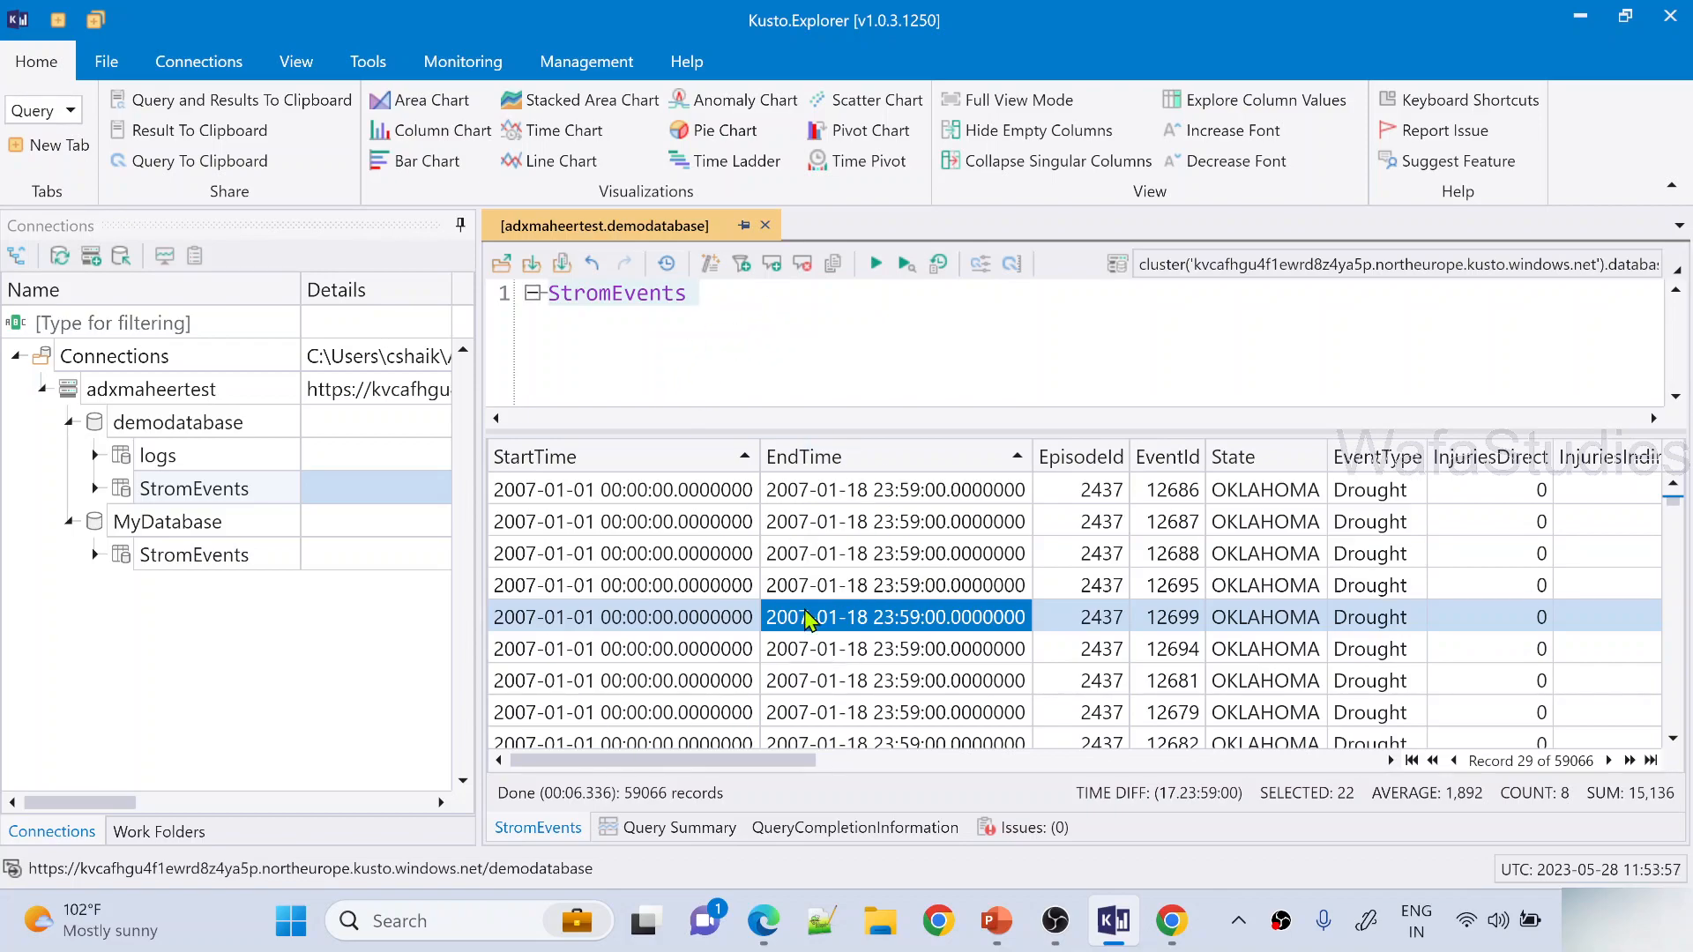
Examine the EventType and State columns in the StromEvents results
mouse_move(701, 772)
mouse_down()
mouse_move(725, 770)
mouse_move(680, 770)
mouse_up()
drag(785, 771, 857, 774)
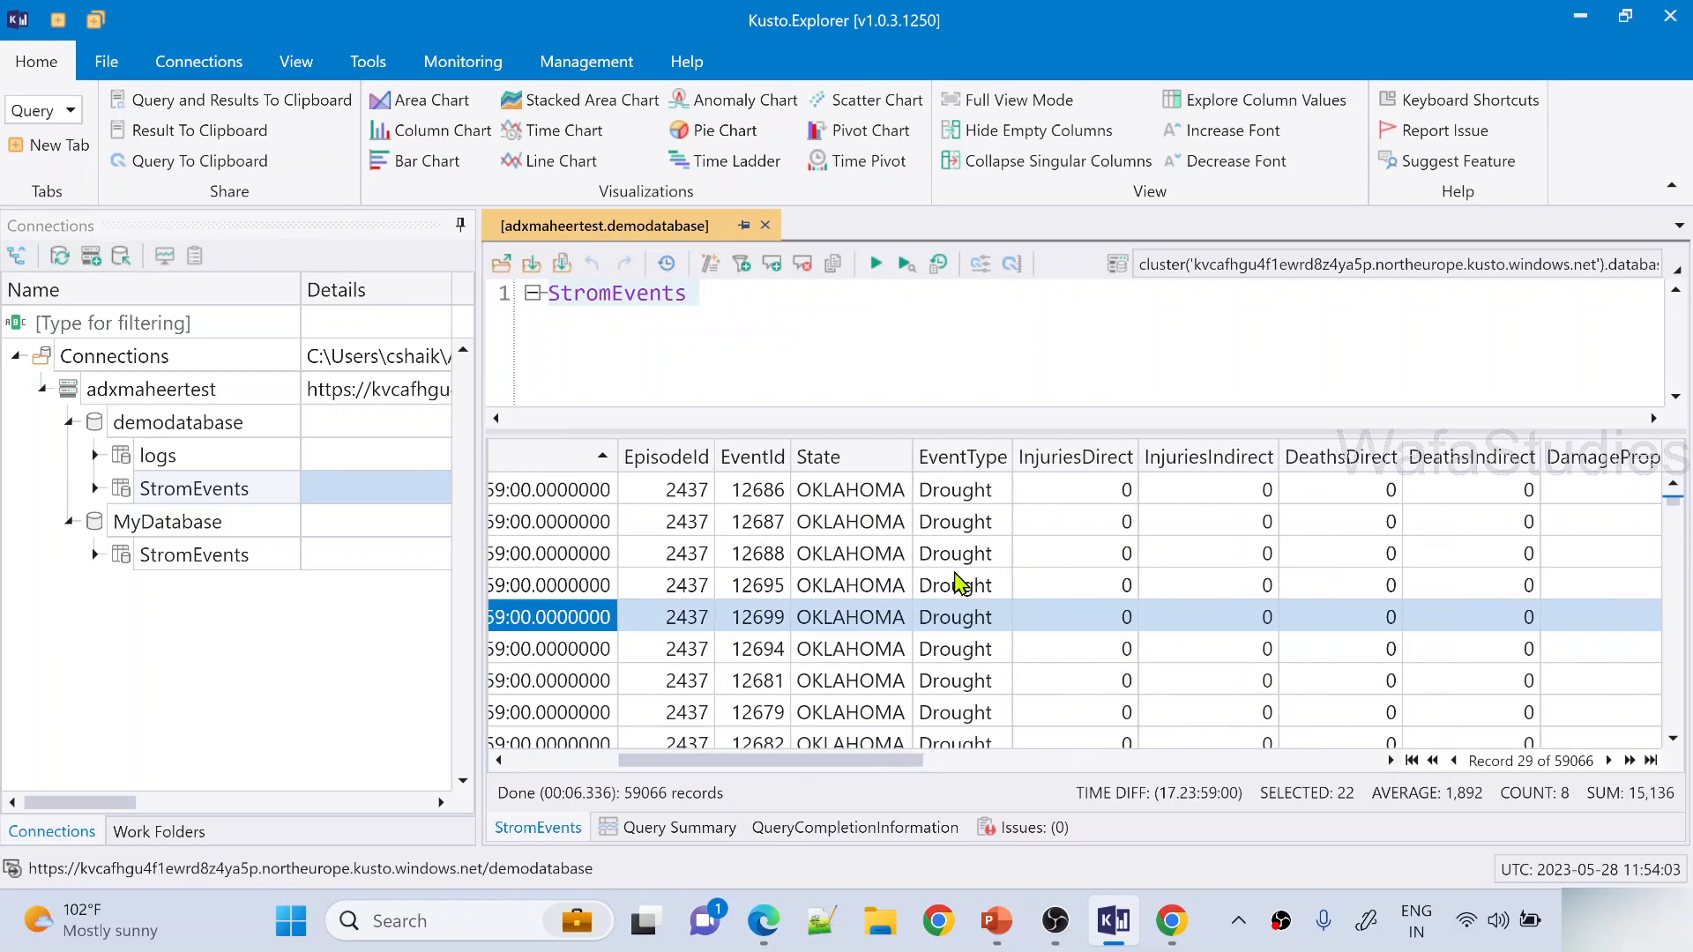
click(970, 501)
drag(970, 500, 970, 681)
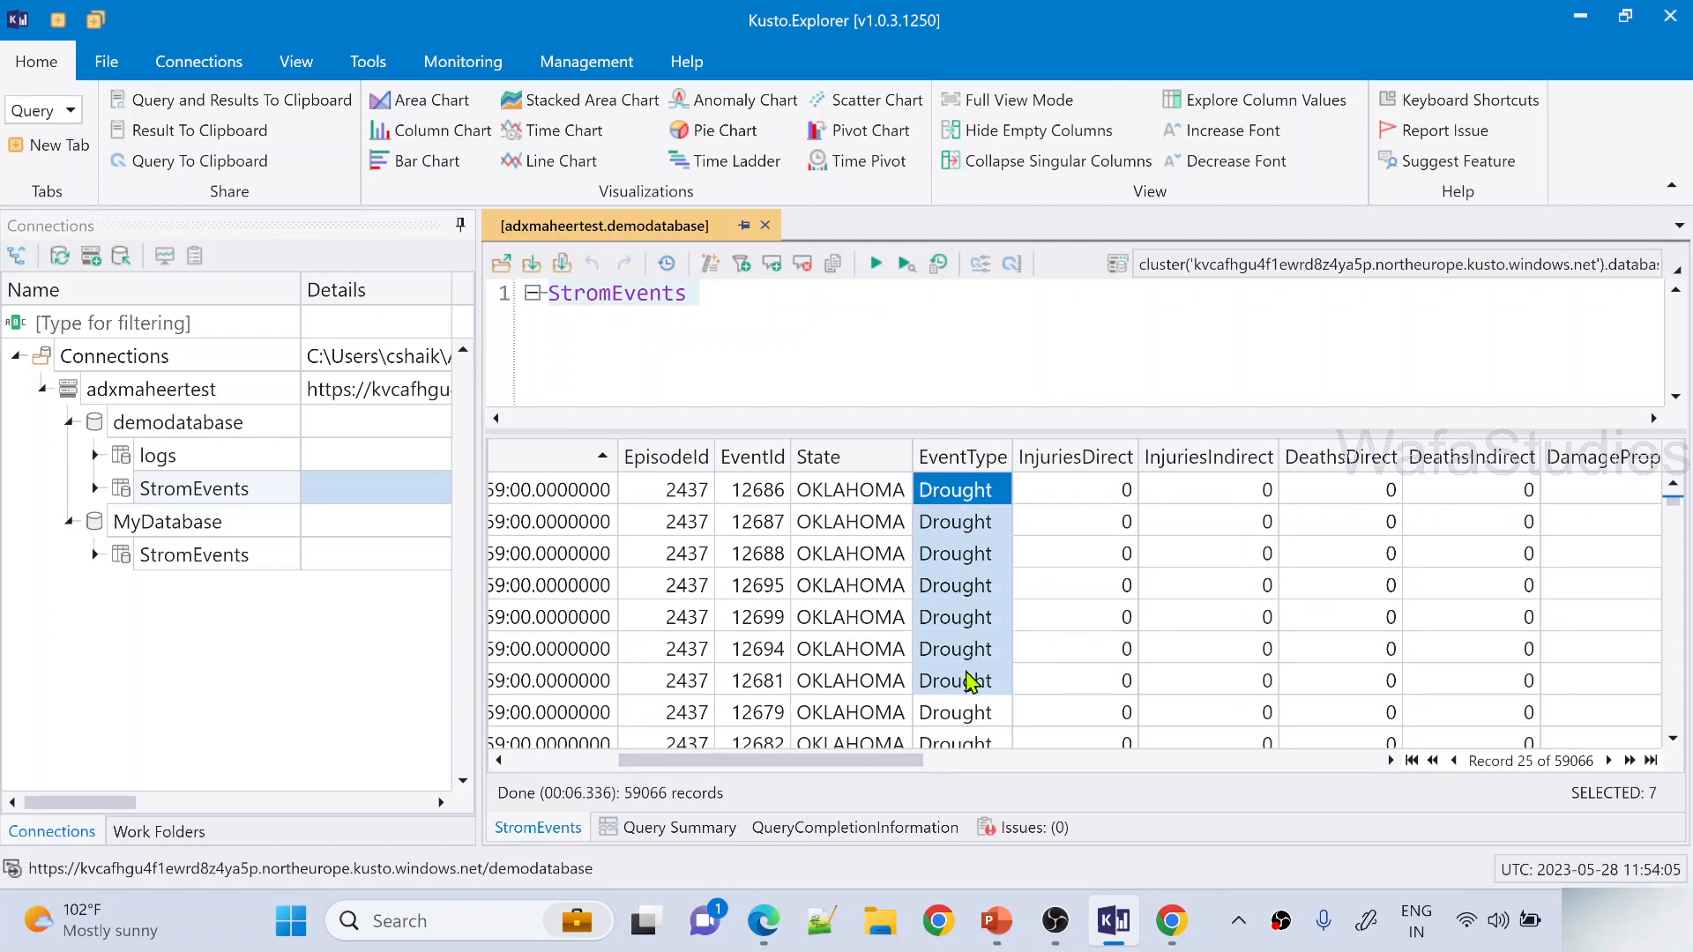
drag(835, 498, 842, 711)
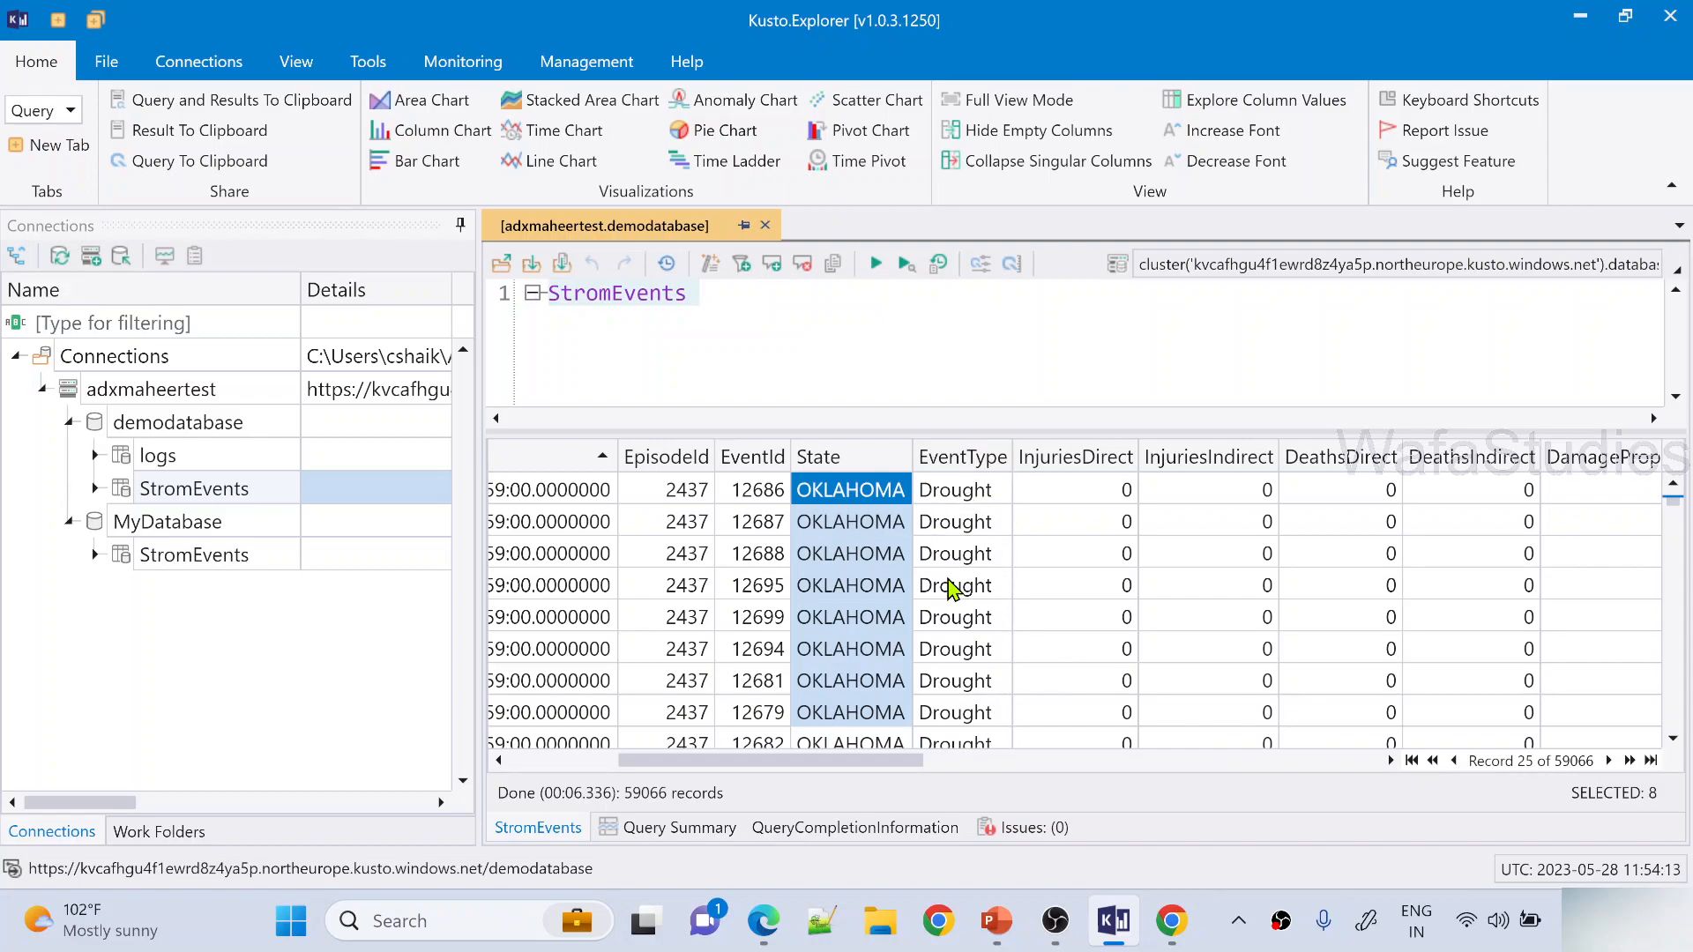
Enlarge the query editor and add the line "| summarize by State" below StromEvents
drag(1030, 429, 1035, 515)
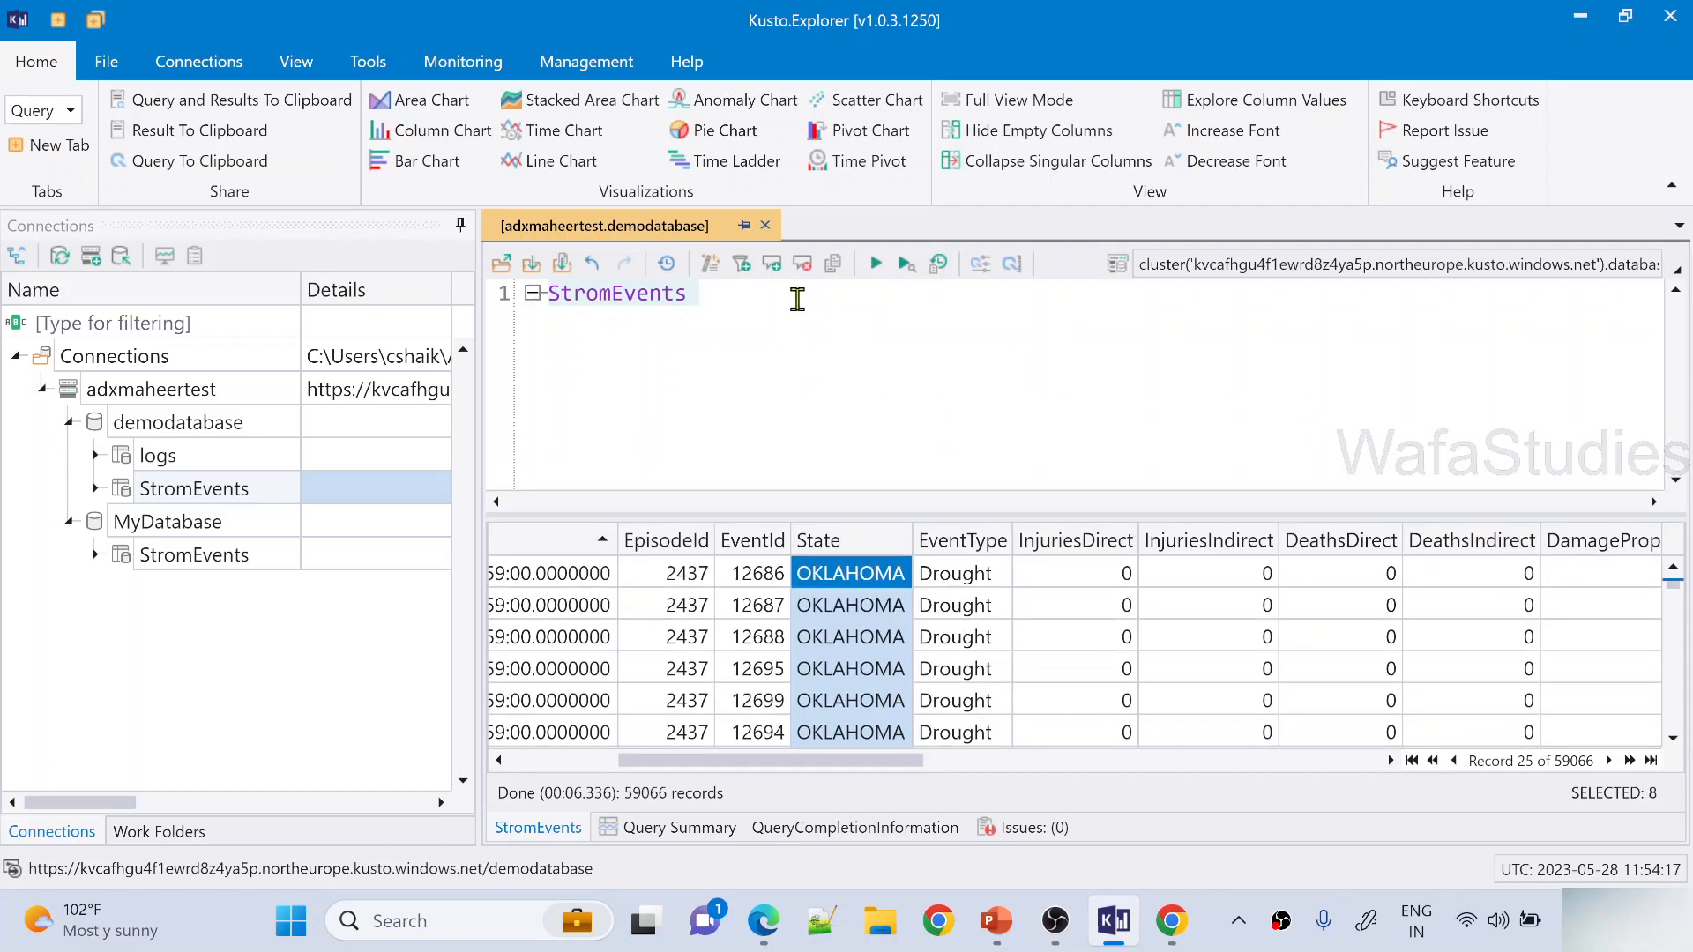
text(| )
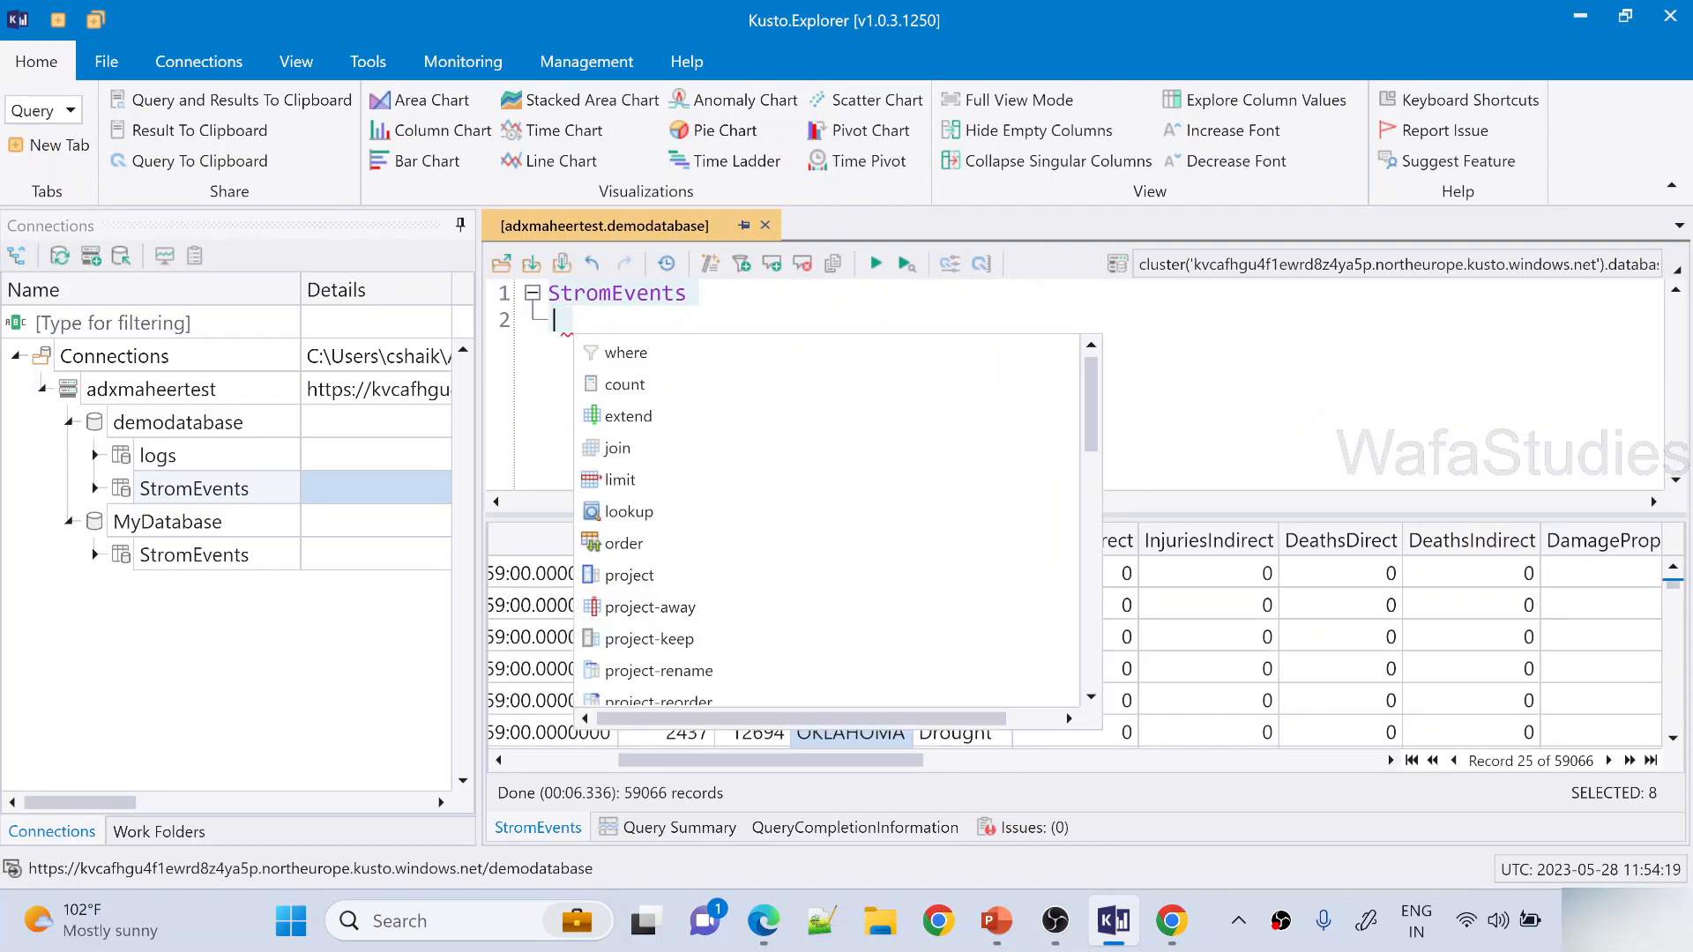
text(summarize )
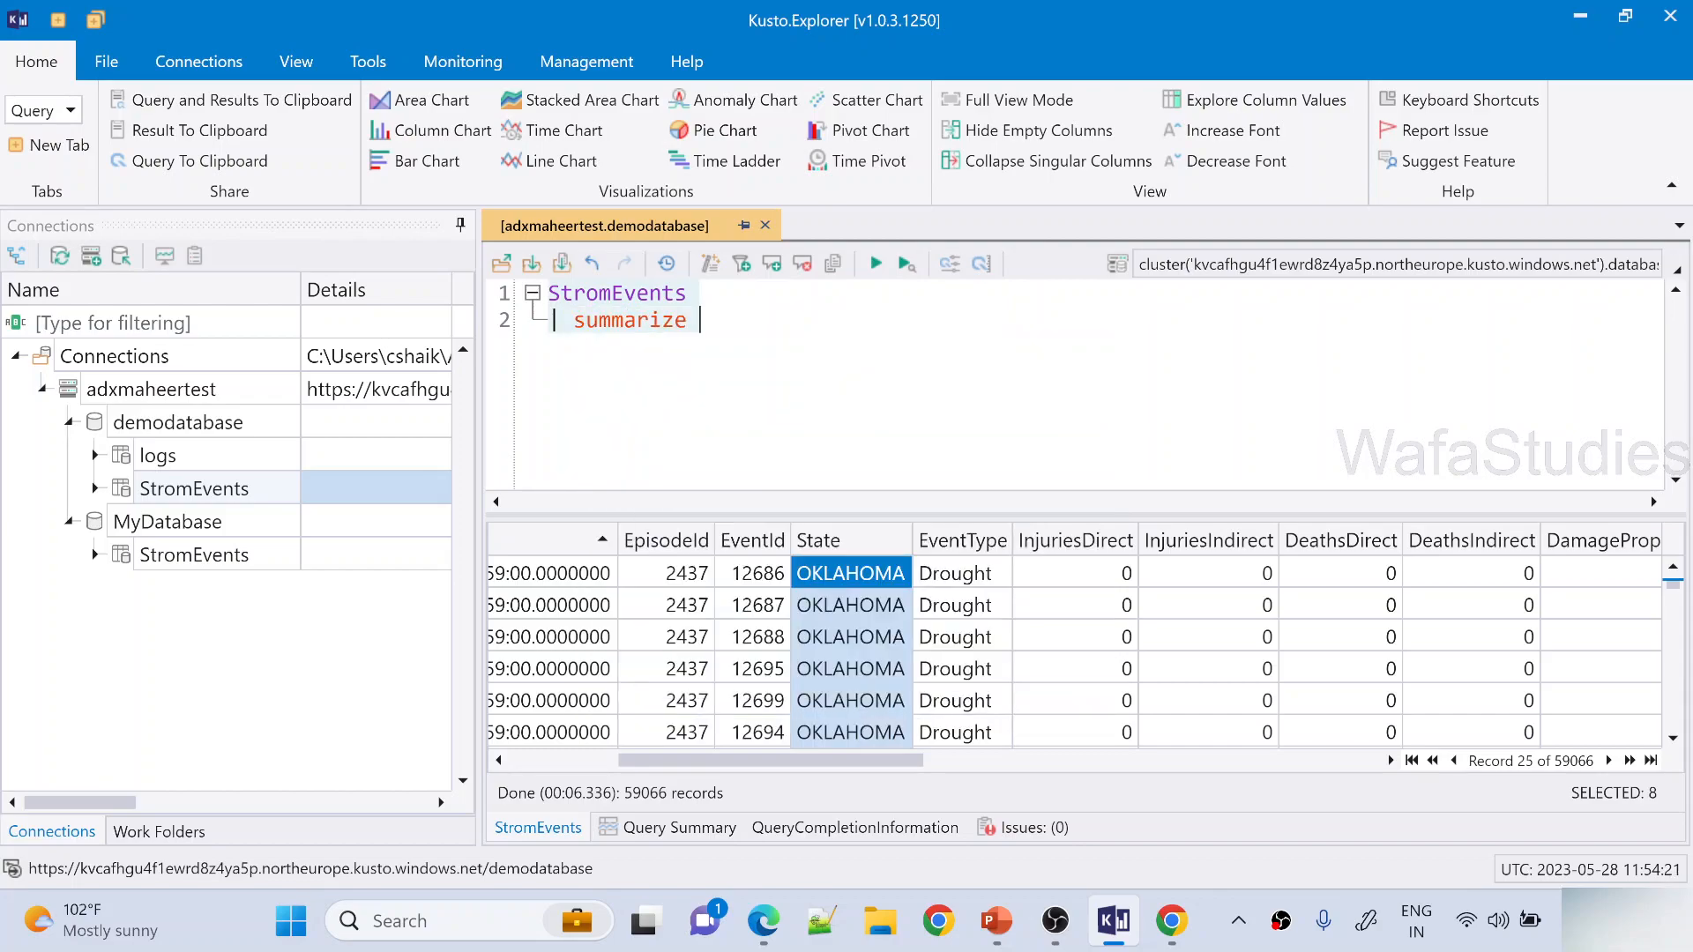
text(by)
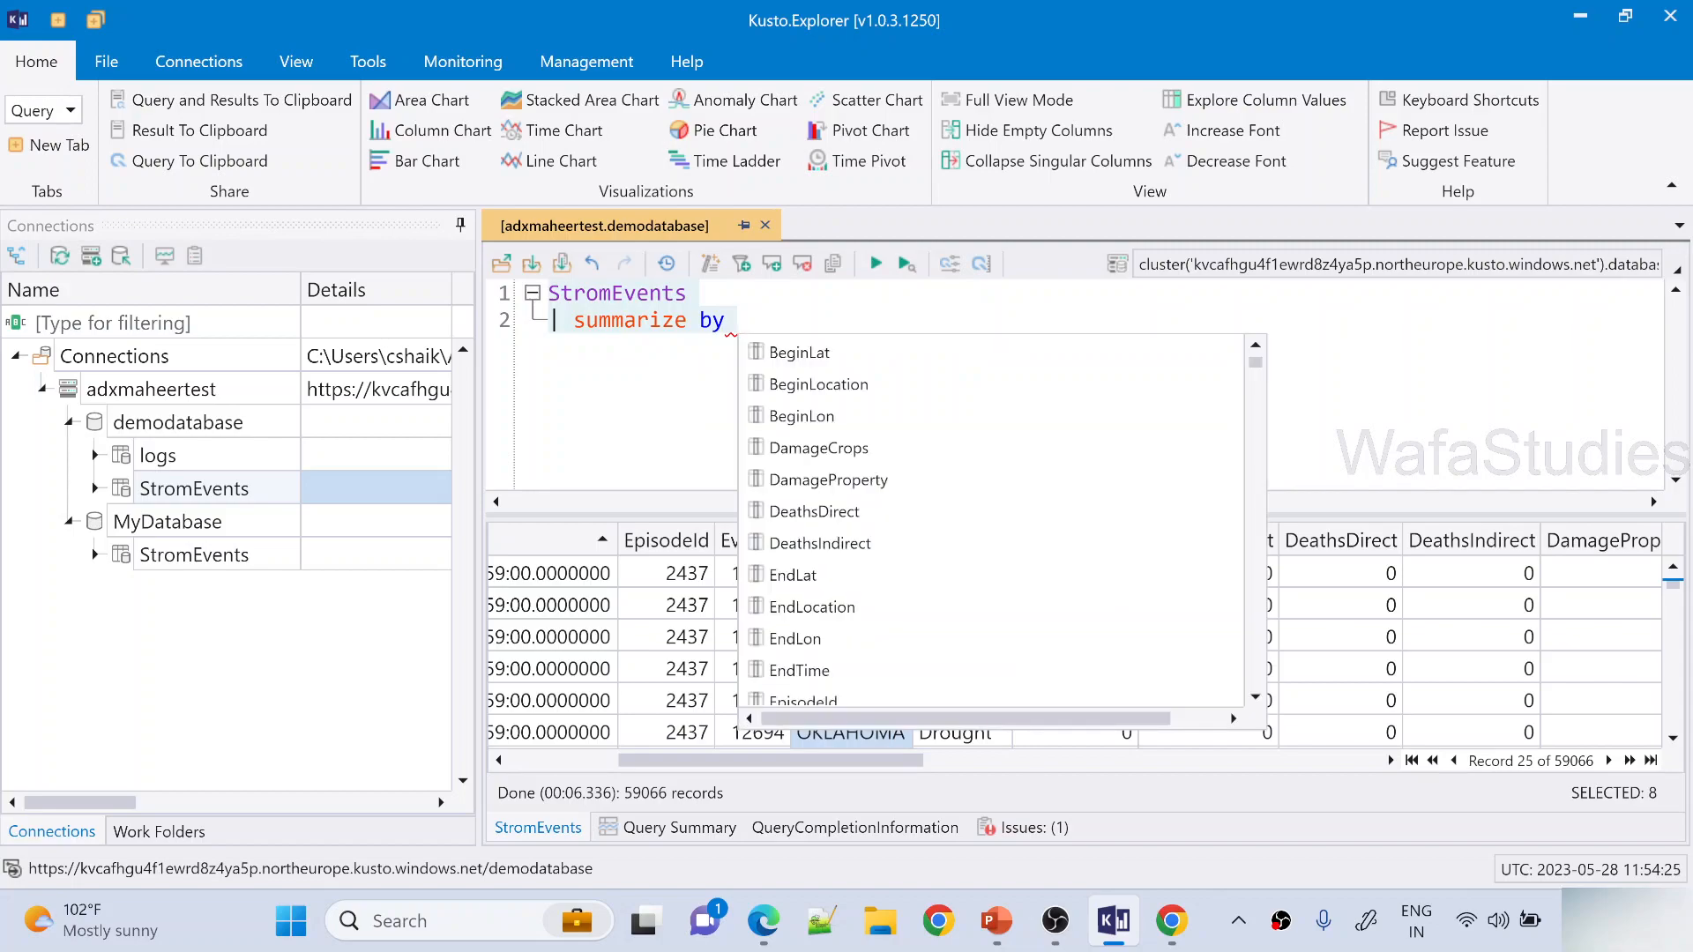
text( Sta)
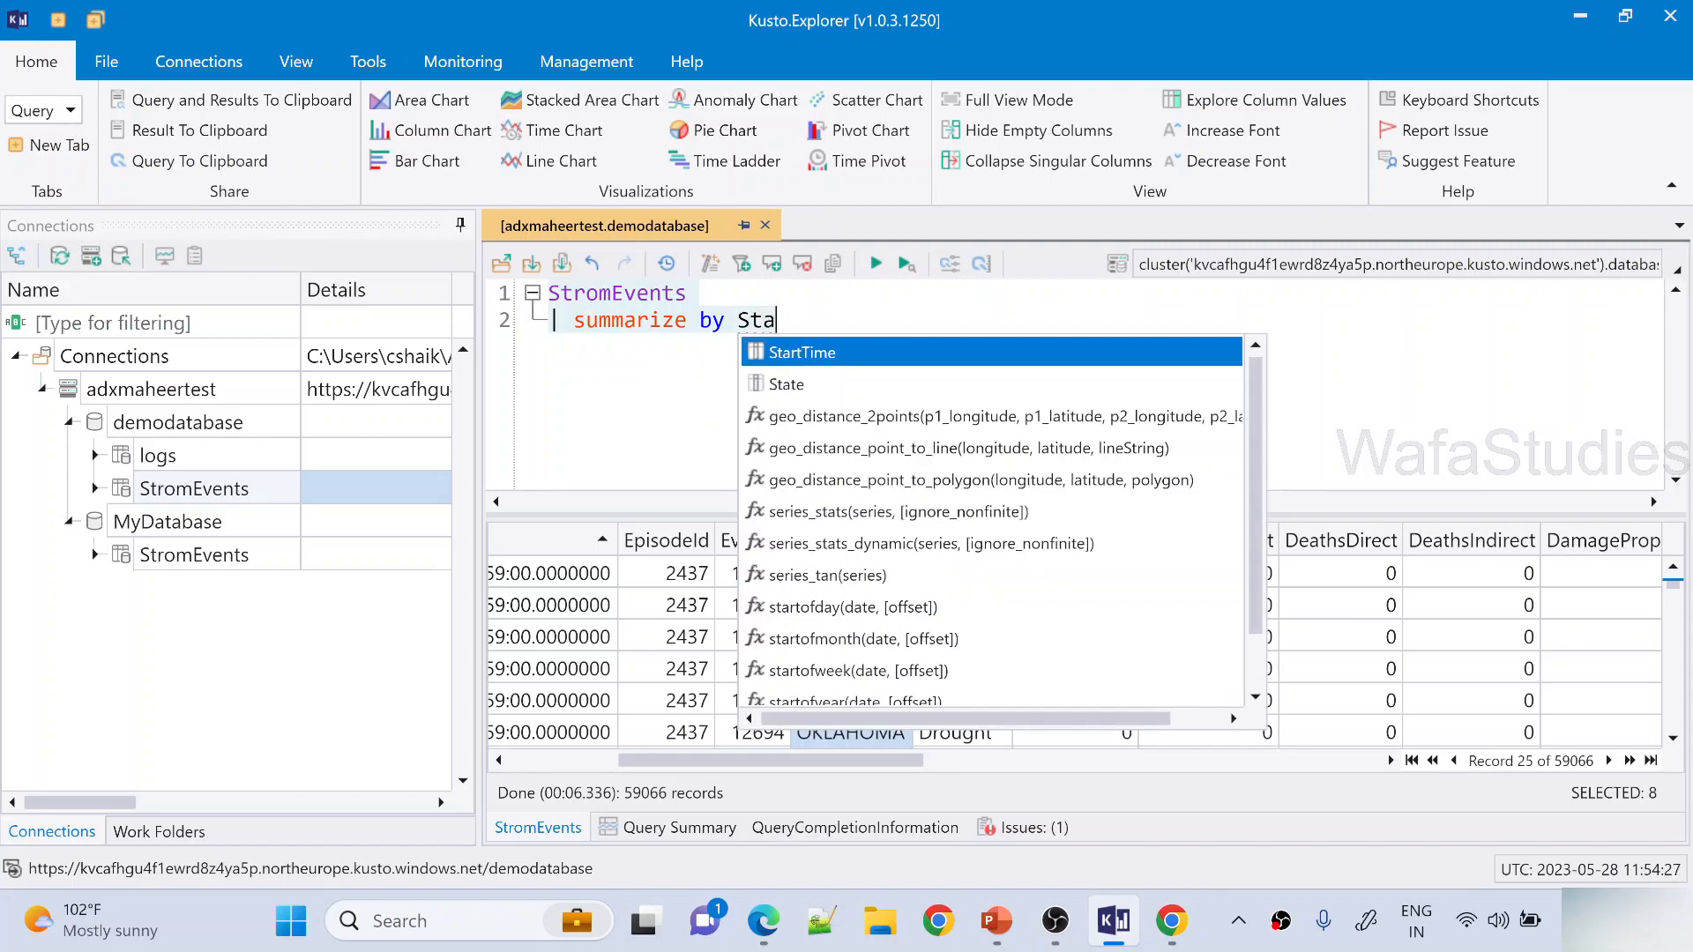
key(Down)
key(Return)
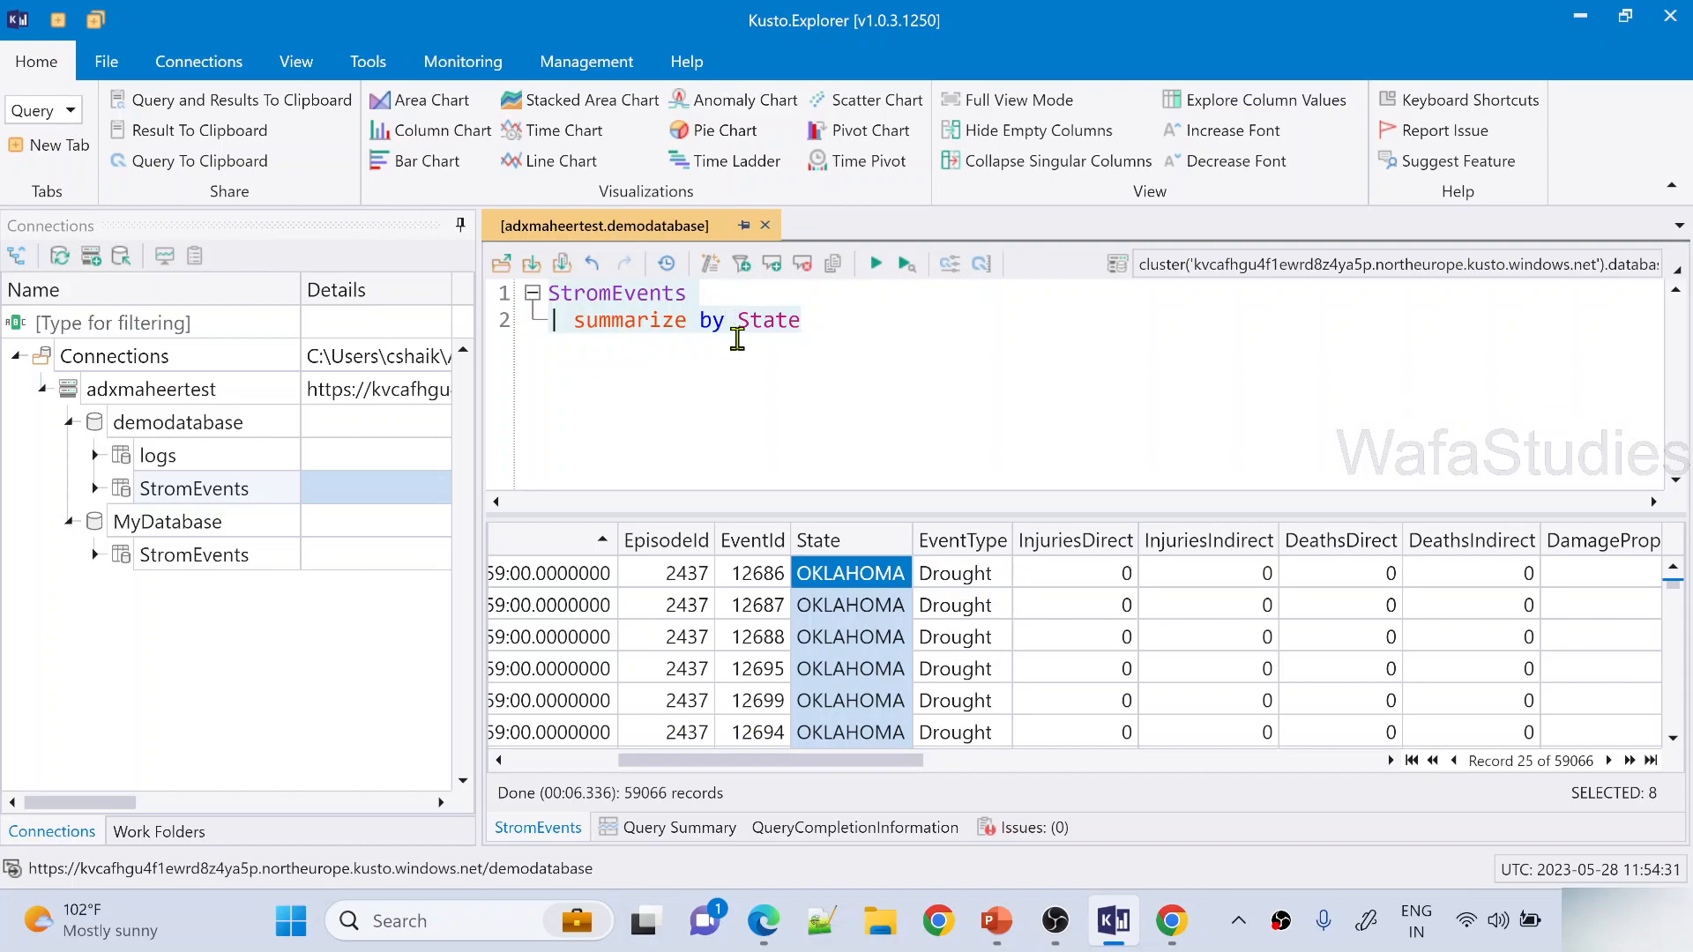
Insert the aggregation "event_count = count()" before "by State" in the summarize line
click(699, 320)
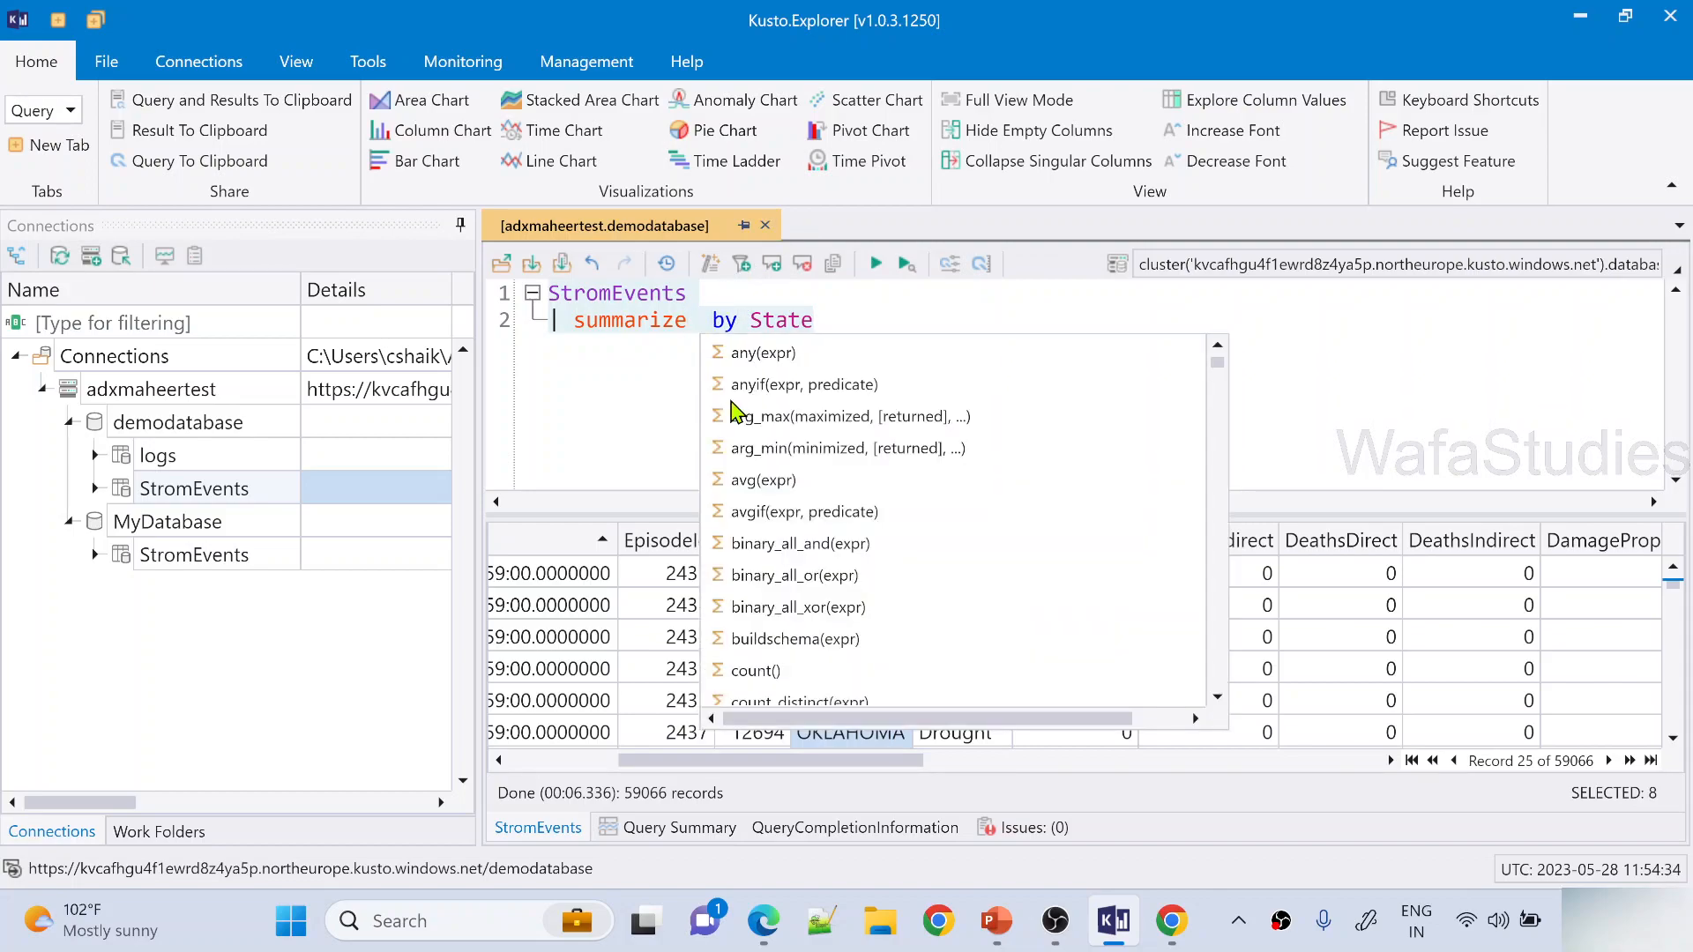
text(cou)
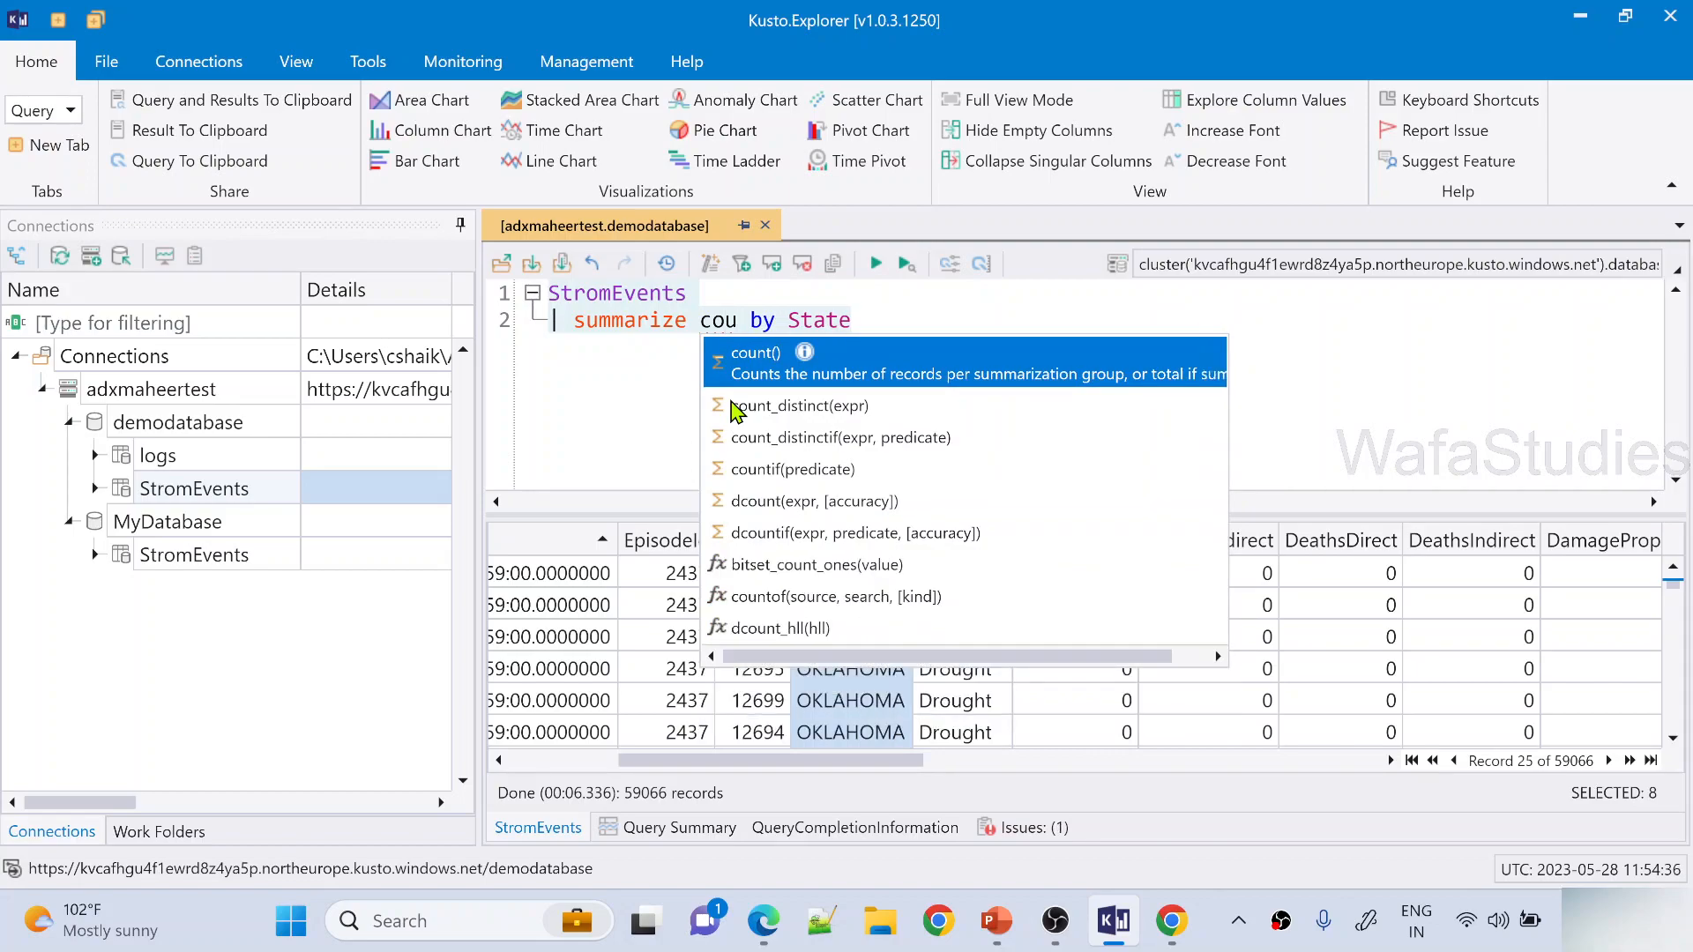
key(Tab)
click(731, 320)
text(ever)
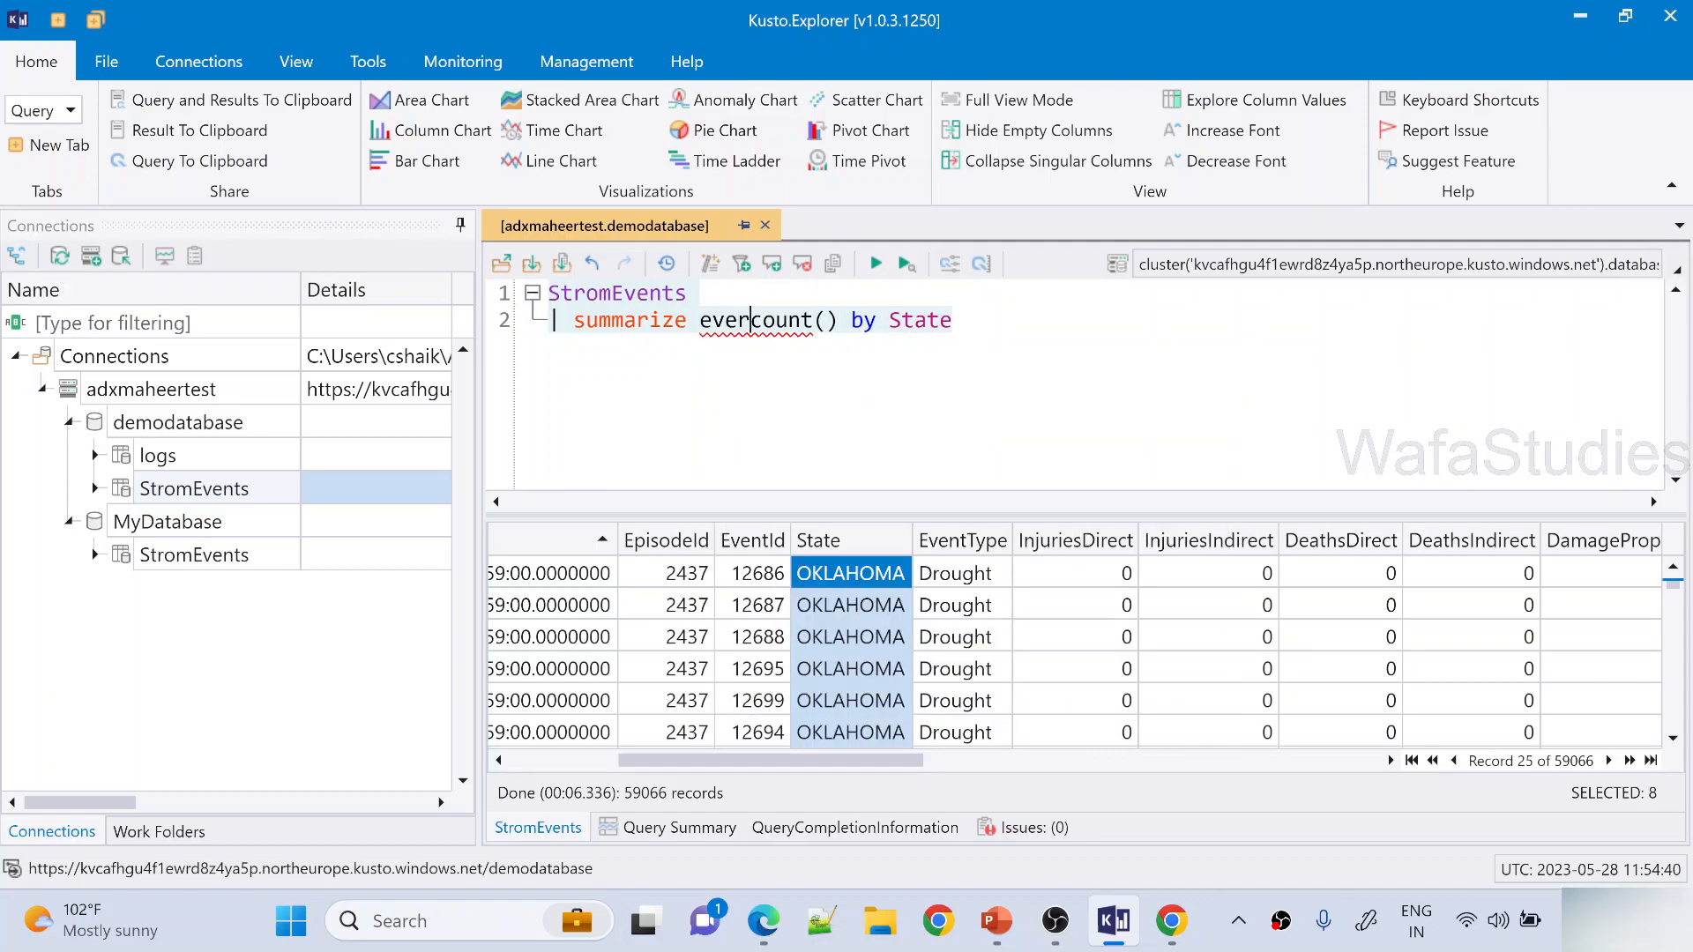
key(BackSpace)
text(nt_count =)
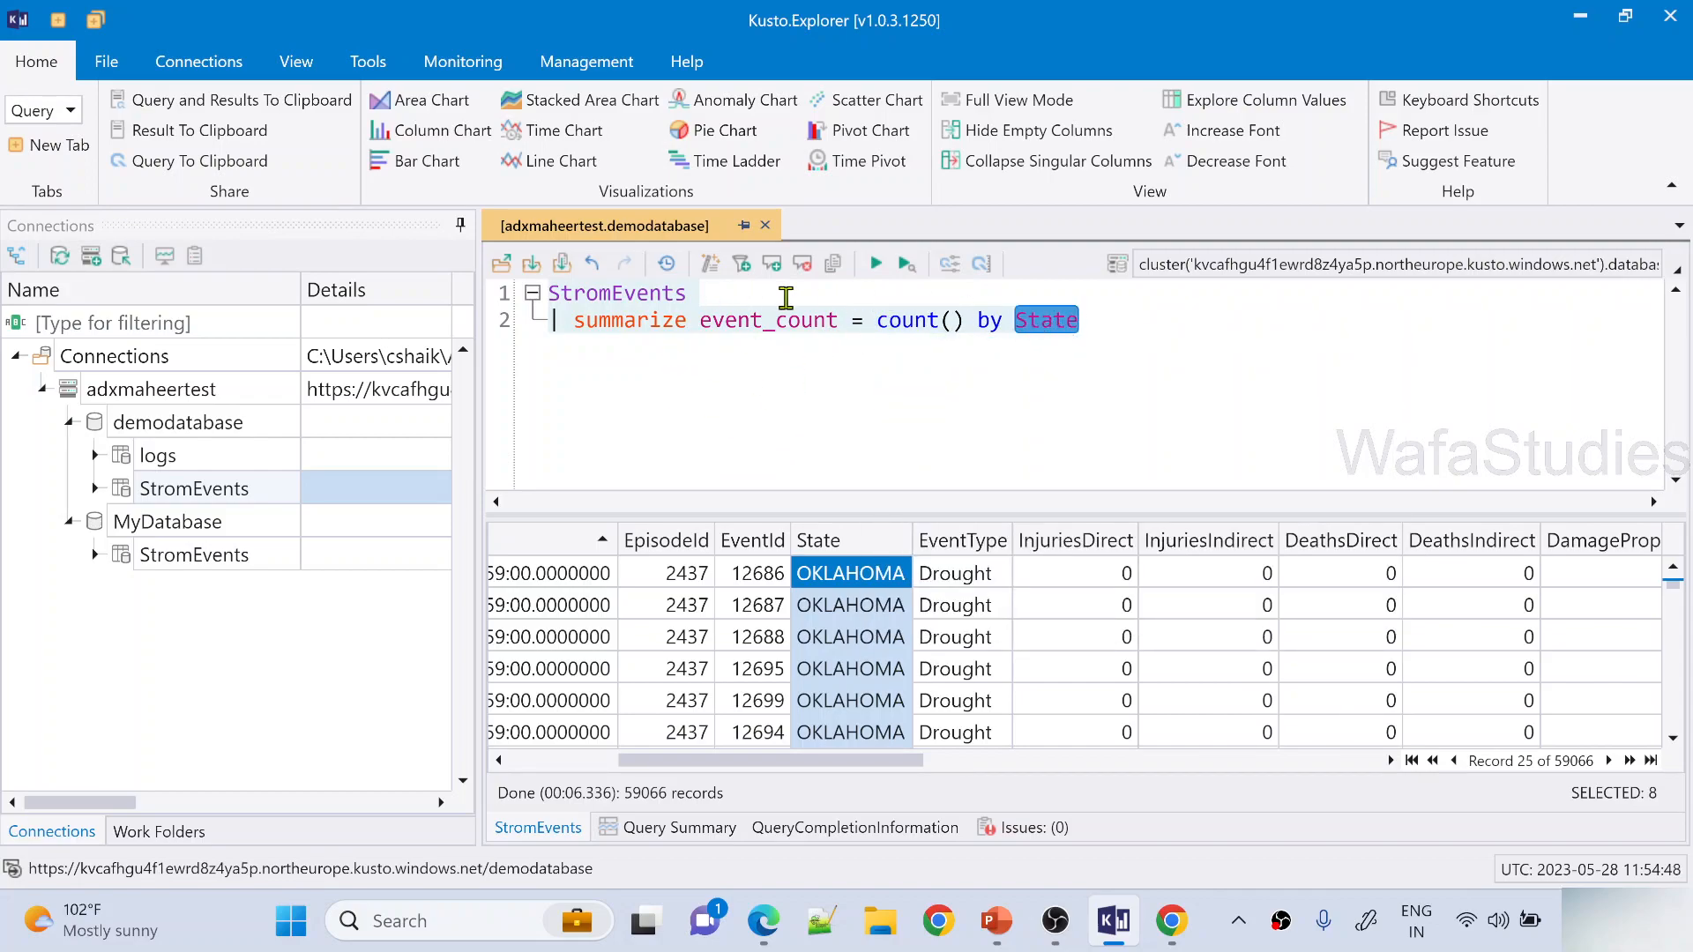
Run the query that counts StromEvents by State and make the results pane taller
drag(842, 309, 738, 320)
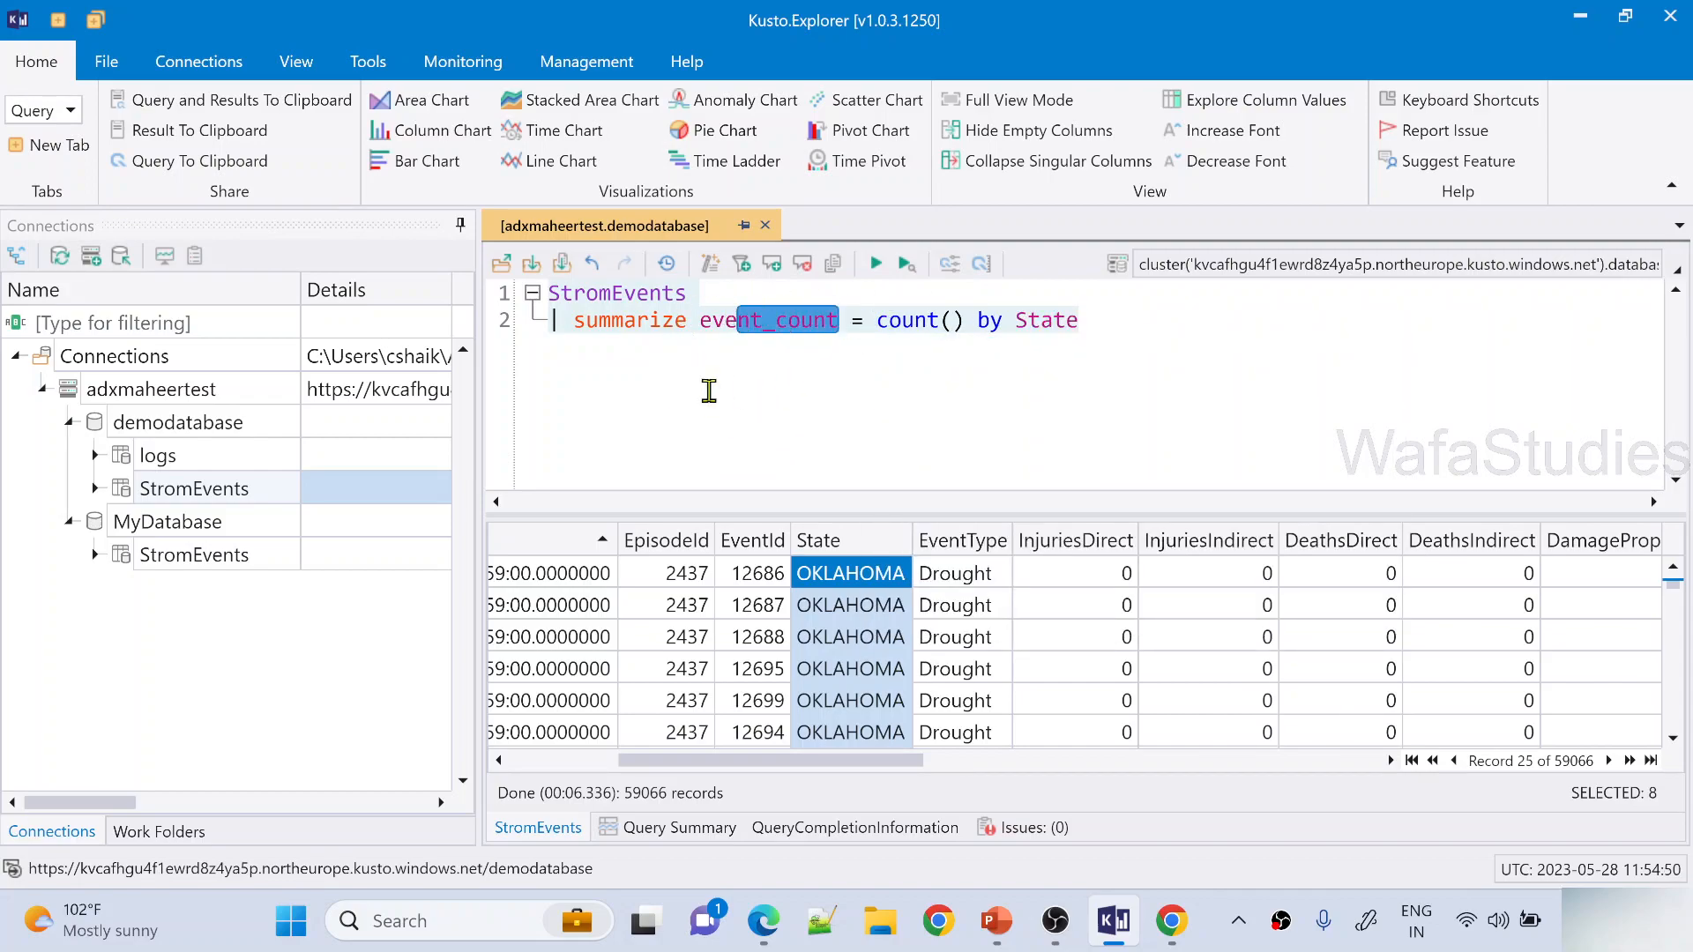
click(876, 323)
drag(875, 323, 965, 323)
click(1086, 339)
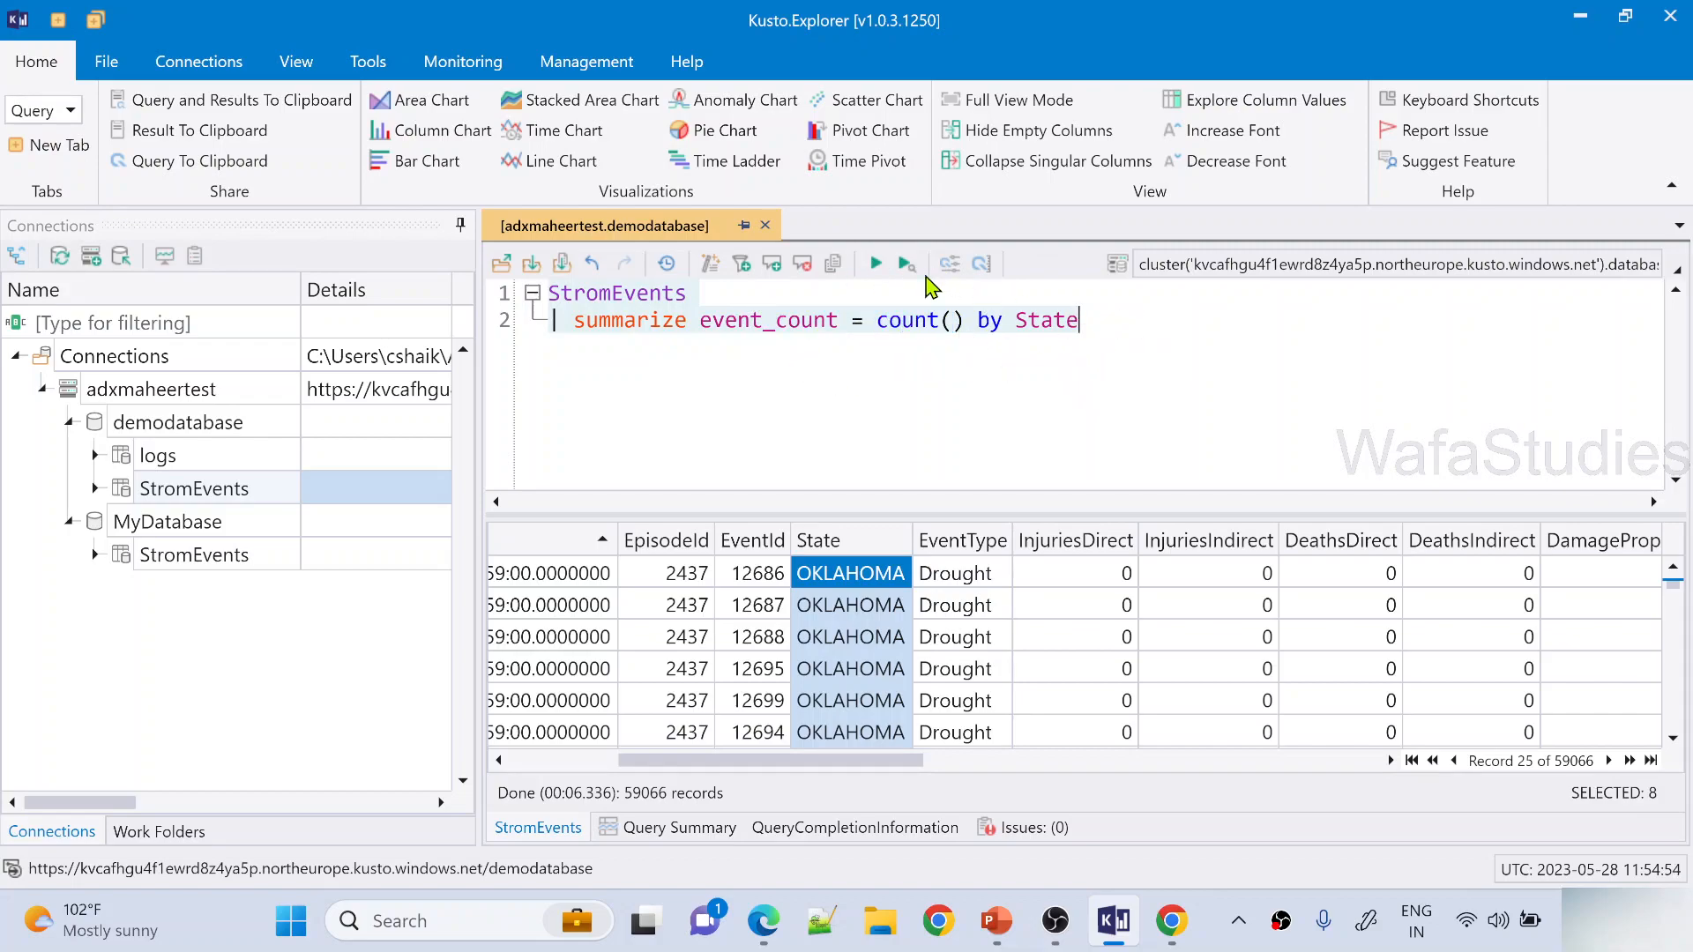
click(876, 264)
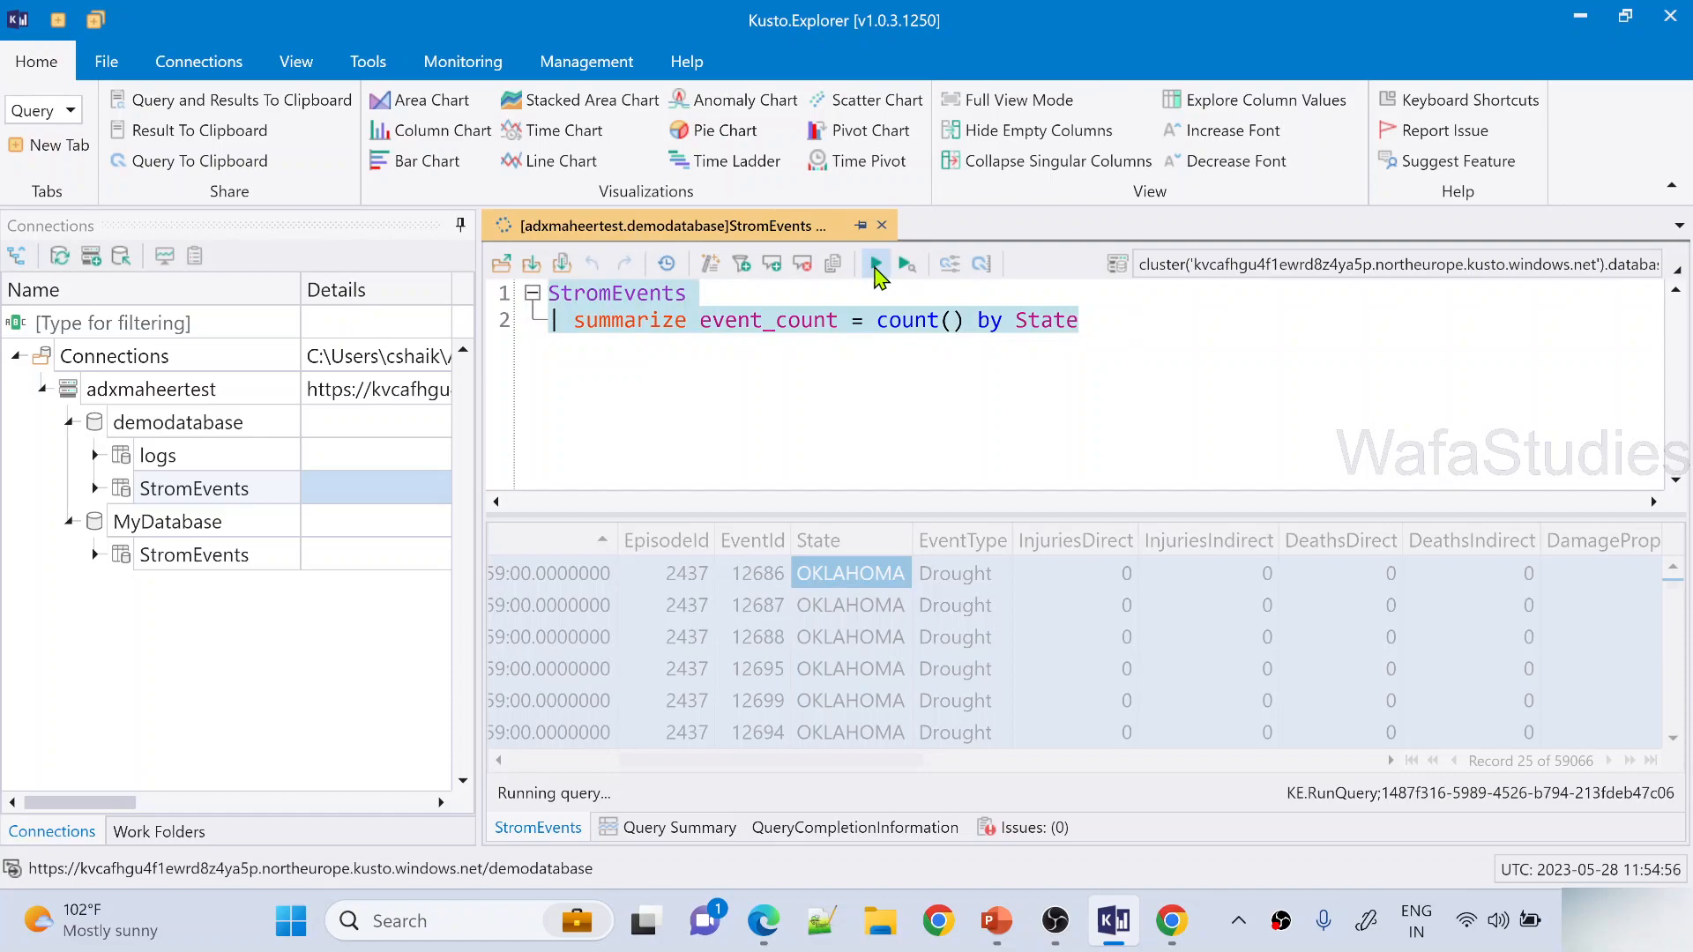
drag(853, 515, 858, 377)
Look through the event counts per State in the results grid
drag(635, 441, 751, 443)
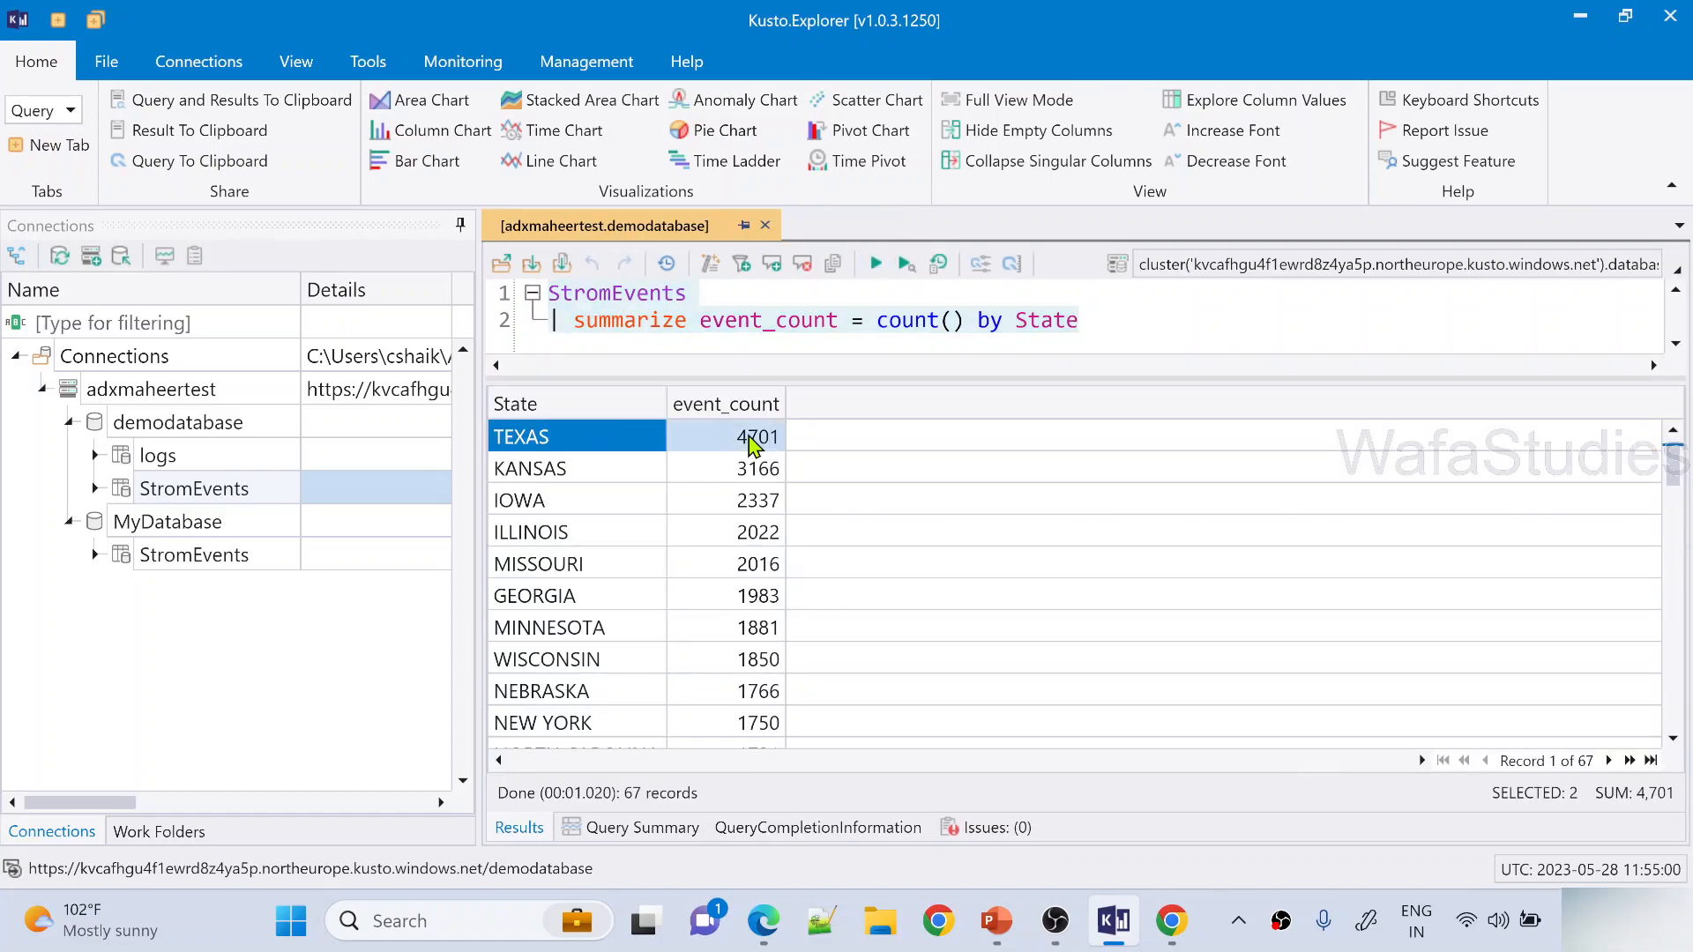
scroll(747, 589, down, 2)
scroll(748, 589, up, 2)
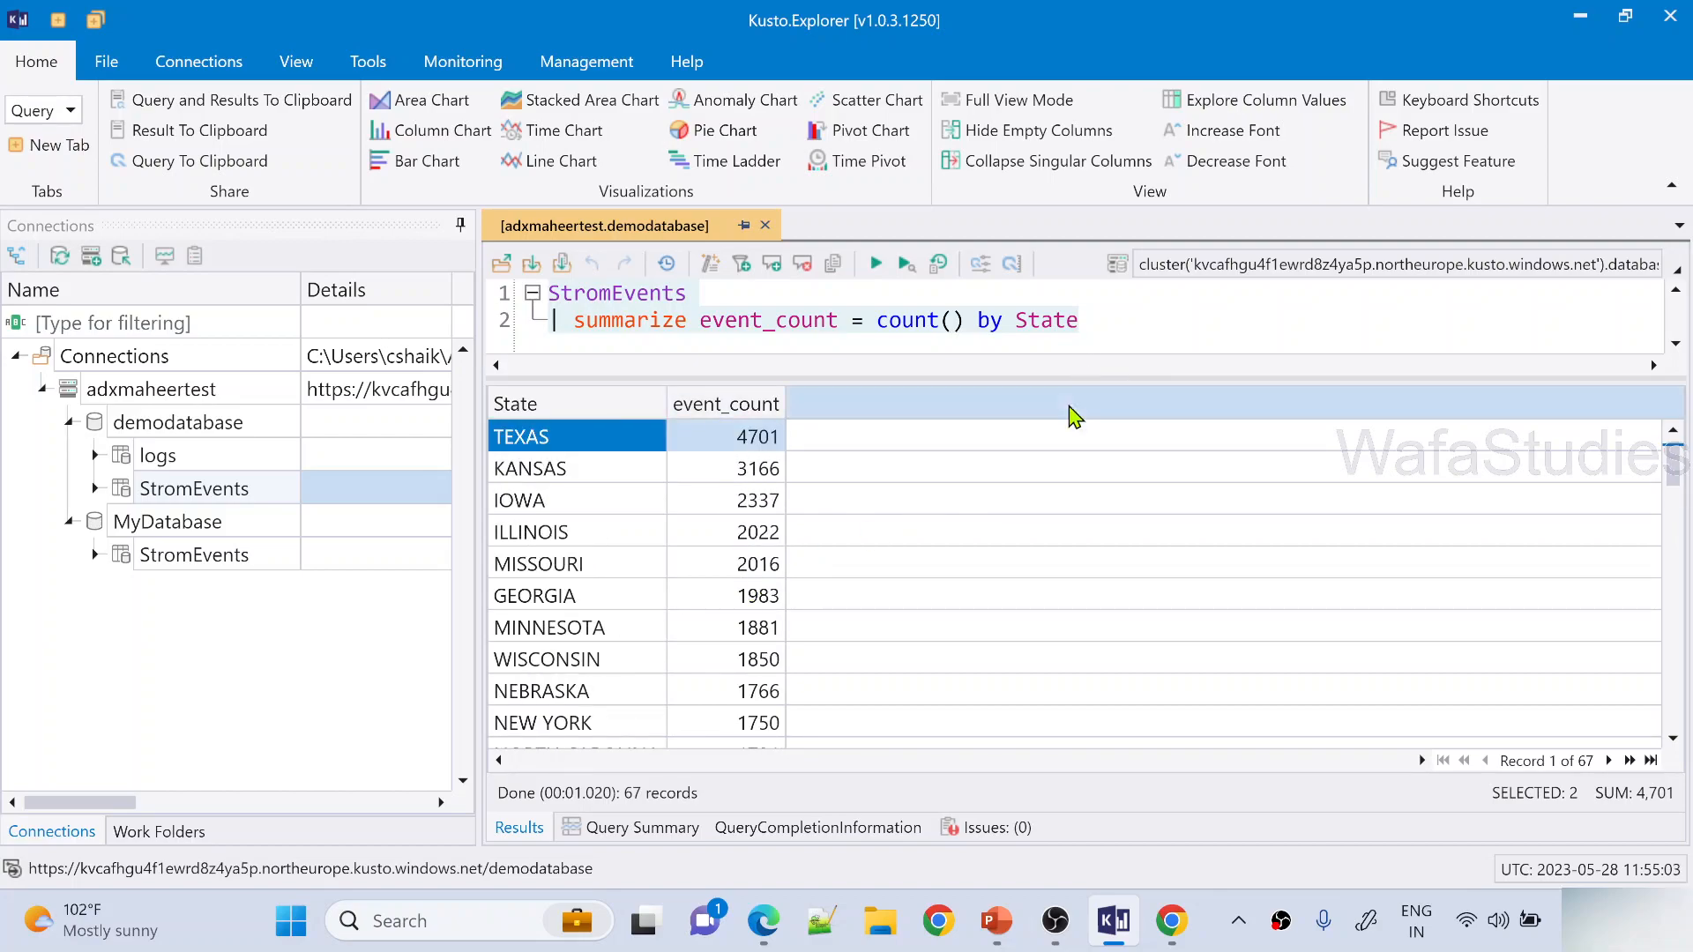
scroll(824, 552, down, 13)
scroll(854, 535, up, 8)
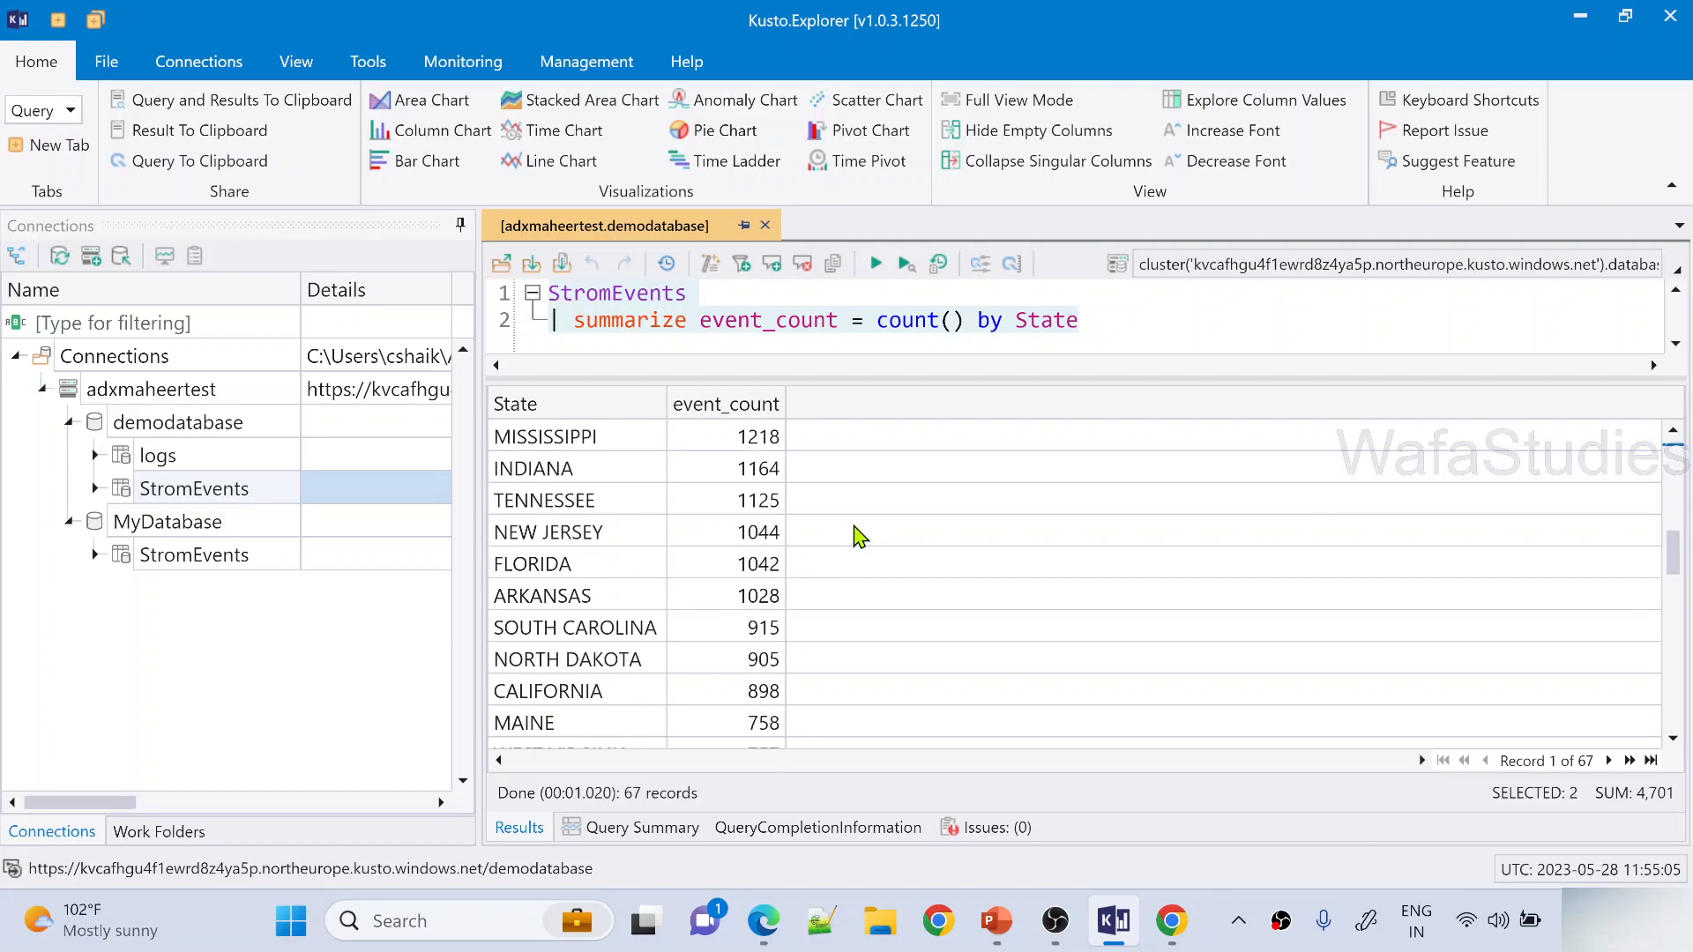
scroll(694, 516, up, 6)
scroll(617, 462, up, 3)
drag(620, 441, 730, 635)
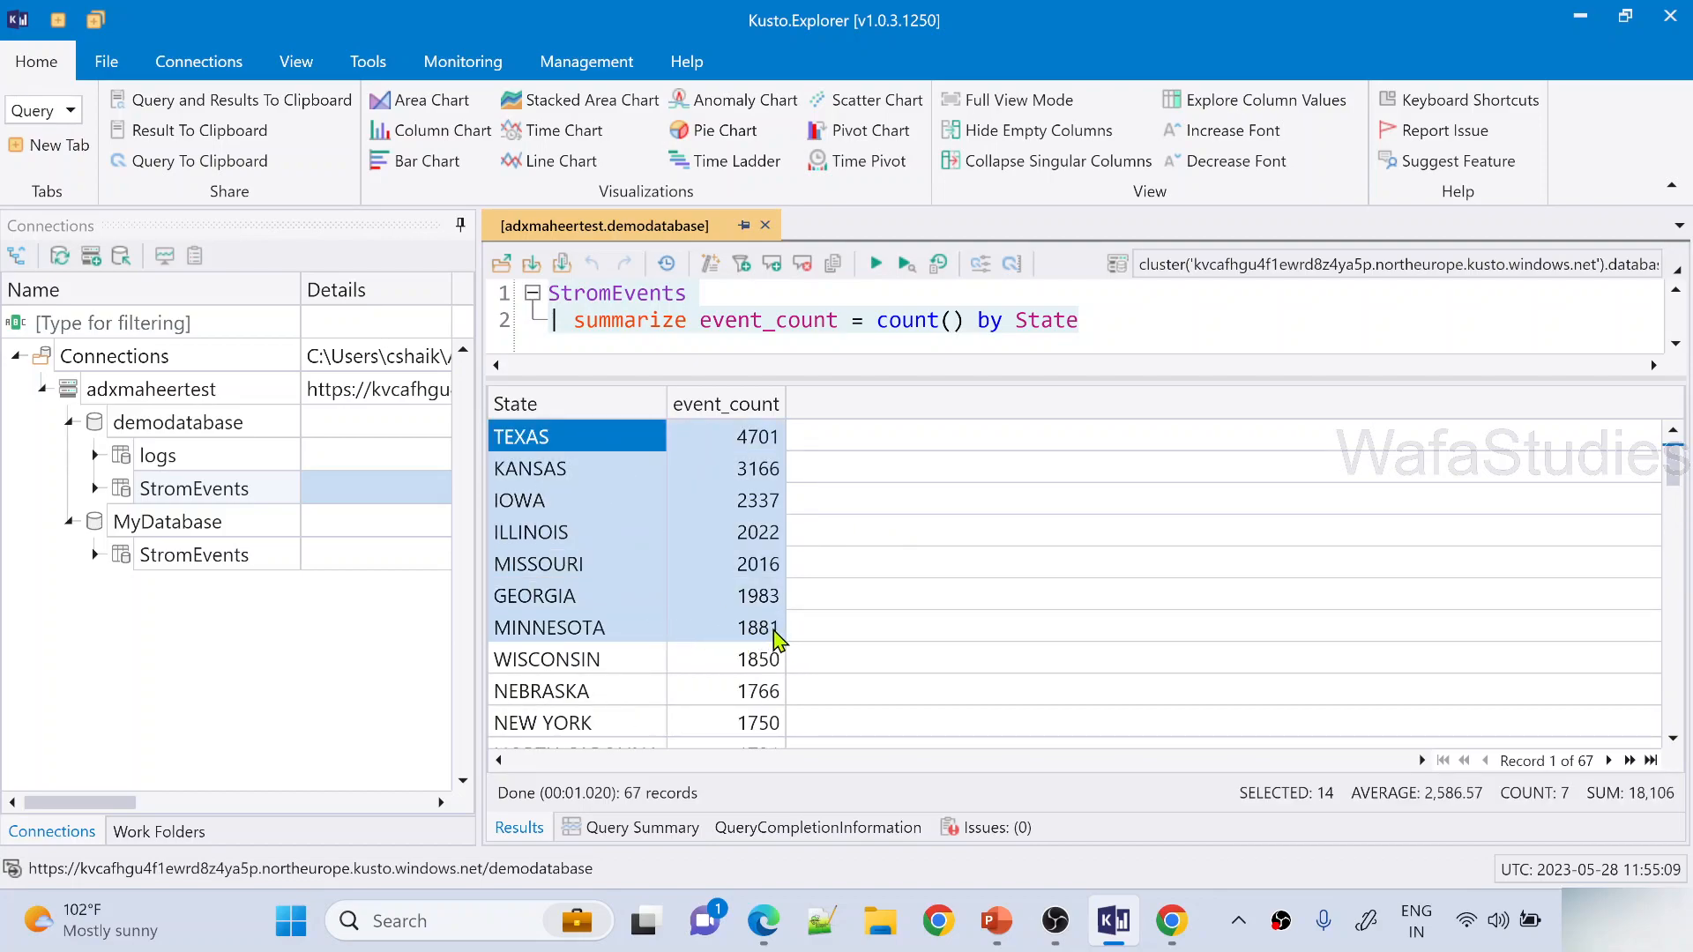
Enlarge the query editor, add the line "| where event_count > 1800" to the query and run it
drag(1077, 380, 1102, 502)
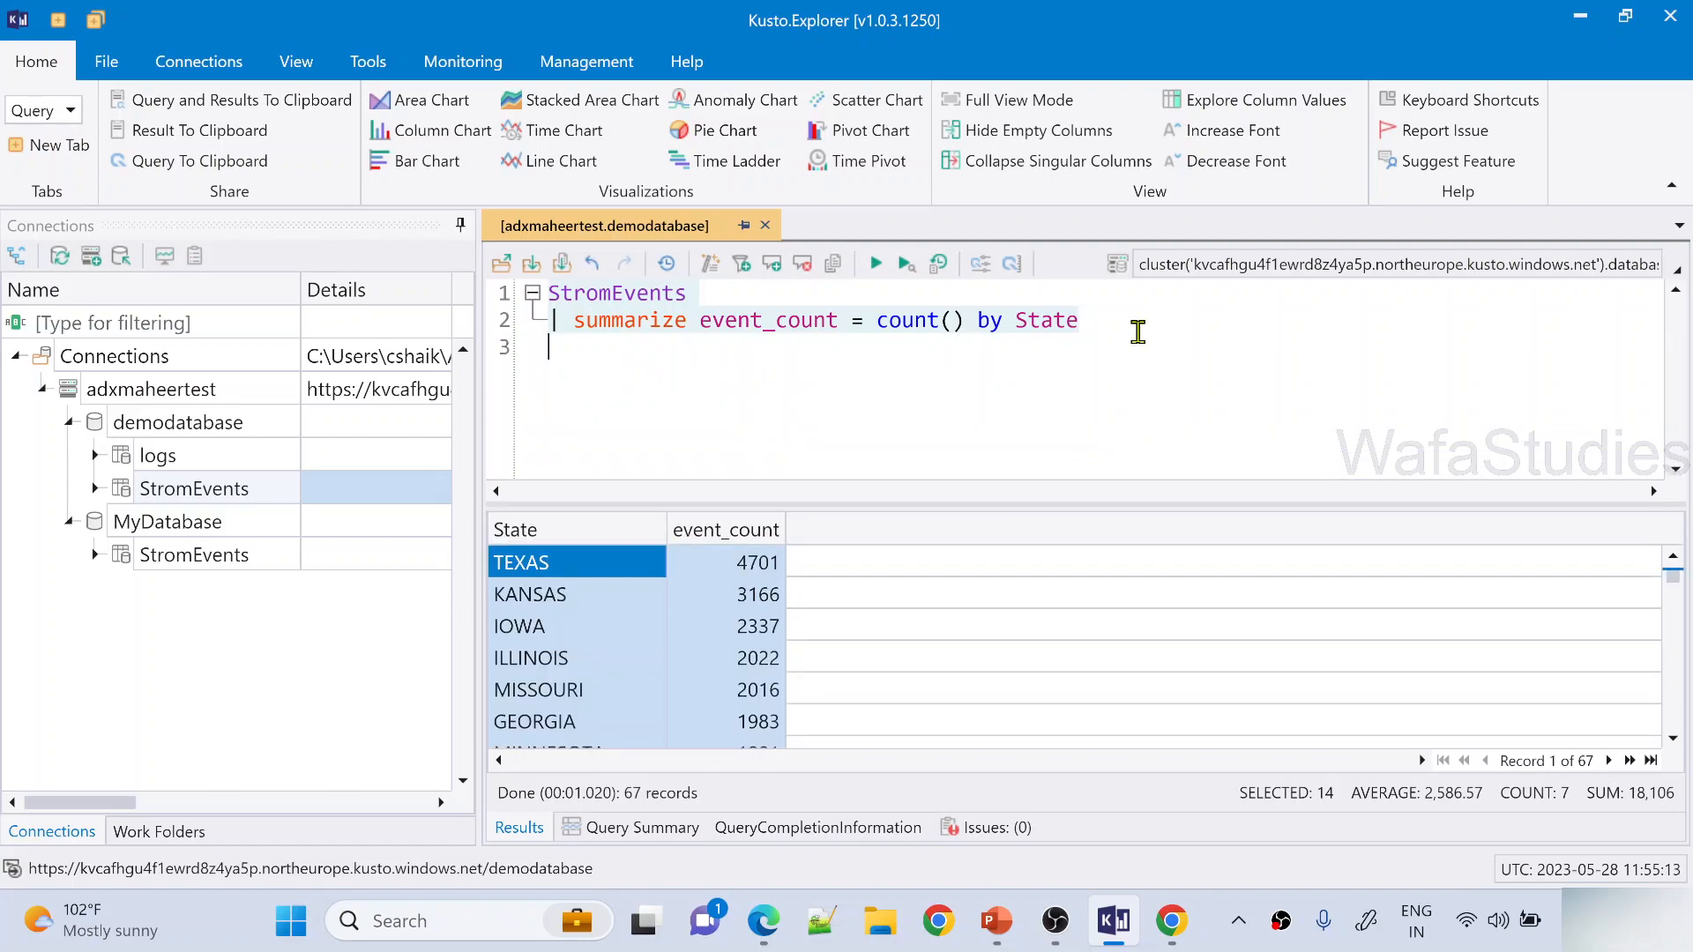
text(|)
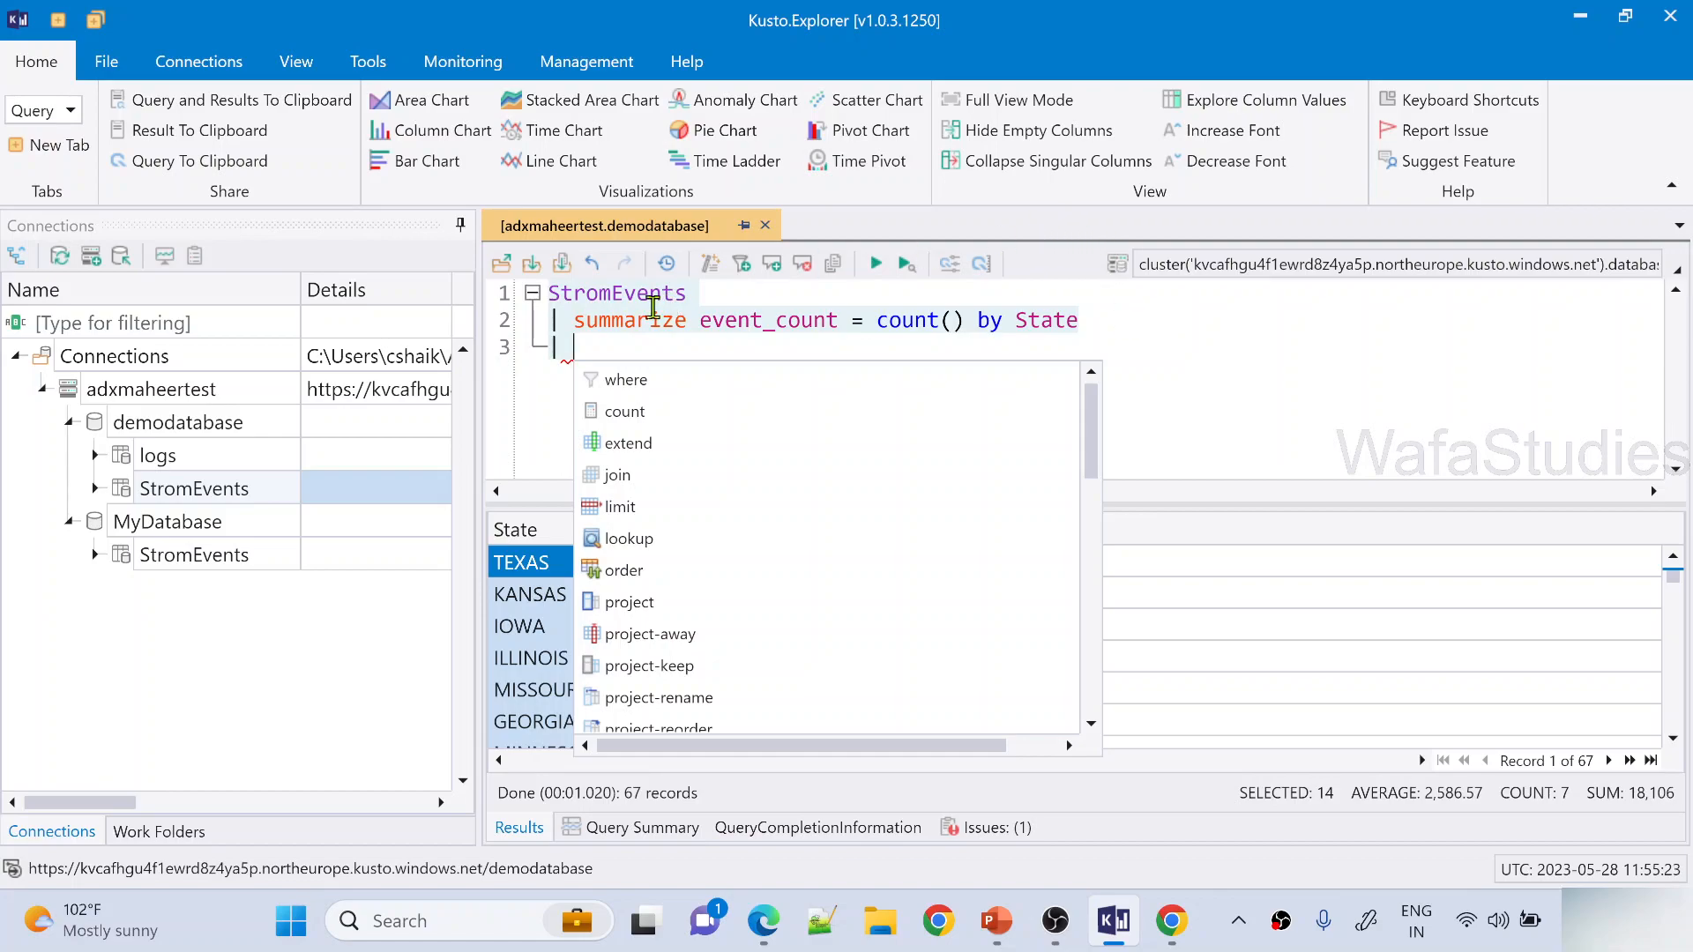
click(616, 315)
click(651, 349)
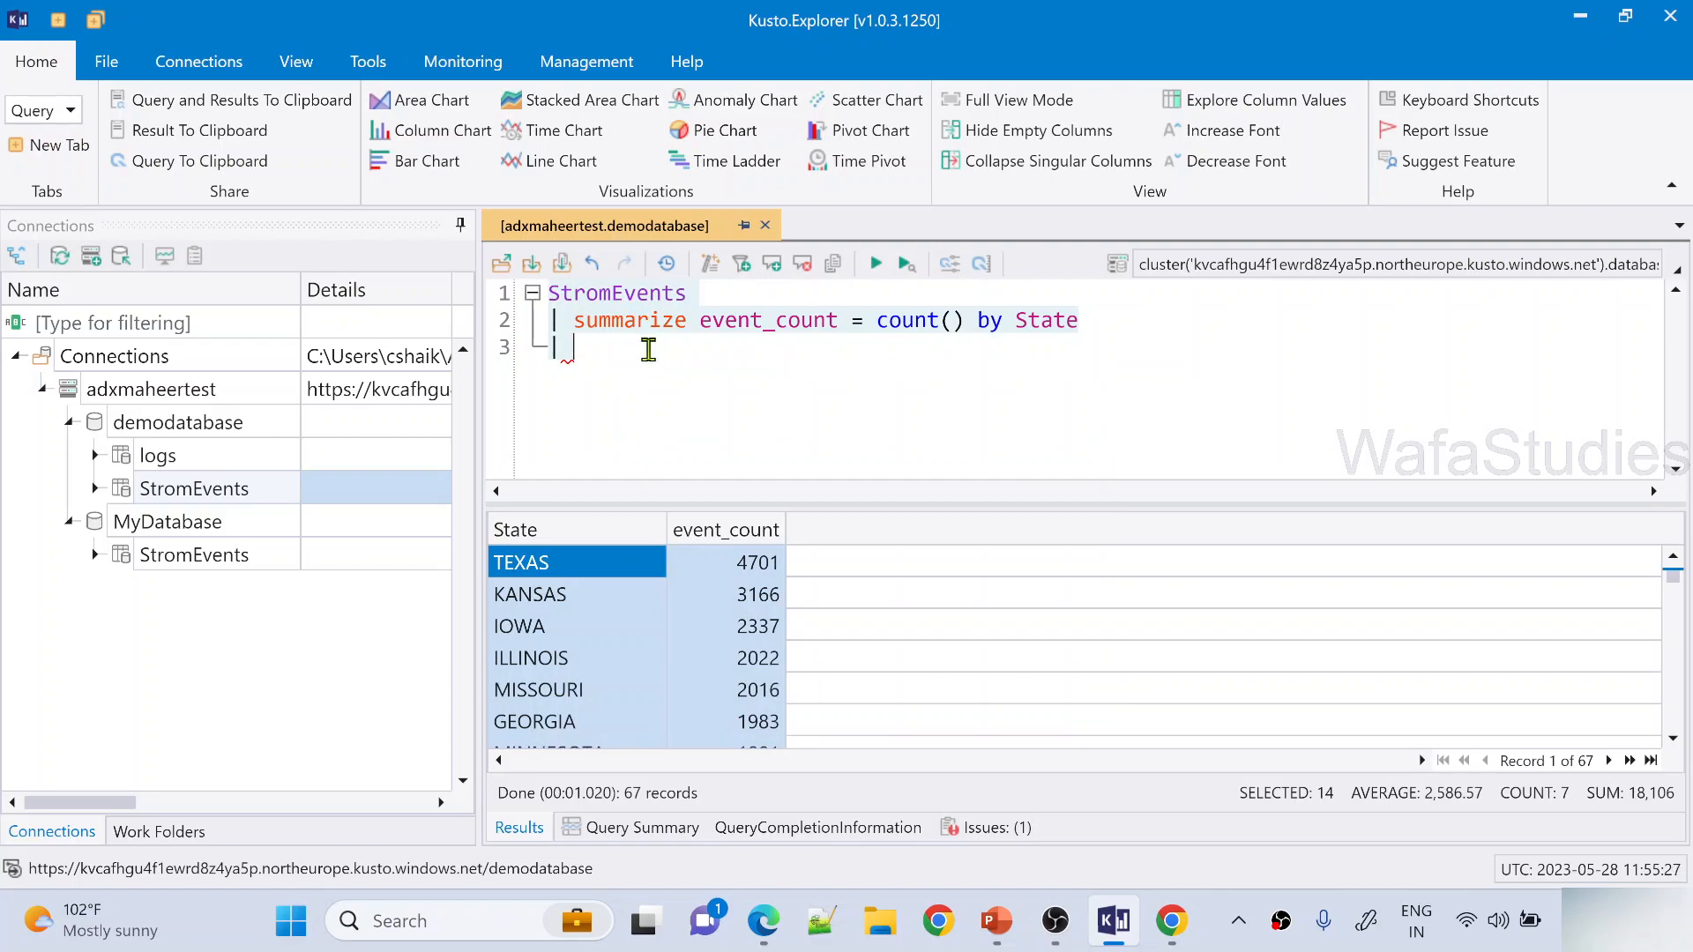
text(where eve)
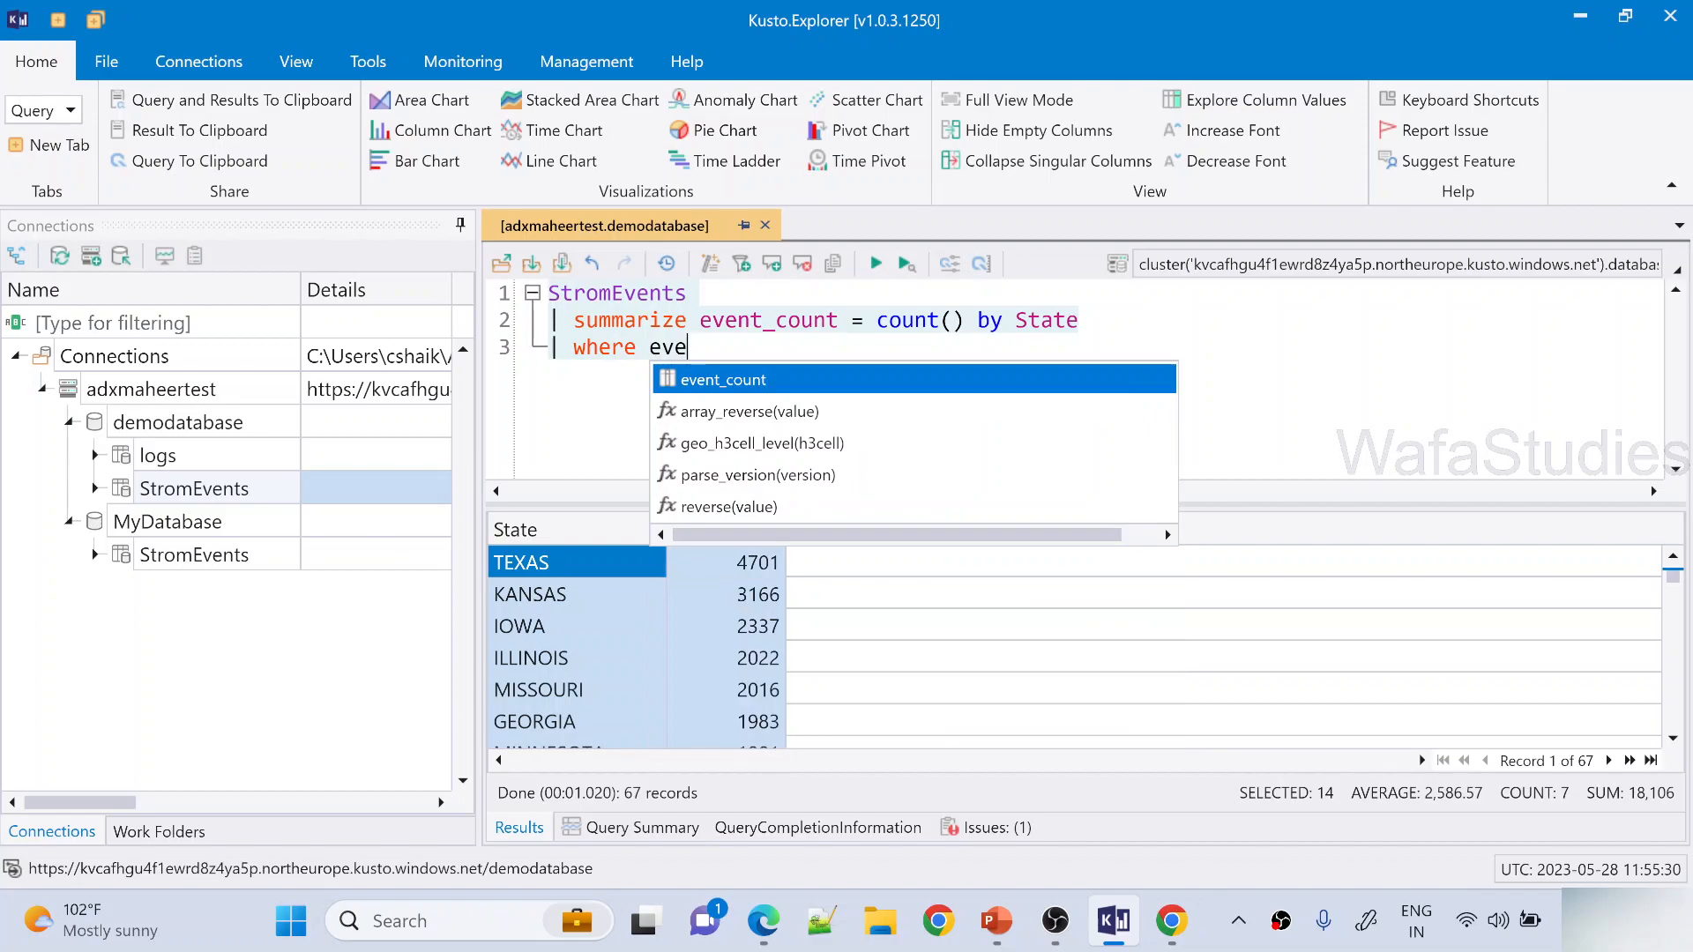
key(Tab)
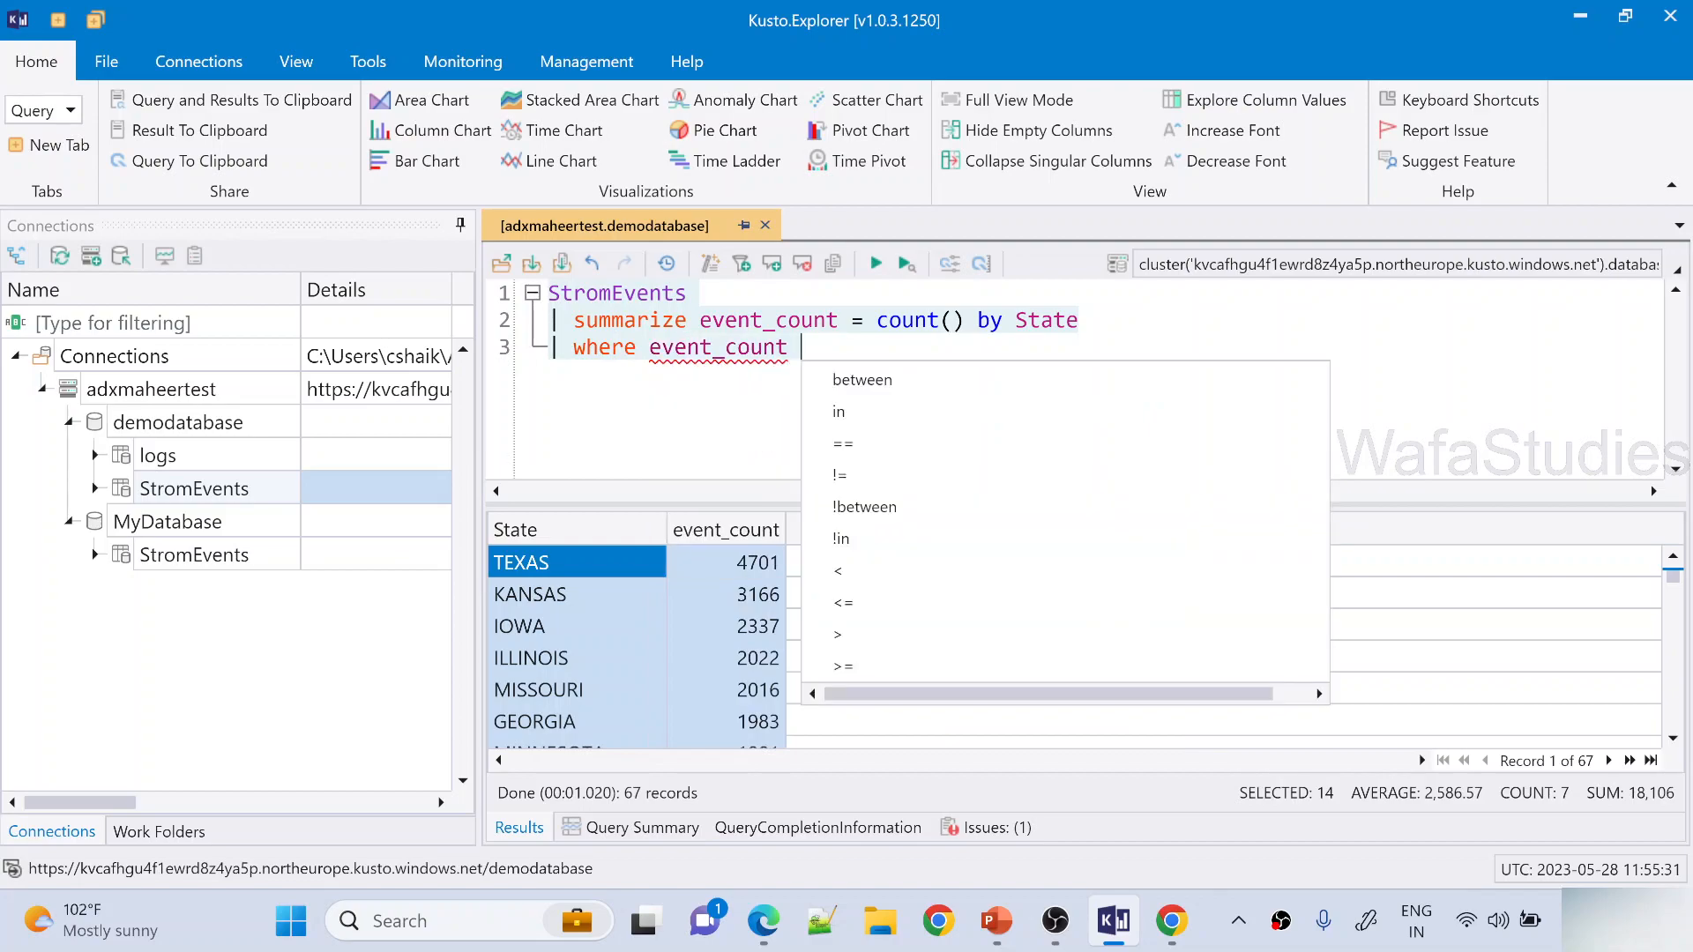
text(> 1800)
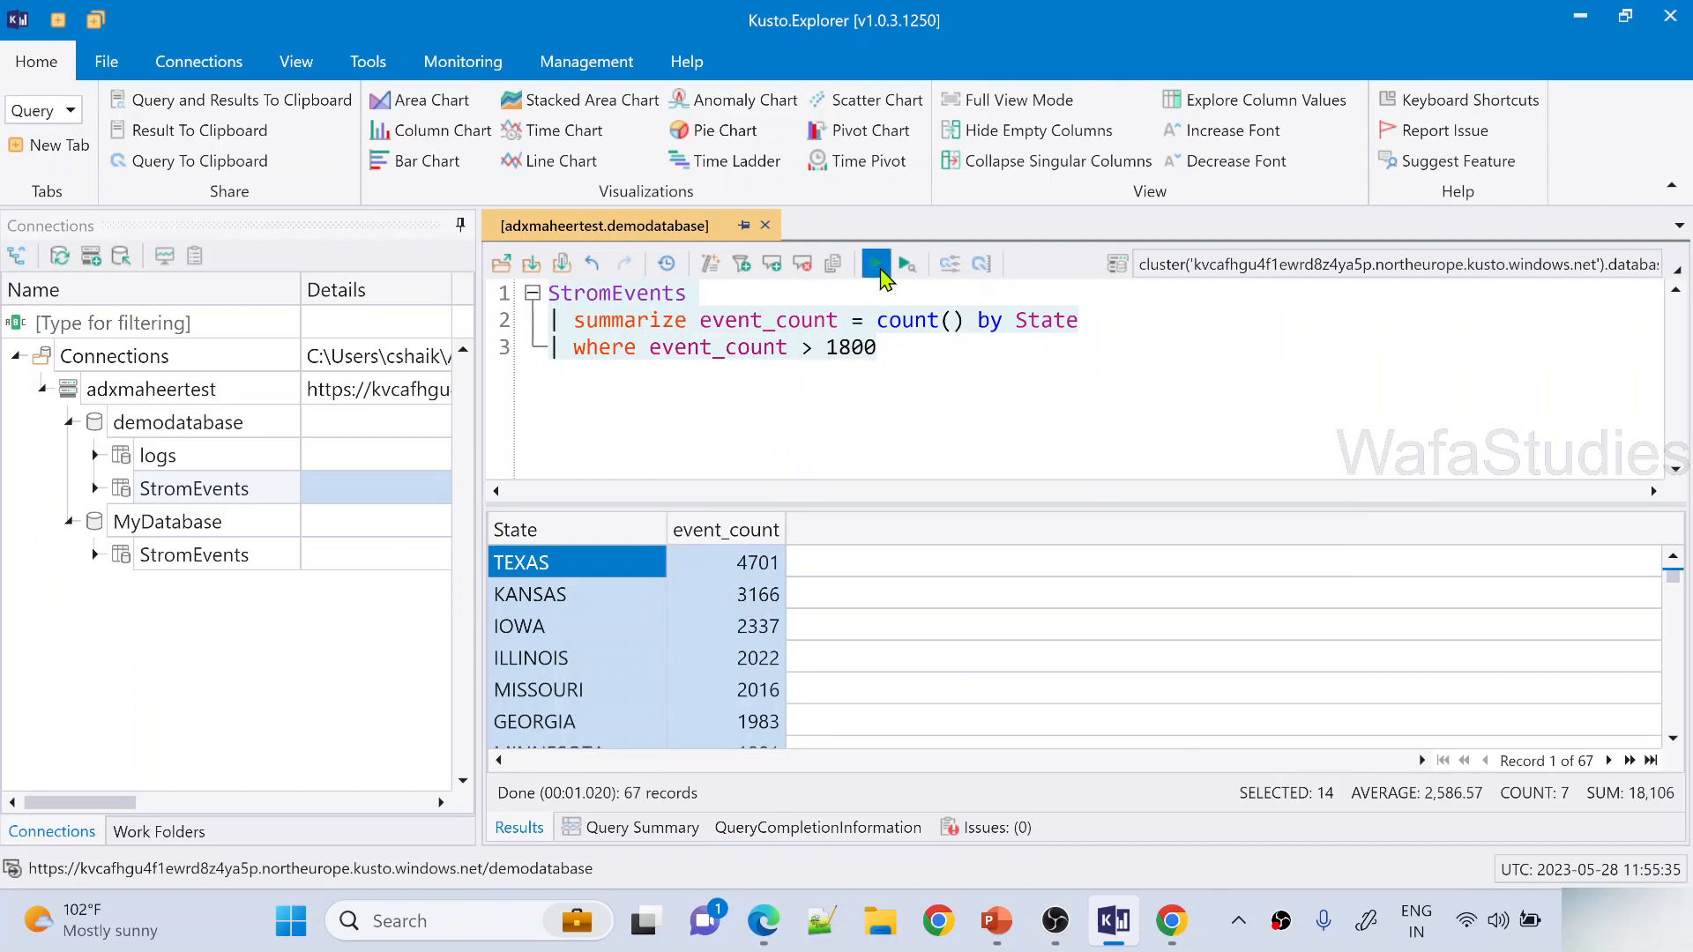
click(877, 265)
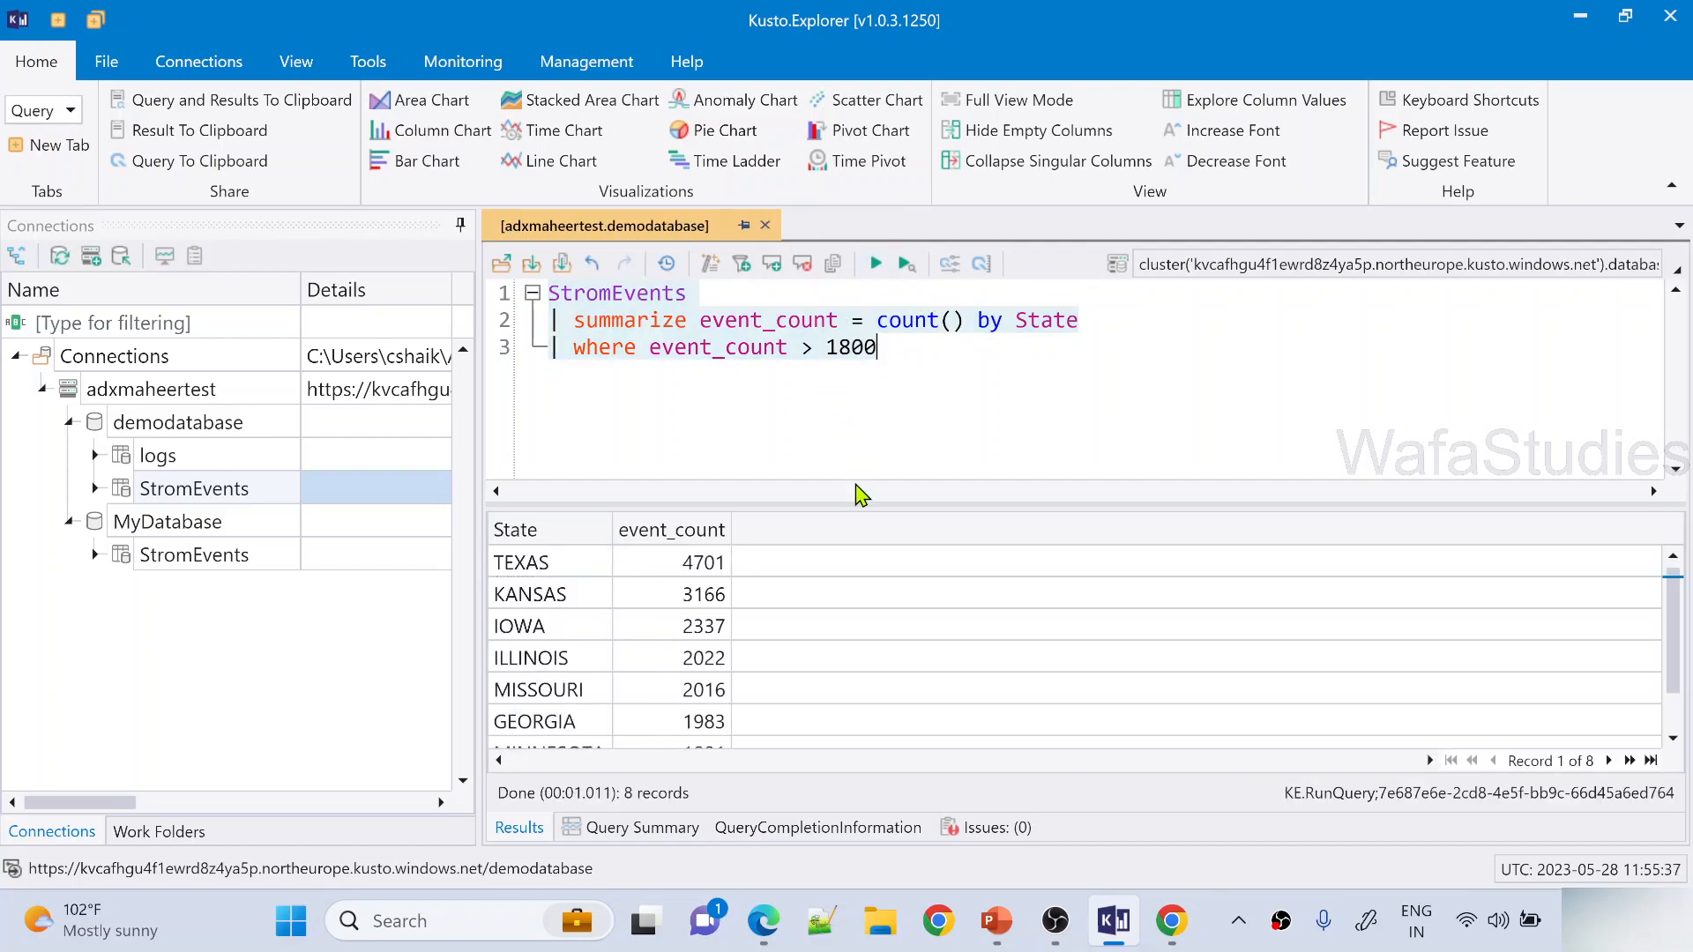
Check the filtered states in a taller results pane and plot them as a bar chart, with the connections pane narrowed
drag(861, 460, 867, 416)
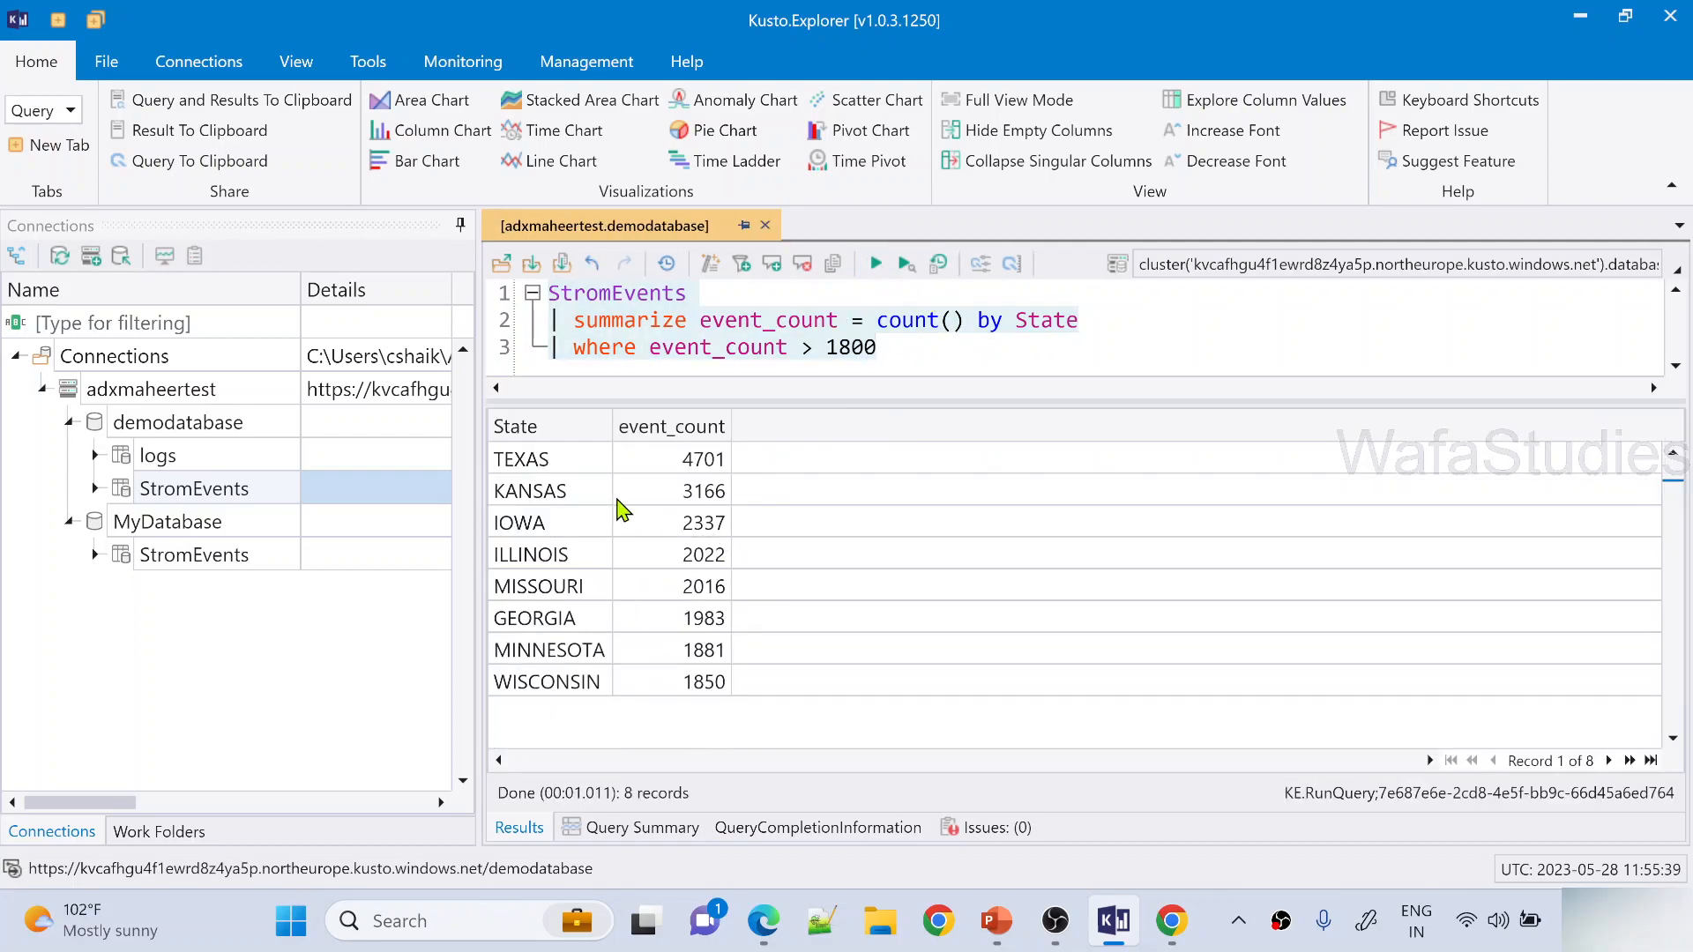
drag(560, 462, 641, 682)
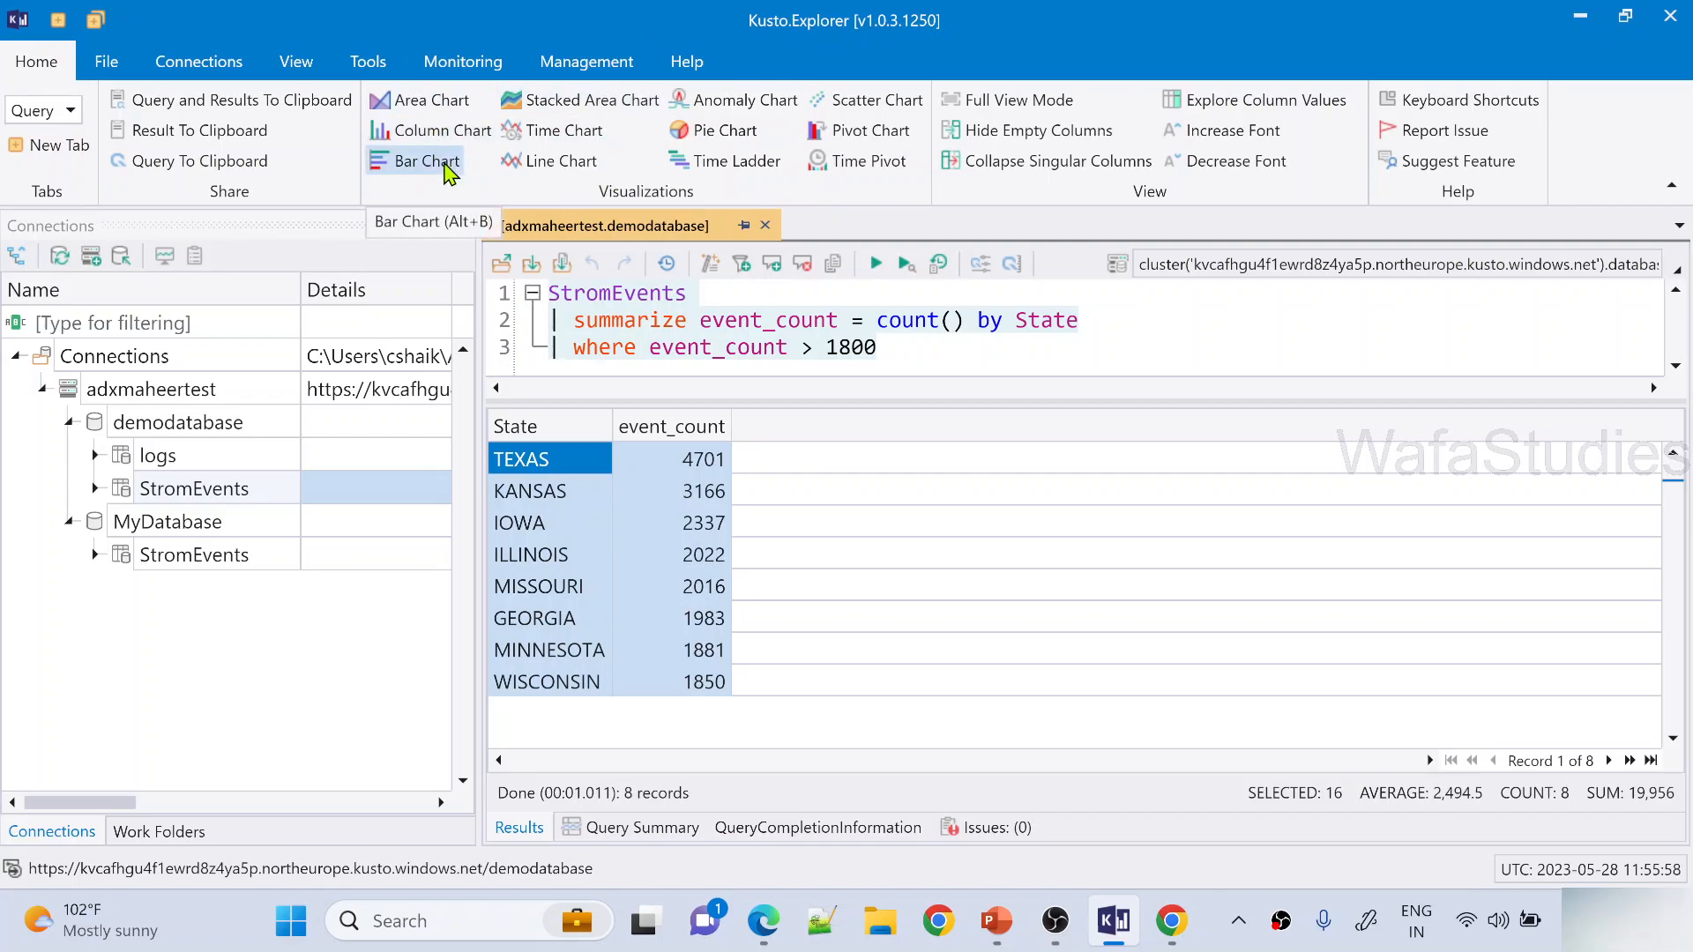
click(421, 161)
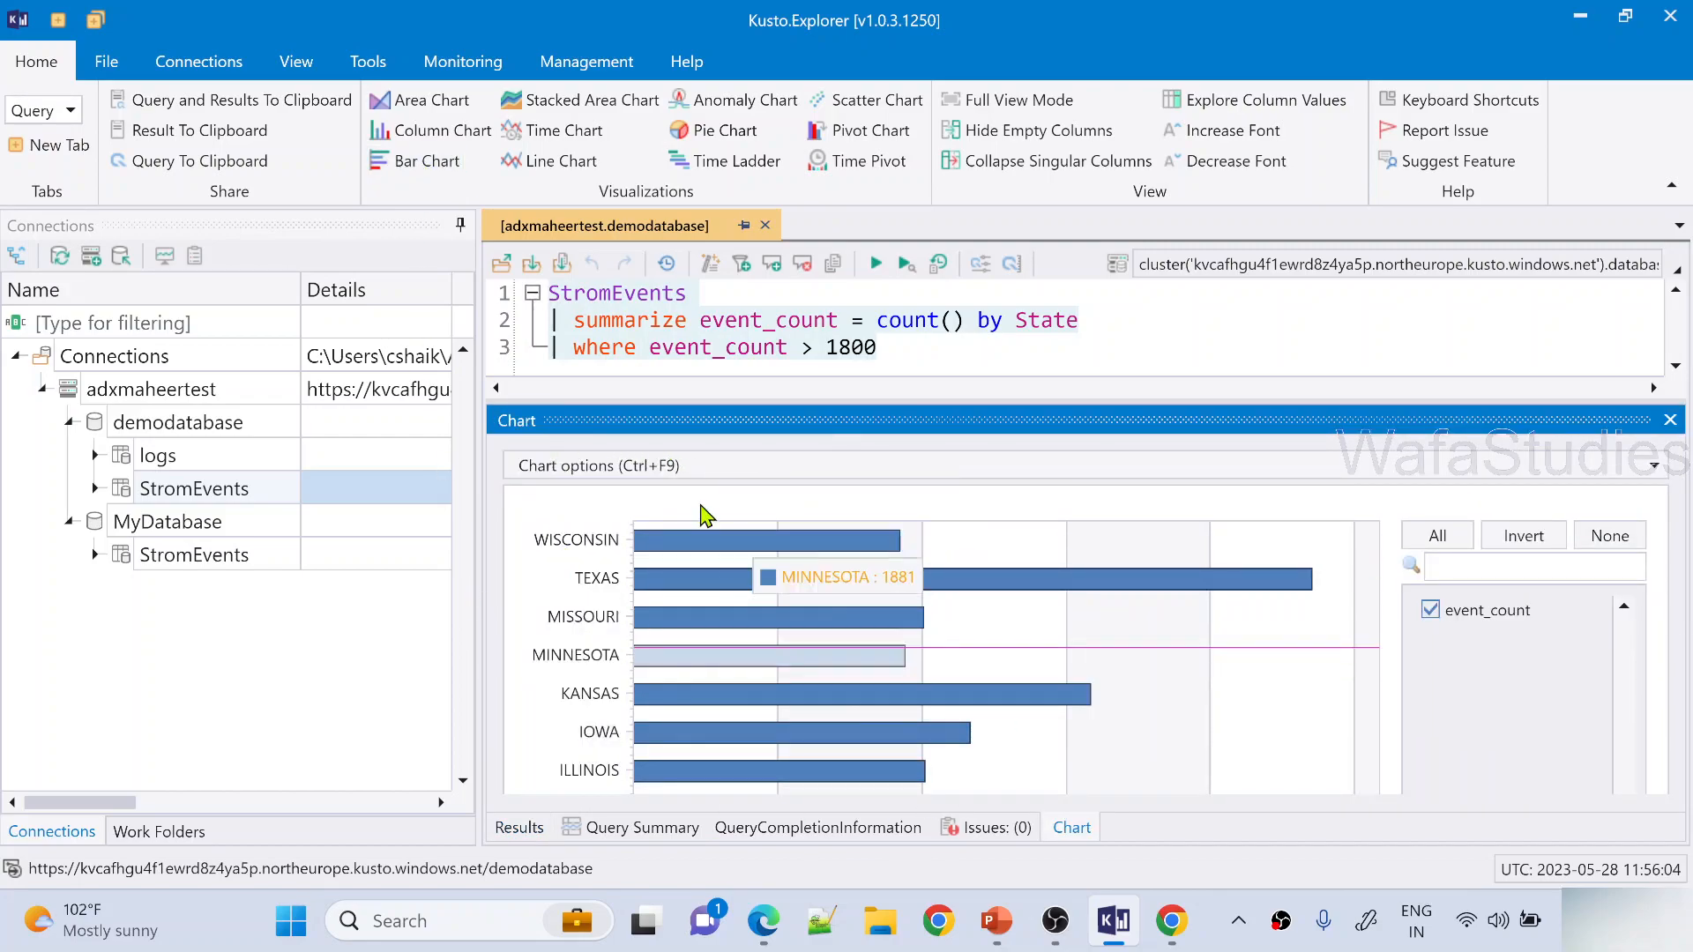
drag(483, 496, 302, 494)
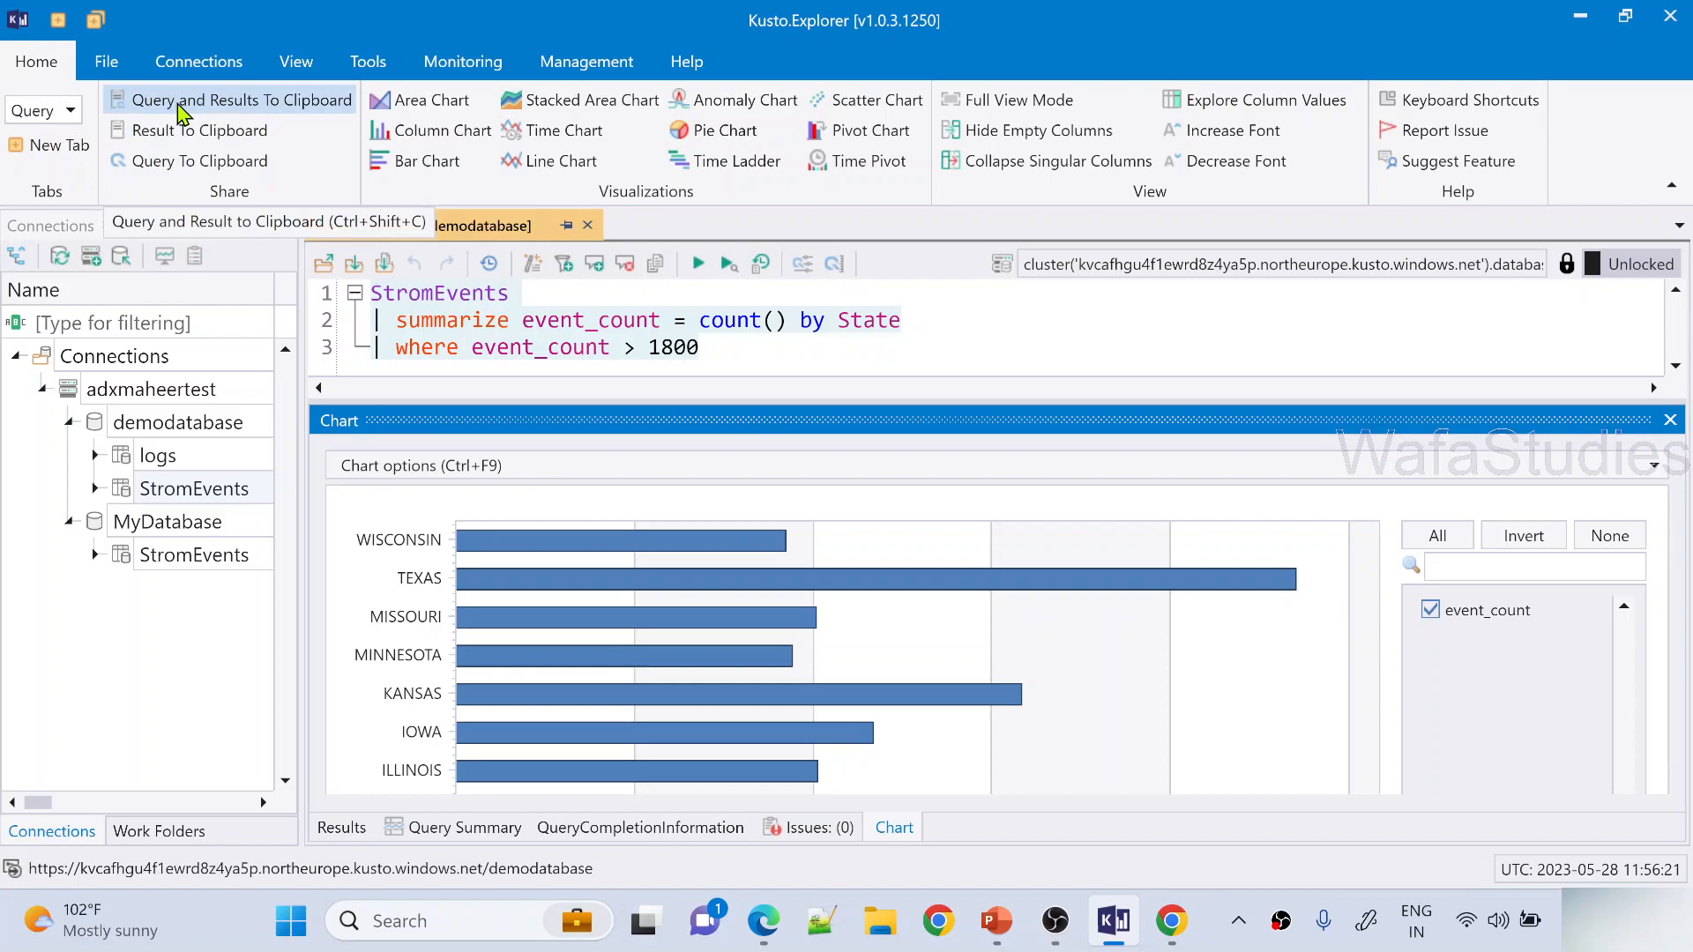
Copy the query and its results to the clipboard and open a new blank document in Word
click(258, 107)
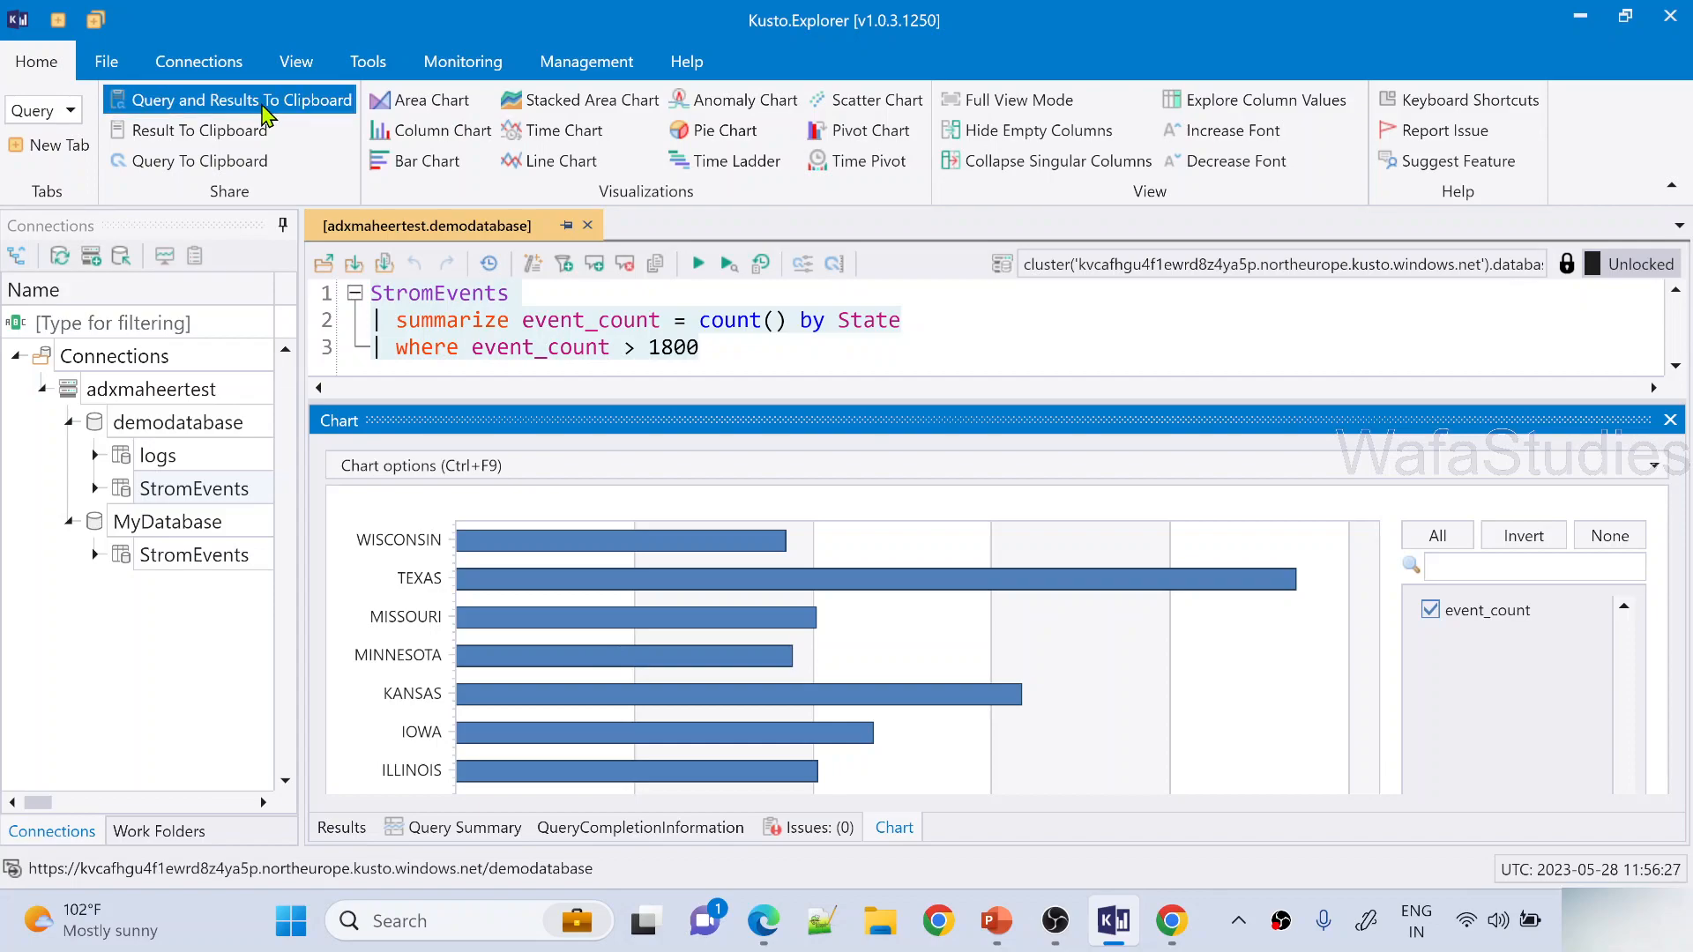
click(262, 110)
key(super+r)
text(win)
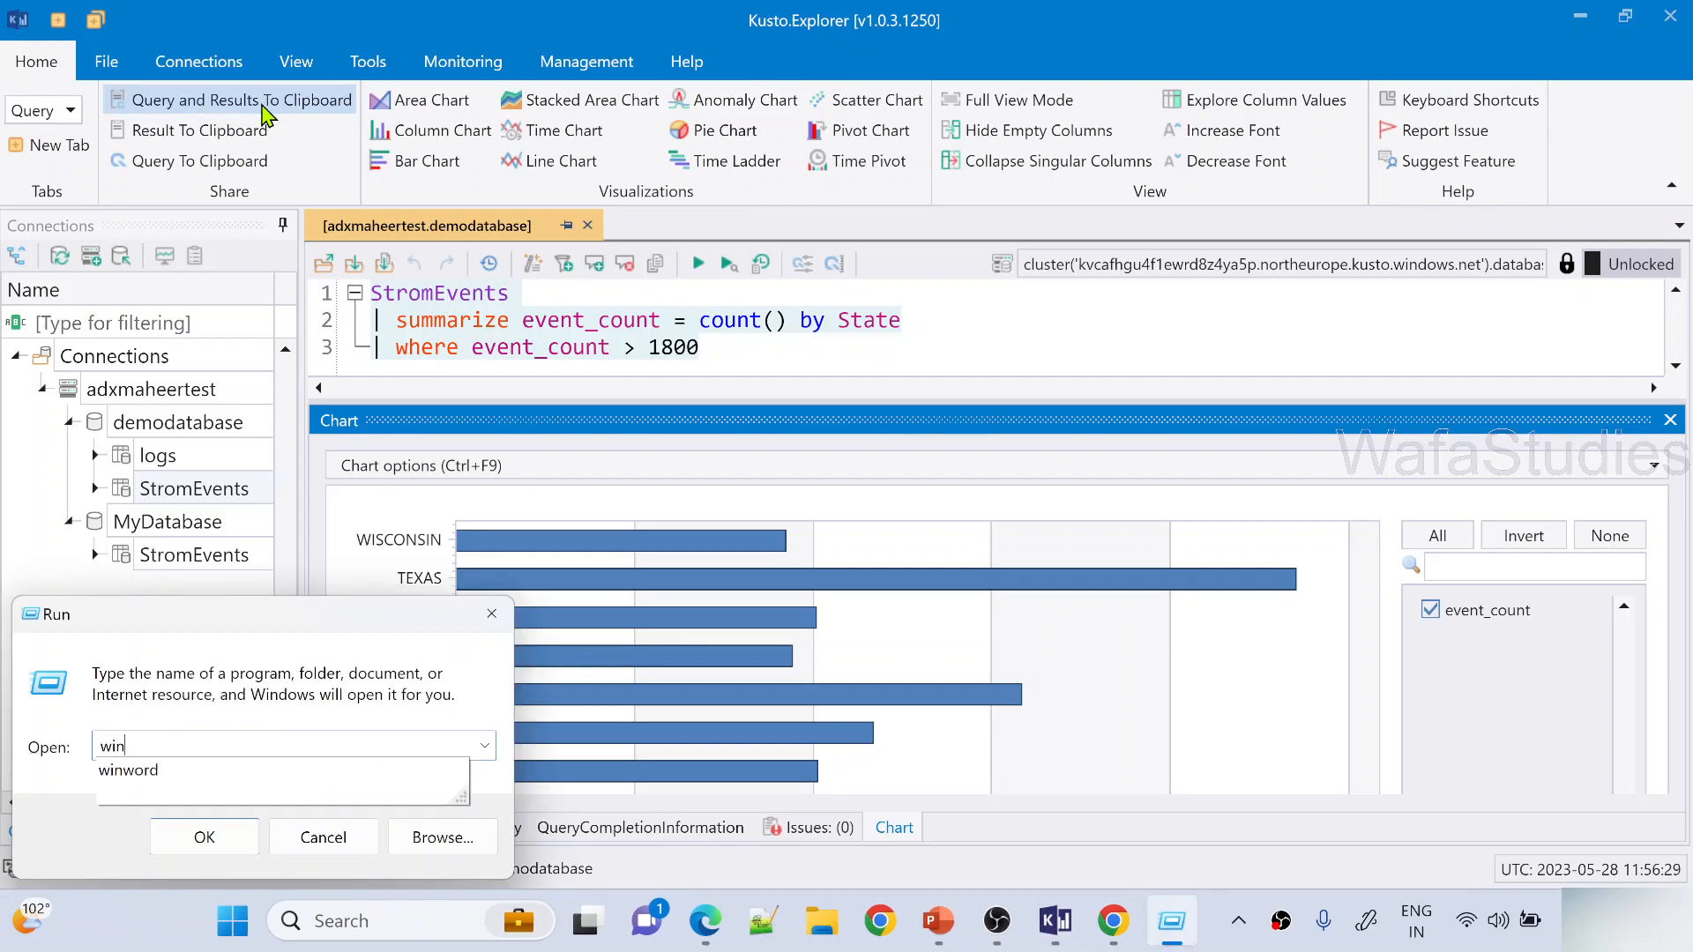
text(word)
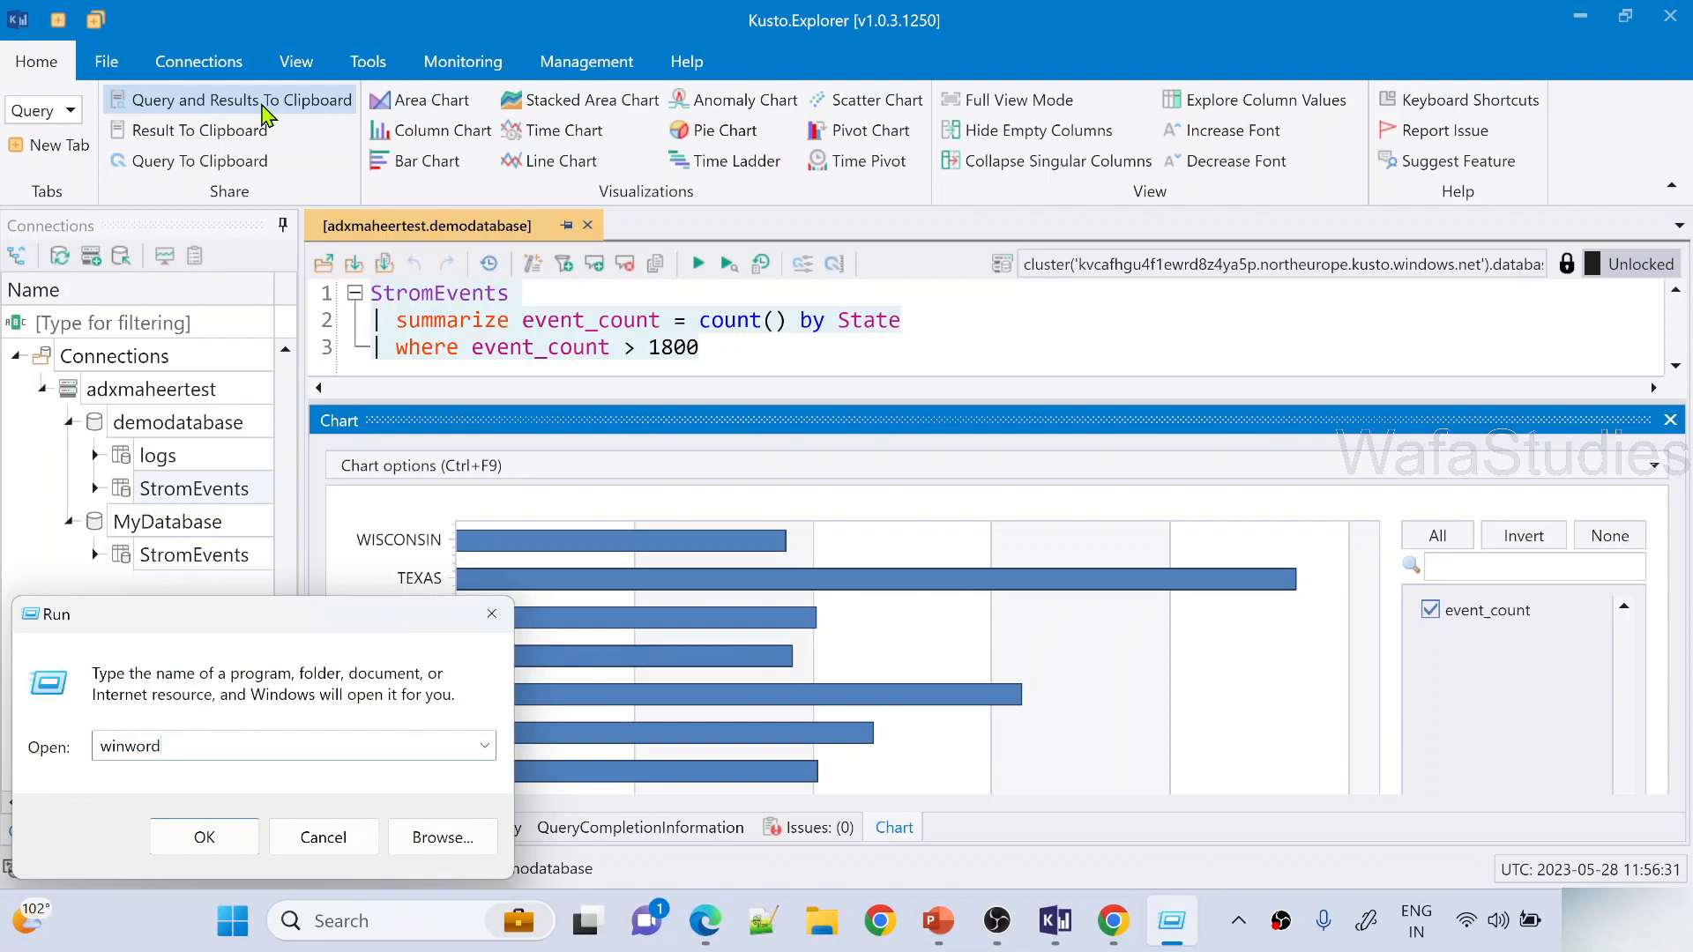
key(Return)
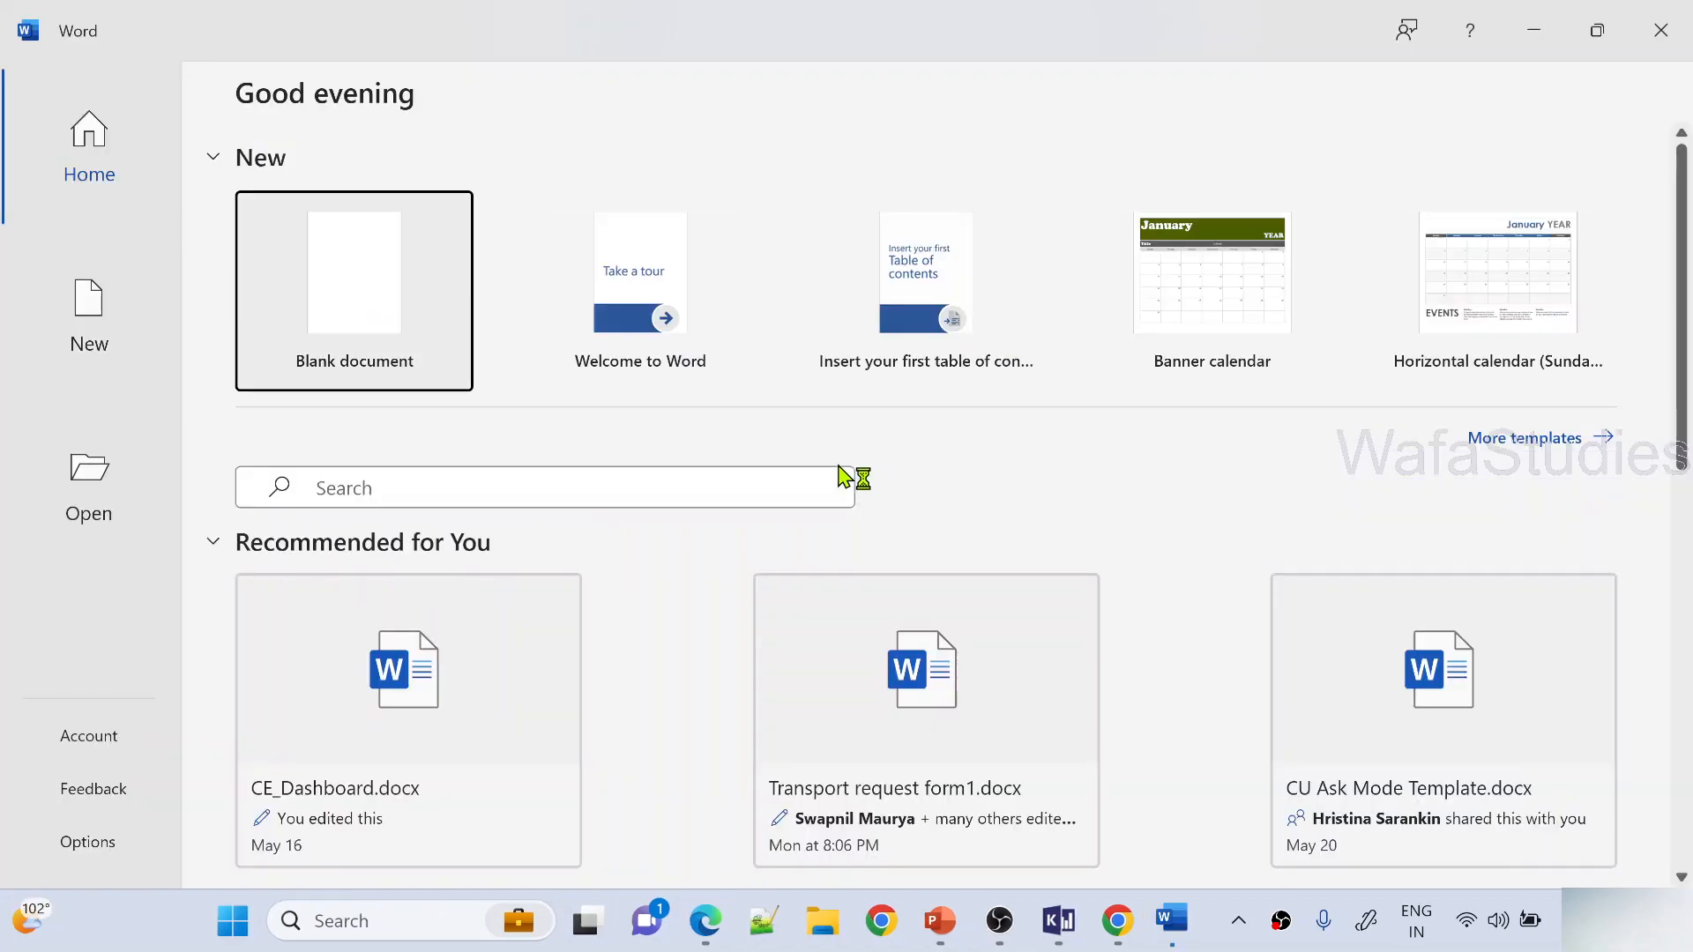
click(402, 327)
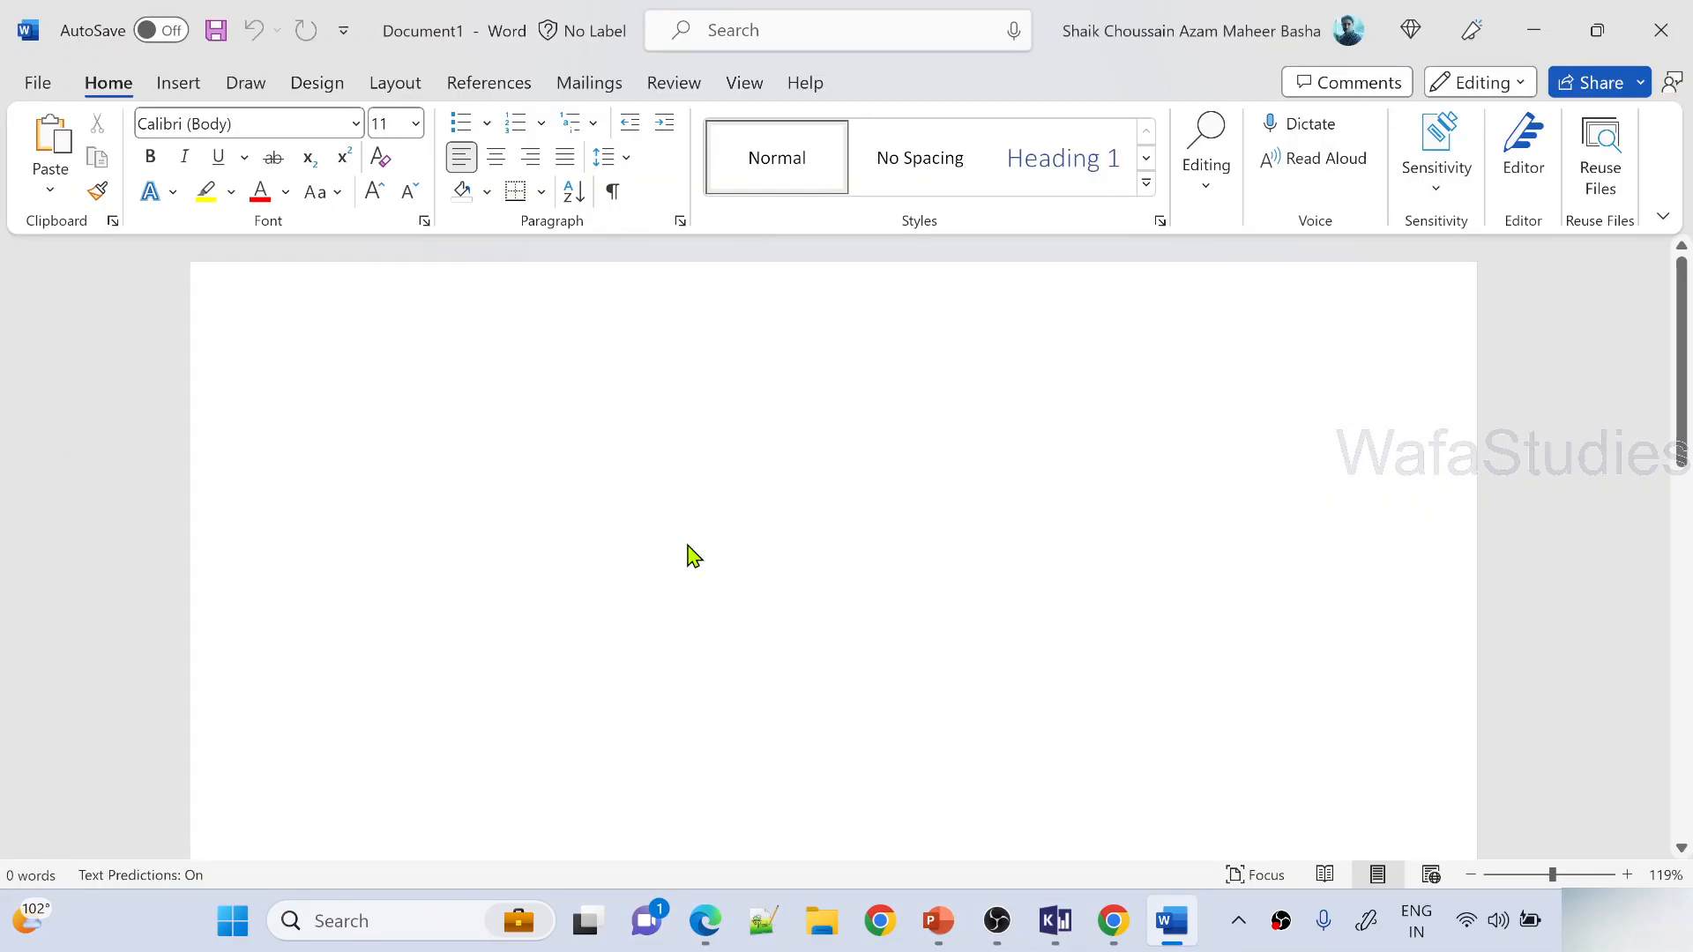
Paste the copied query and bar chart into the blank document and check the pasted content
text(Execute: [Web] [Desktop] [Web (Lens)] [Desktop (SAW)] https://kvcafhgu4f1ewrd8z4ya5p.northeurope.kusto.windows.net/demodatabase StromEvents | summarize event_count = count() by State | where event_count > 1800)
scroll(837, 489, down, 3)
click(586, 564)
scroll(608, 551, up, 3)
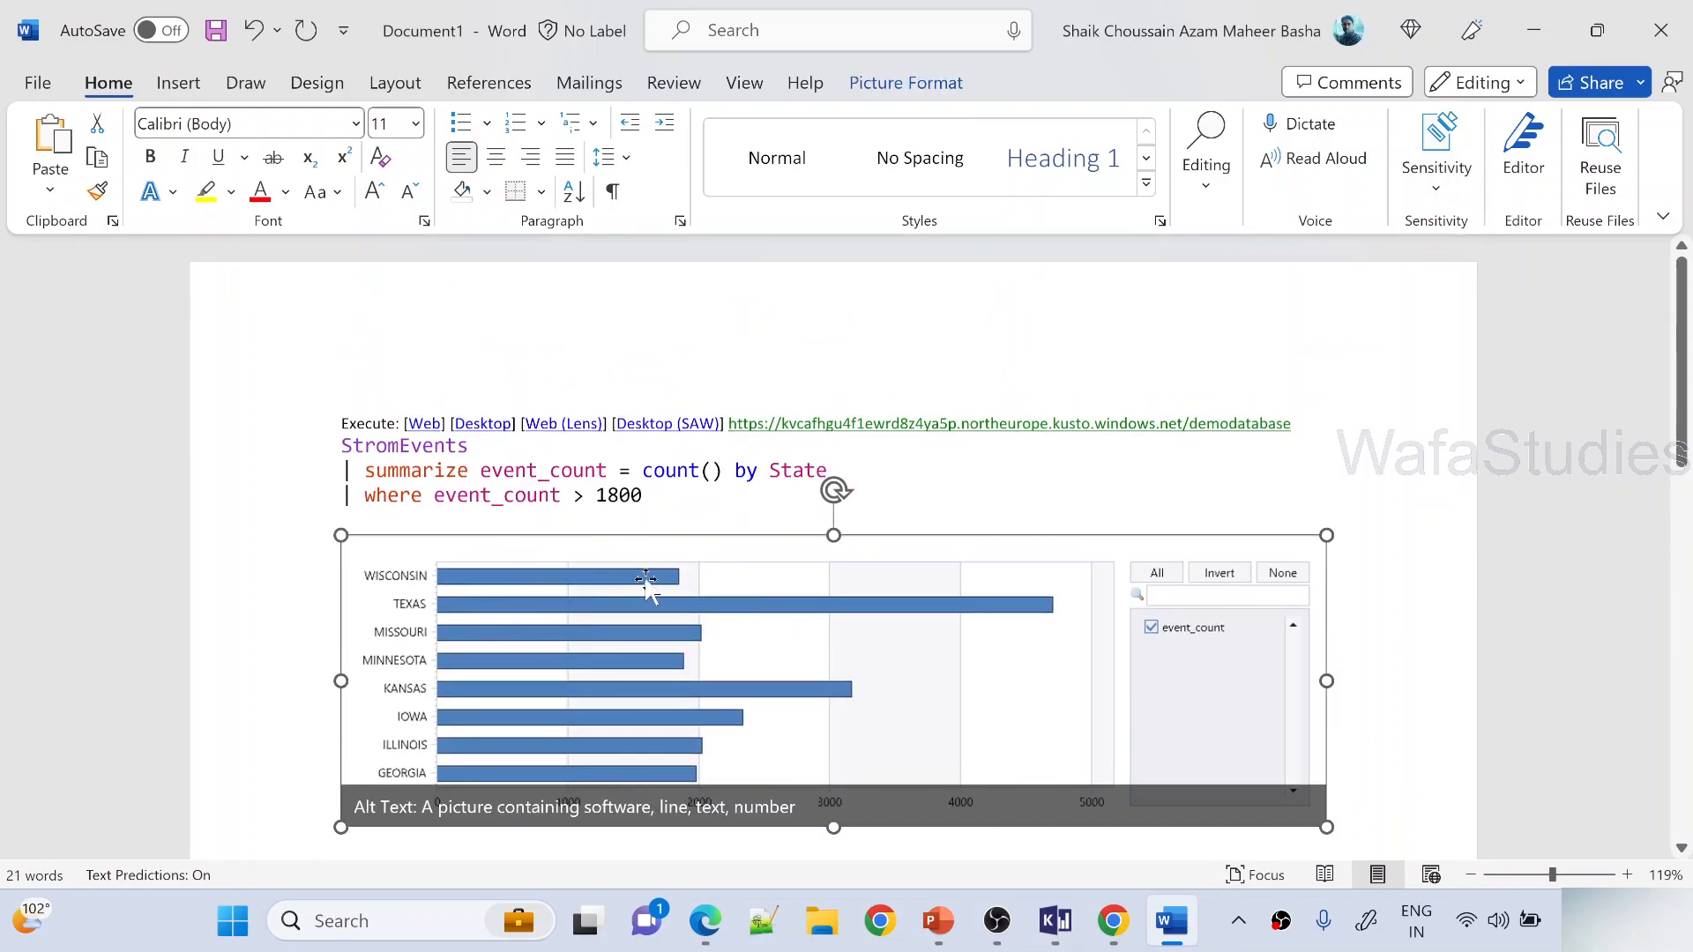
click(1420, 680)
click(1125, 668)
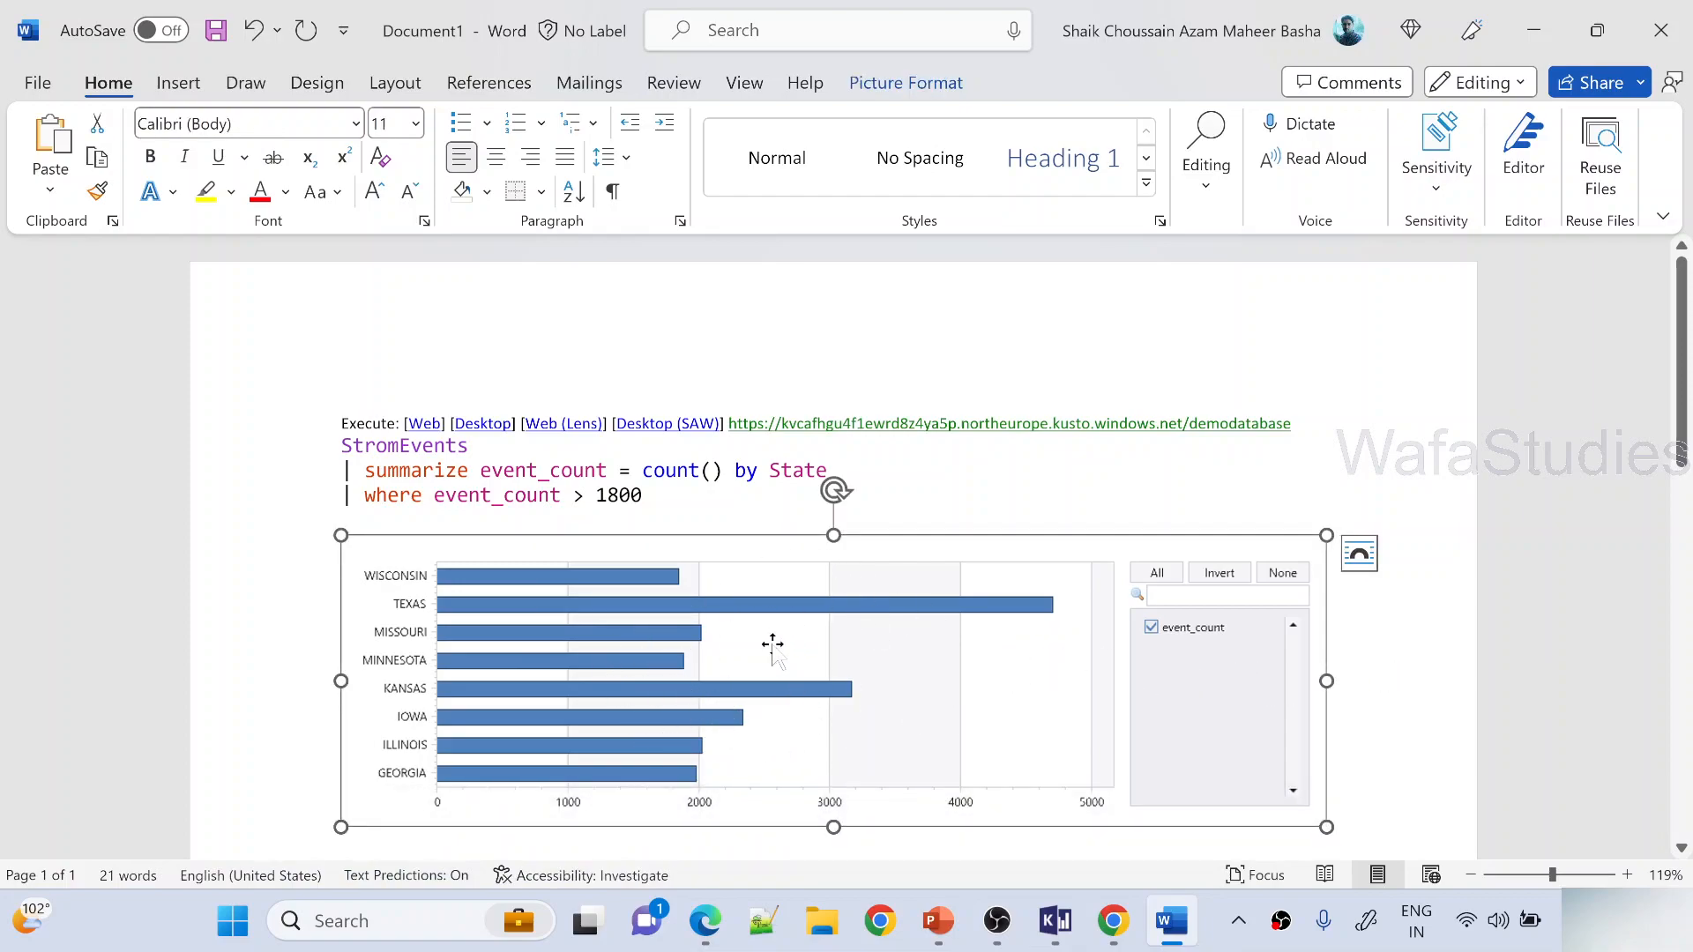
Examine the pasted StromEvents query lines above the bar chart in the Word document
drag(682, 506, 370, 451)
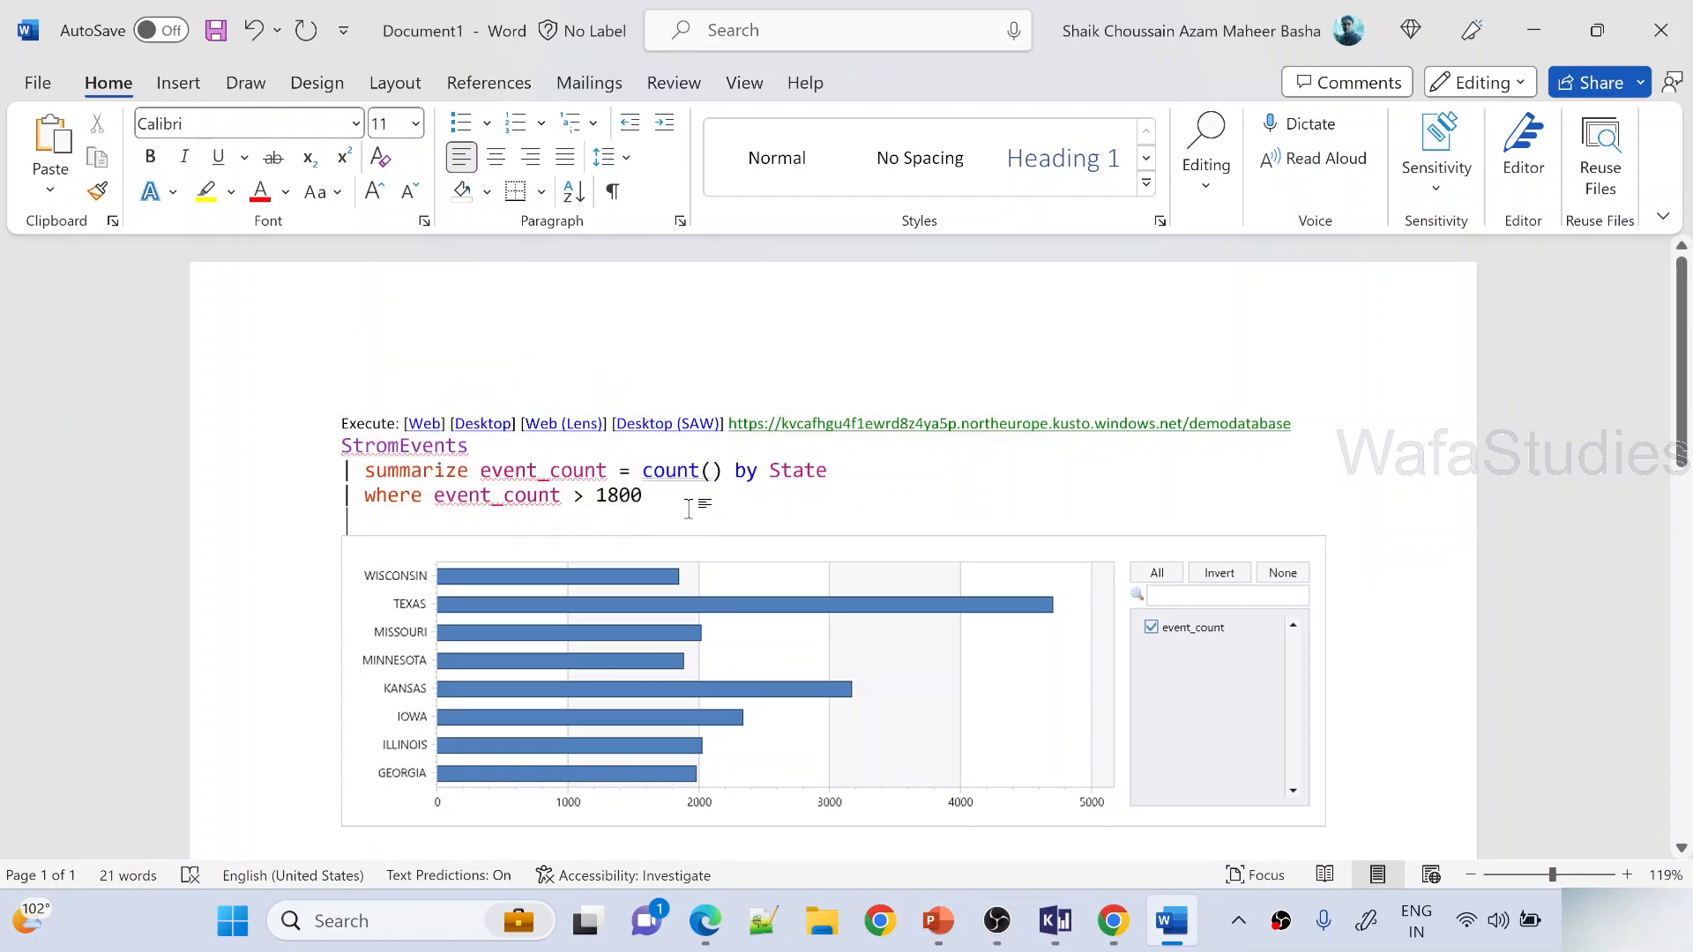
drag(684, 503, 310, 442)
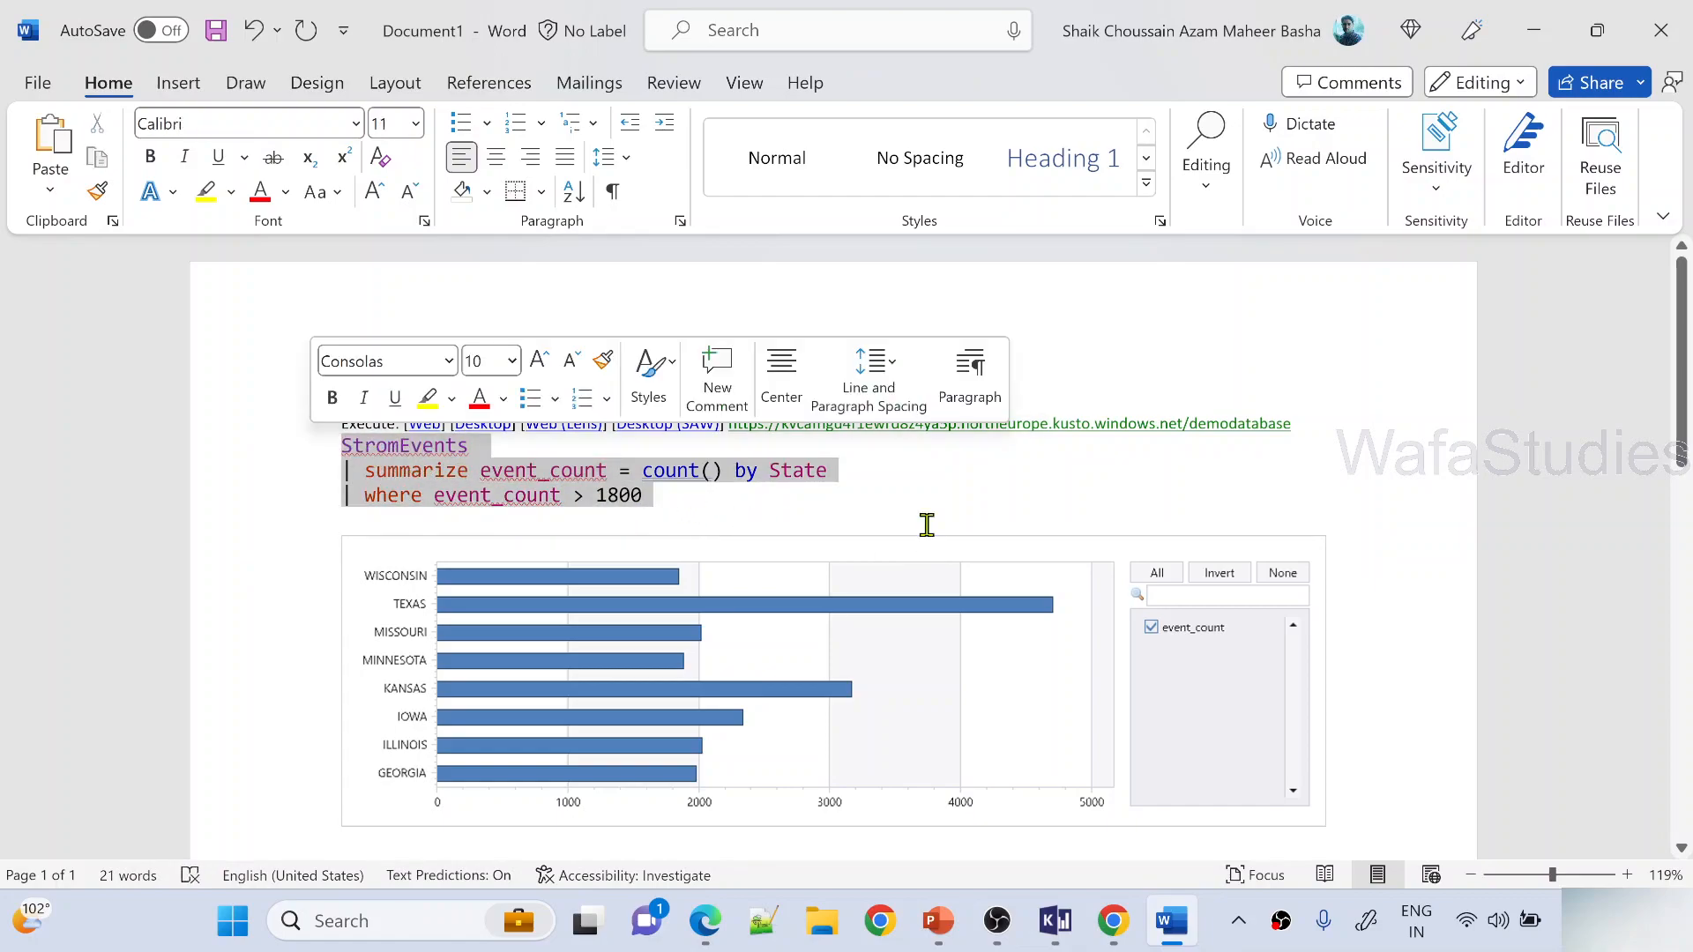
click(719, 495)
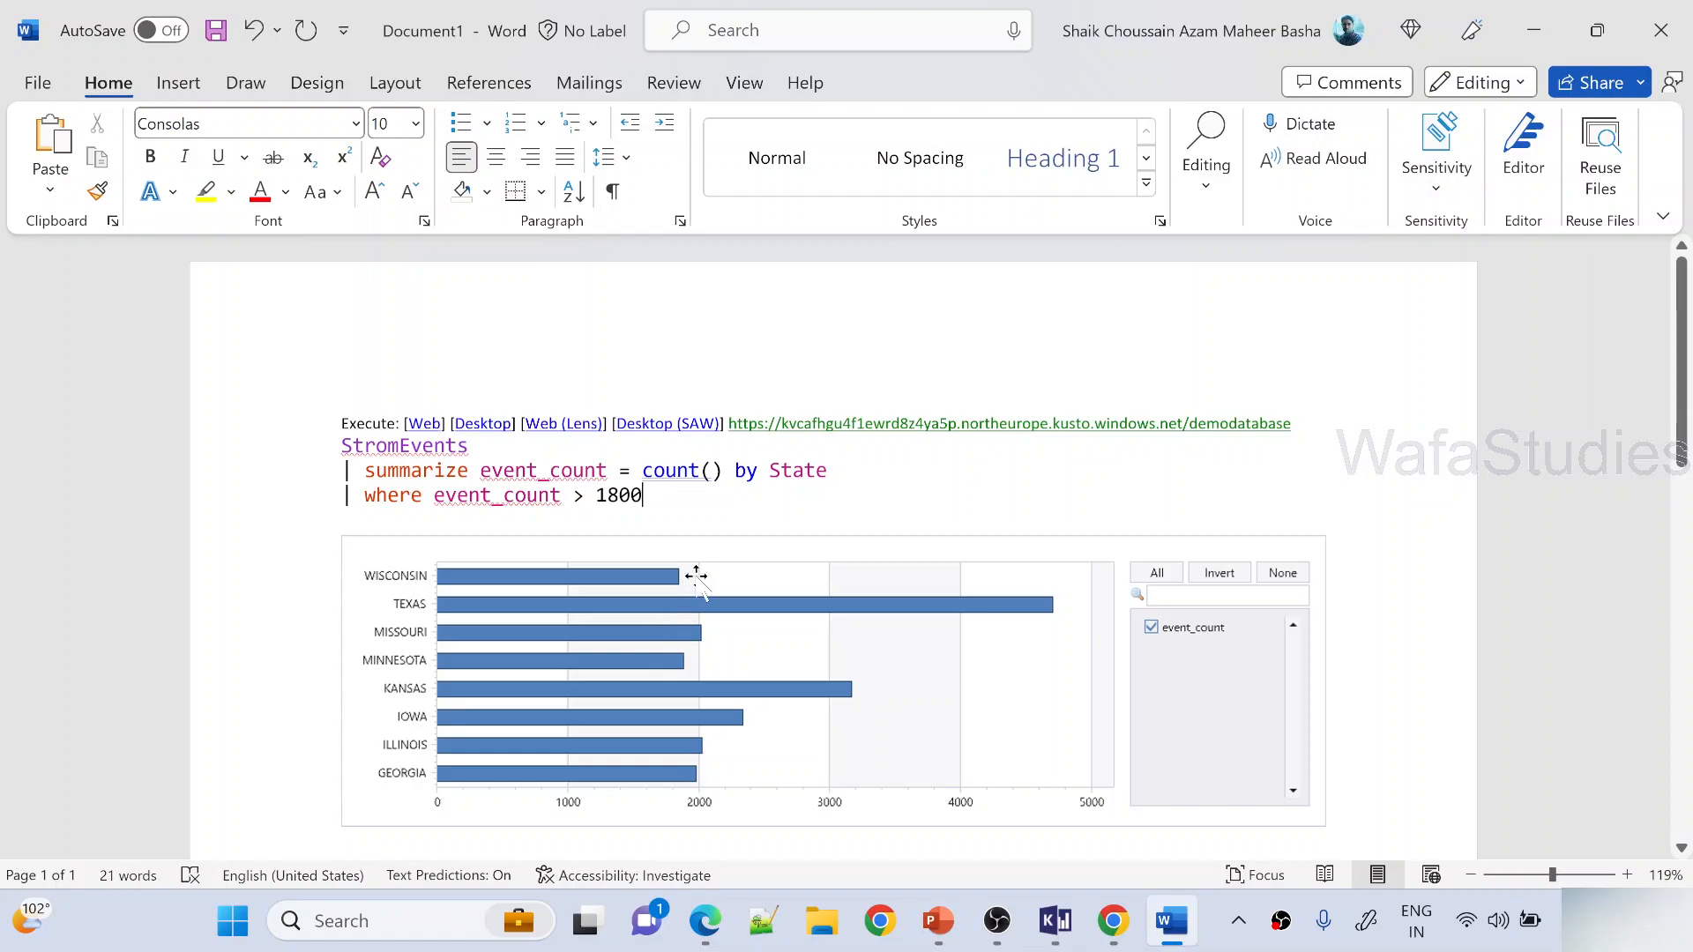
drag(684, 494, 341, 445)
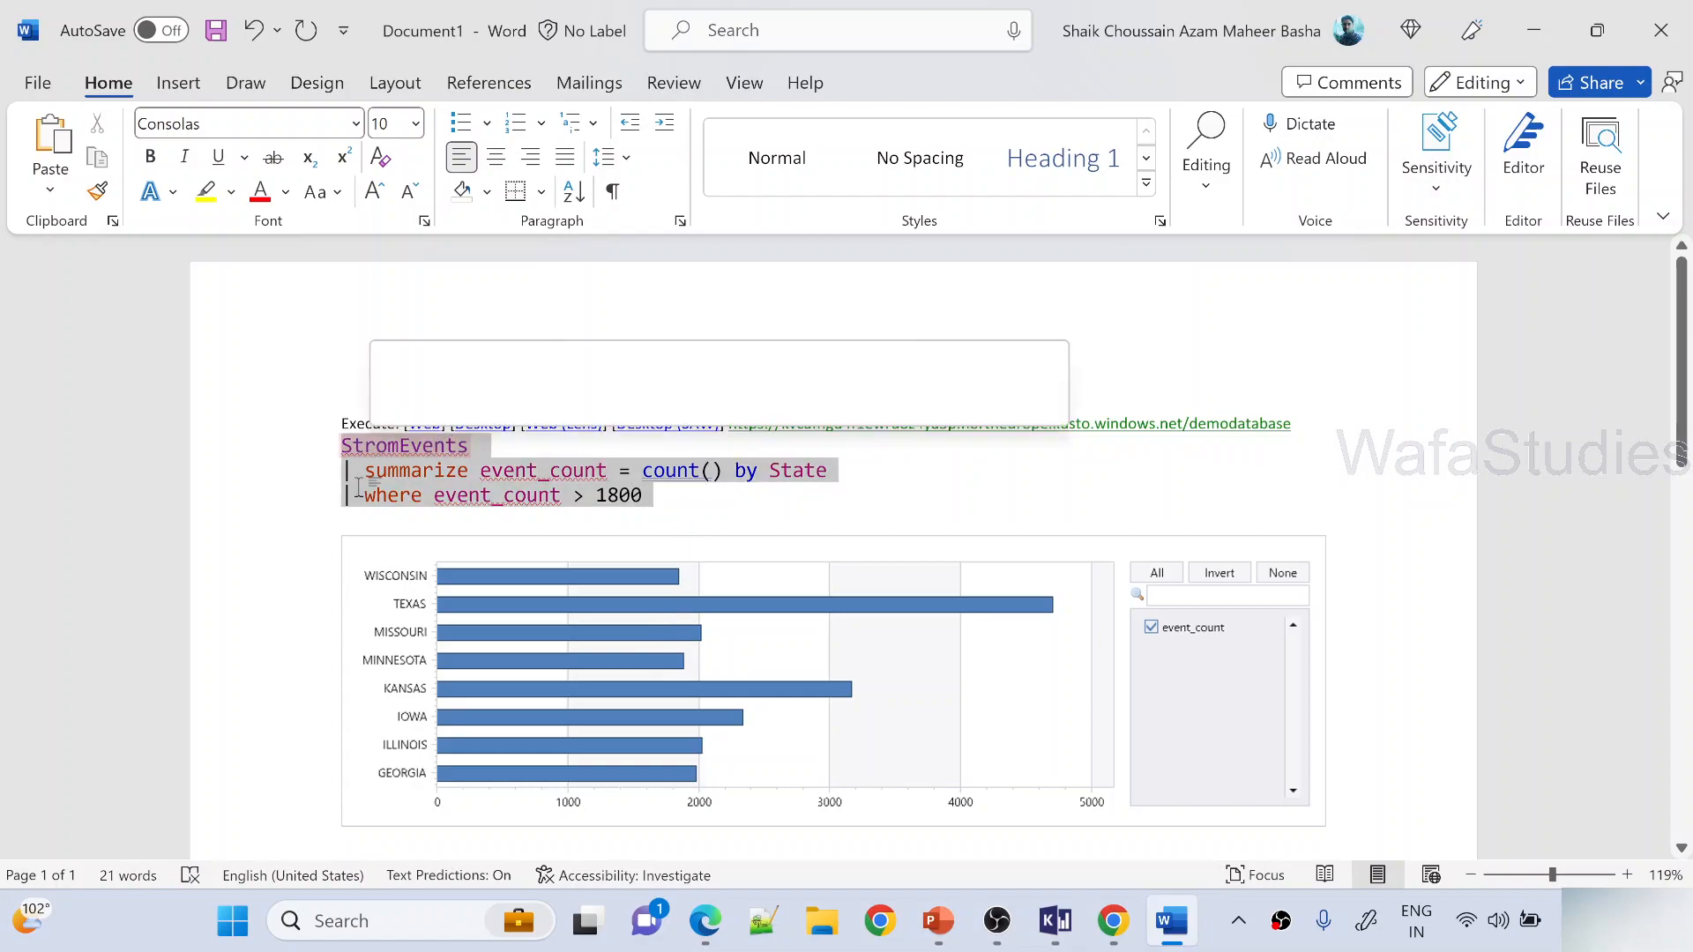
Switch to Kusto.Explorer, collapse the adxmaheertest cluster and delete the whole query from the editor
key(alt+Tab)
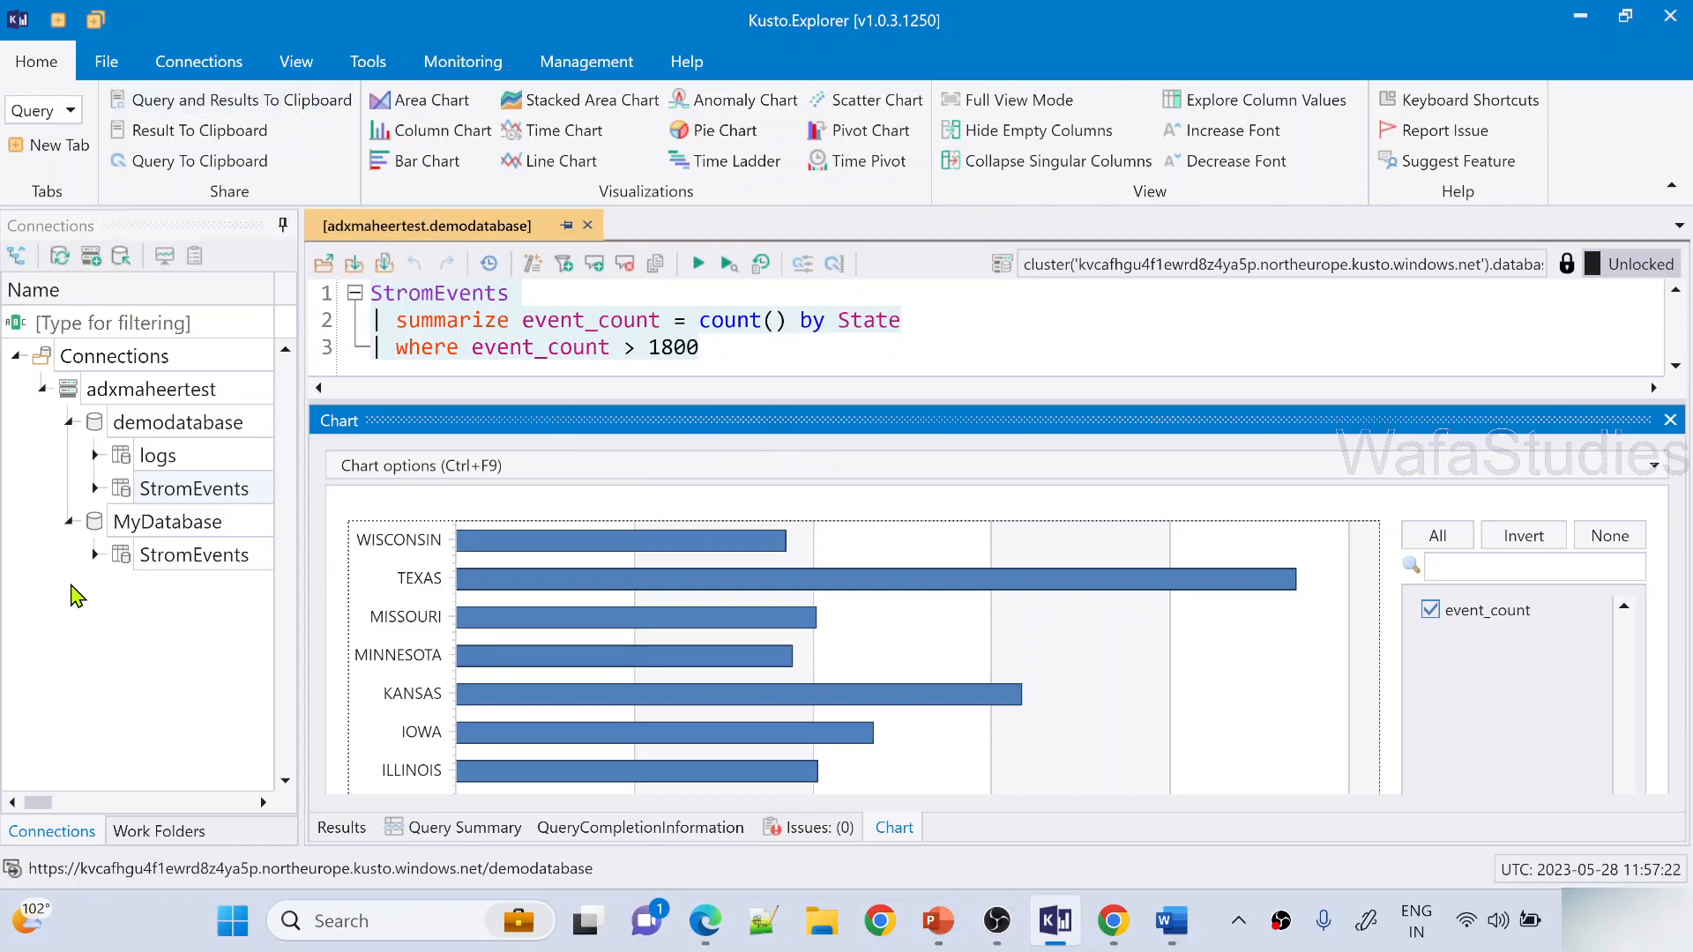
click(43, 389)
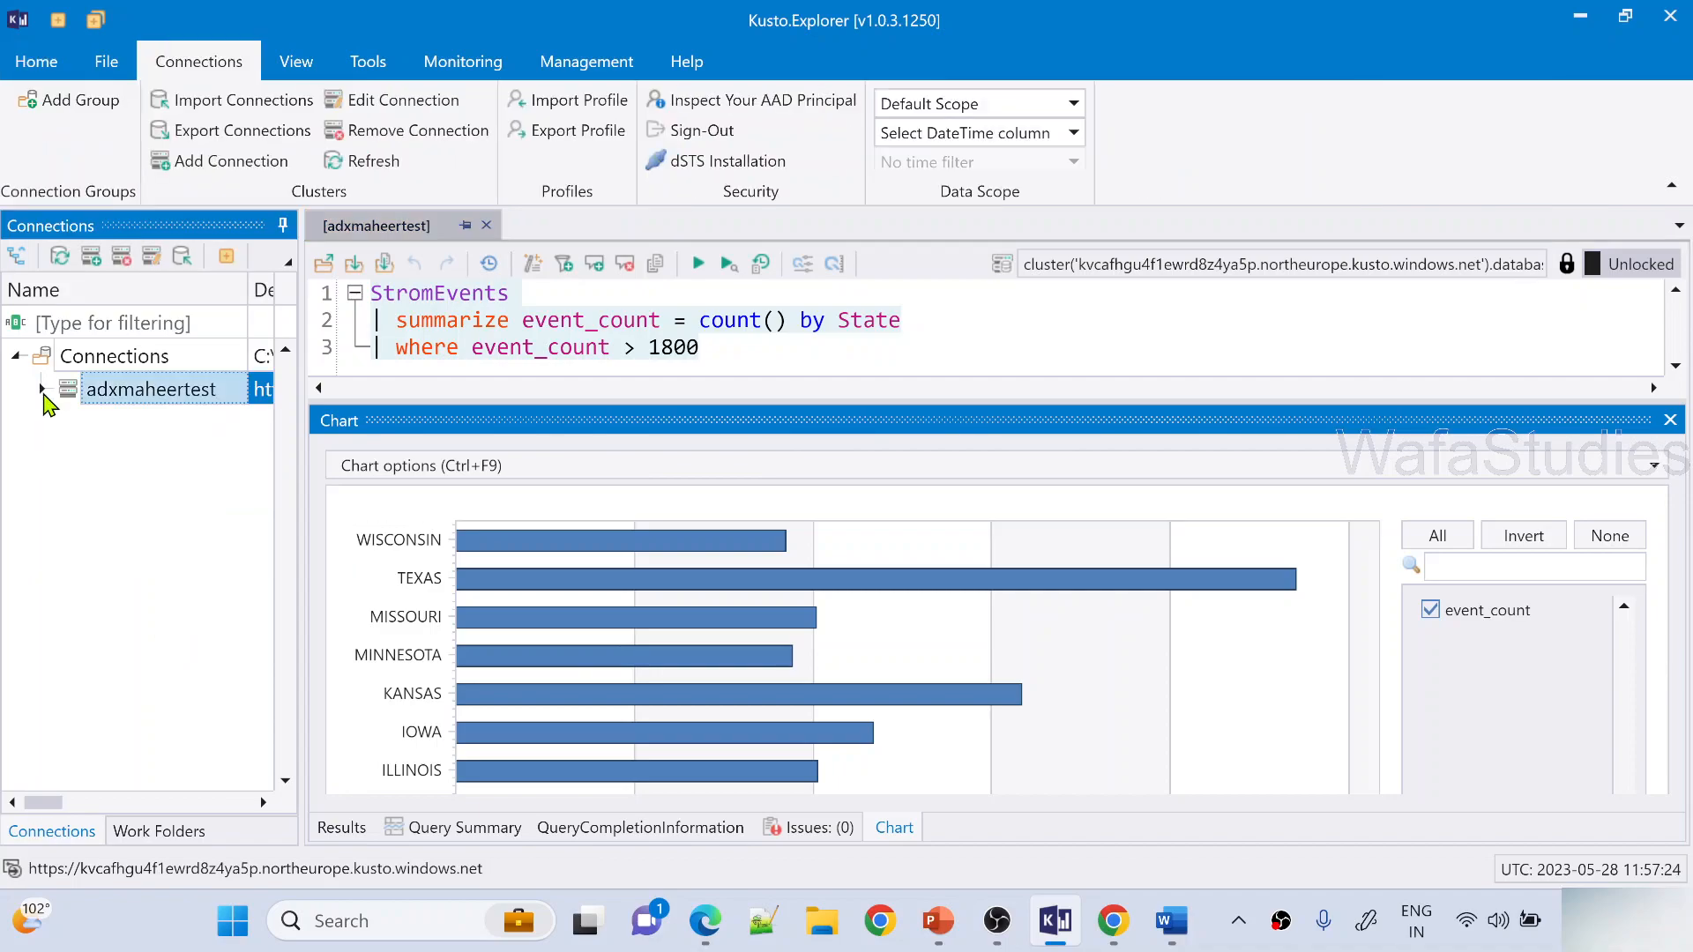
click(828, 340)
key(ctrl+a)
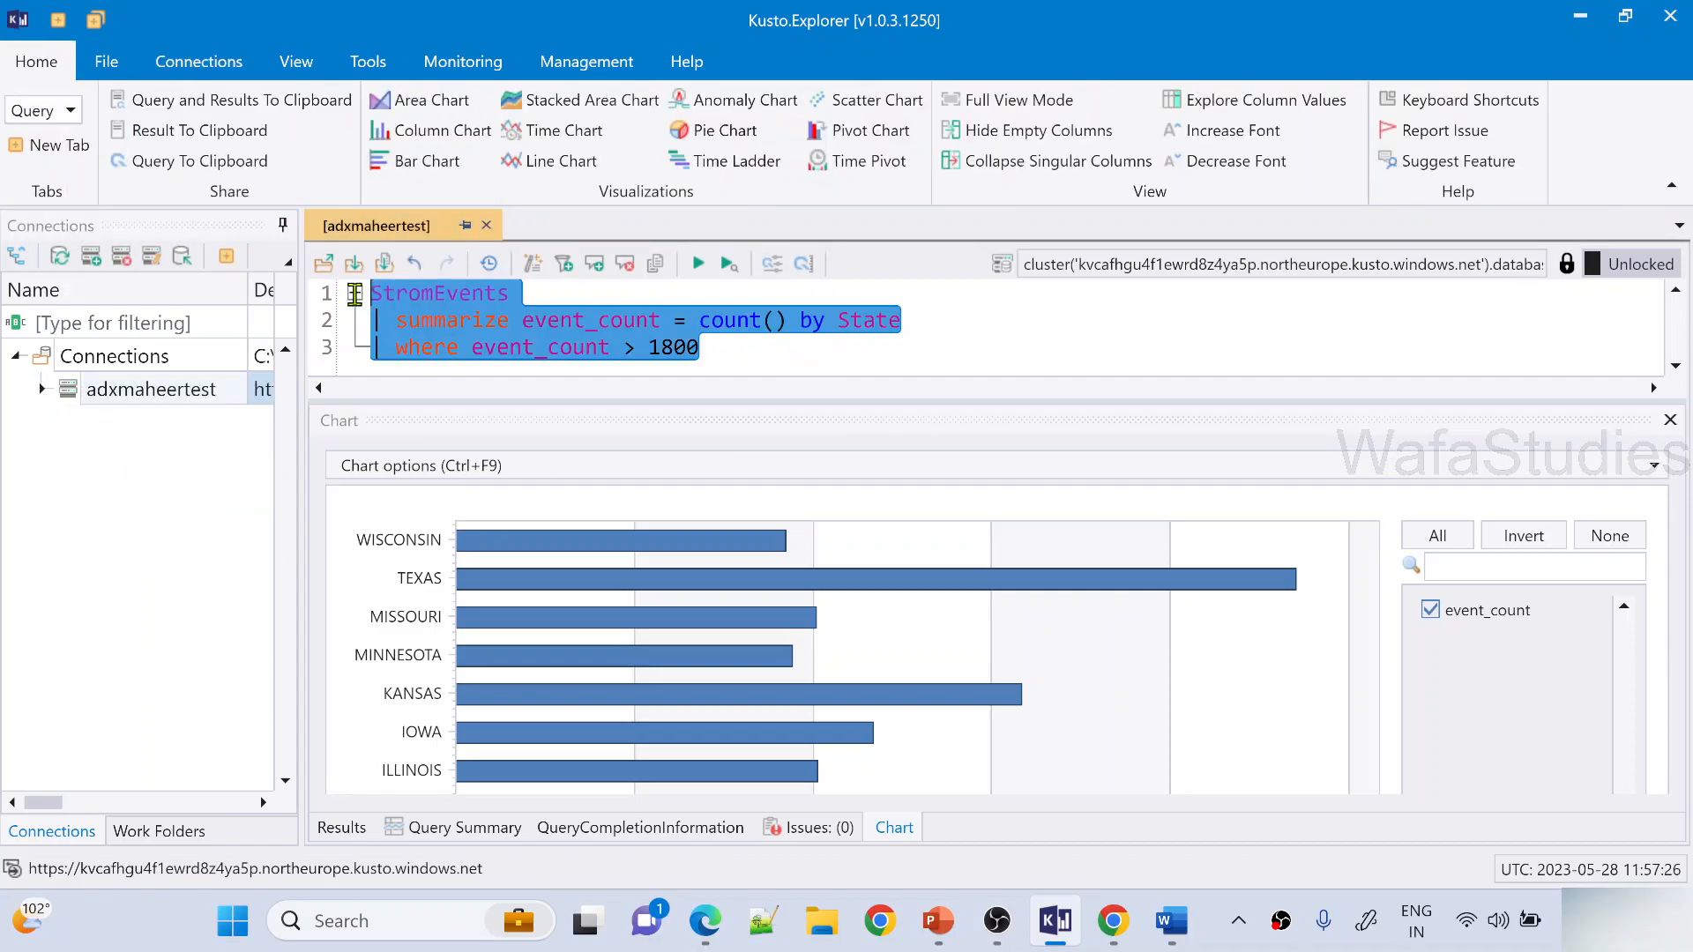
mouse_move(813, 614)
key(Delete)
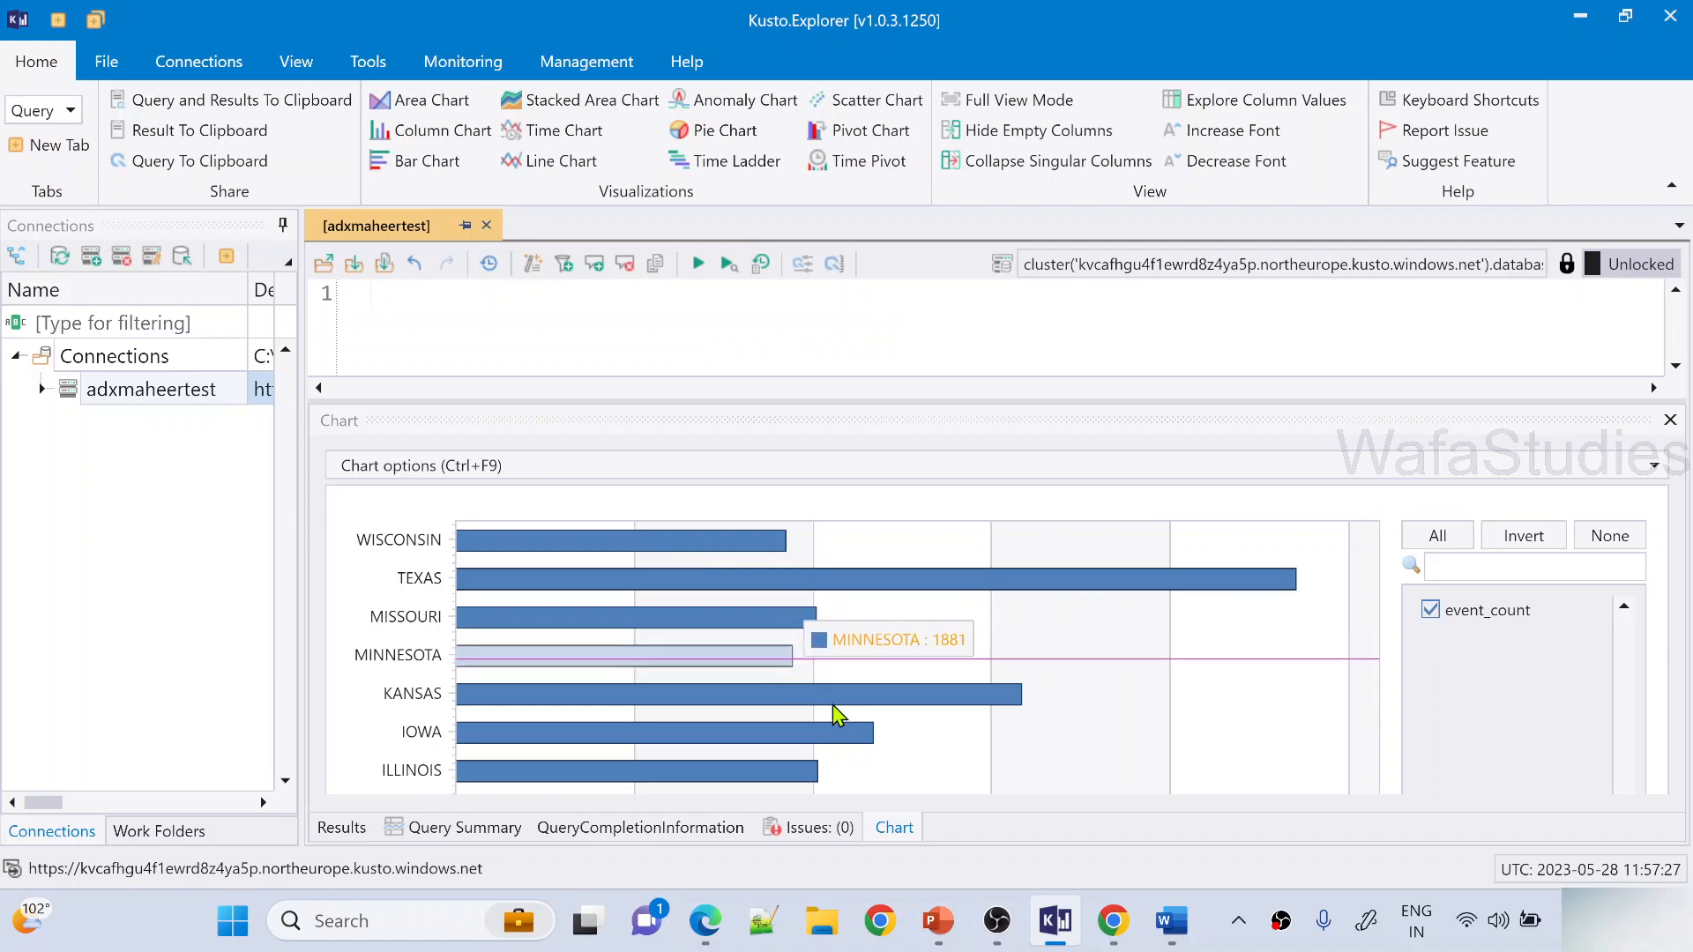
Make the query editor taller and the connections pane wider, and search the connections for "St"
drag(752, 495, 399, 529)
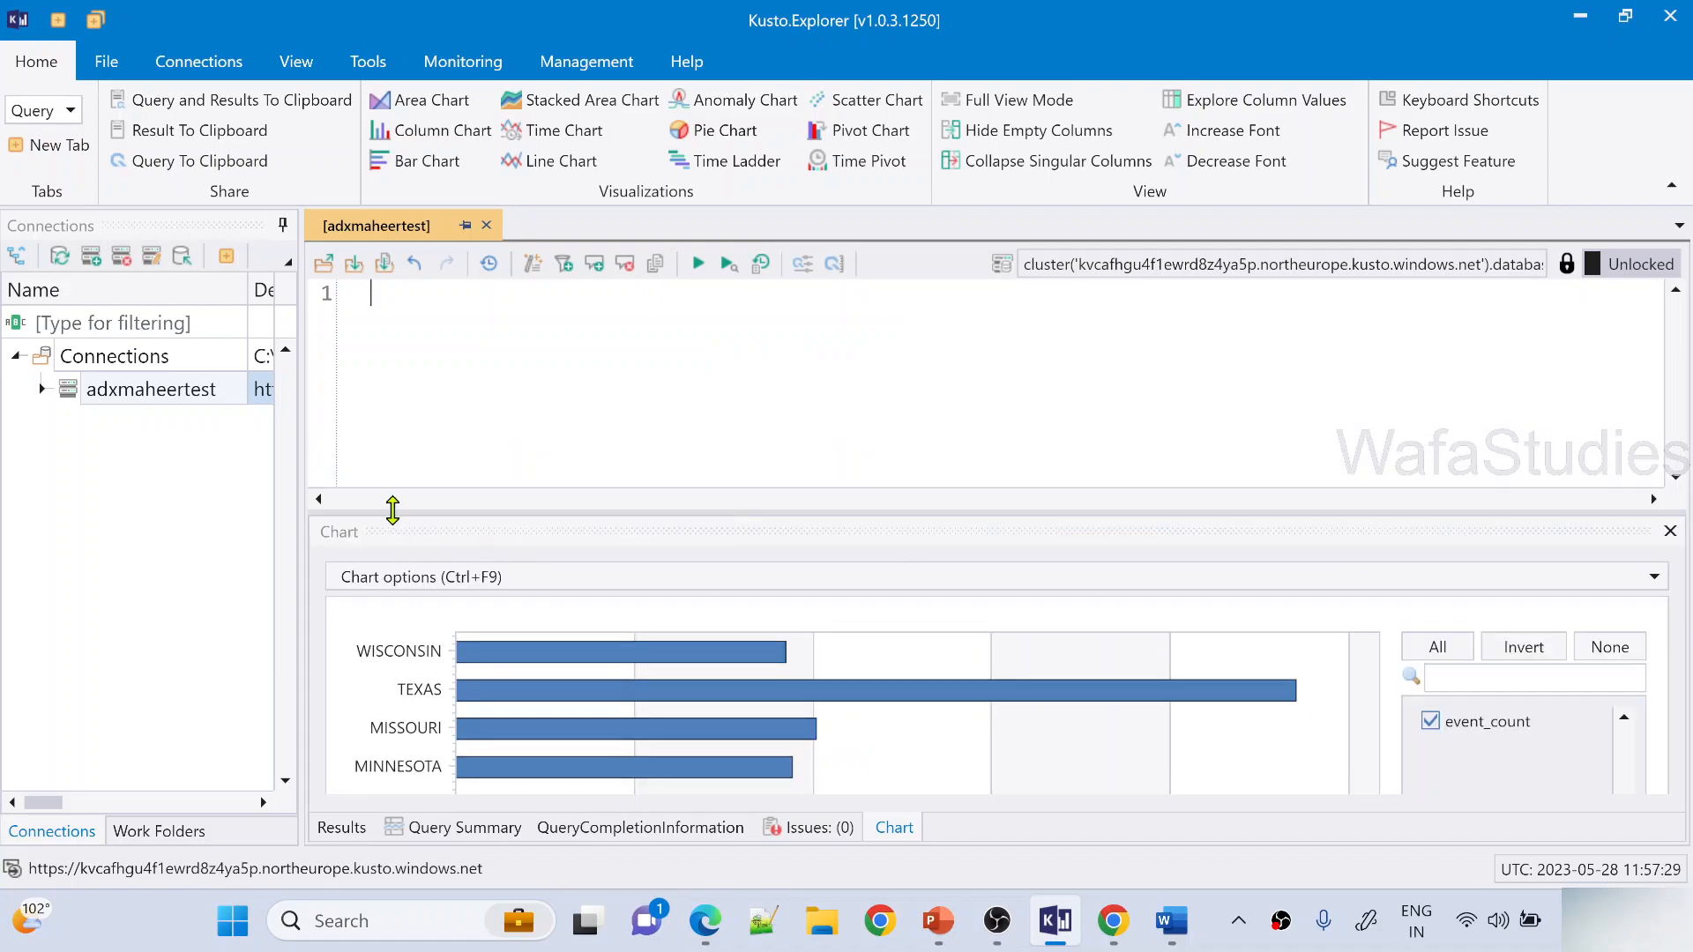
drag(302, 468, 823, 461)
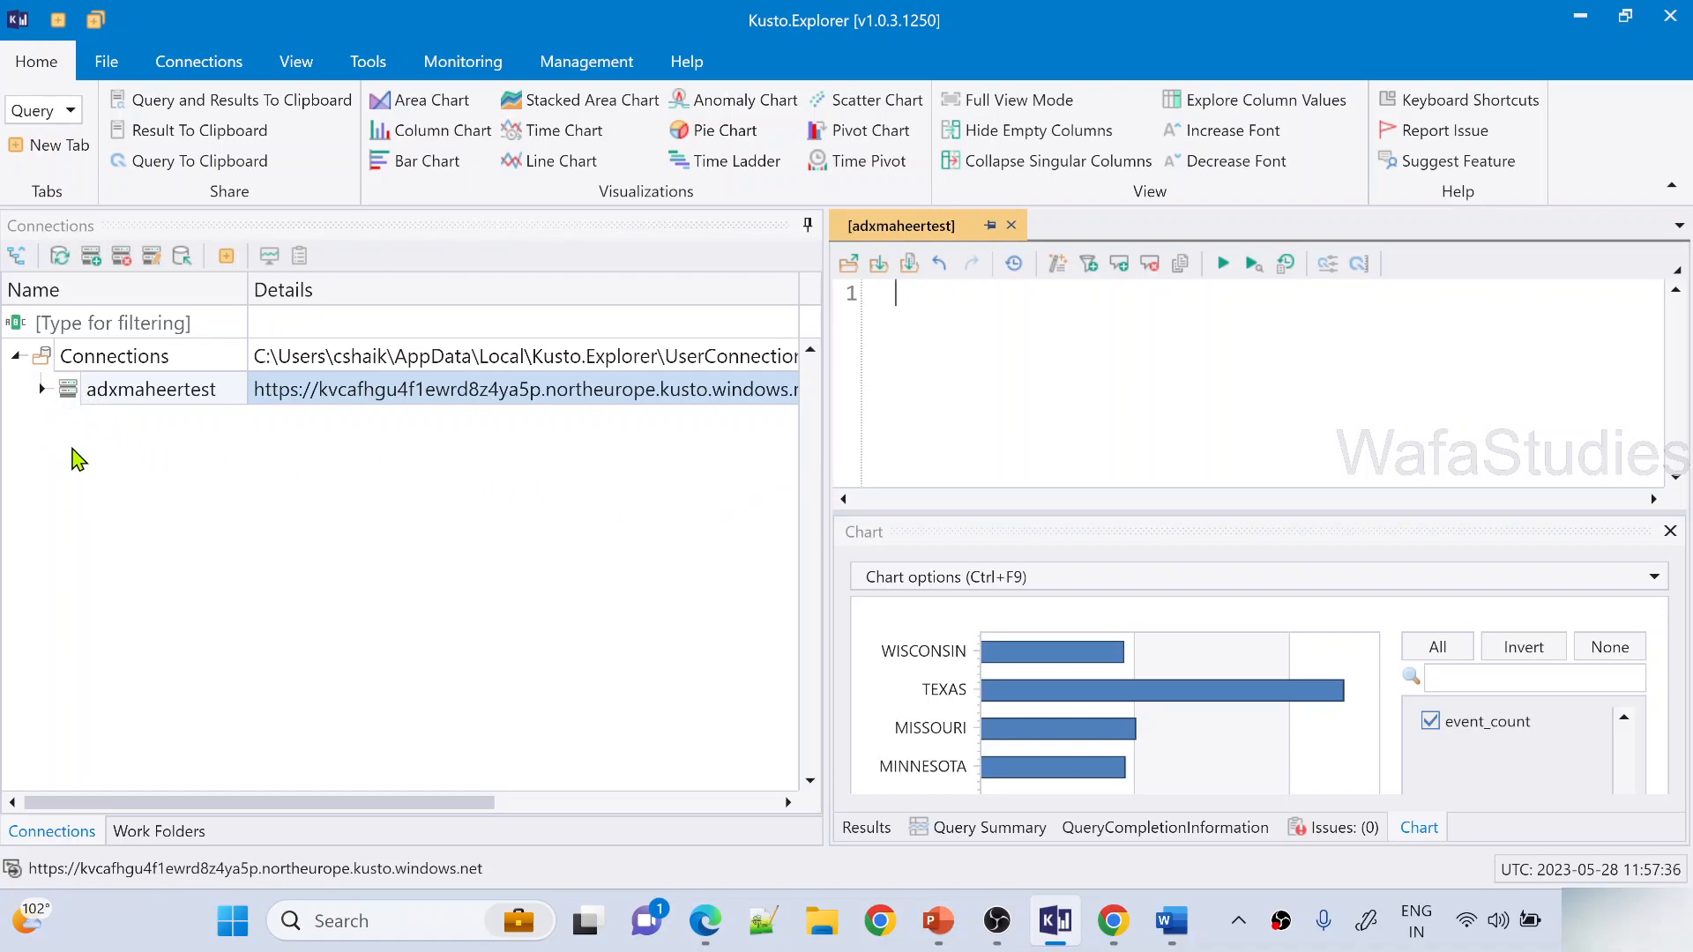
click(78, 458)
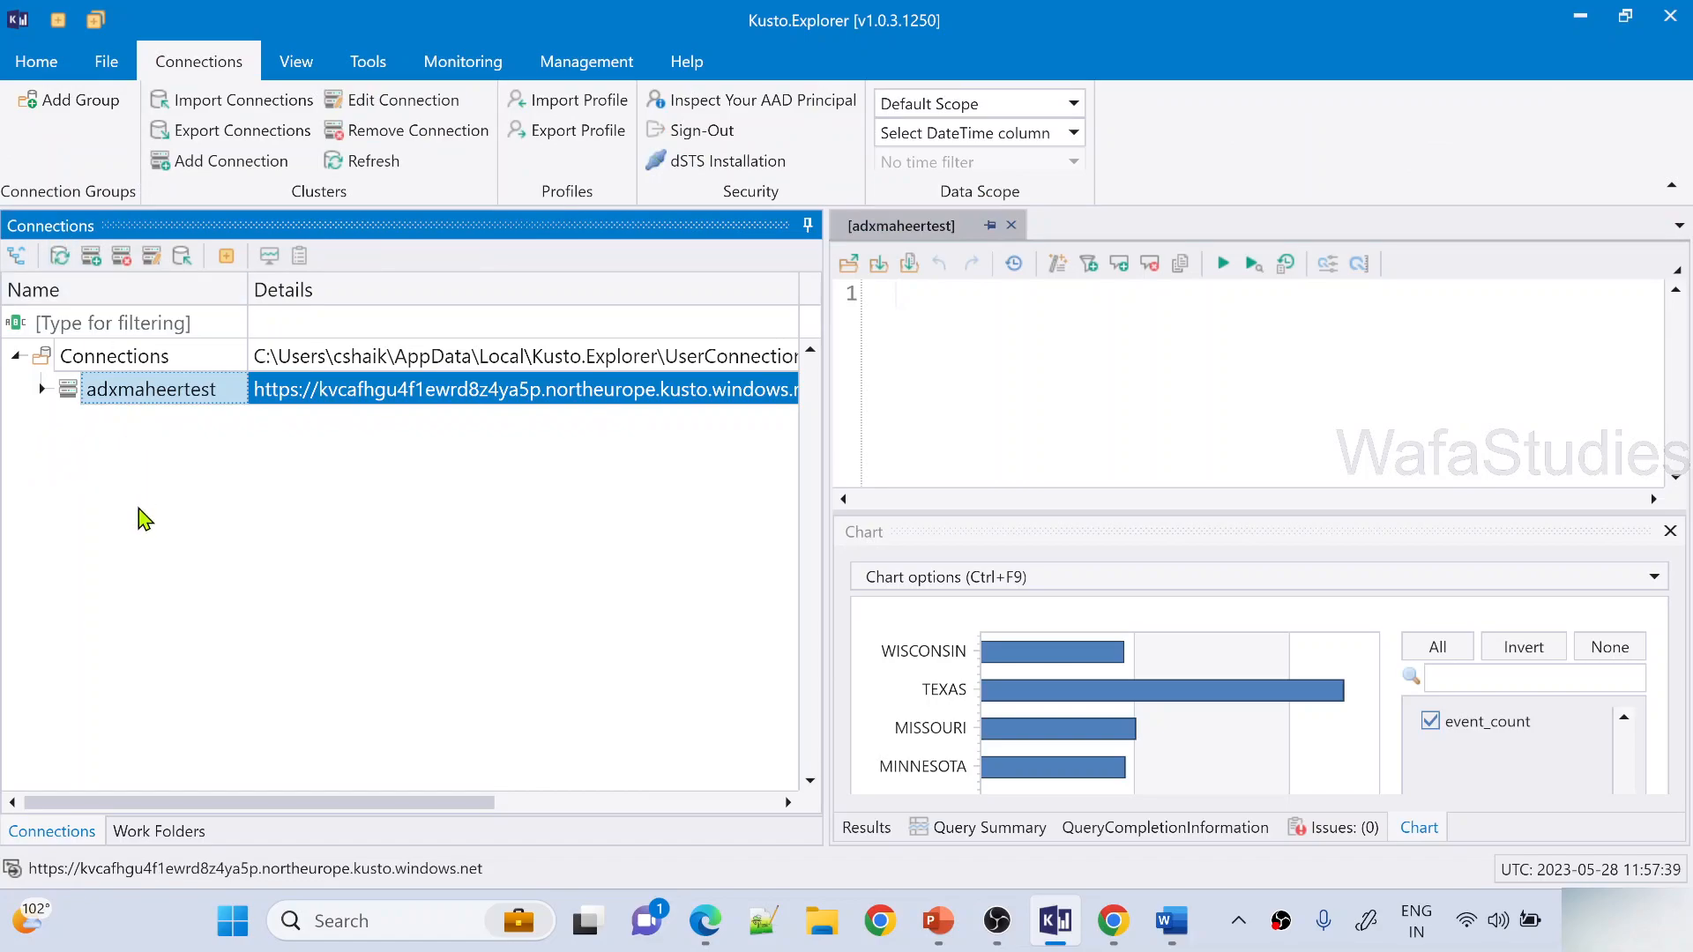
key(ctrl+f)
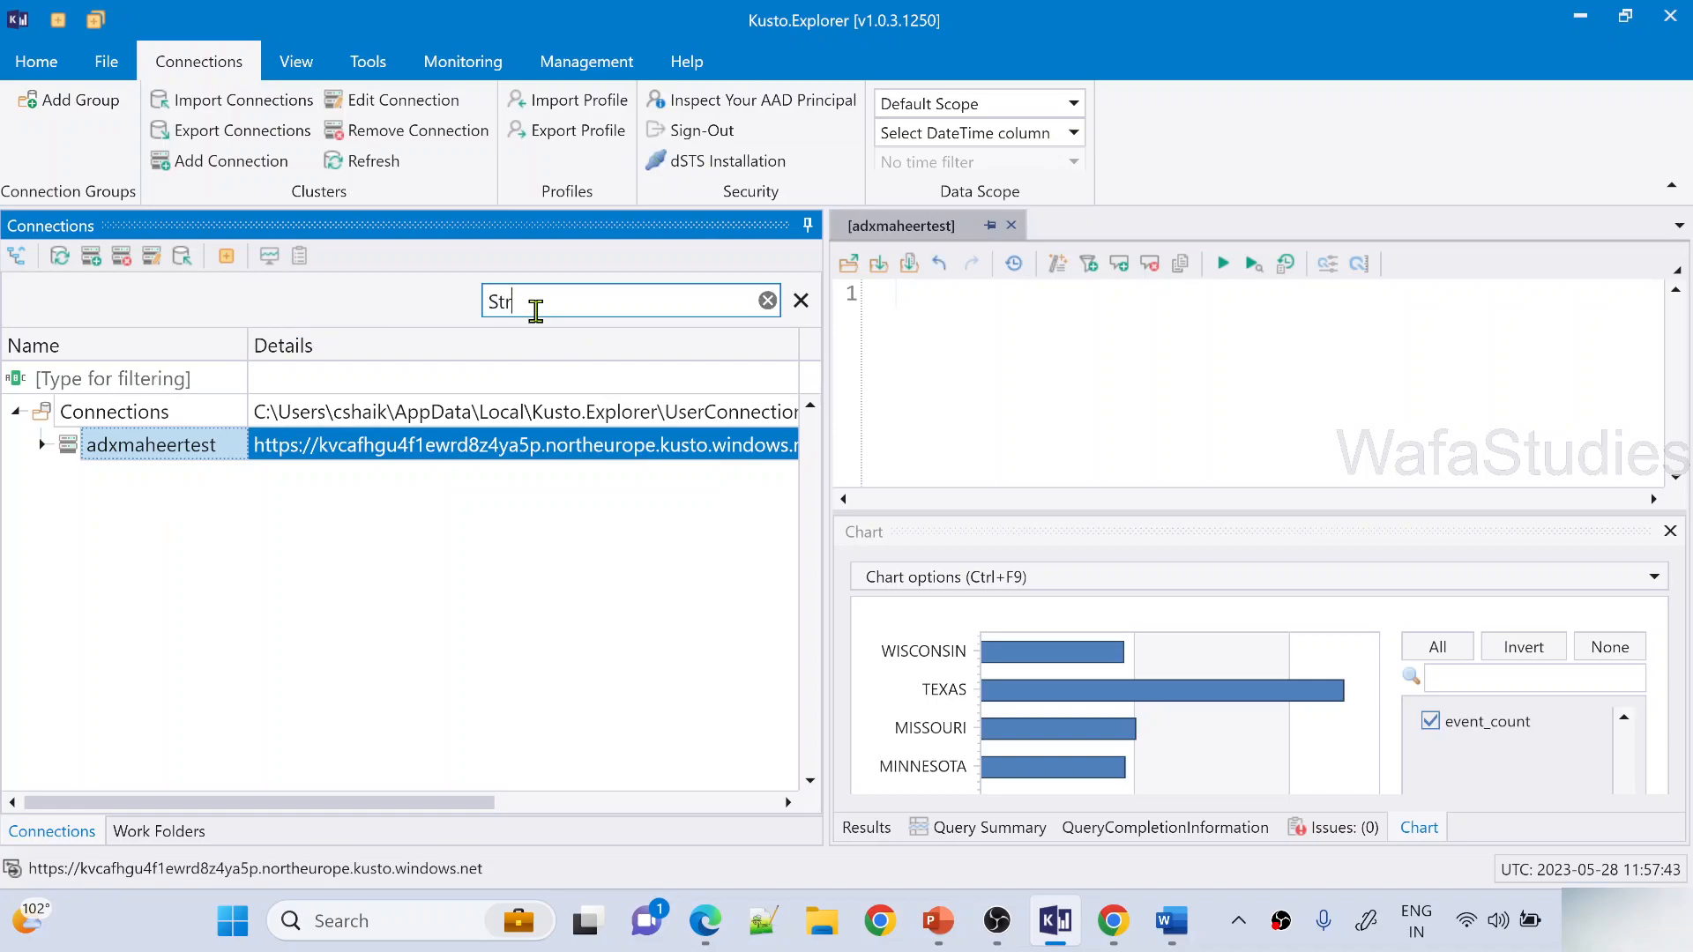
text(Stro)
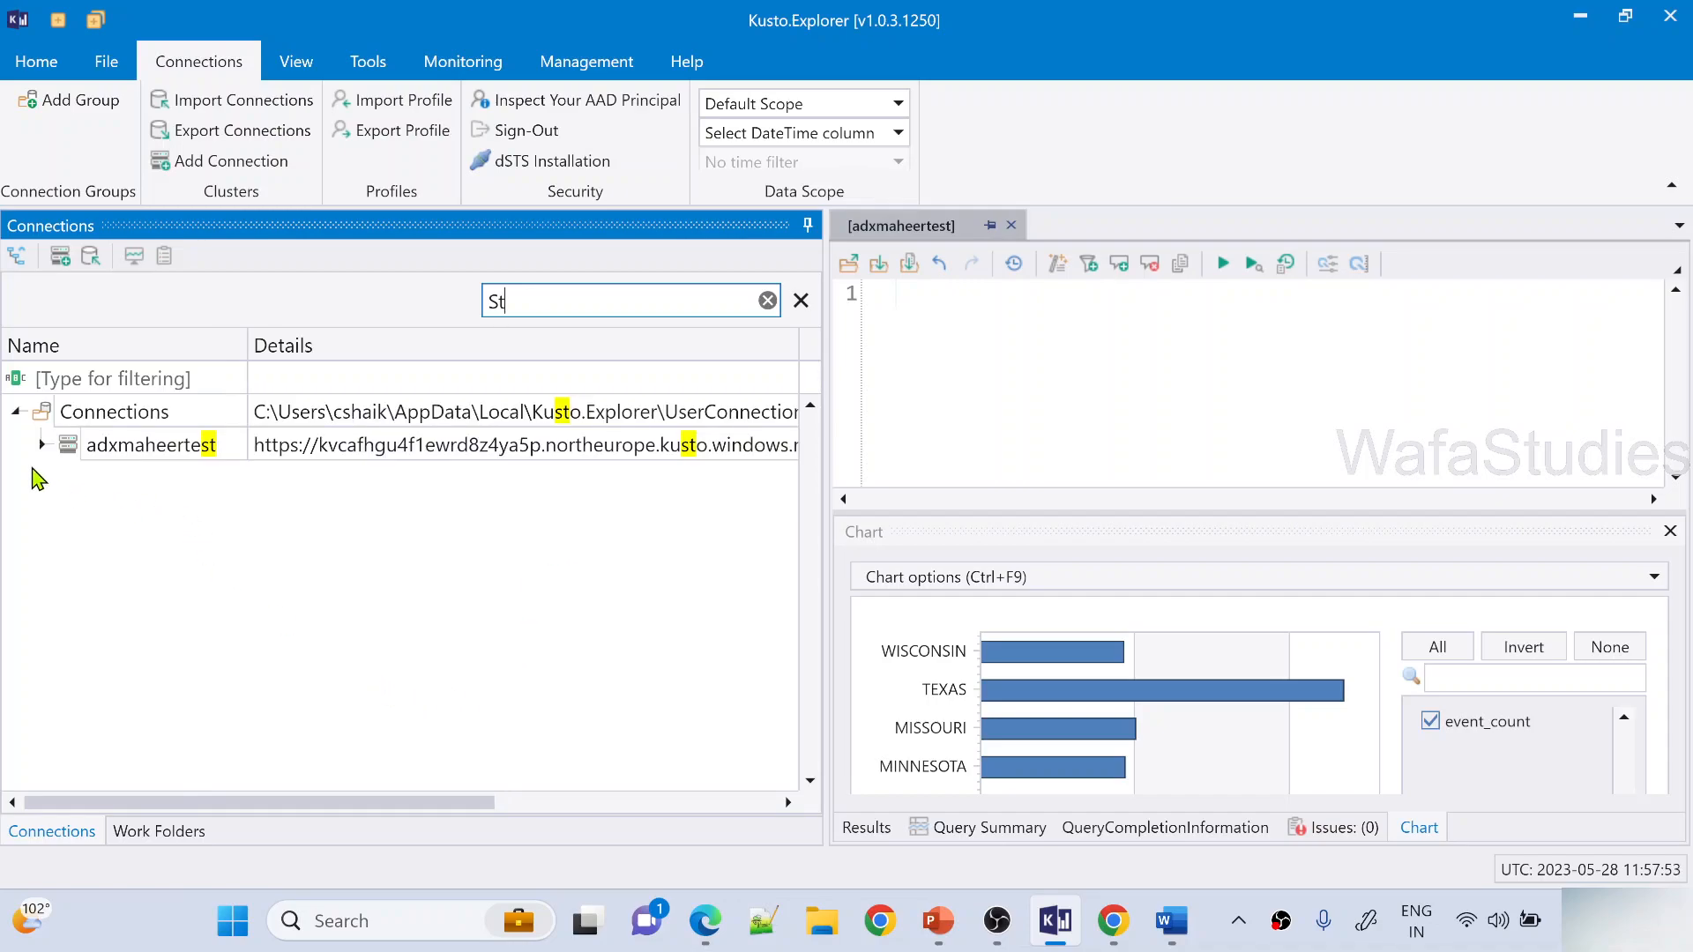
Expand the adxmaheertest cluster and the first StromEvents match, and check which database that table belongs to
click(42, 446)
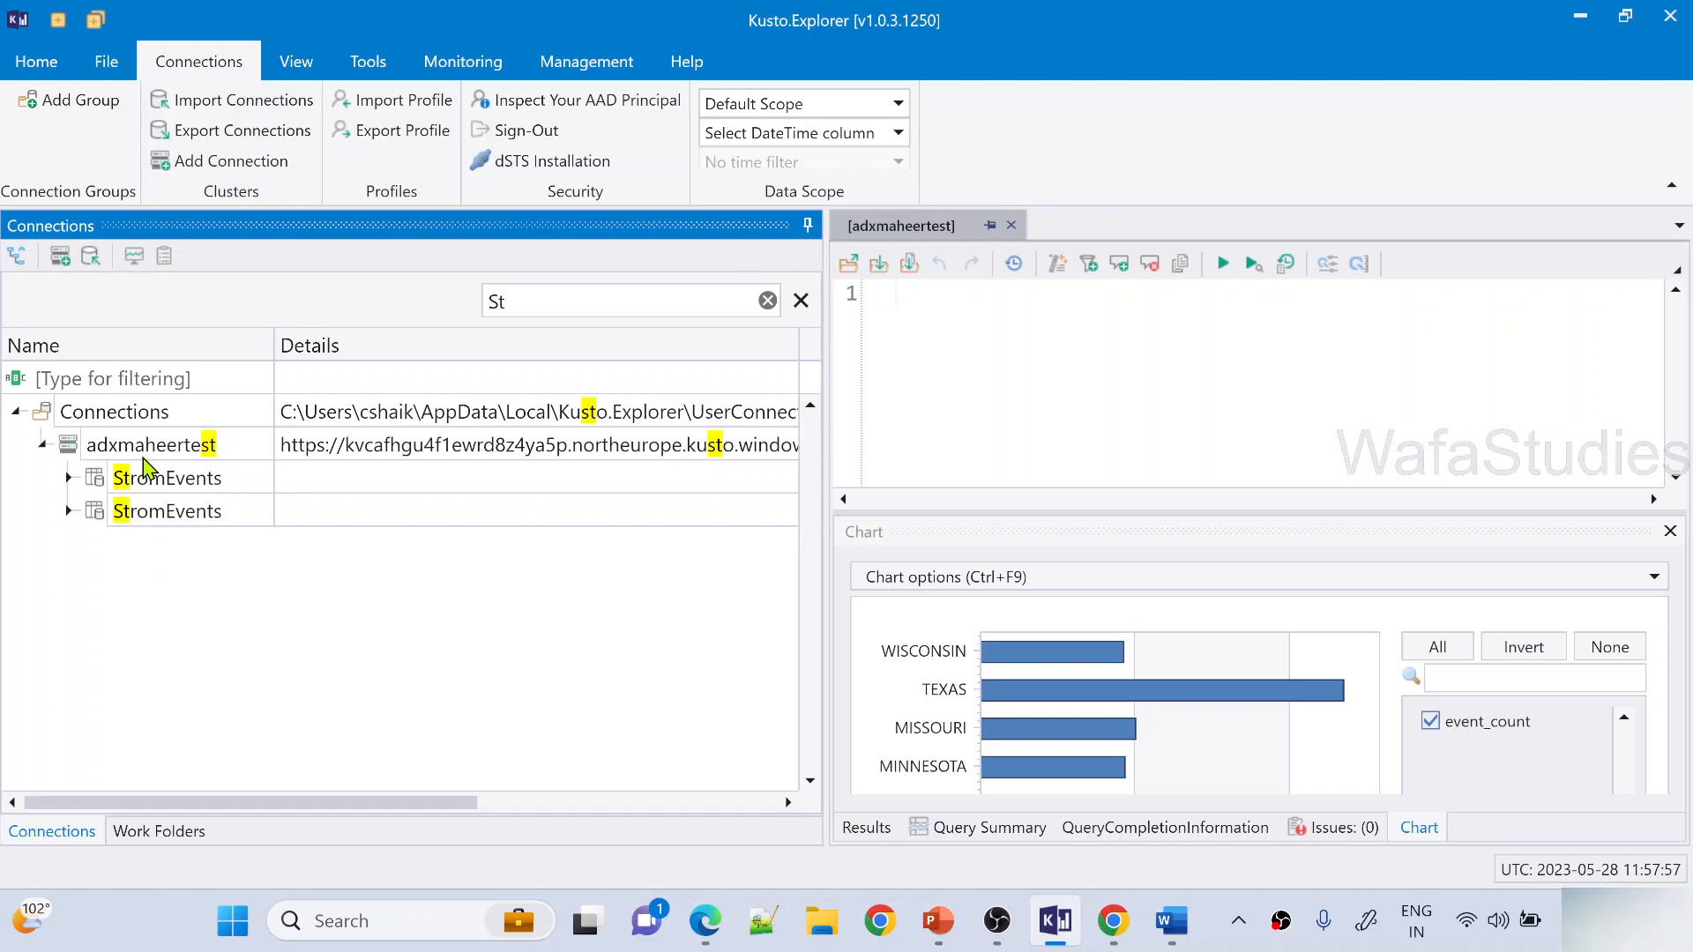
click(68, 478)
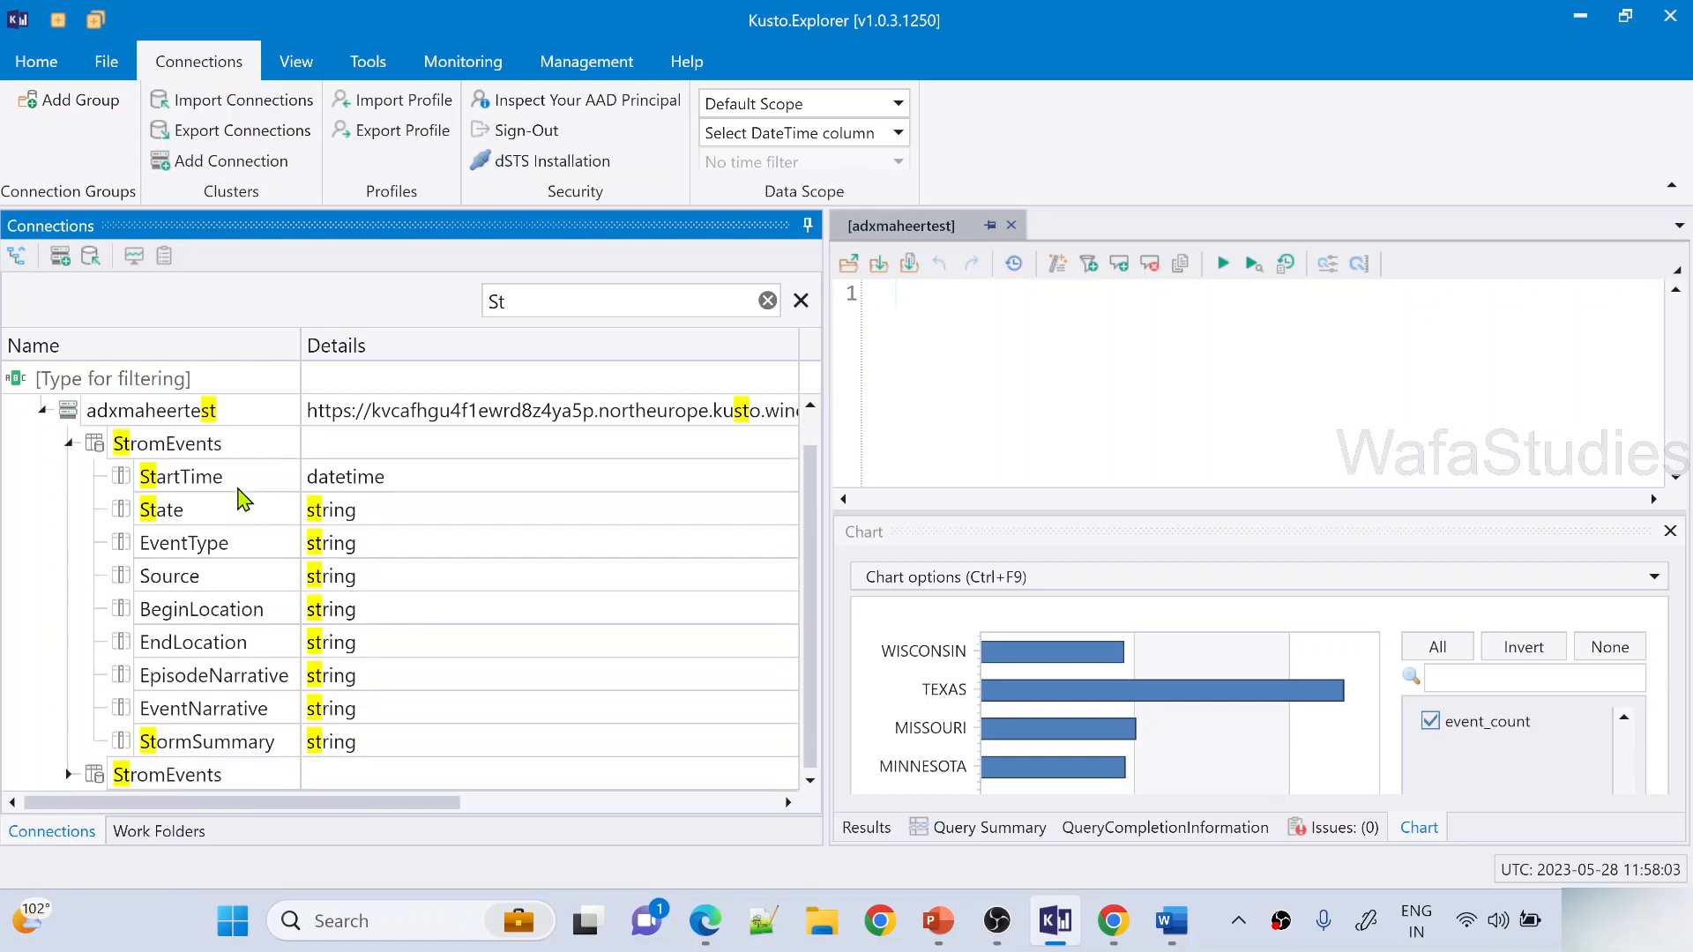
click(185, 485)
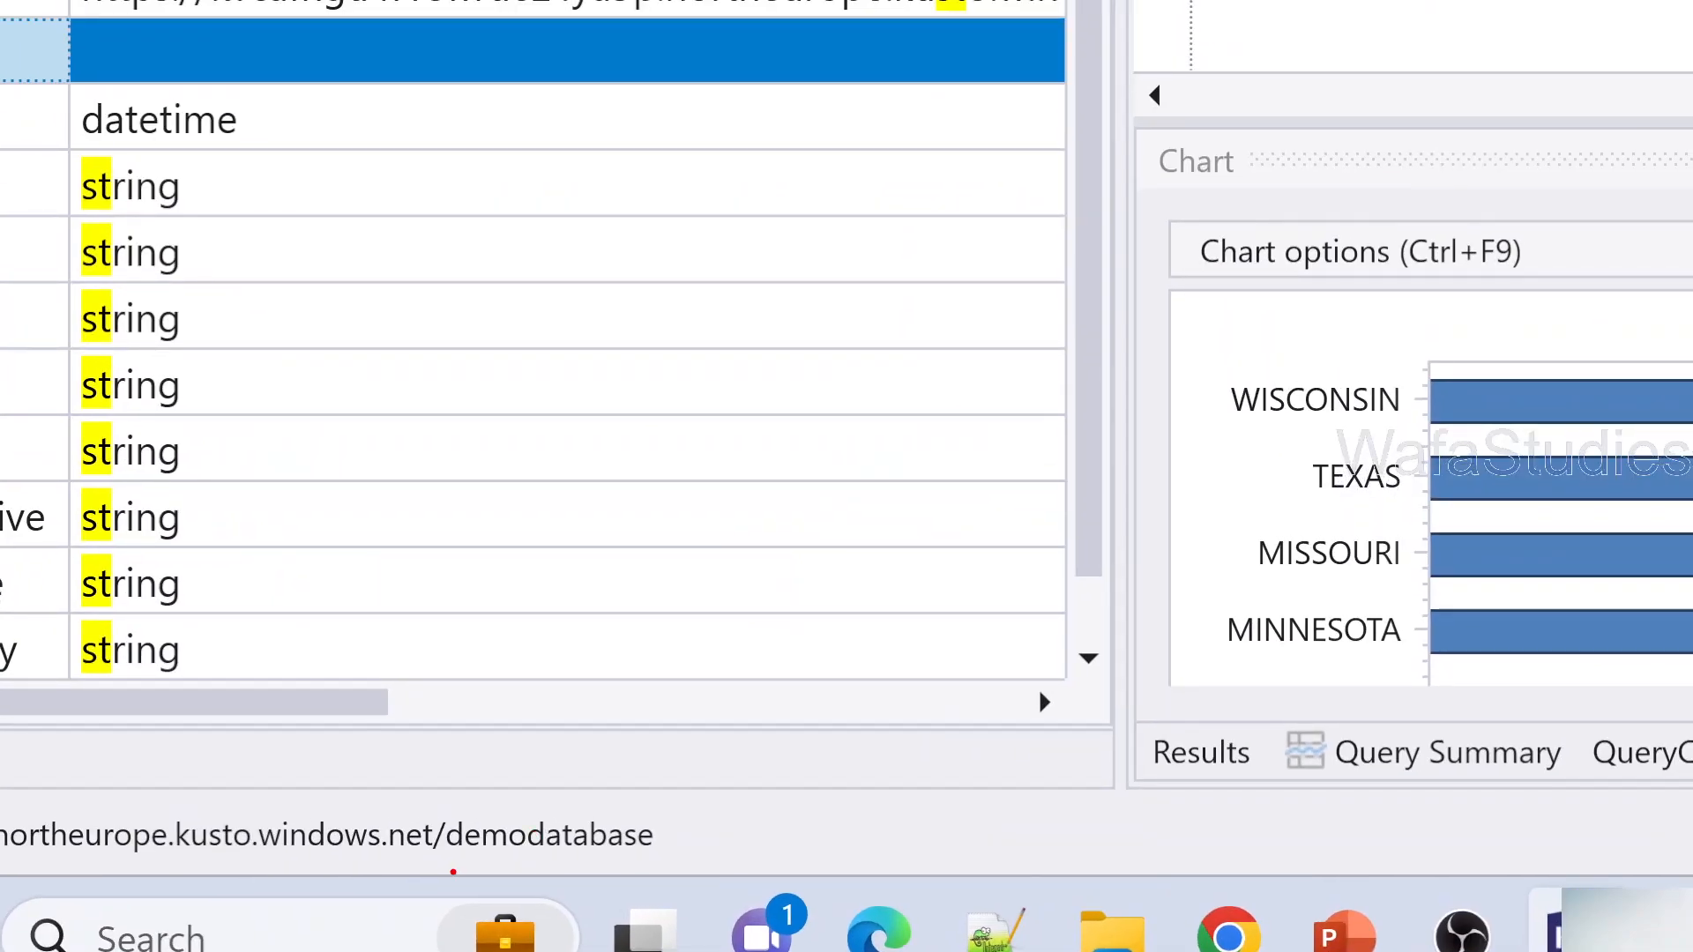
mouse_move(454, 872)
mouse_down()
mouse_move(680, 886)
mouse_move(531, 854)
mouse_up()
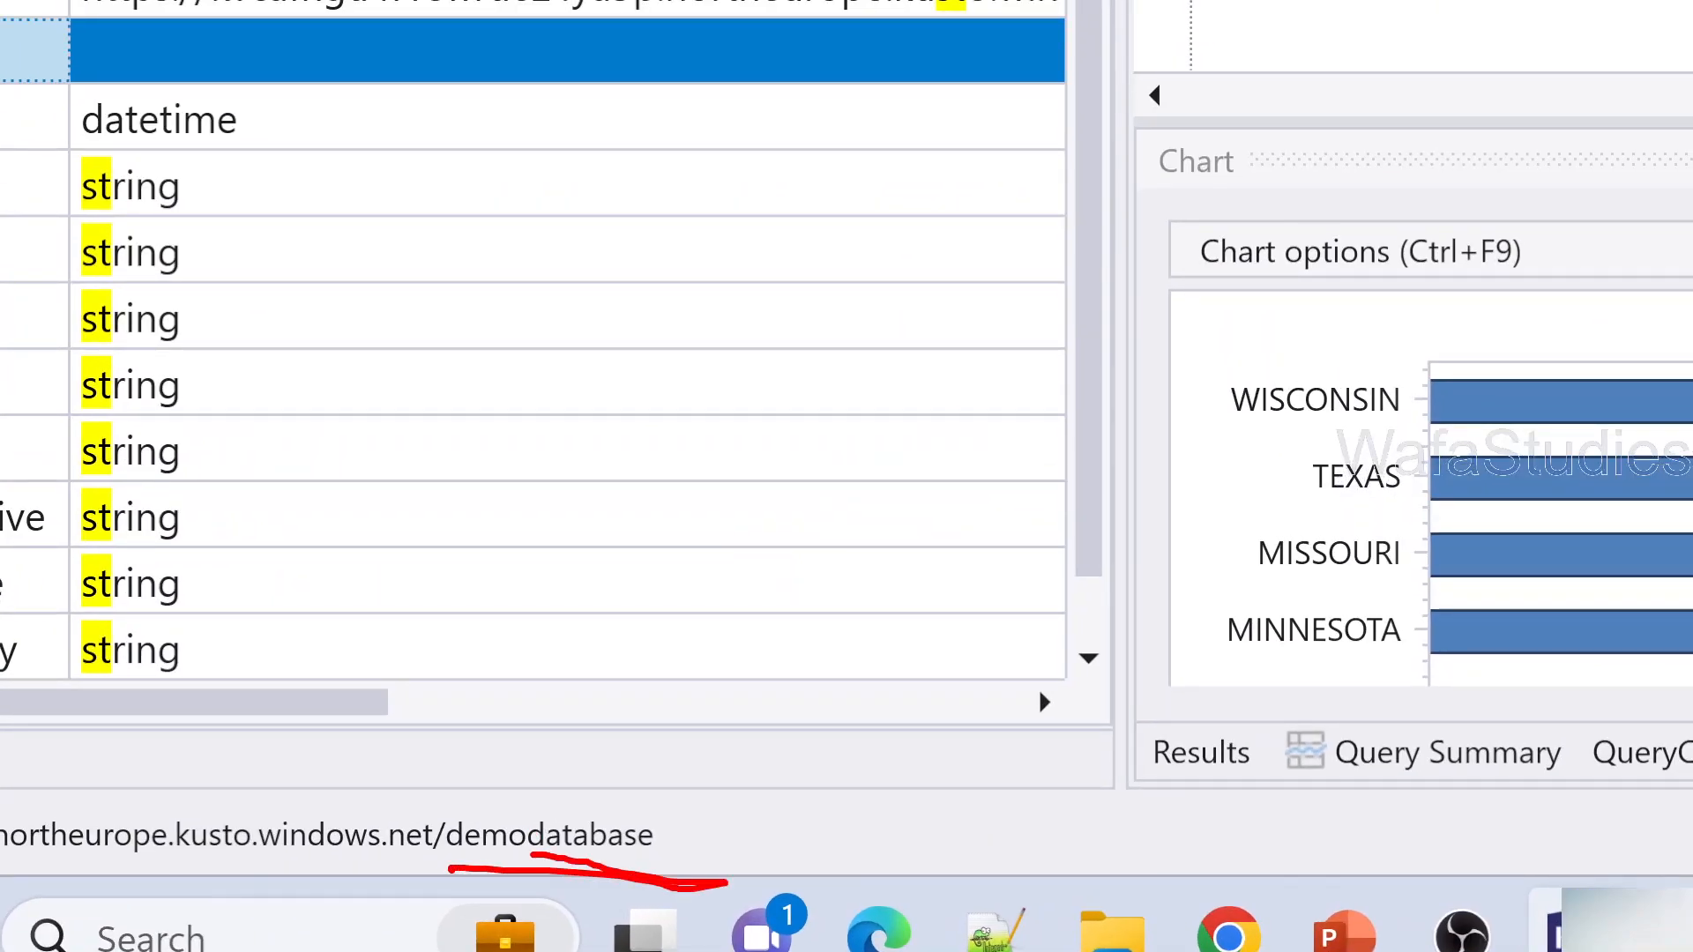
key(Escape)
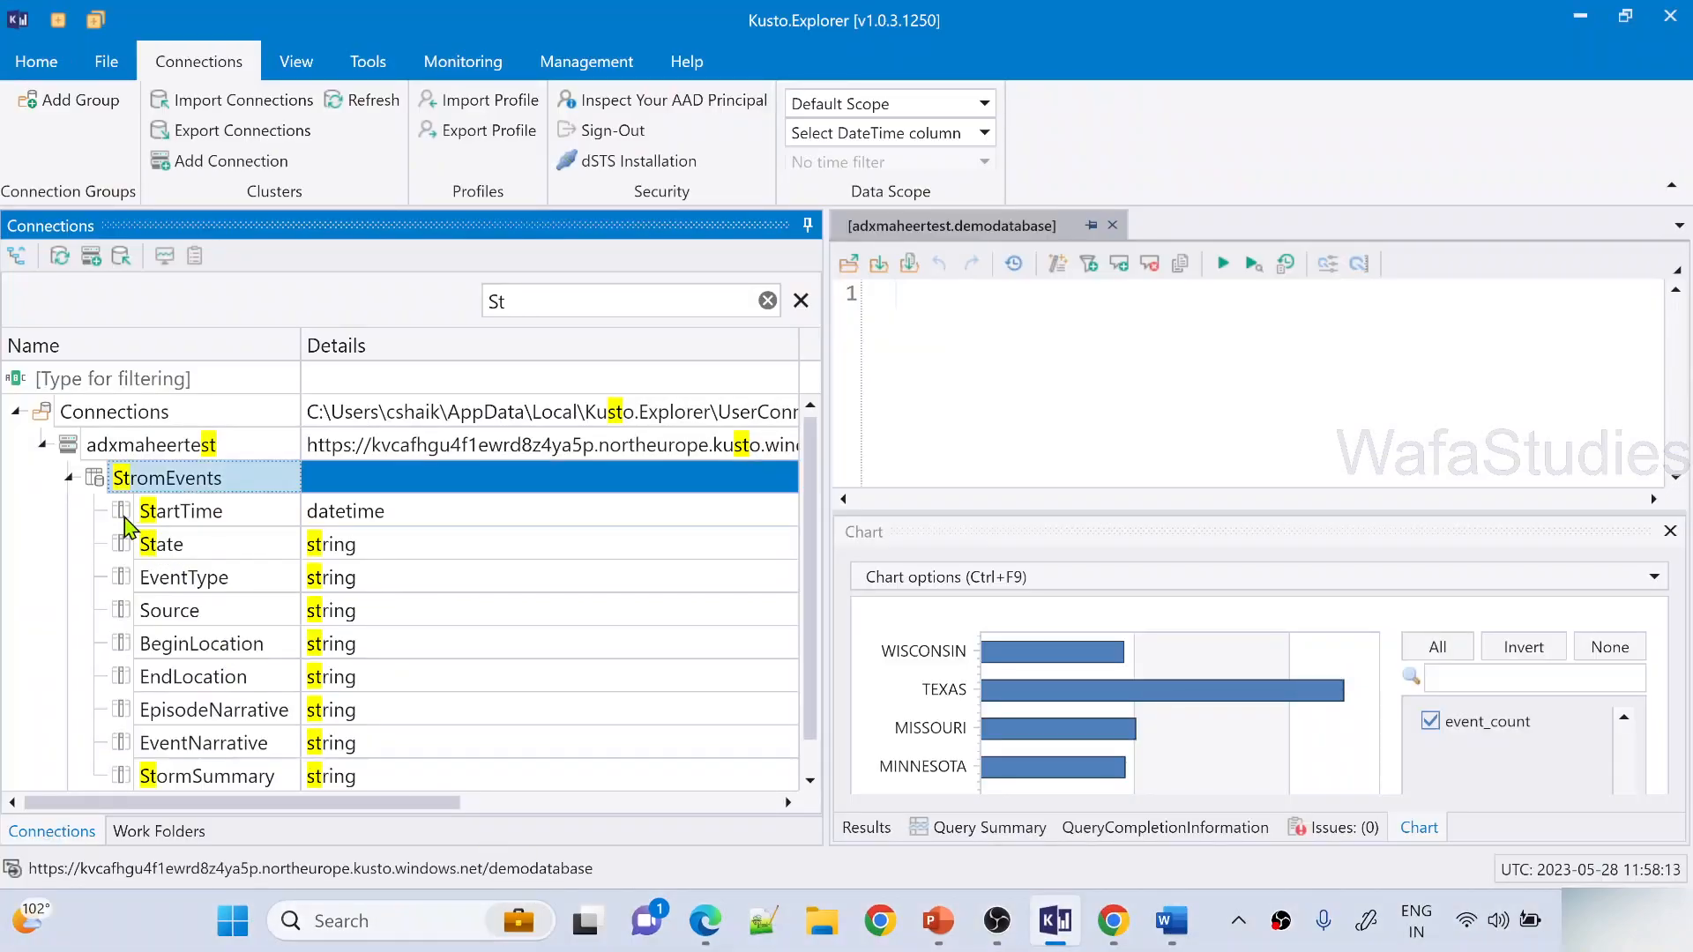
Collapse the first StromEvents match, insert the second one into the query editor and check which database it belongs to
click(72, 481)
double_click(194, 517)
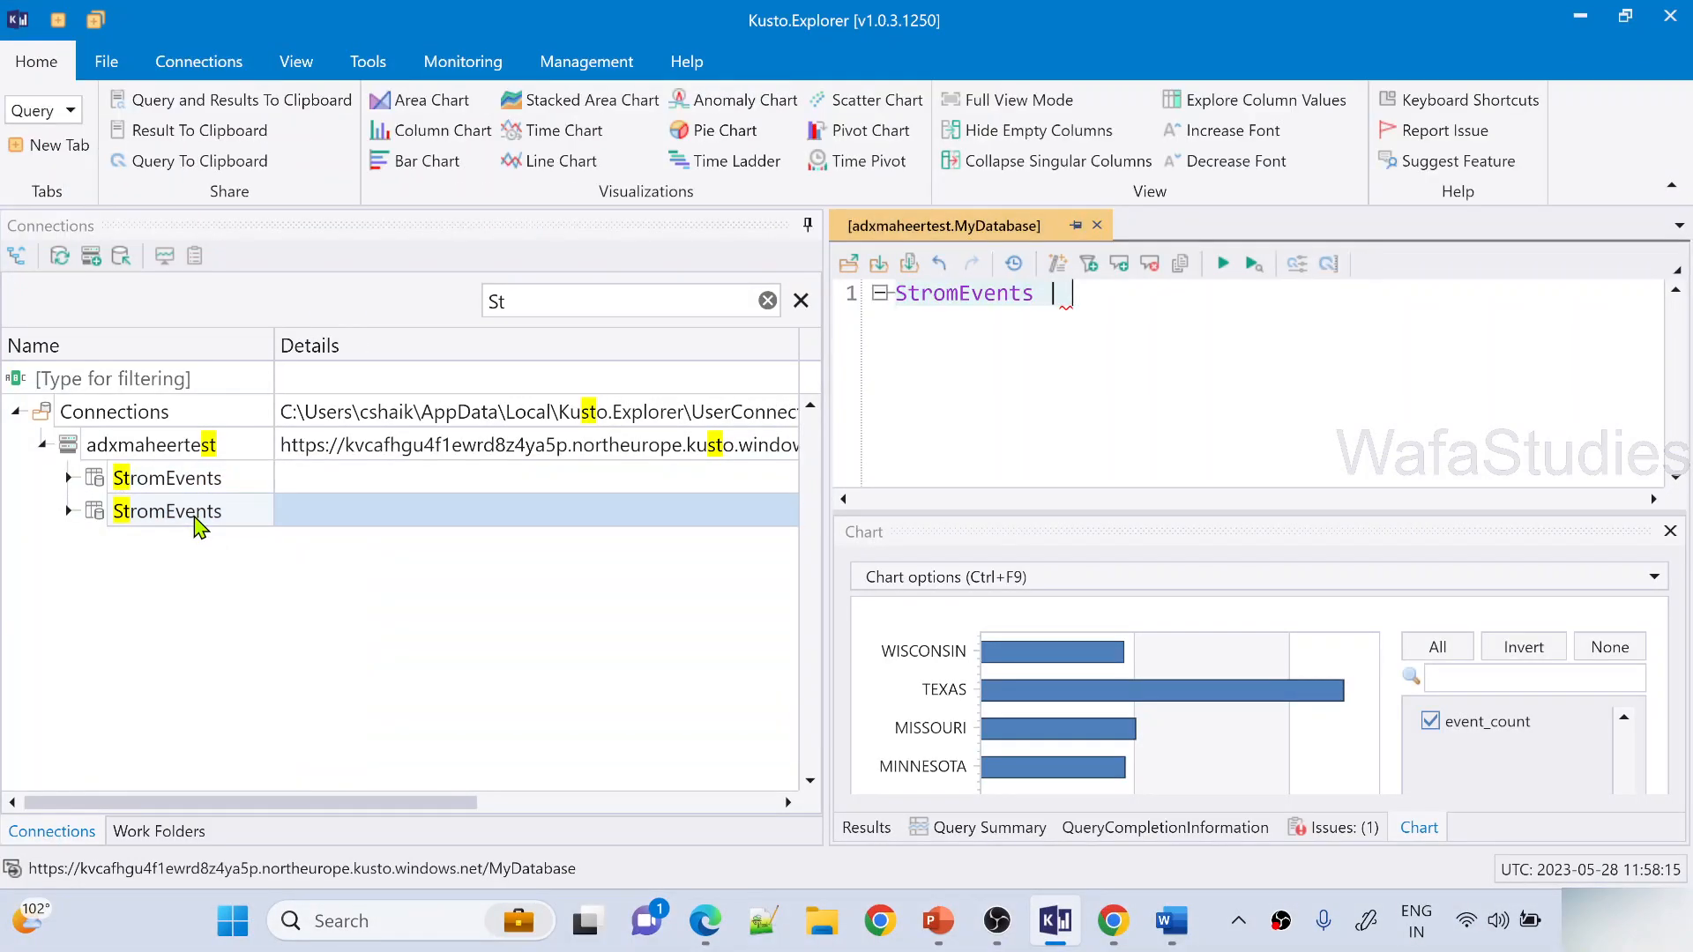
click(195, 518)
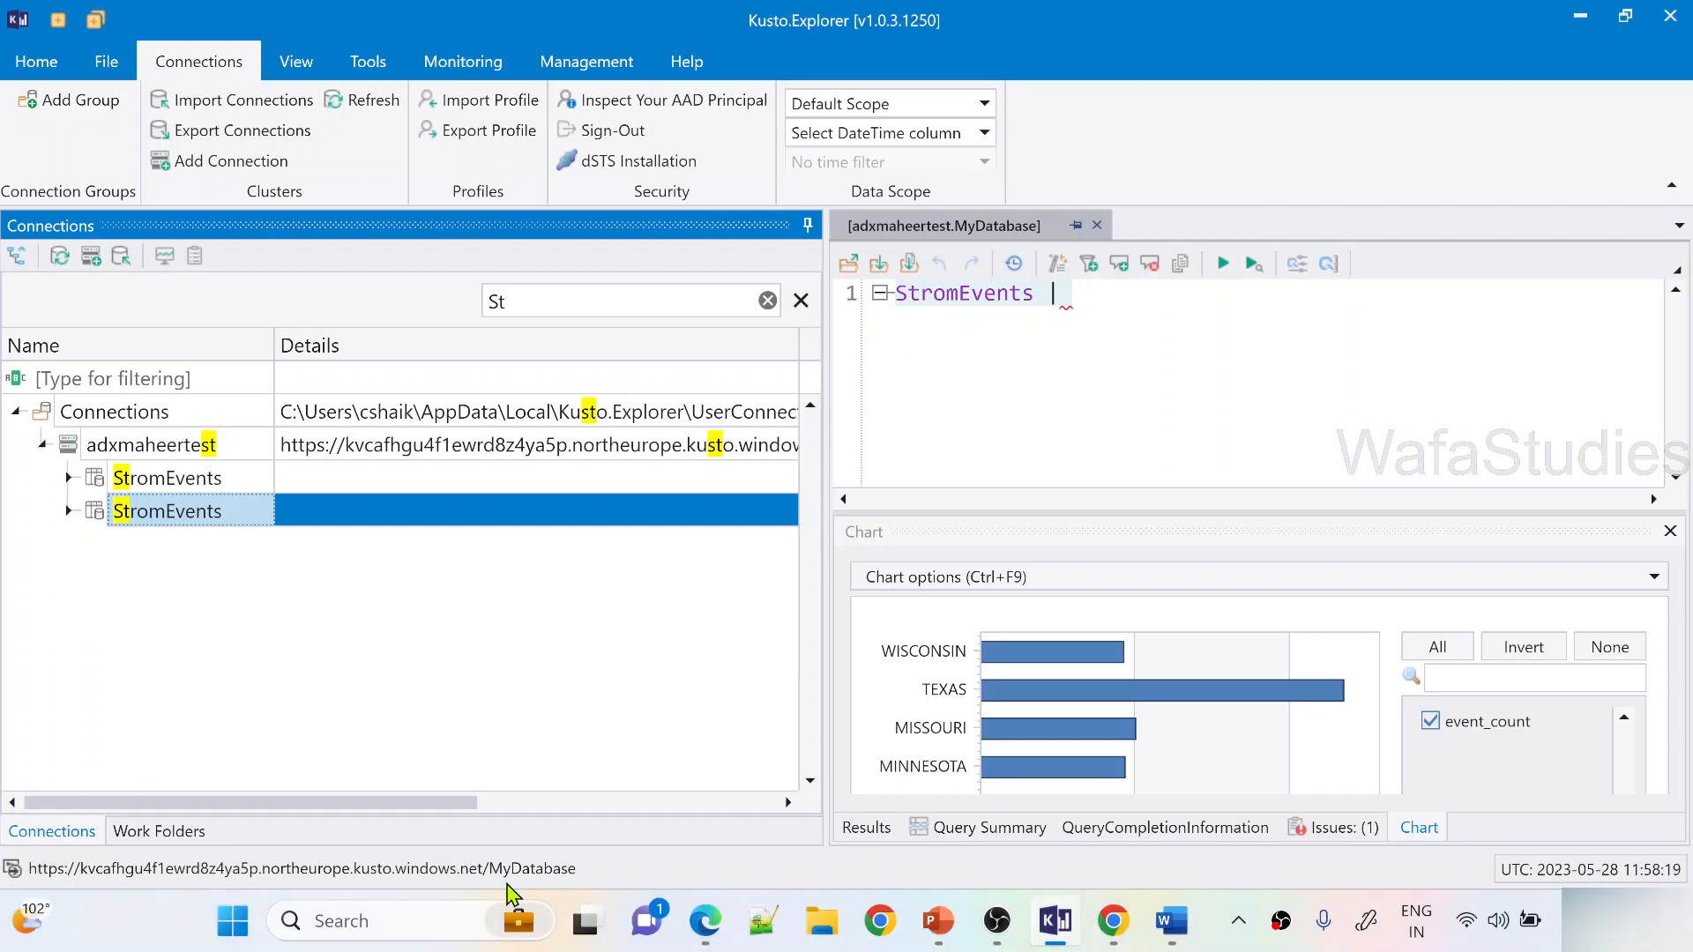
drag(491, 871, 596, 881)
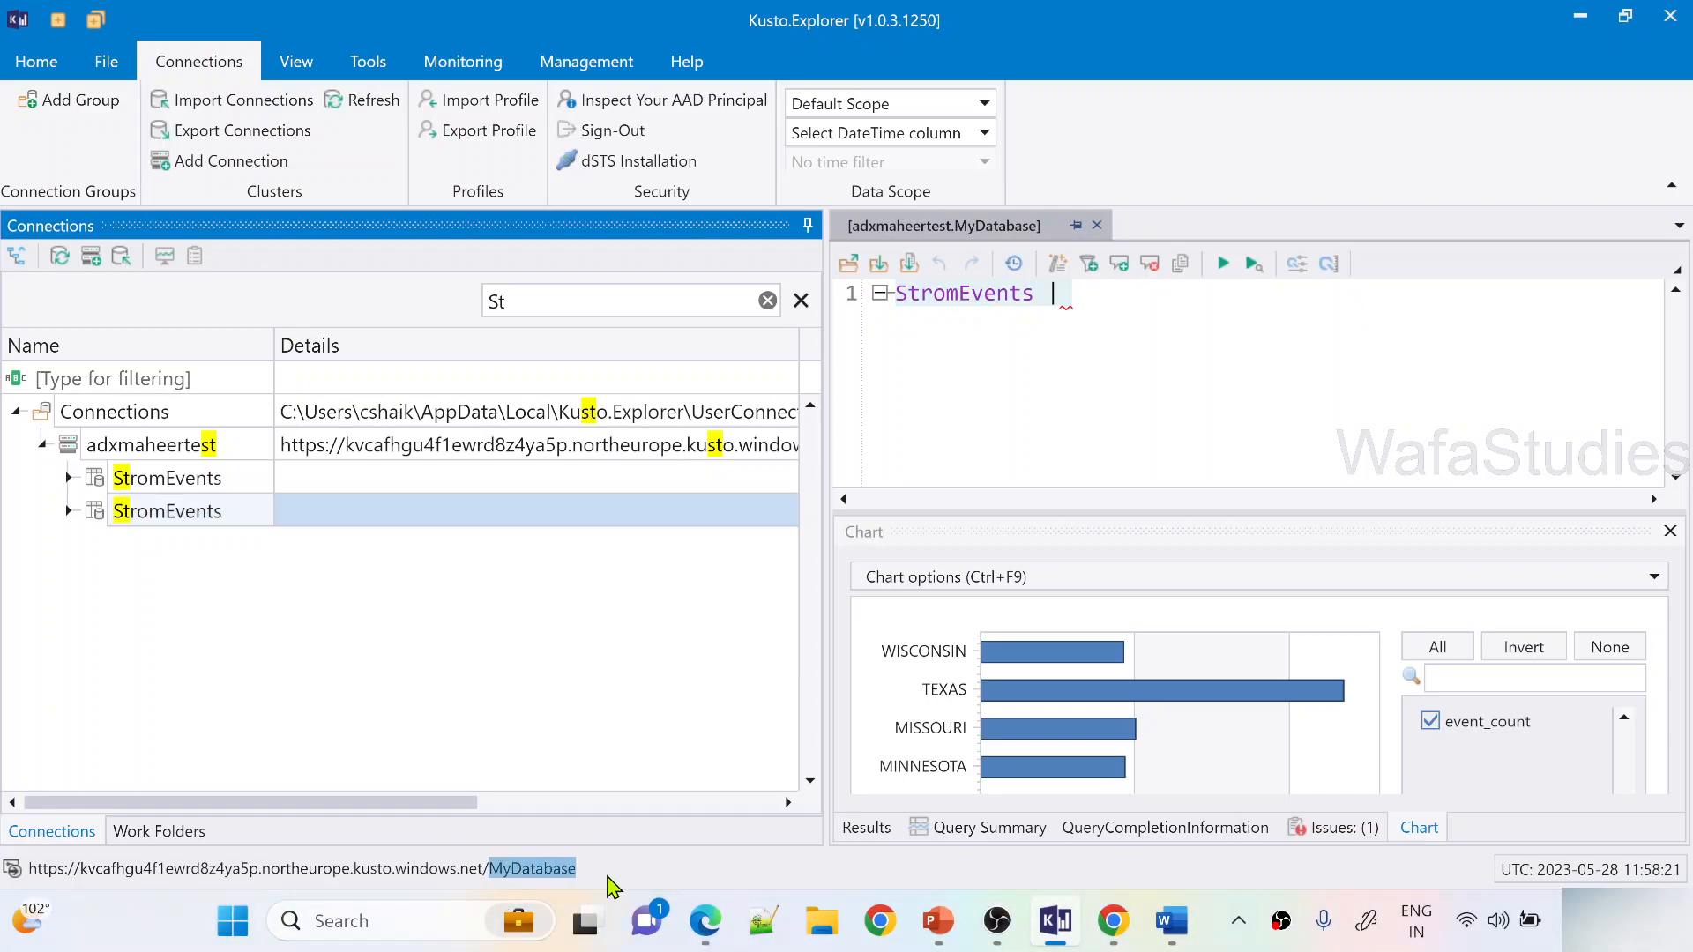
click(586, 762)
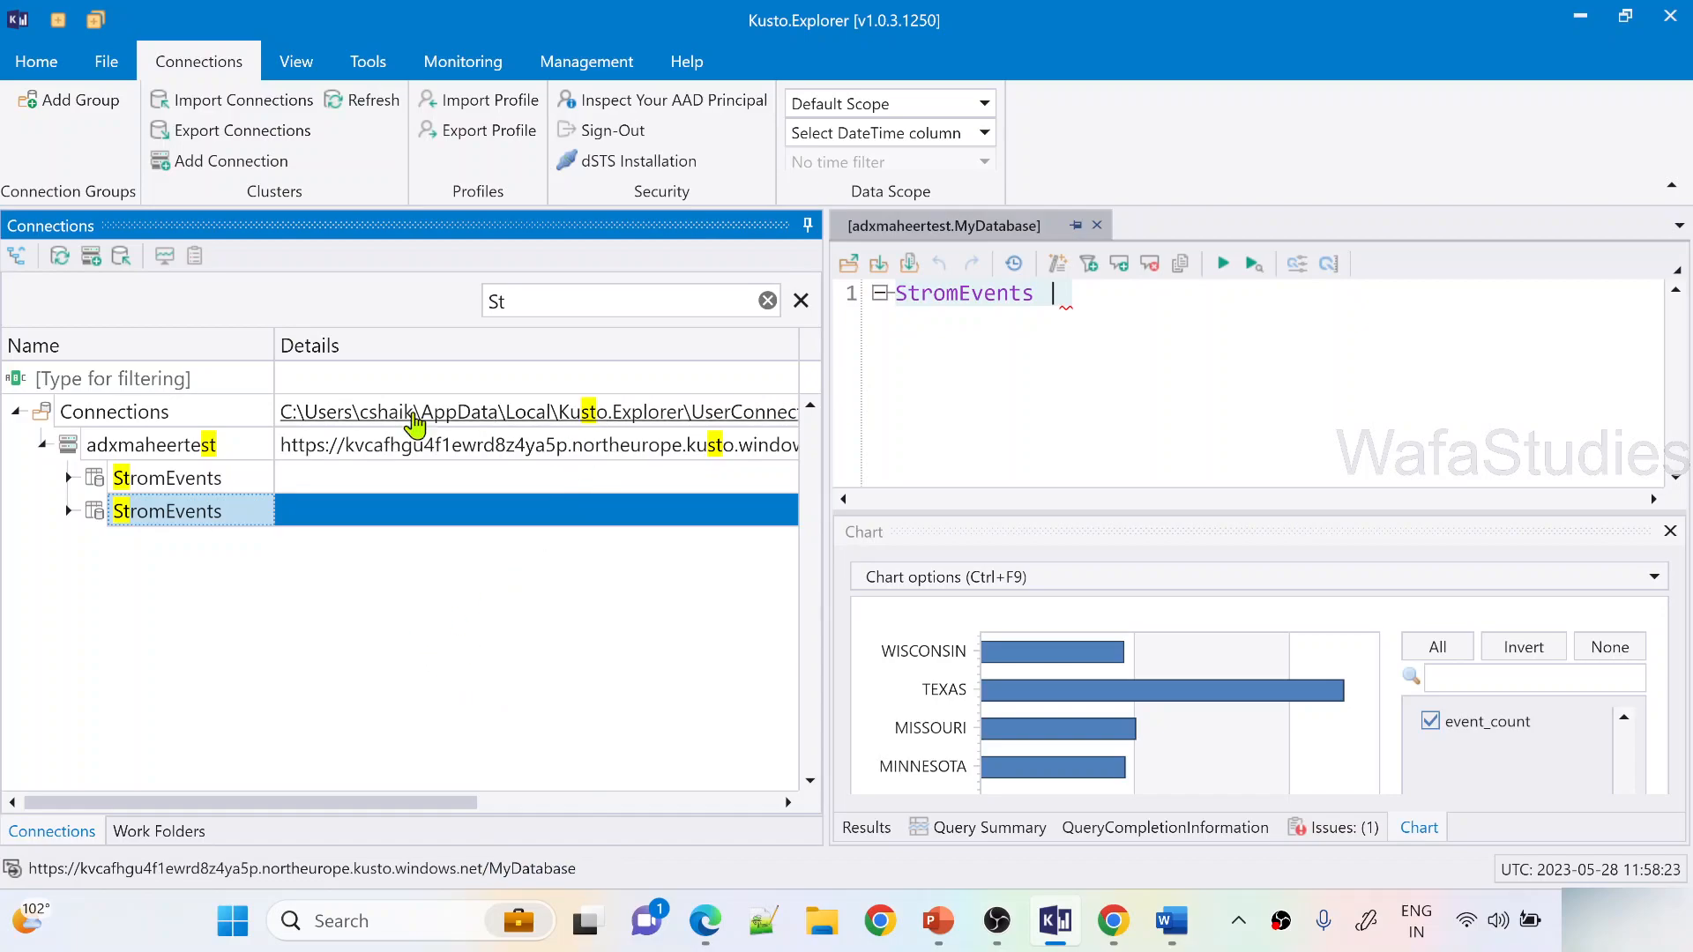
Close the connections search and make the connections pane narrower
double_click(492, 303)
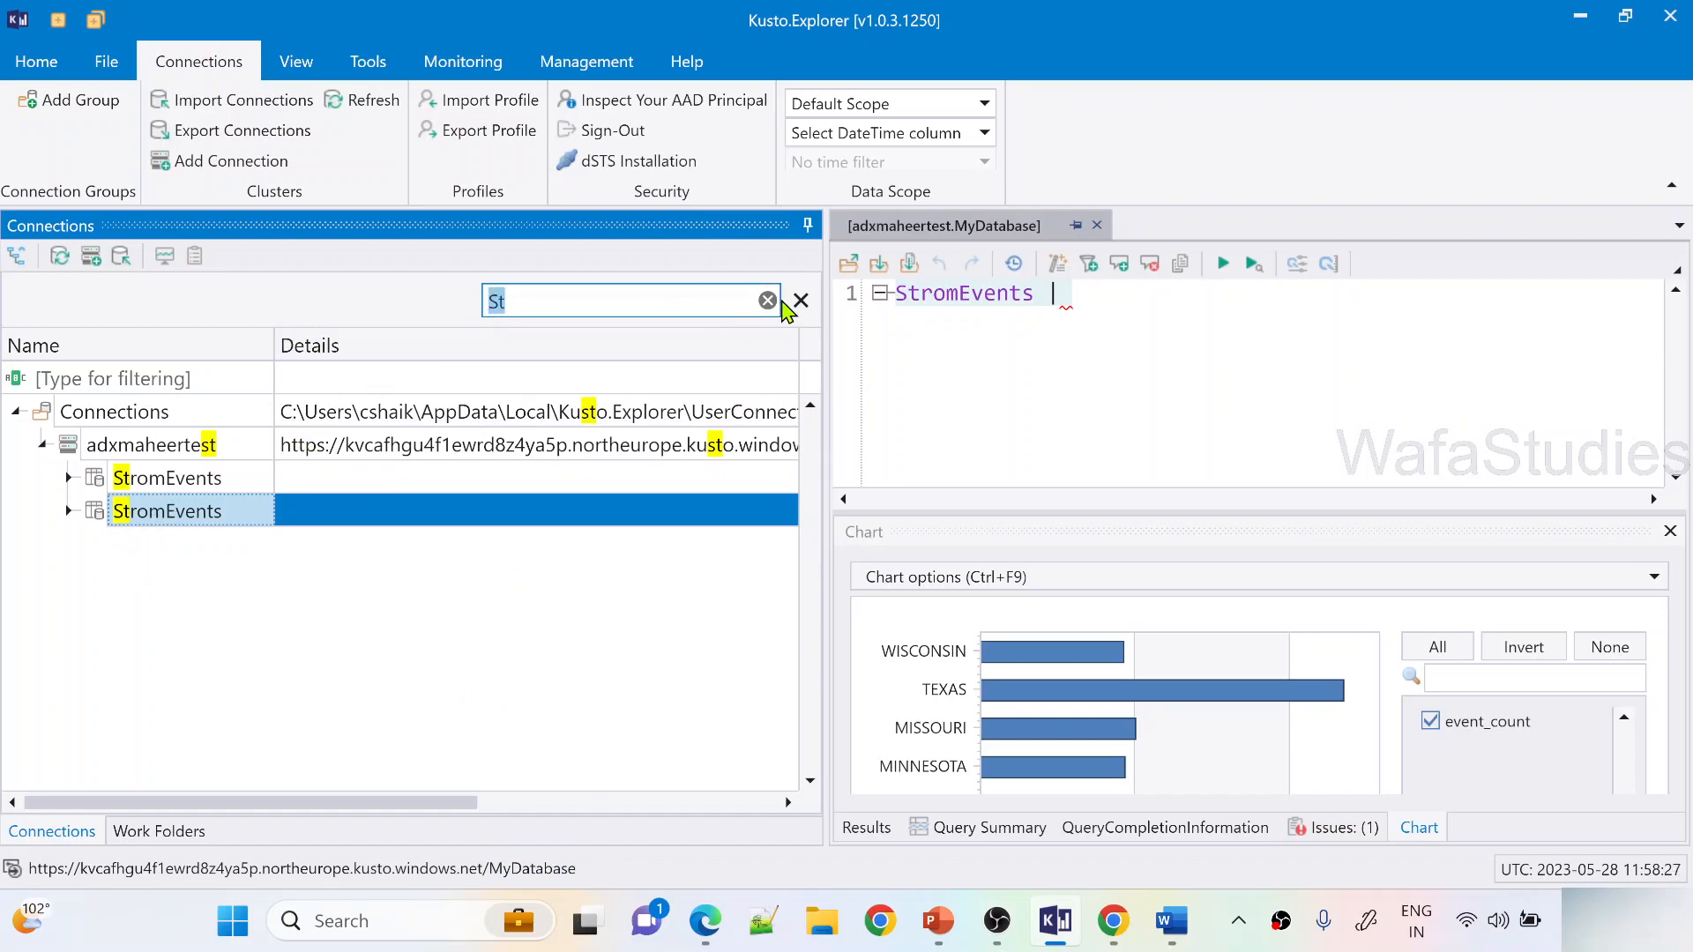
click(800, 303)
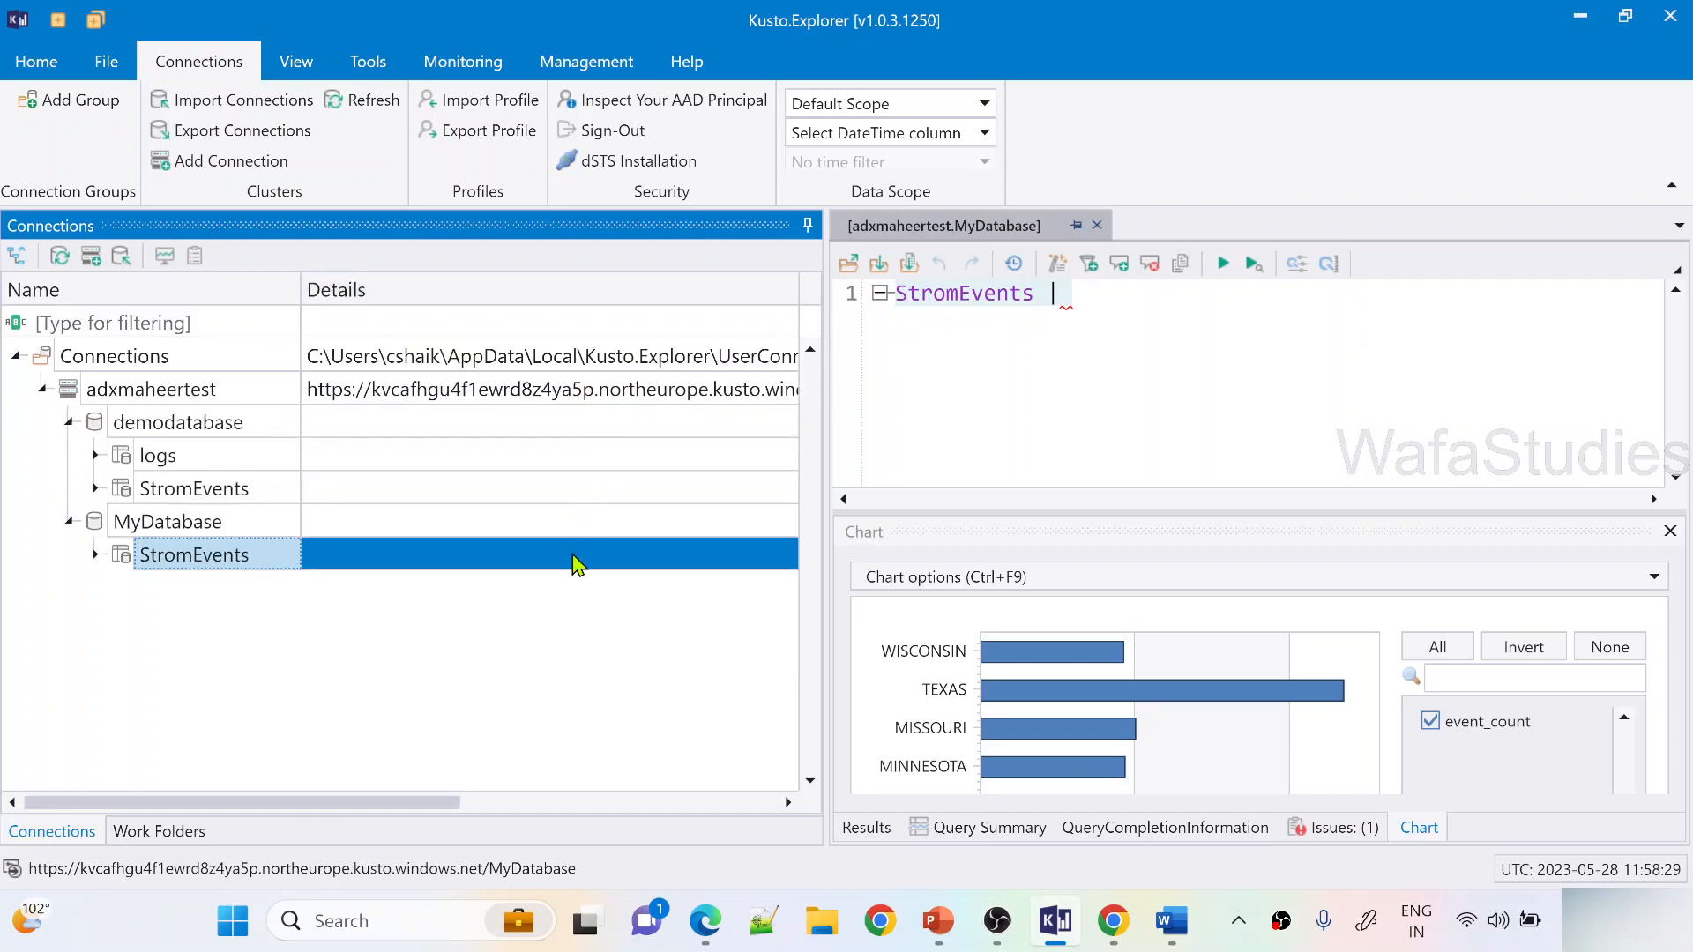
drag(817, 512, 428, 561)
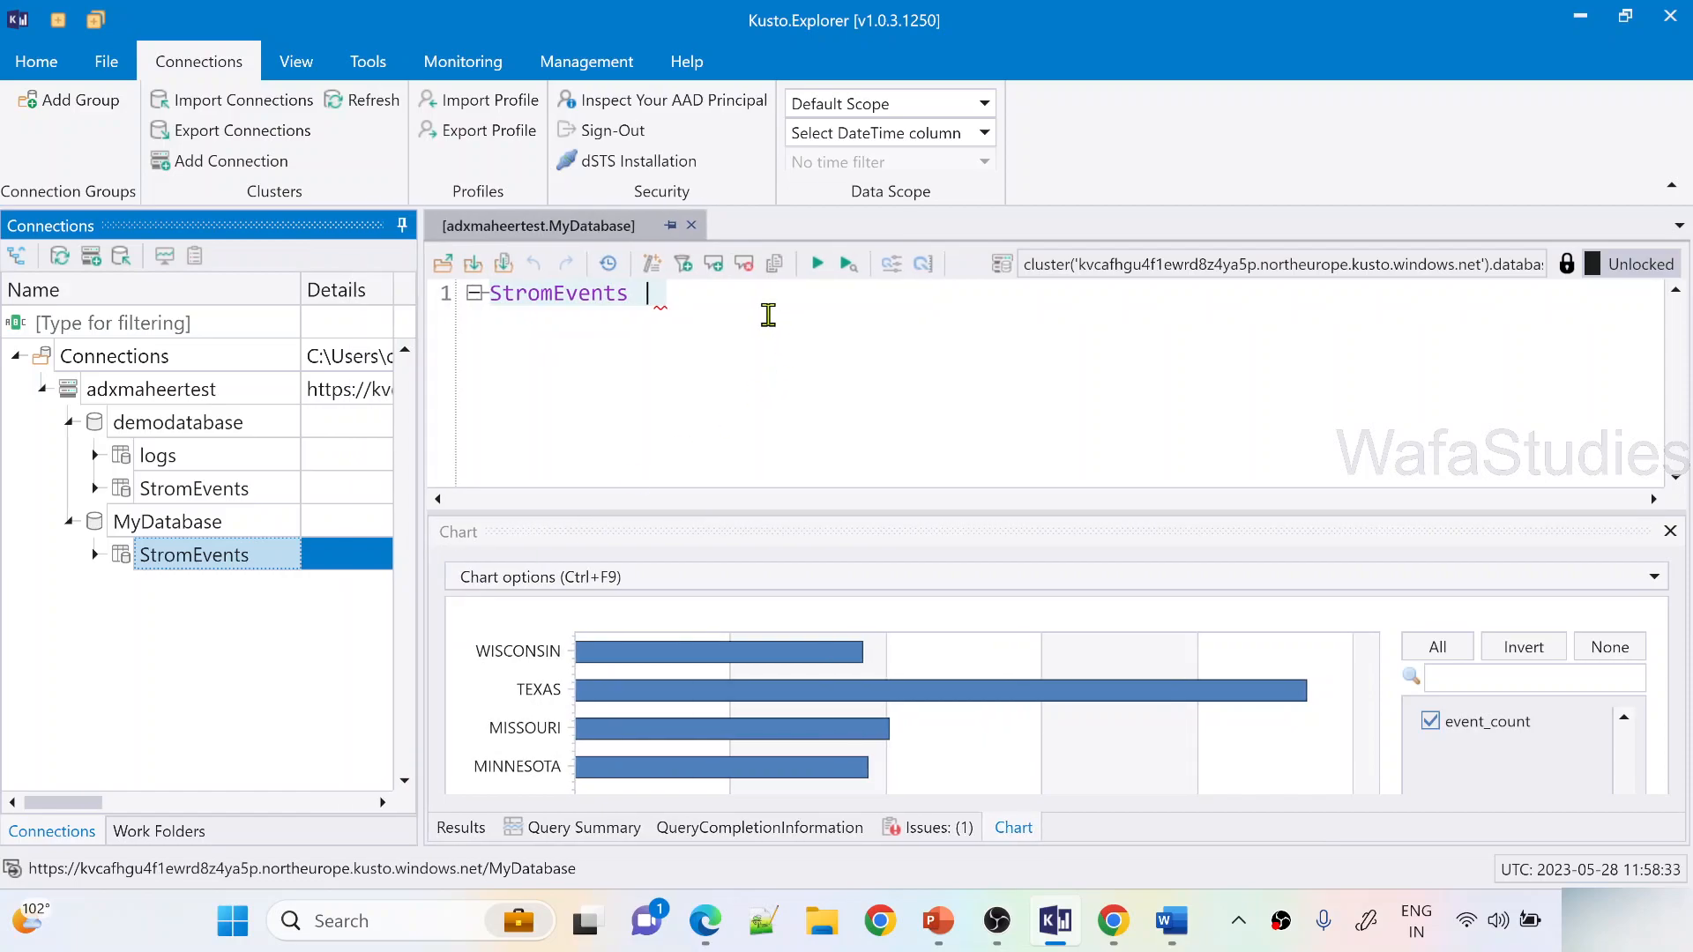
Remove the inserted StromEvents table name from the query editor
click(765, 313)
key(ctrl+a)
key(Delete)
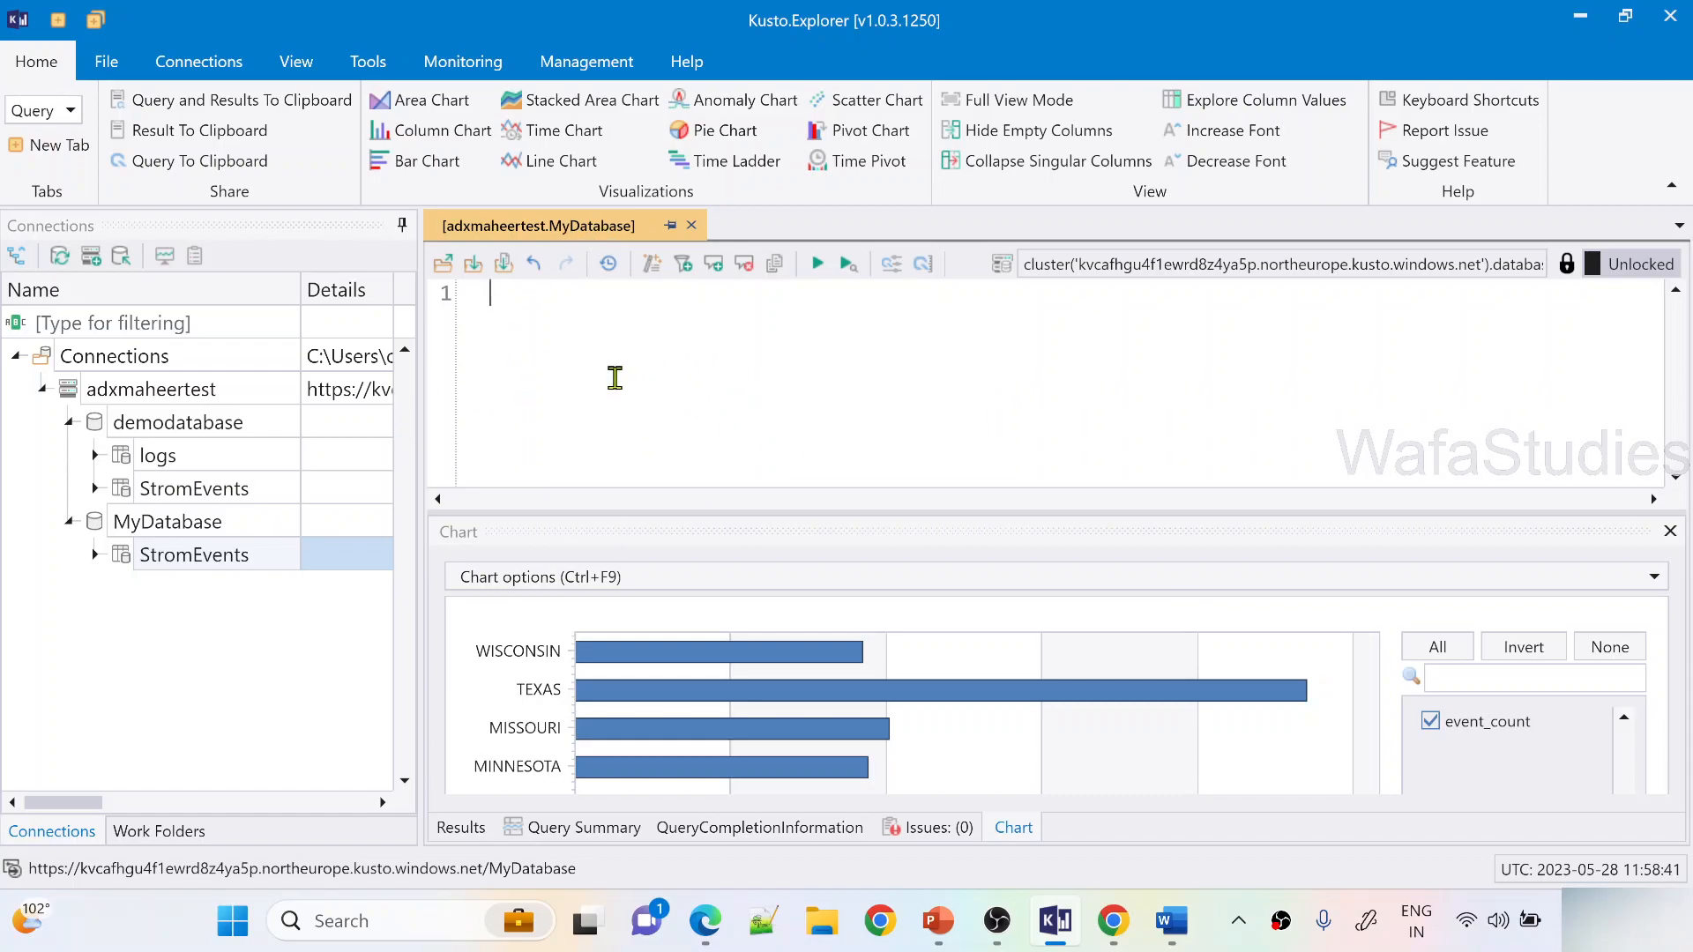
Switch to Azure Data Explorer in the browser, open its Query page and view the help cluster's databases
key(alt+Tab)
key(Tab)
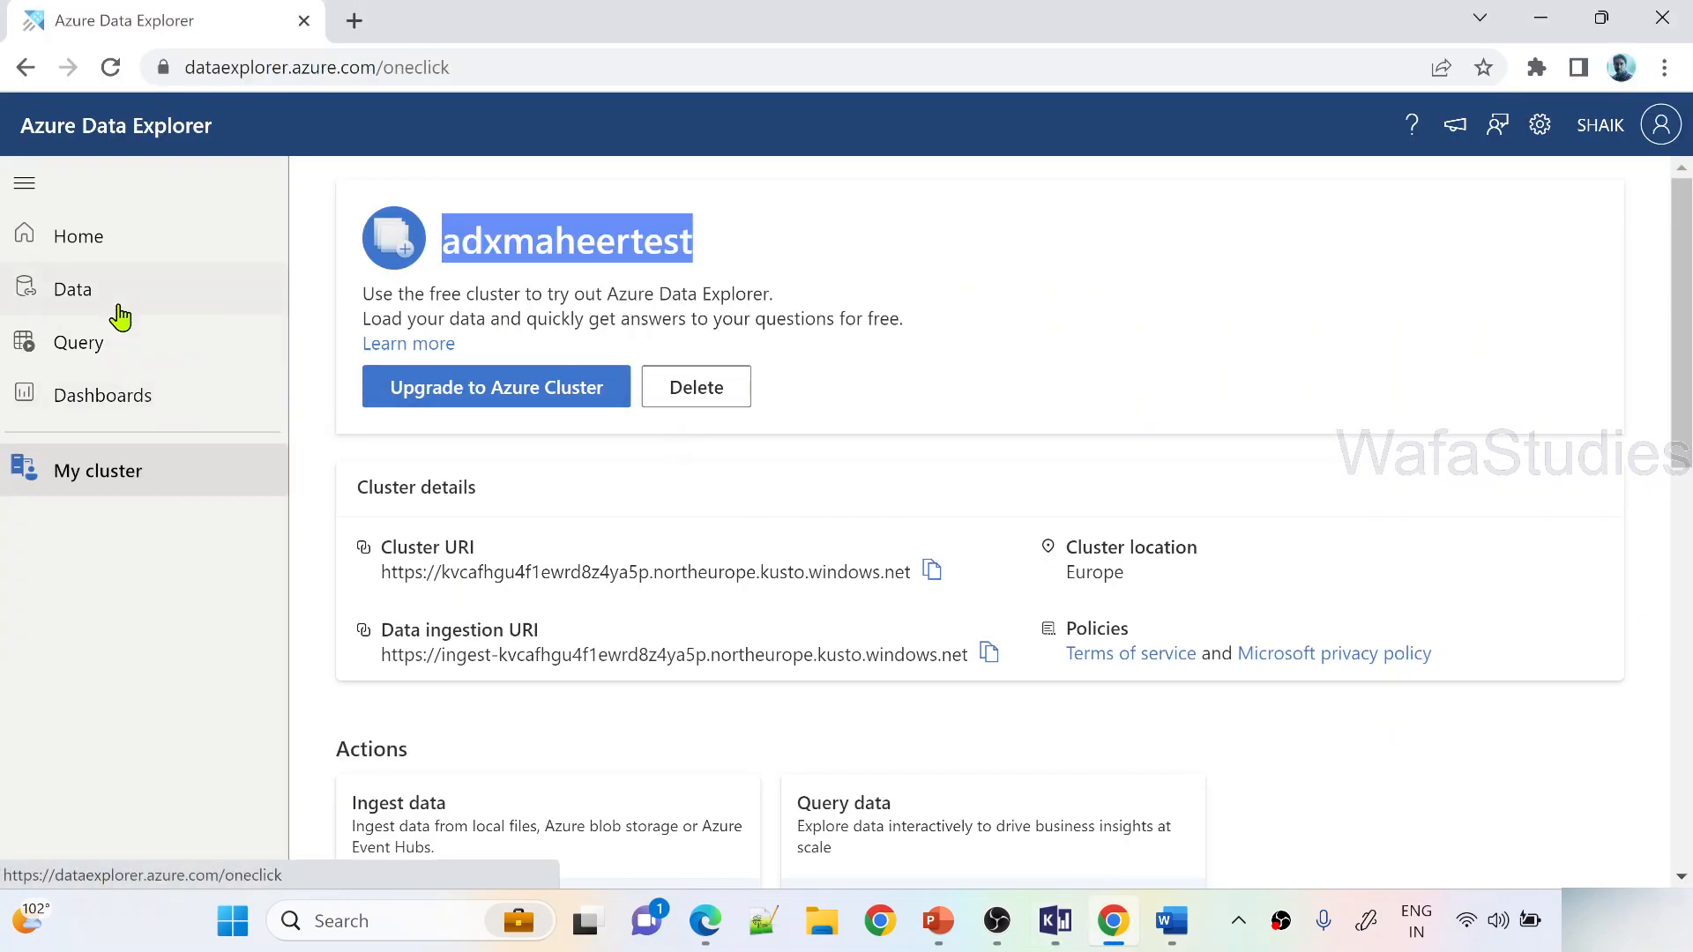
click(120, 313)
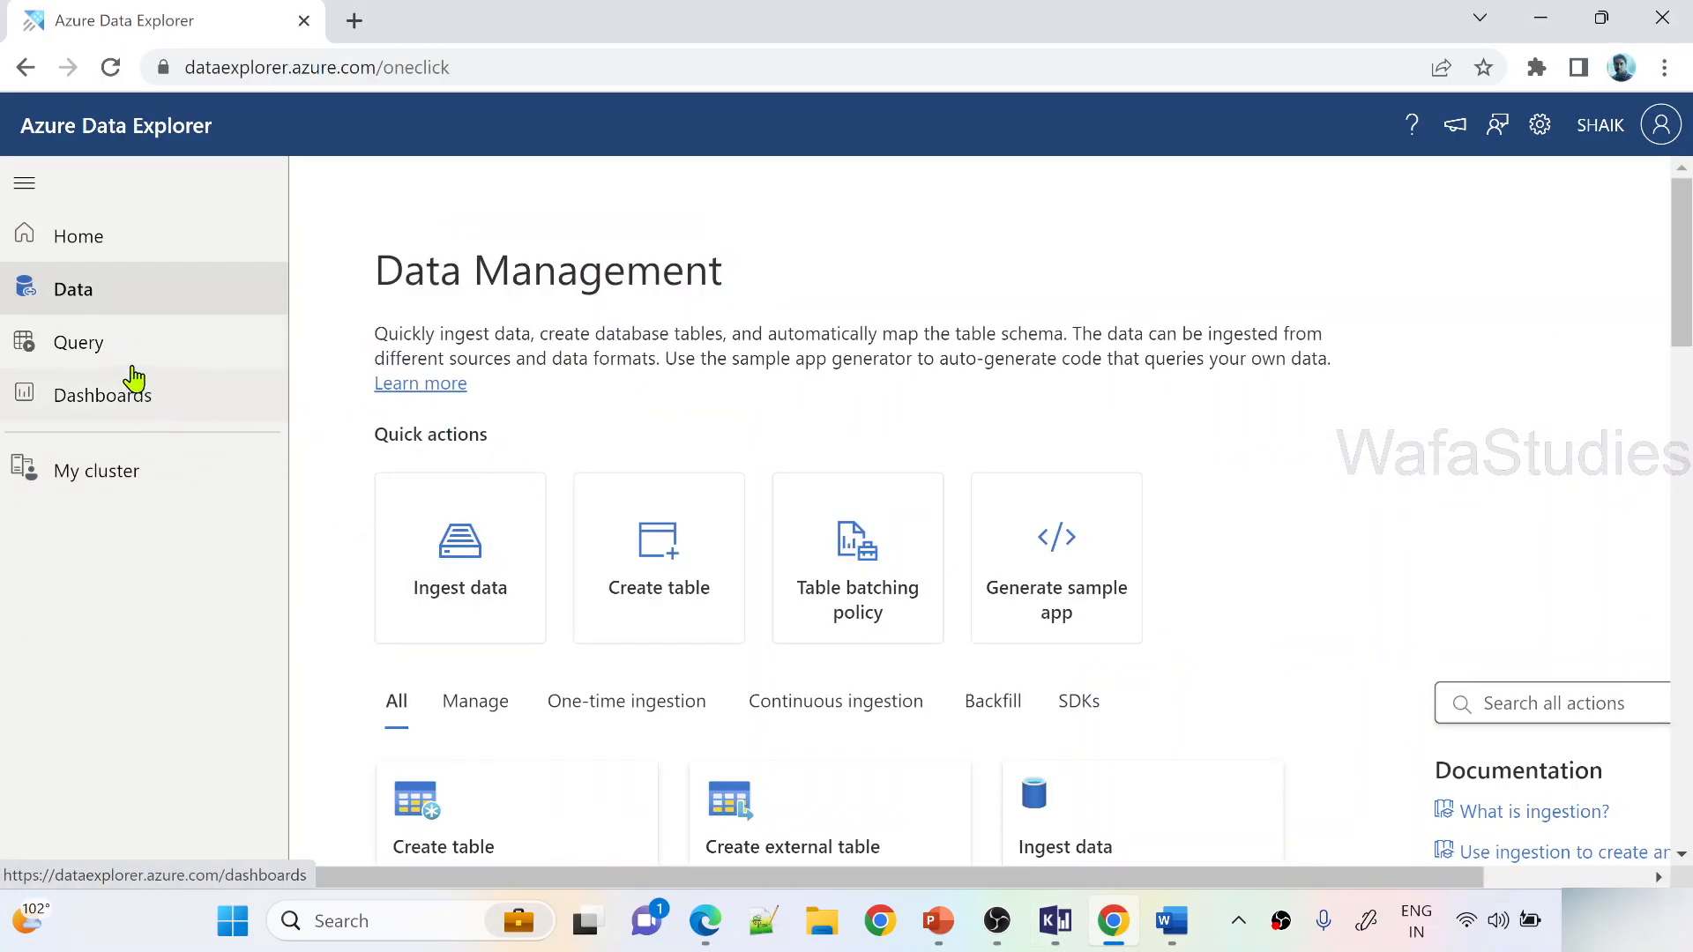
click(132, 365)
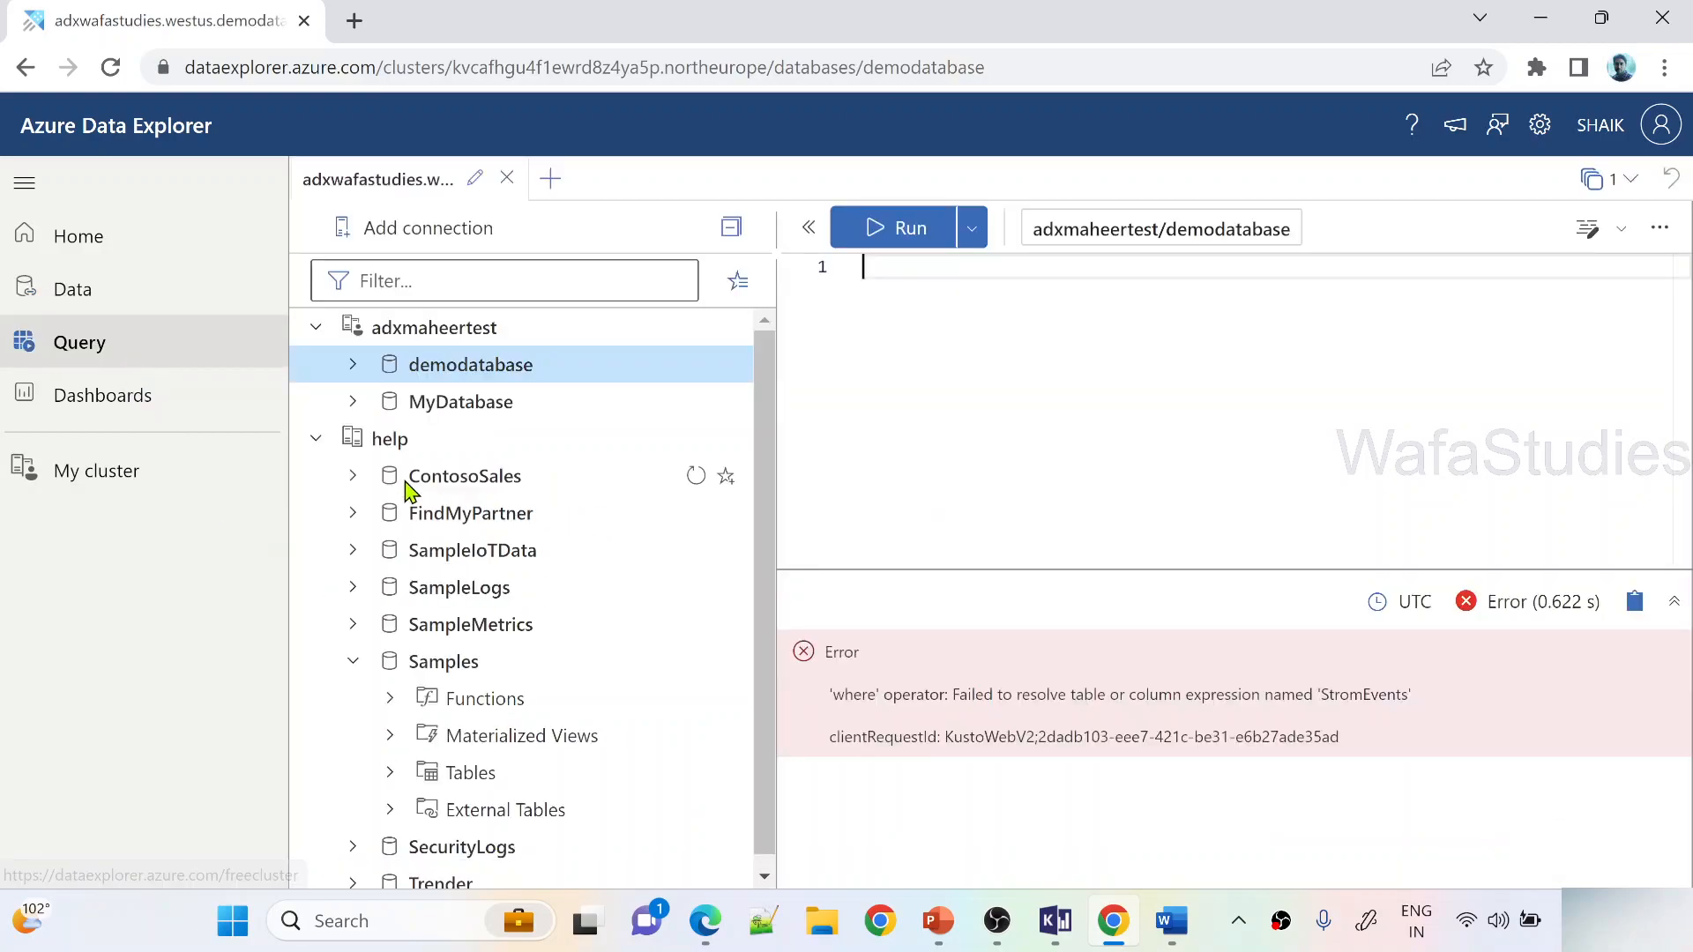
click(319, 441)
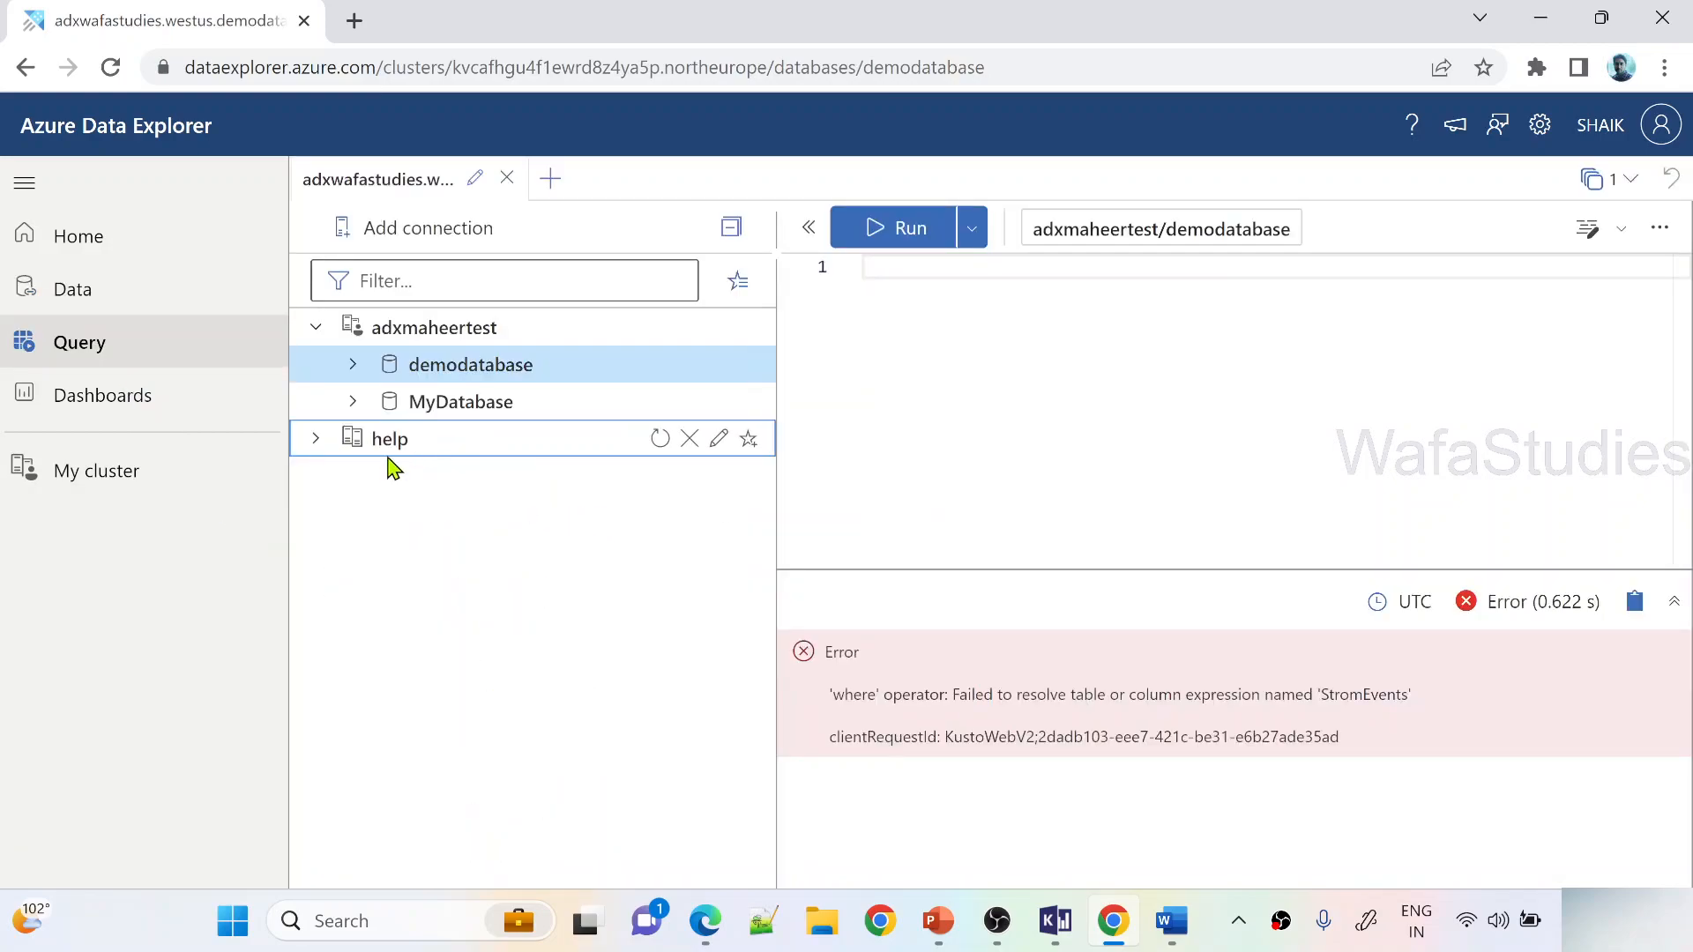
click(315, 444)
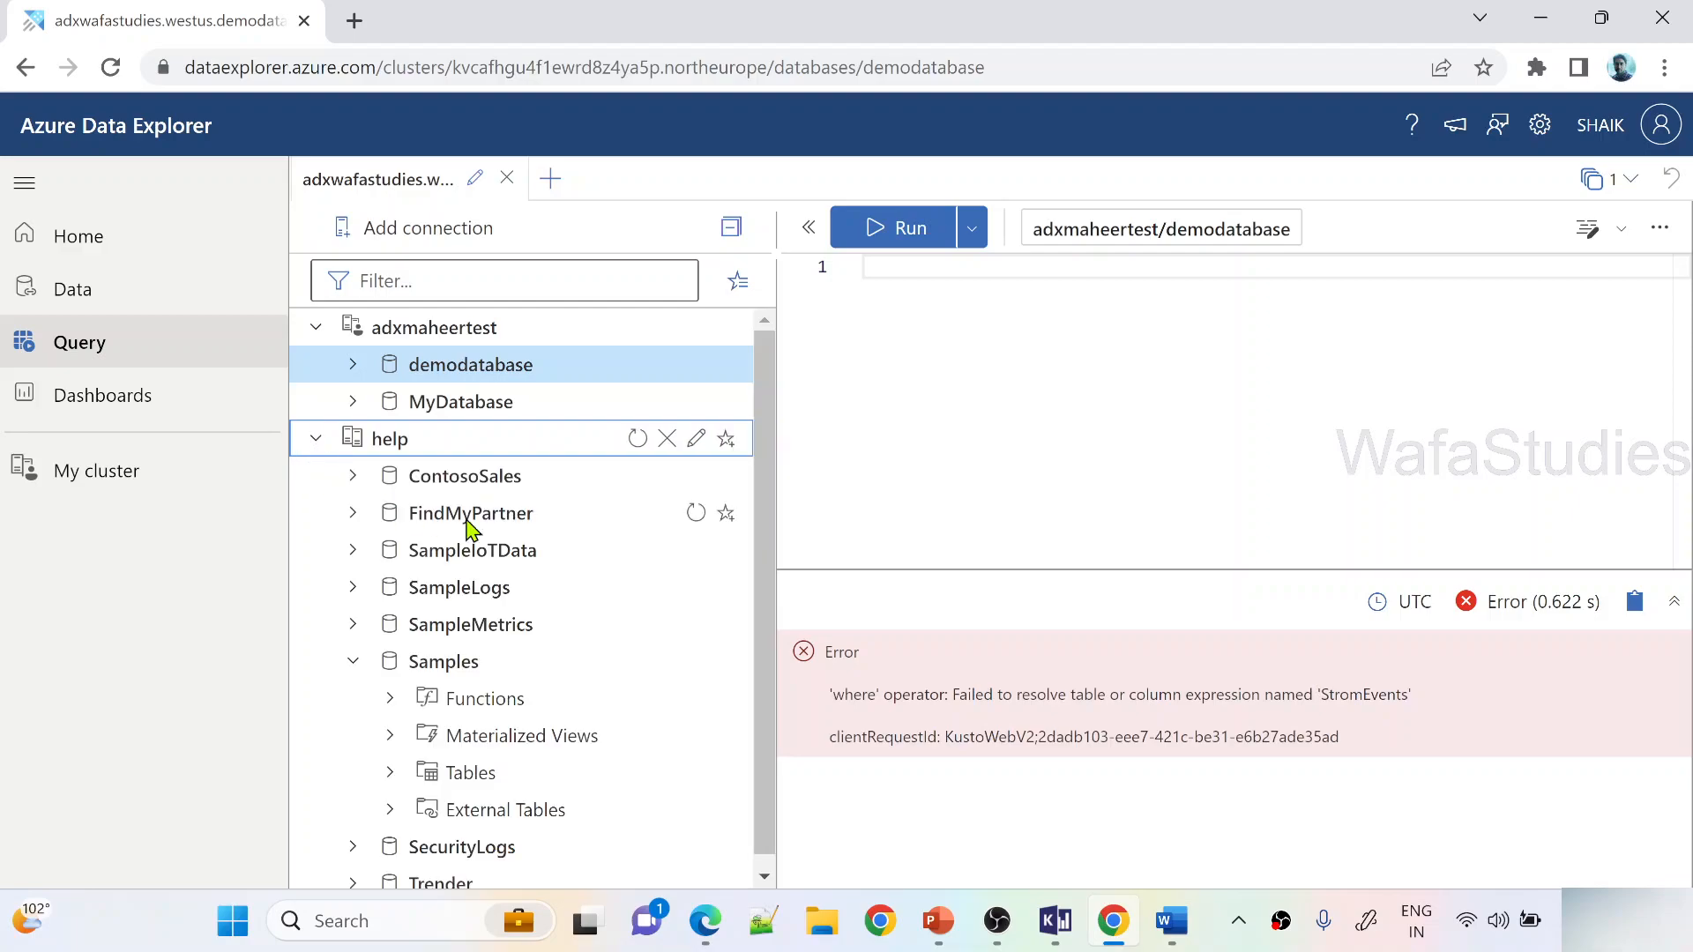
Locate the StormEvents table in the Storm_Events folder of the help cluster's Samples database, and switch back to Kusto.Explorer
click(533, 663)
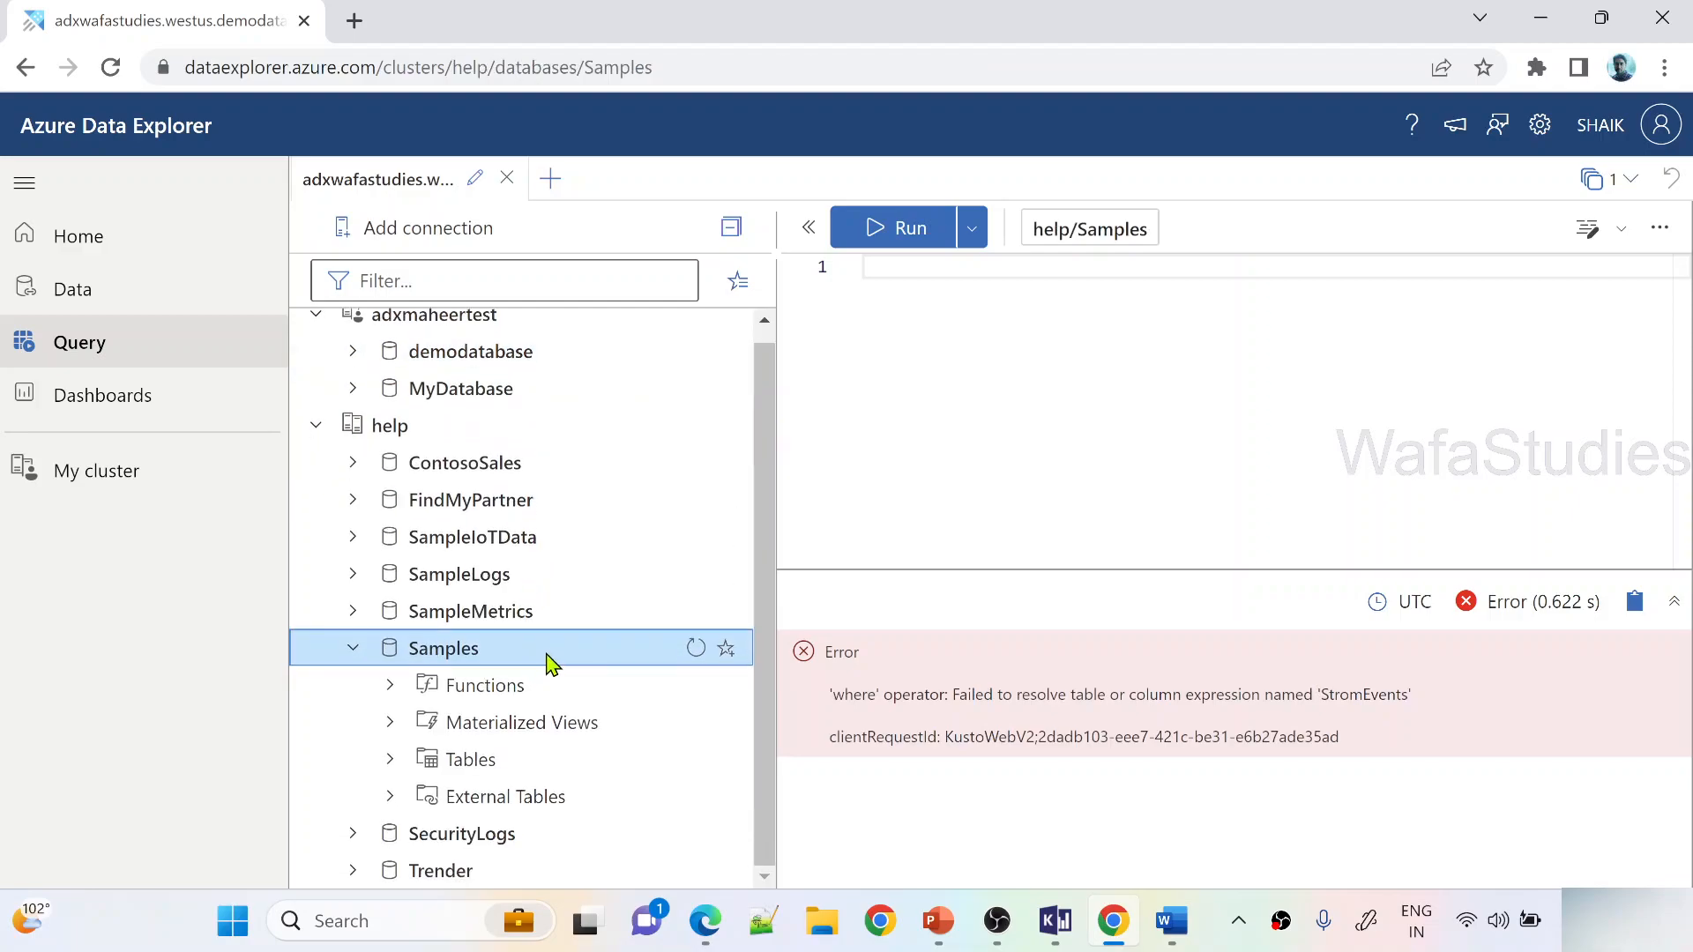
click(392, 762)
scroll(492, 763, down, 3)
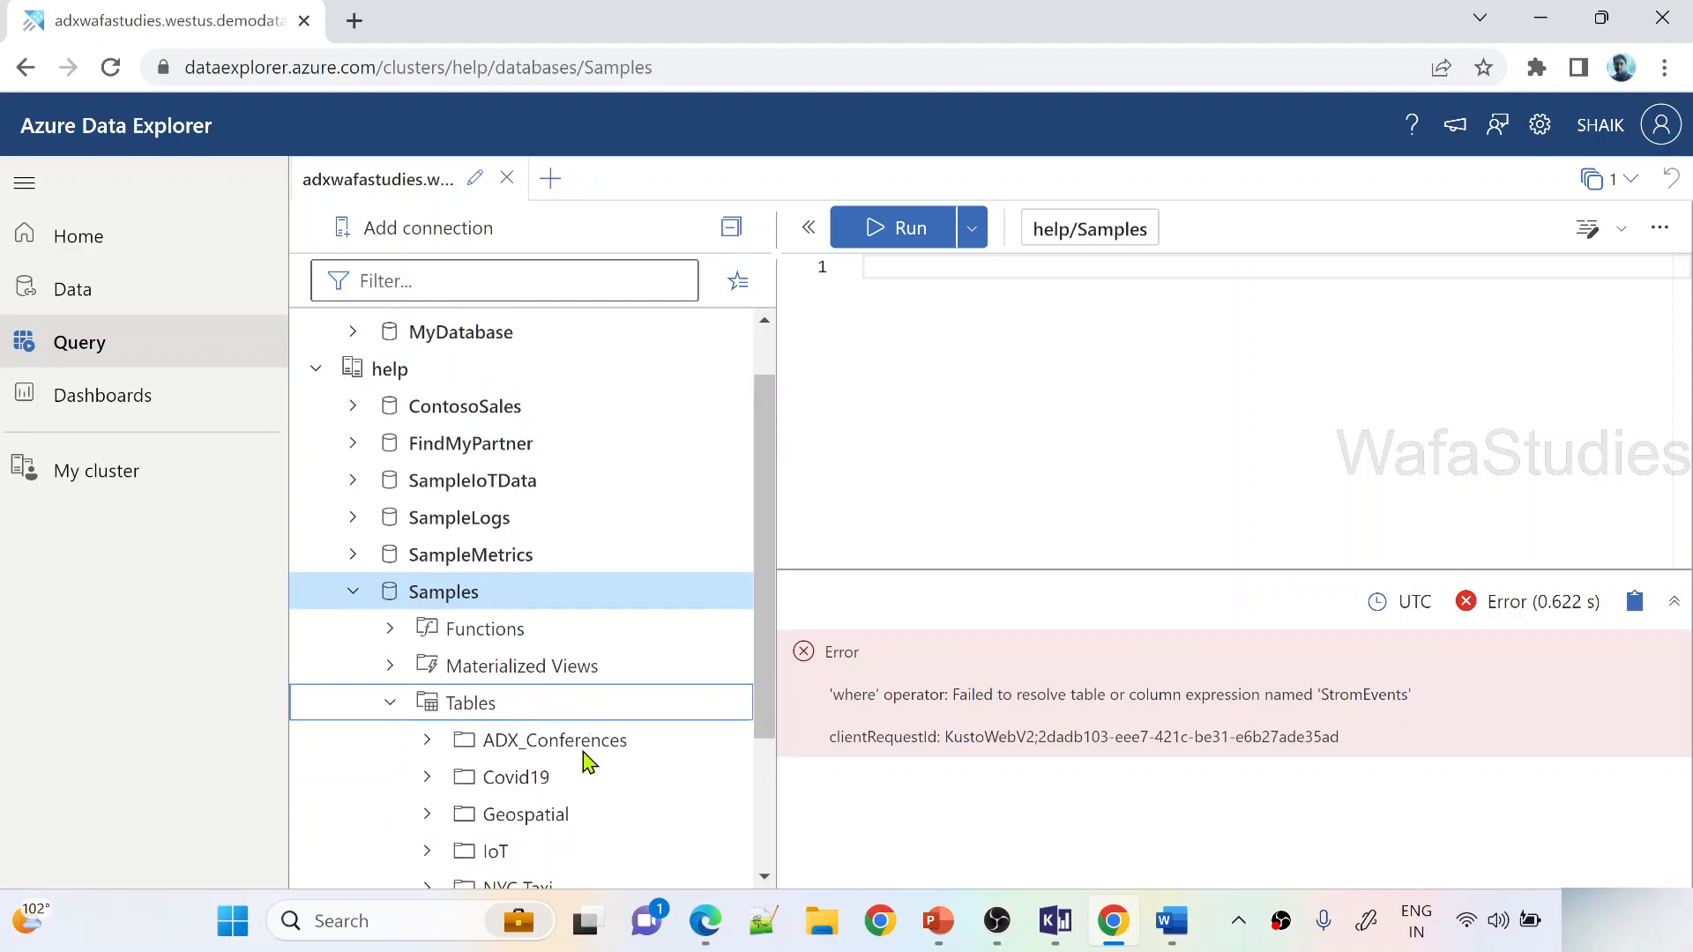
click(427, 724)
click(555, 799)
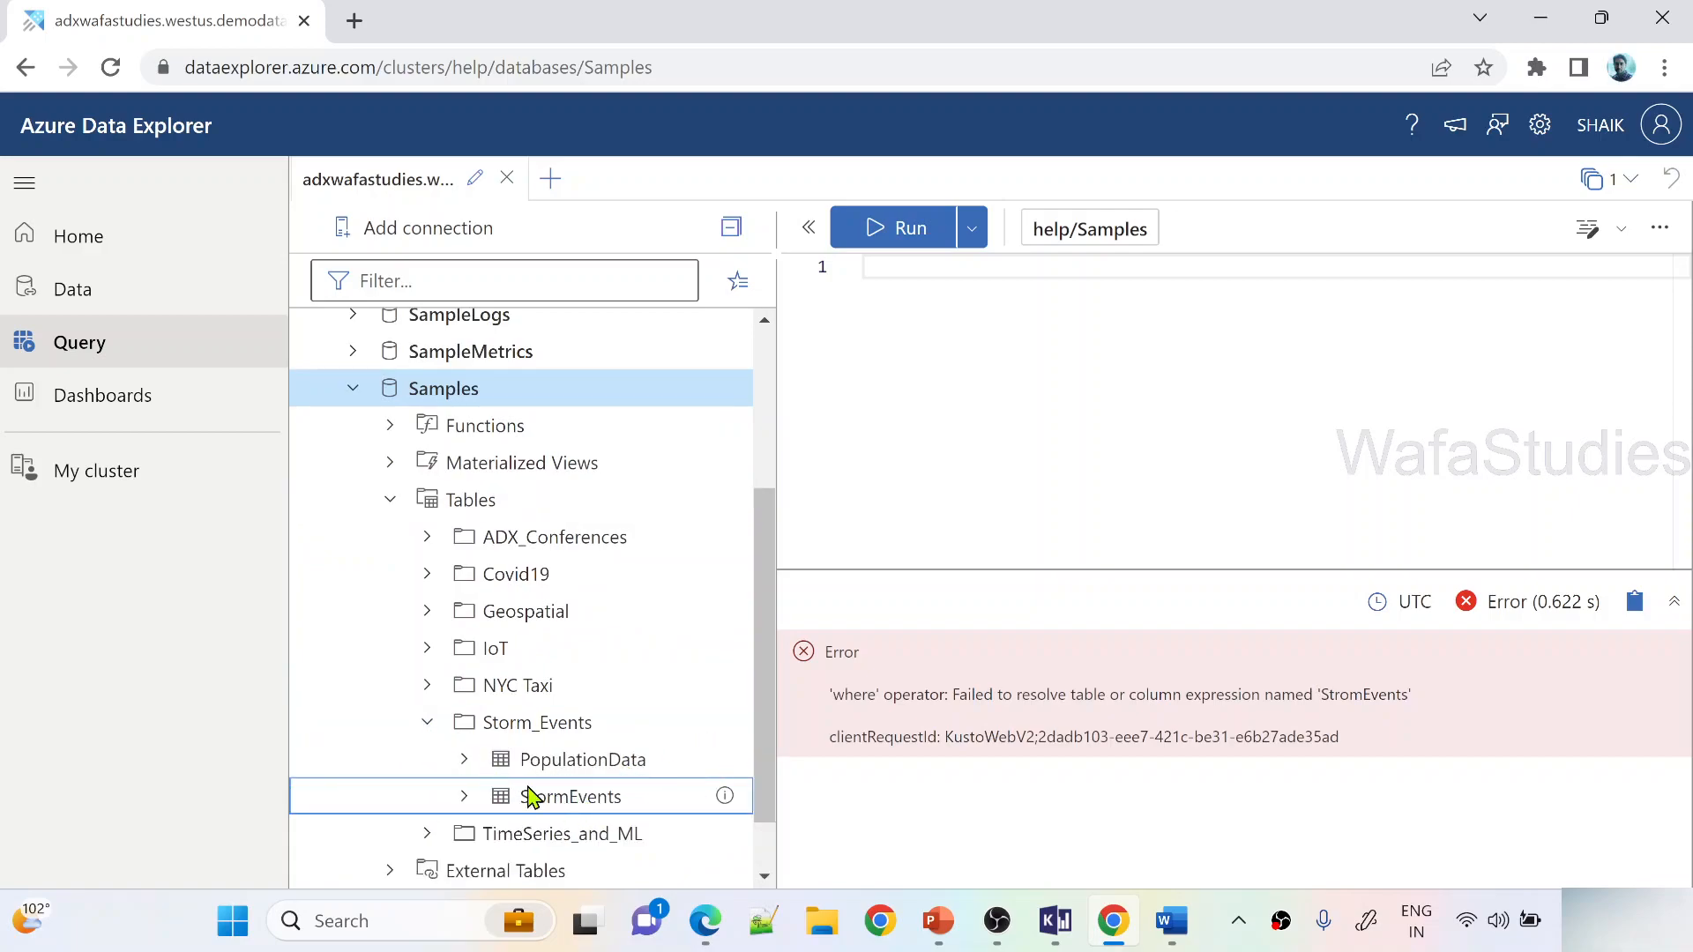
key(alt+Tab)
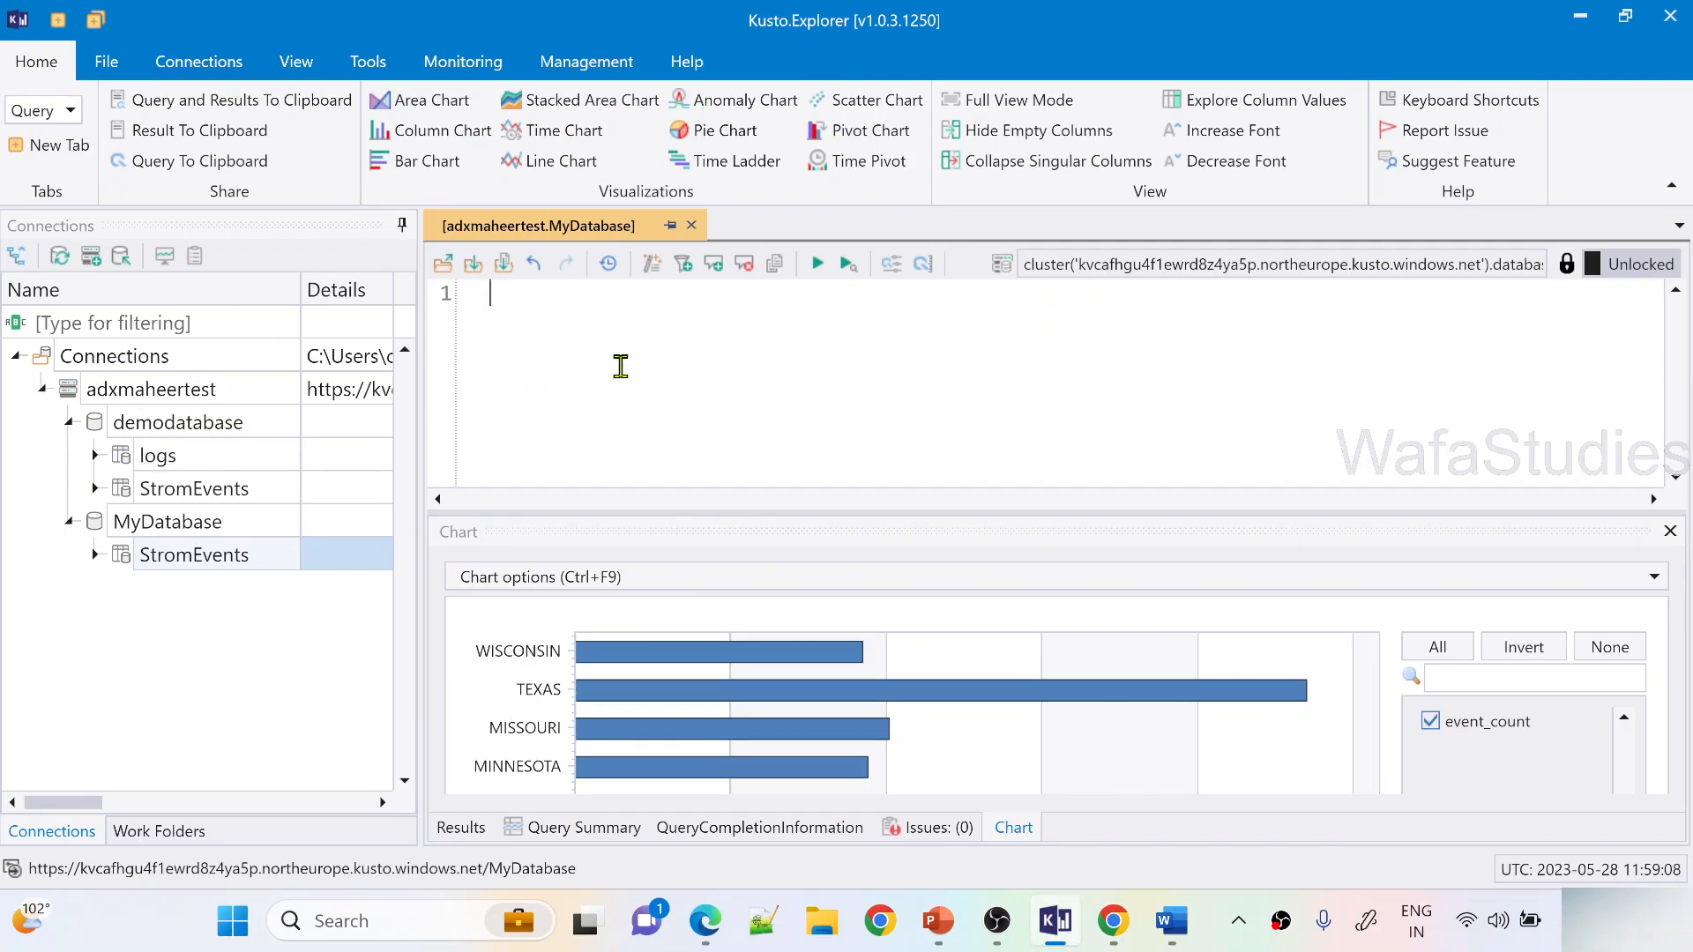
Write the directive #connect cluster('help').database('Samples') in the empty query editor
text(#)
scroll(638, 327, up, 1)
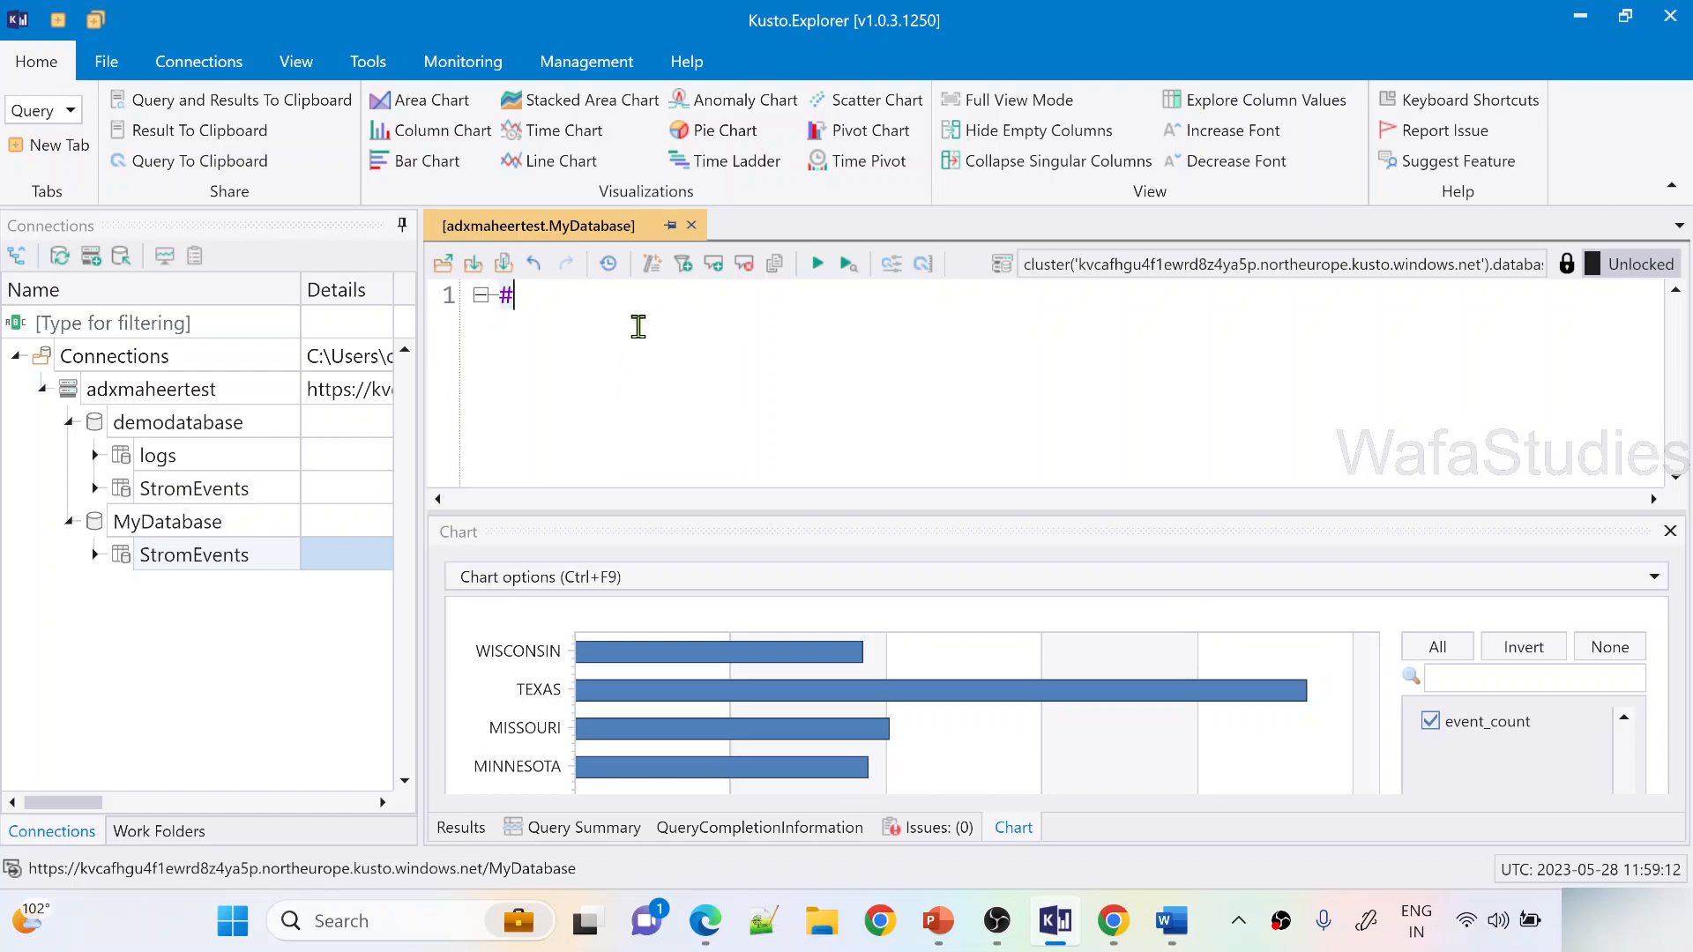
text(connect cluster)
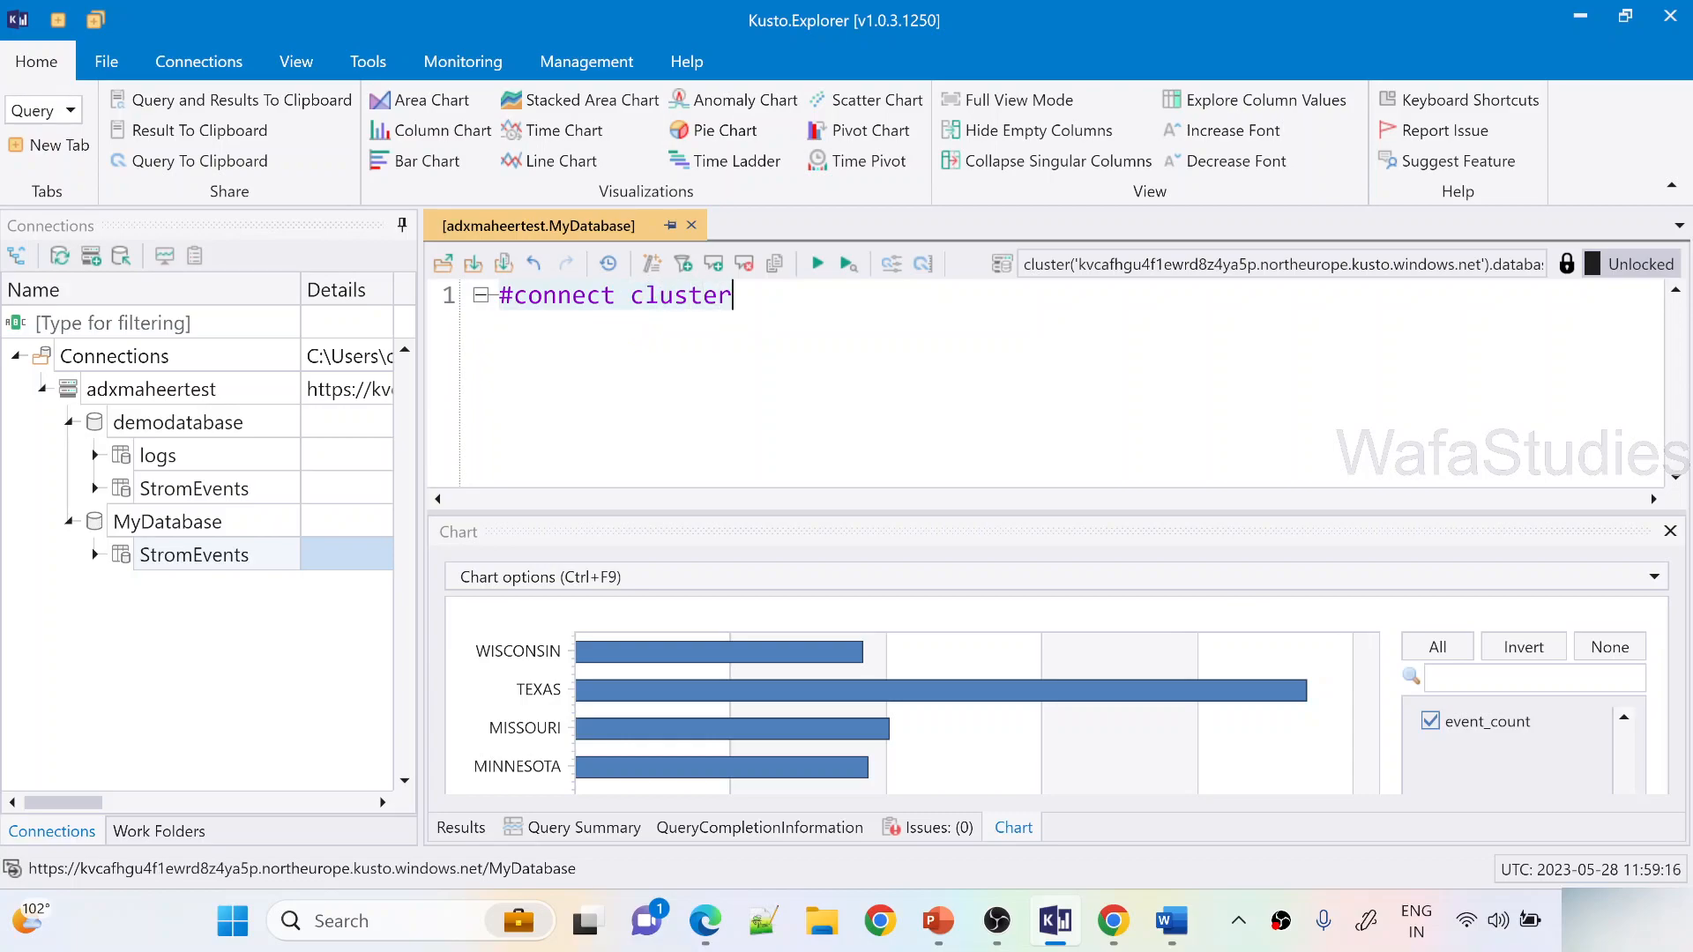
text(('help').database)
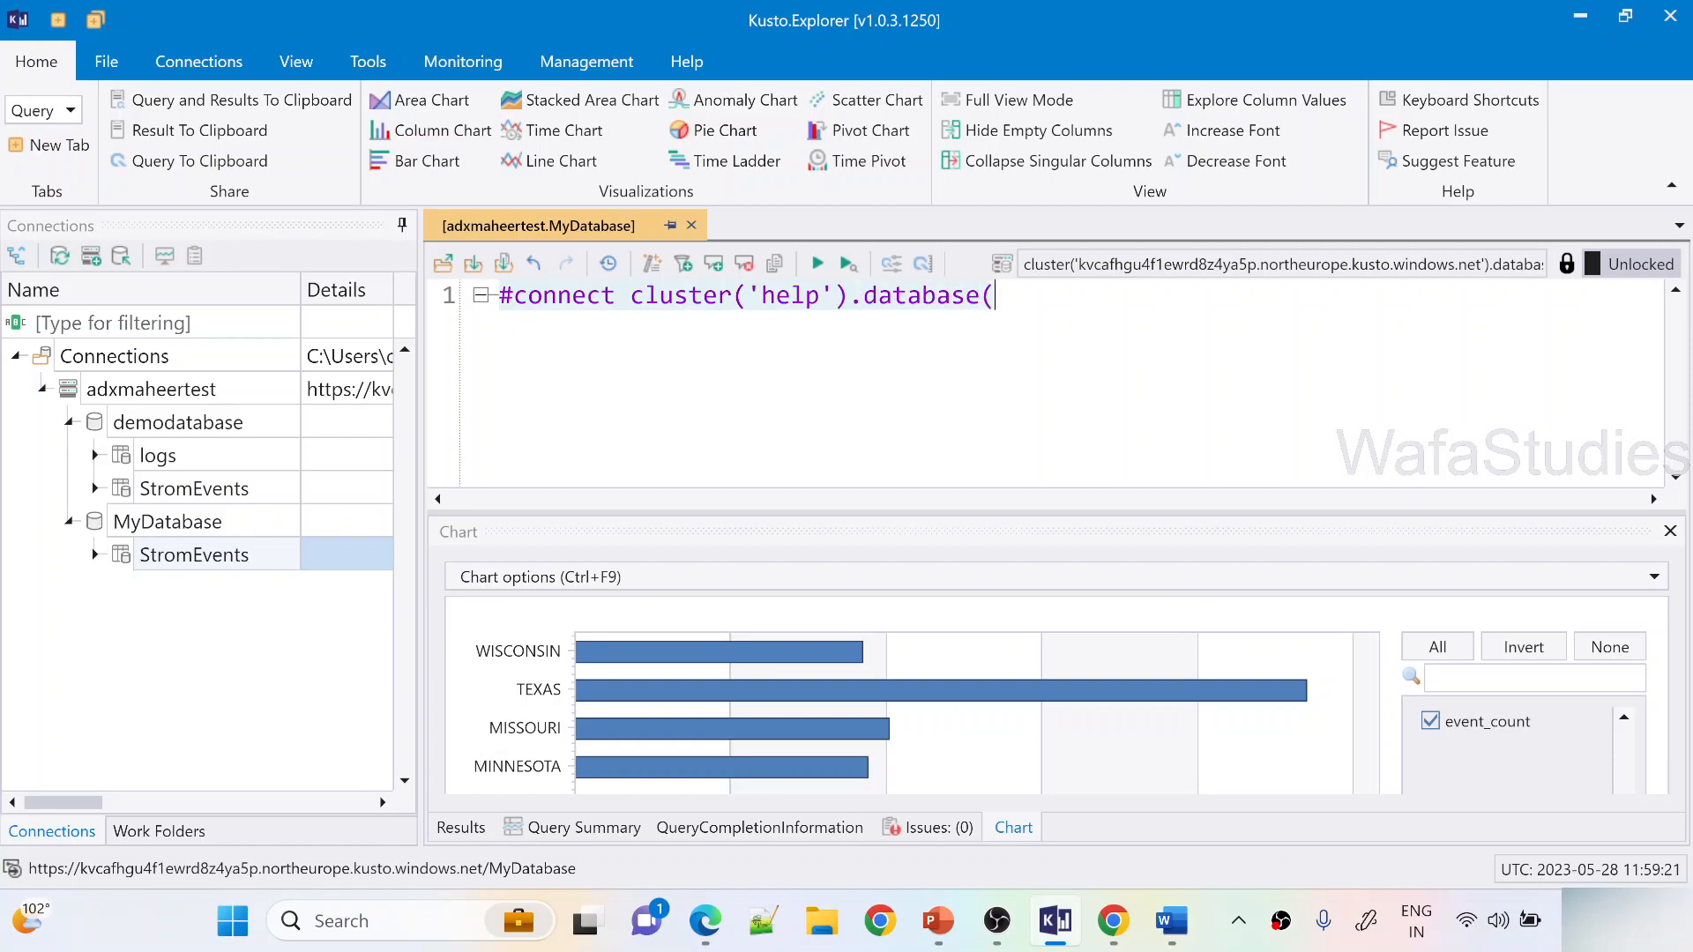
text(('Sampel)
key(BackSpace)
key(BackSpace)
text(les)
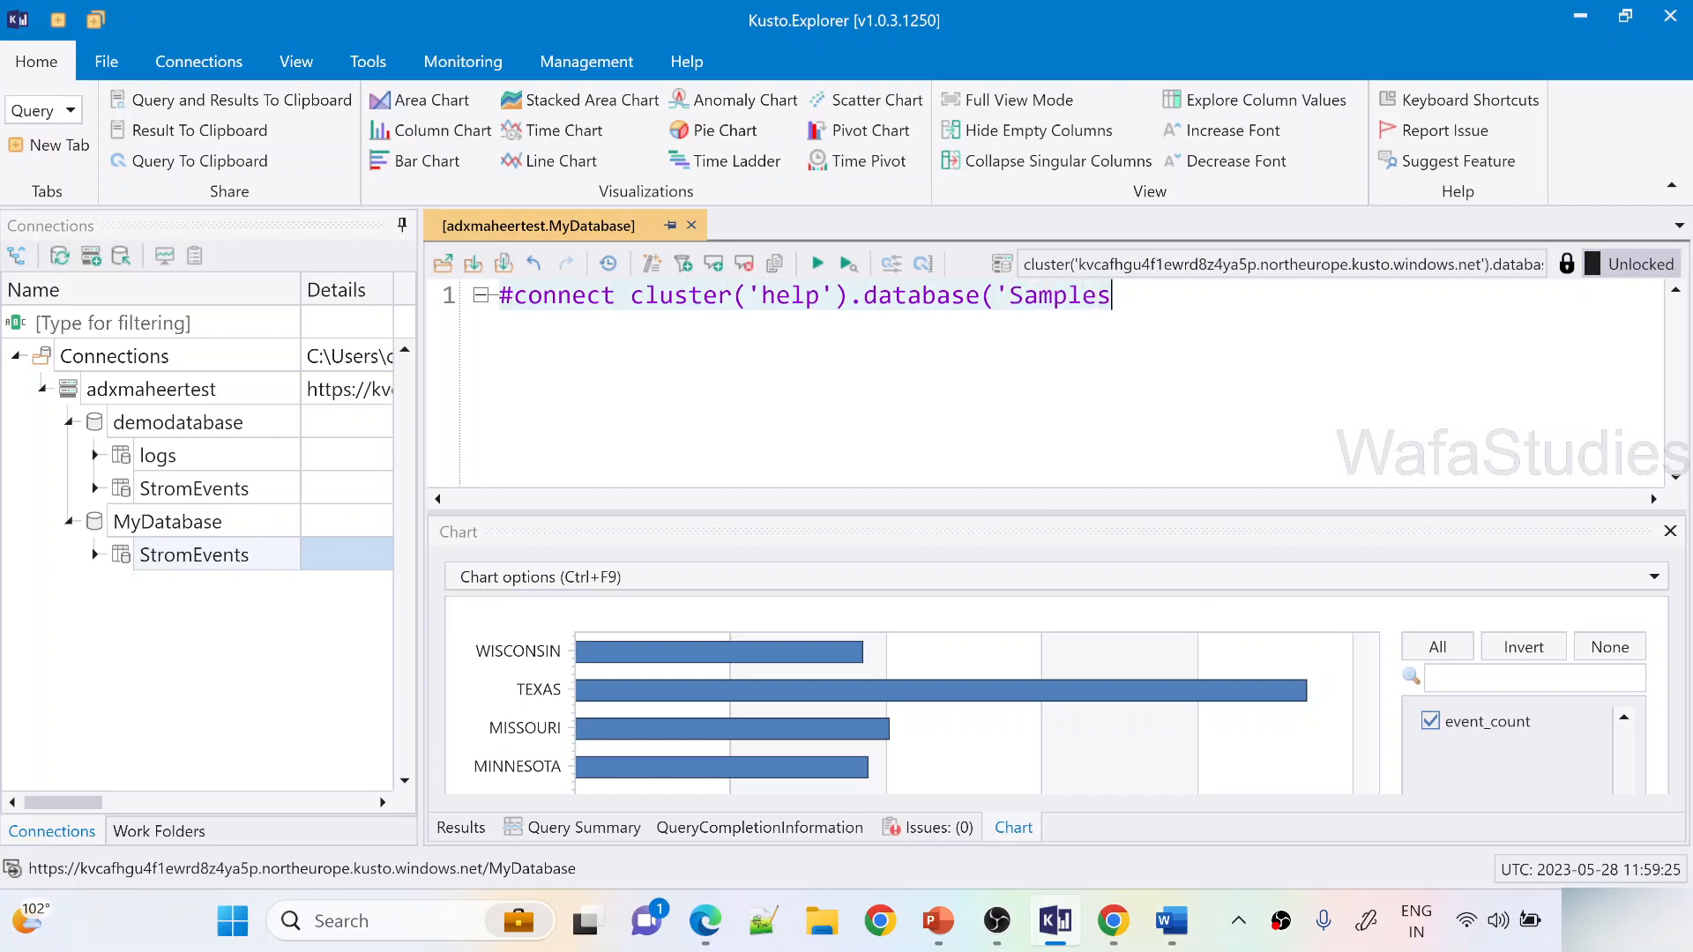
text('))
Run the connect directive and accept adding the connection to the help cluster with Samples as its initial catalog
click(817, 262)
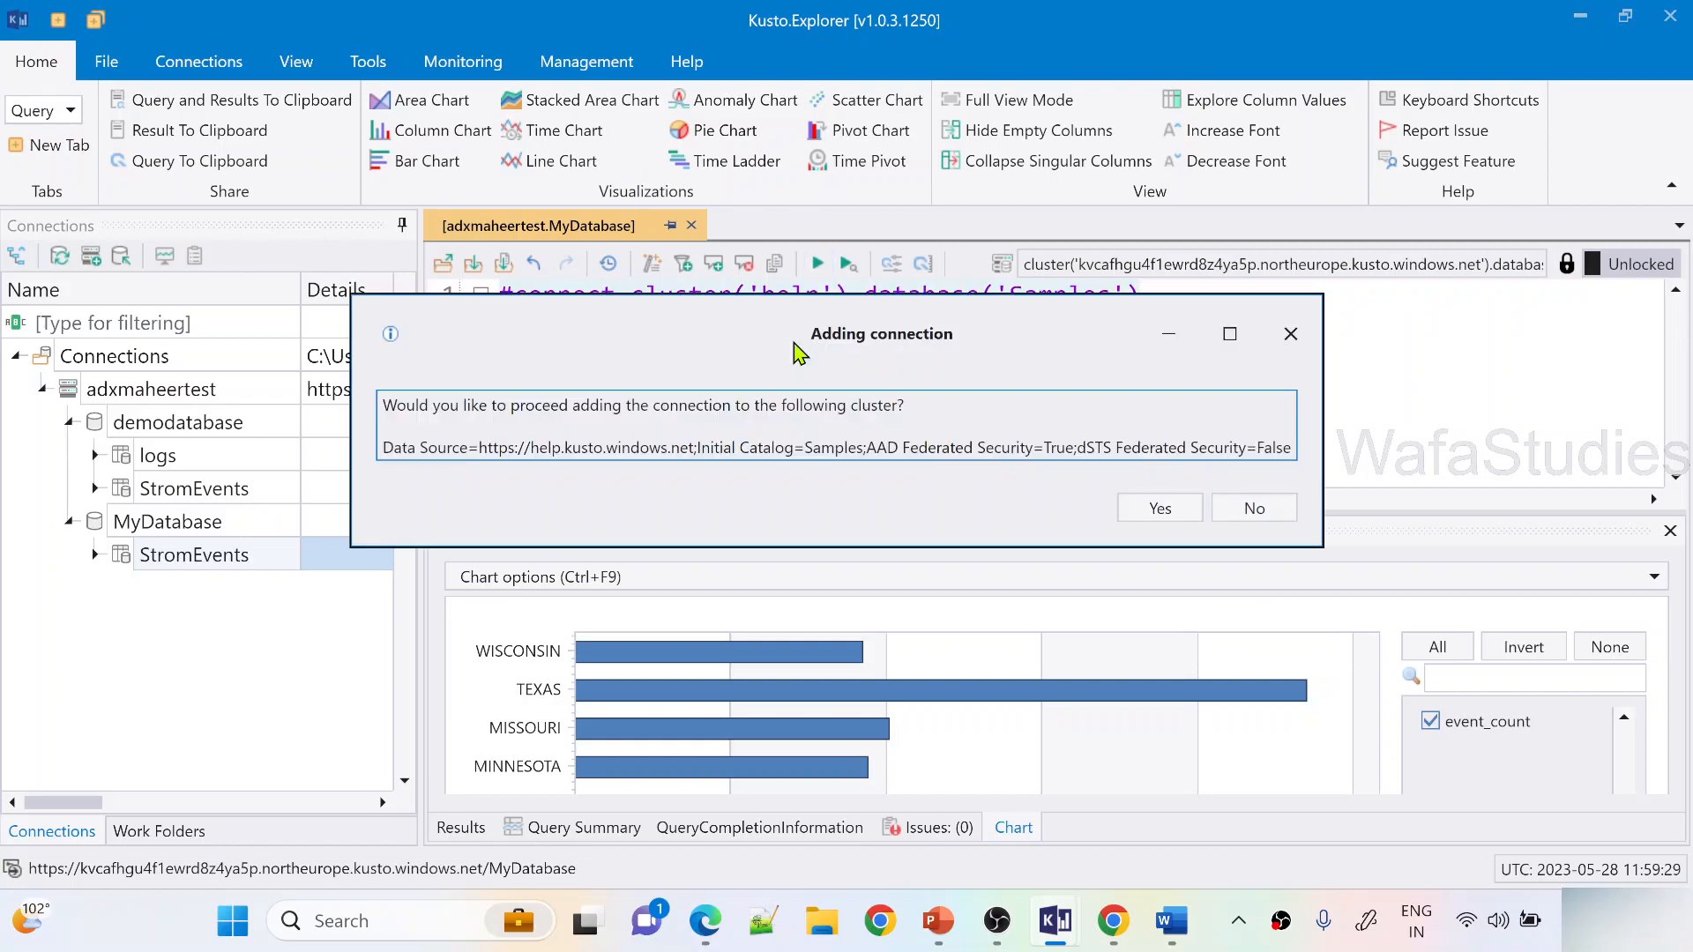
drag(494, 426, 866, 450)
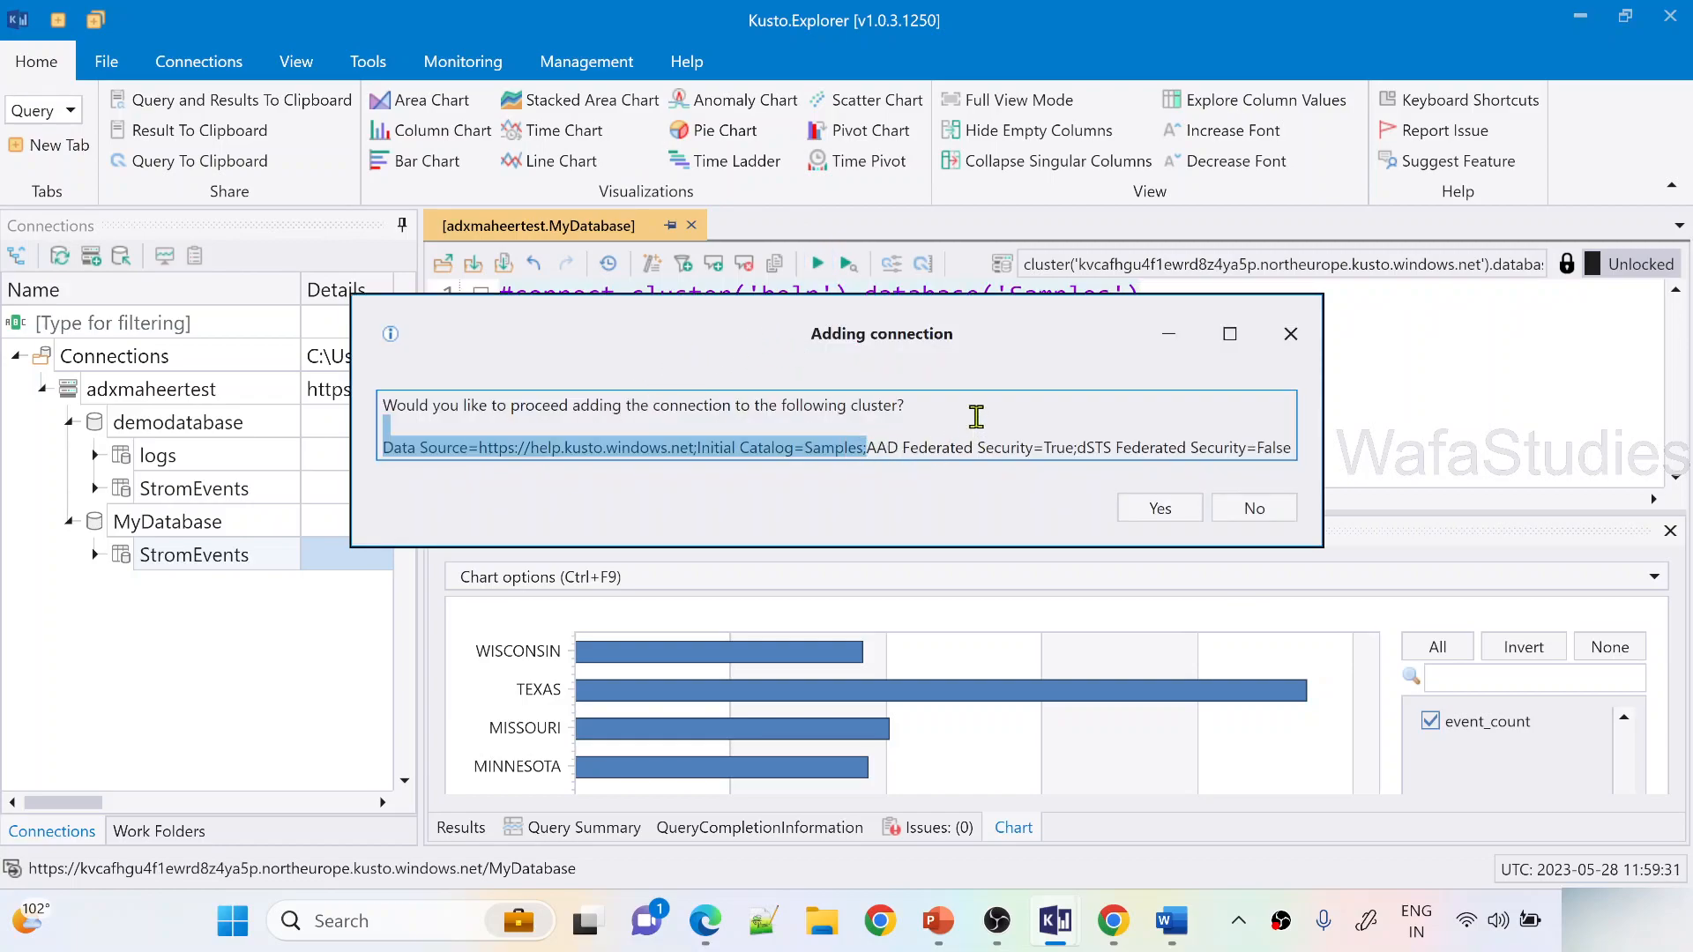
click(1155, 520)
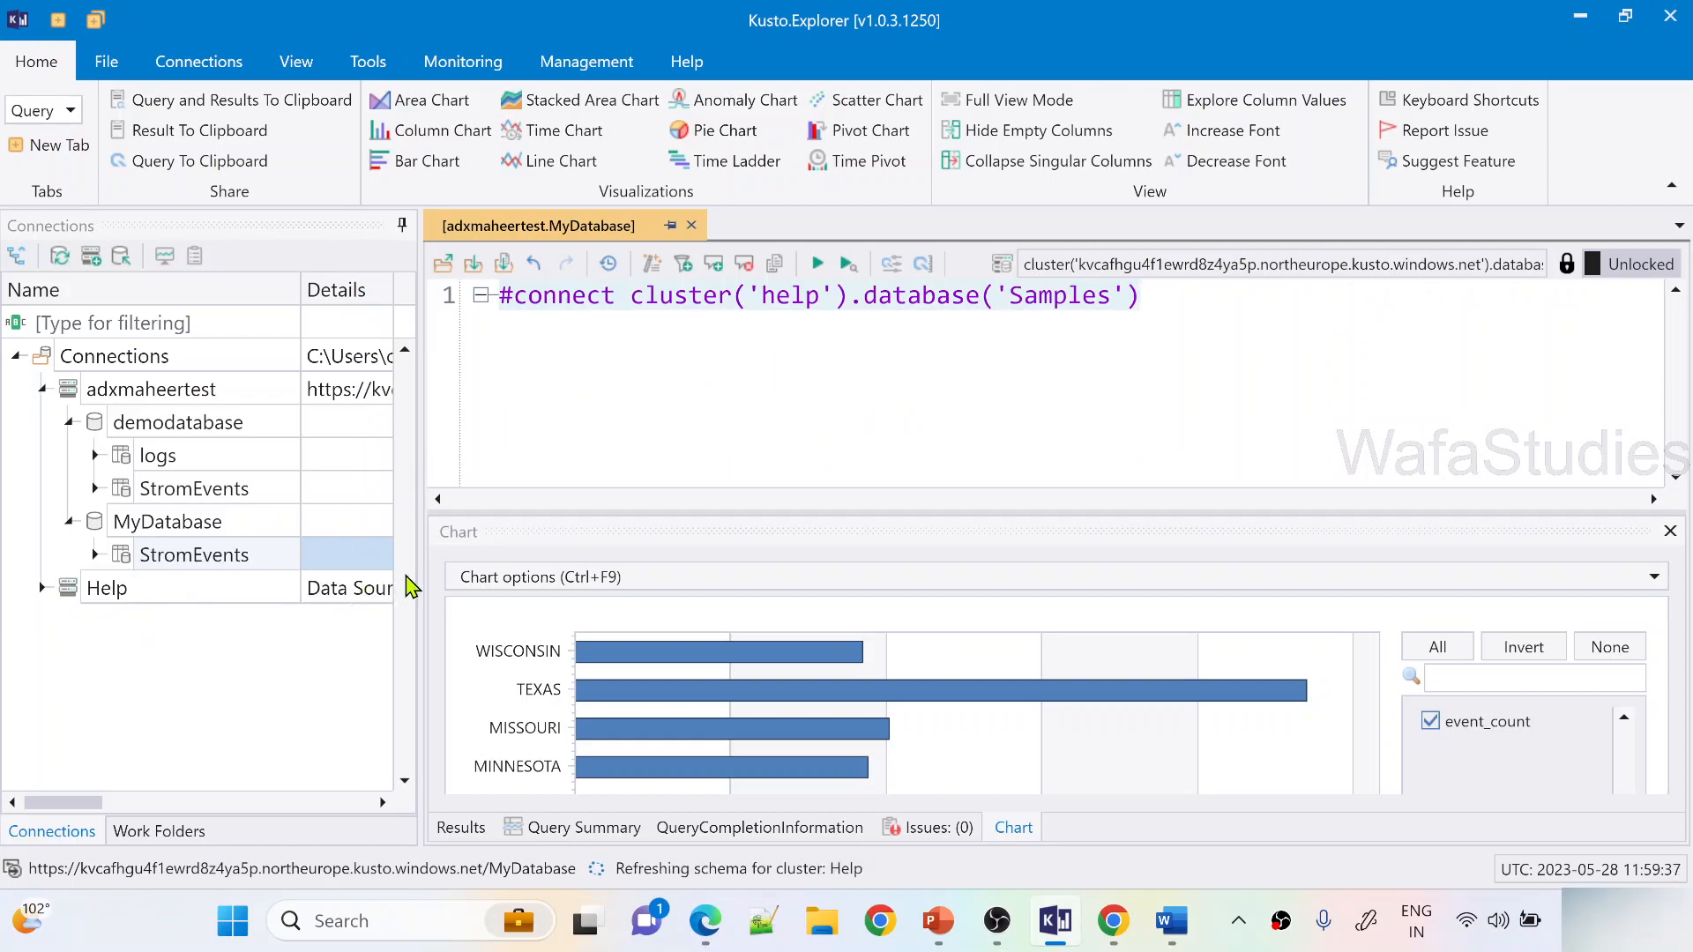
Expand the Help cluster to view its databases, adjusting the connections pane's width, and check the query tab's connection string
drag(421, 569, 712, 569)
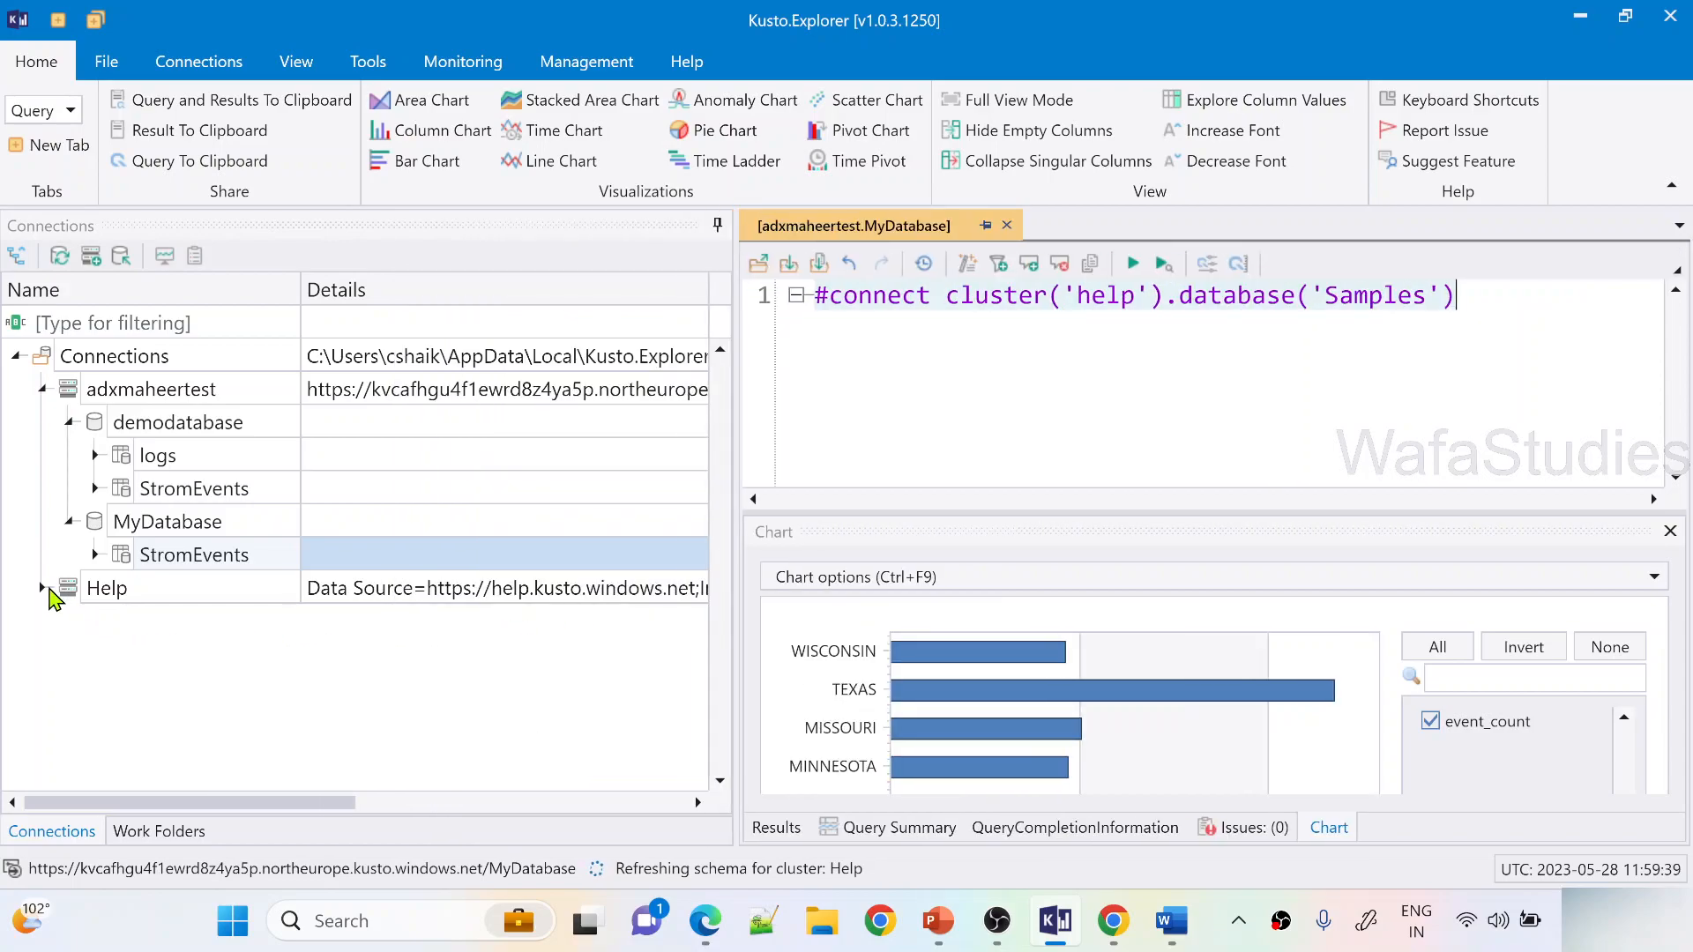
click(42, 587)
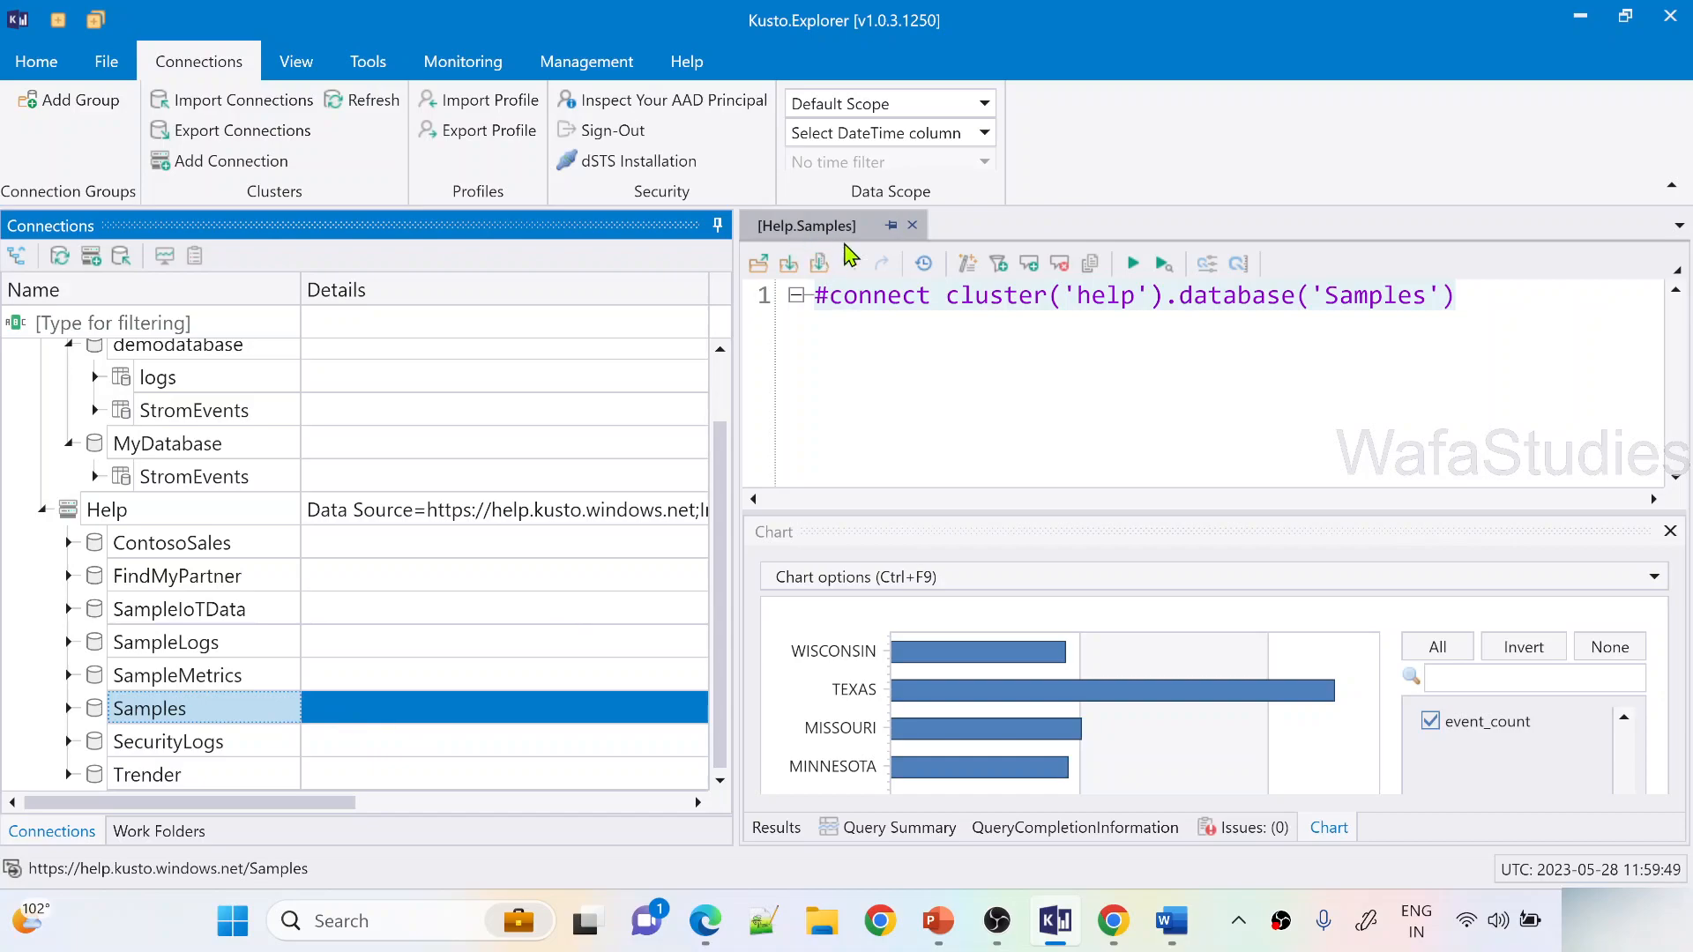
drag(741, 388, 399, 369)
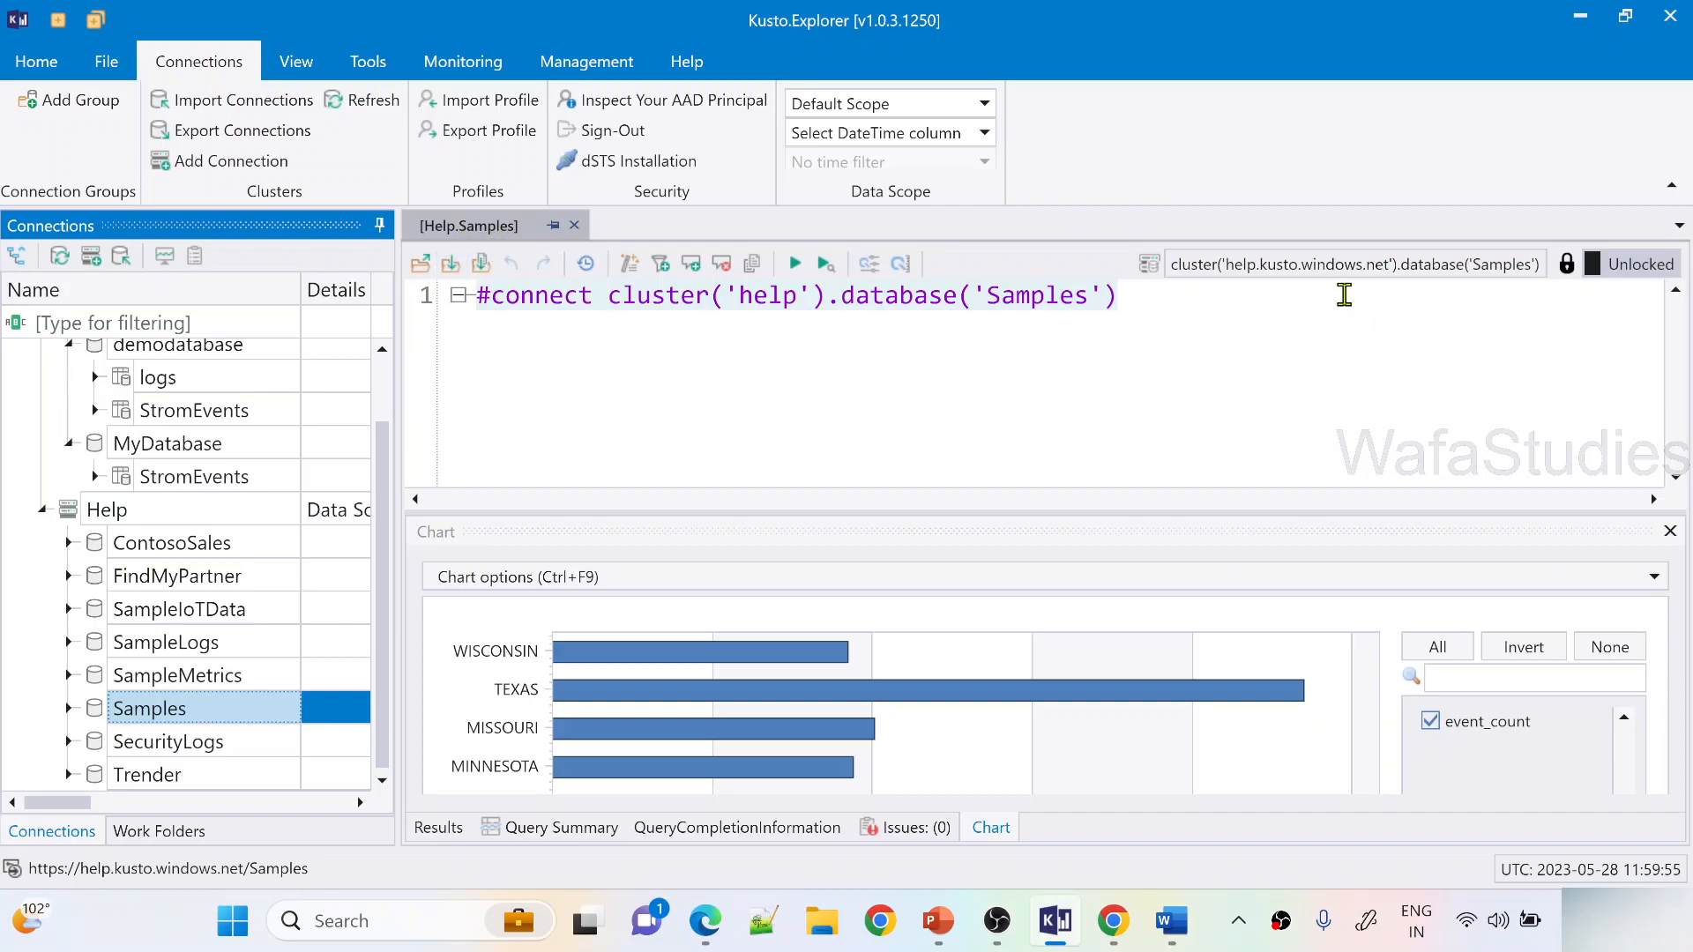
drag(1174, 264, 1534, 257)
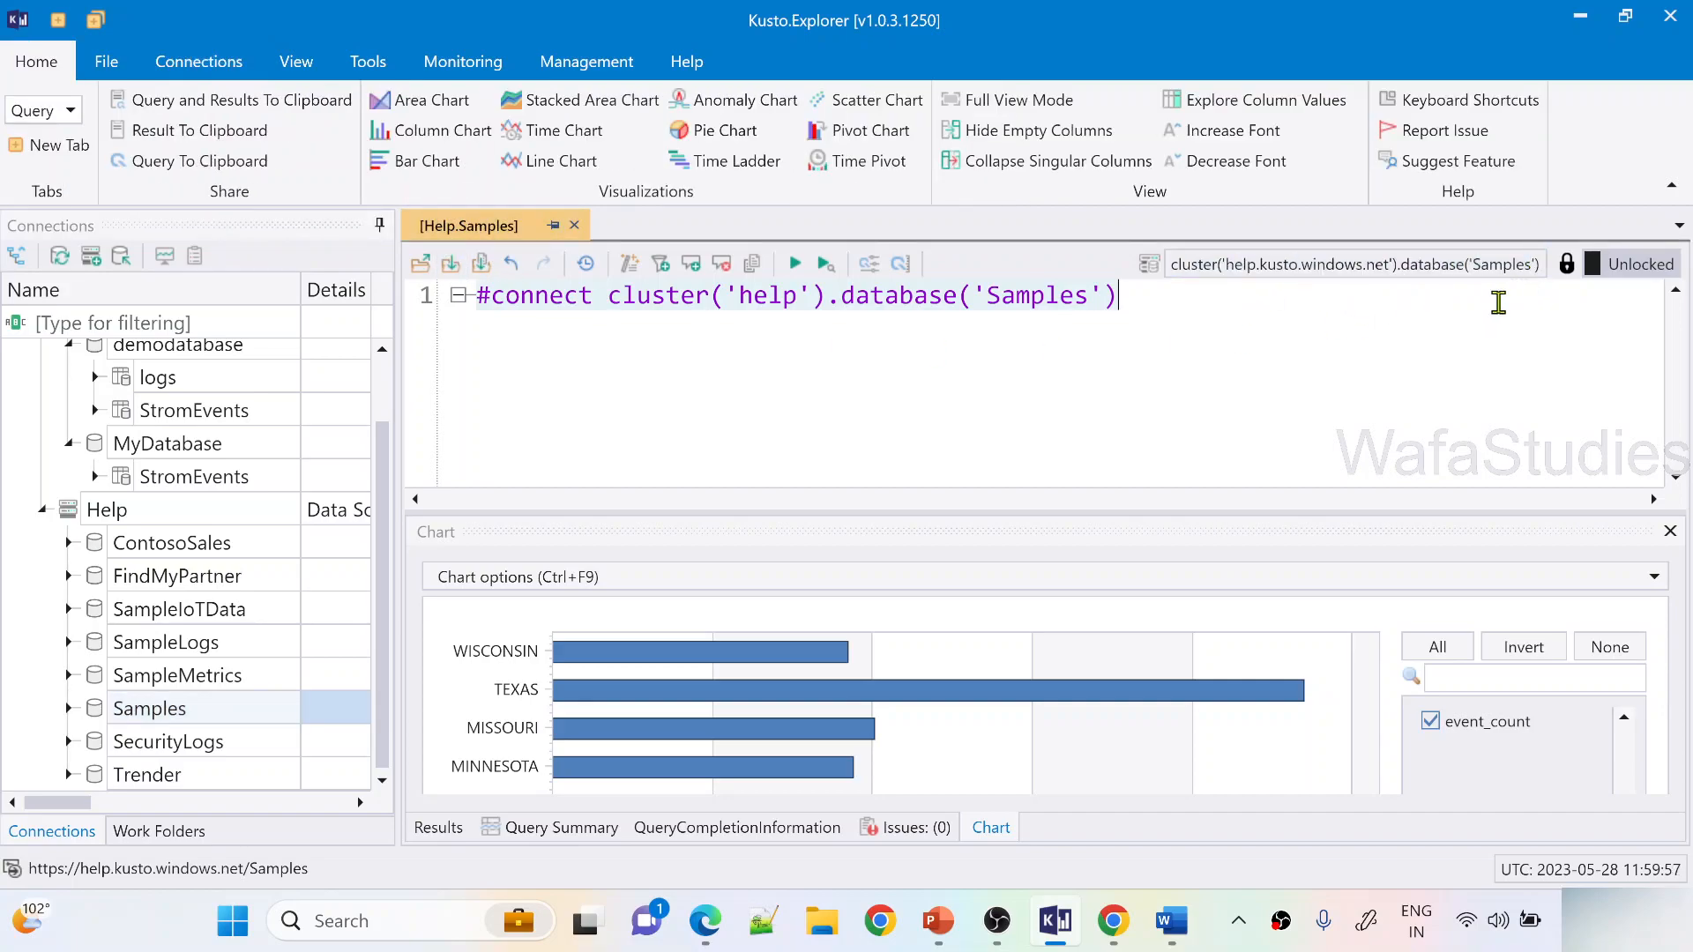
Start a separate query below the connect directive, after a blank line, with the StormEvents table
key(Return)
text(Strom)
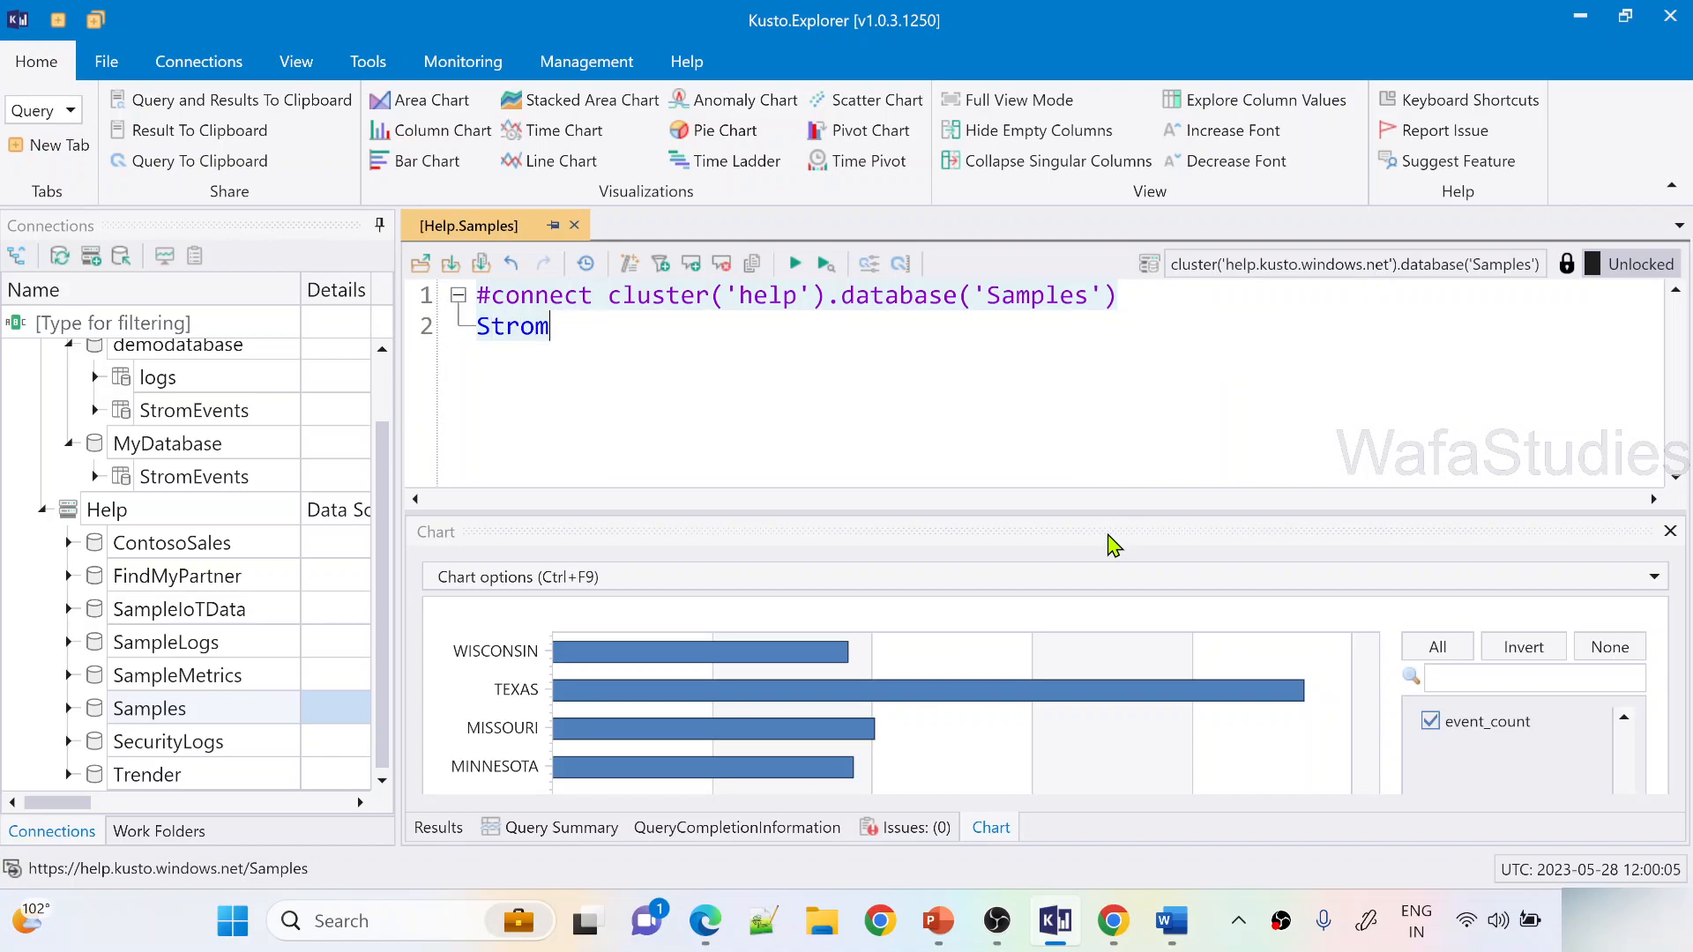
key(BackSpace)
key(BackSpace)
key(BackSpace)
key(BackSpace)
key(BackSpace)
key(Return)
text(Strom)
key(BackSpace)
key(BackSpace)
key(BackSpace)
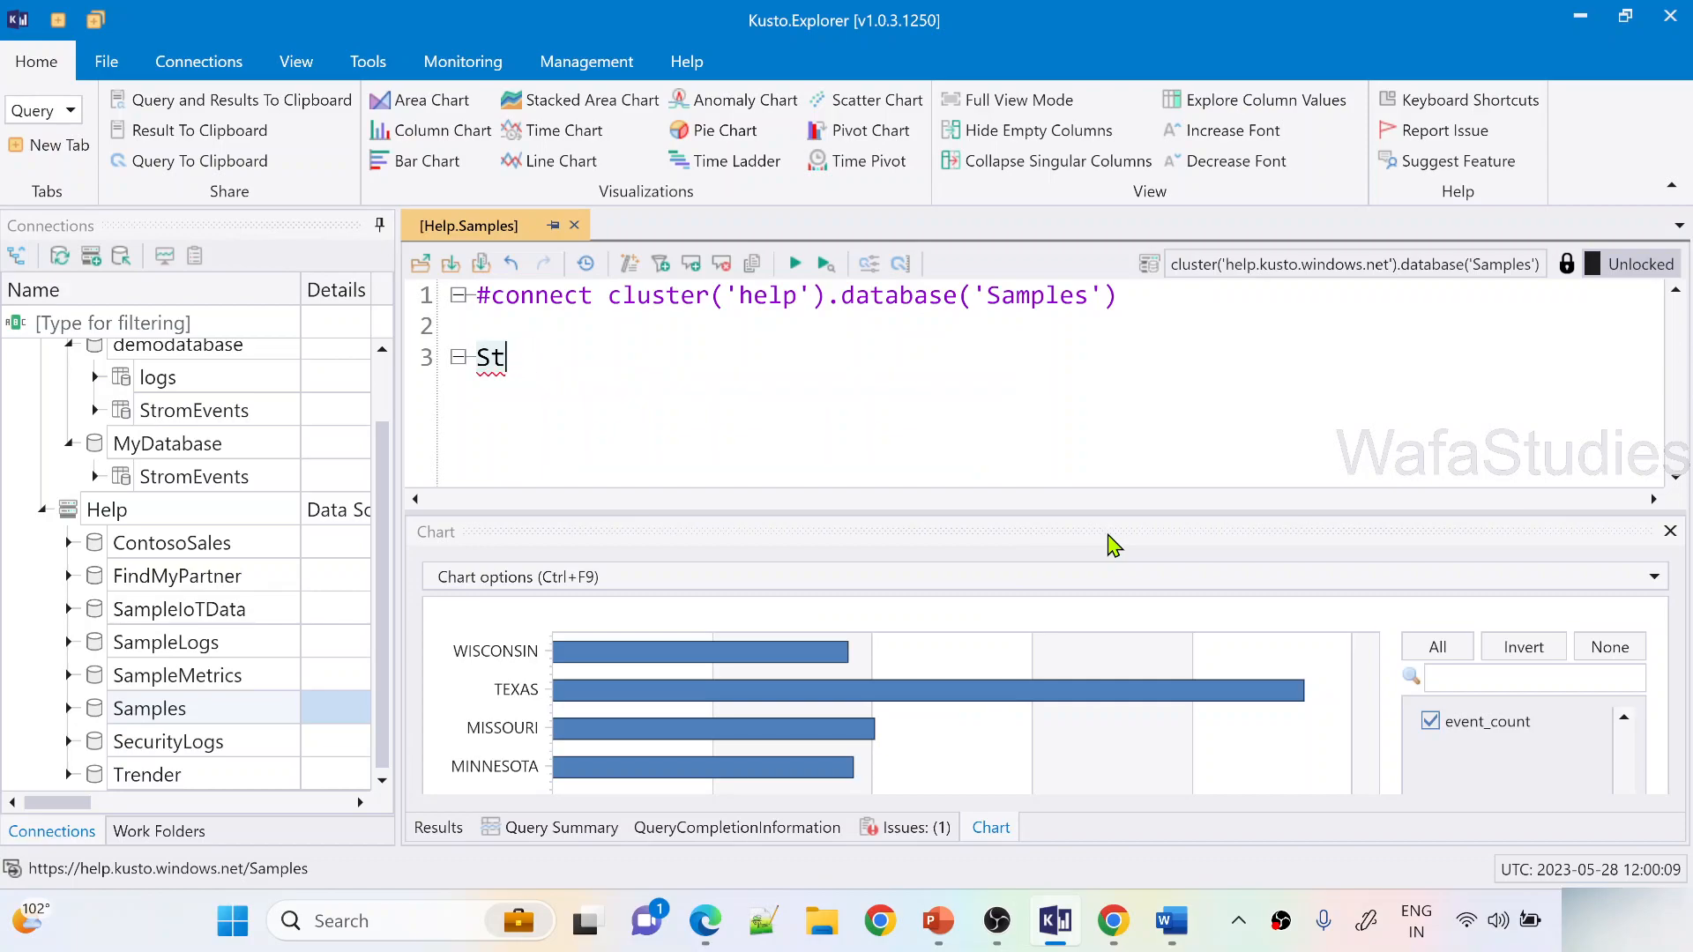
key(ctrl+space)
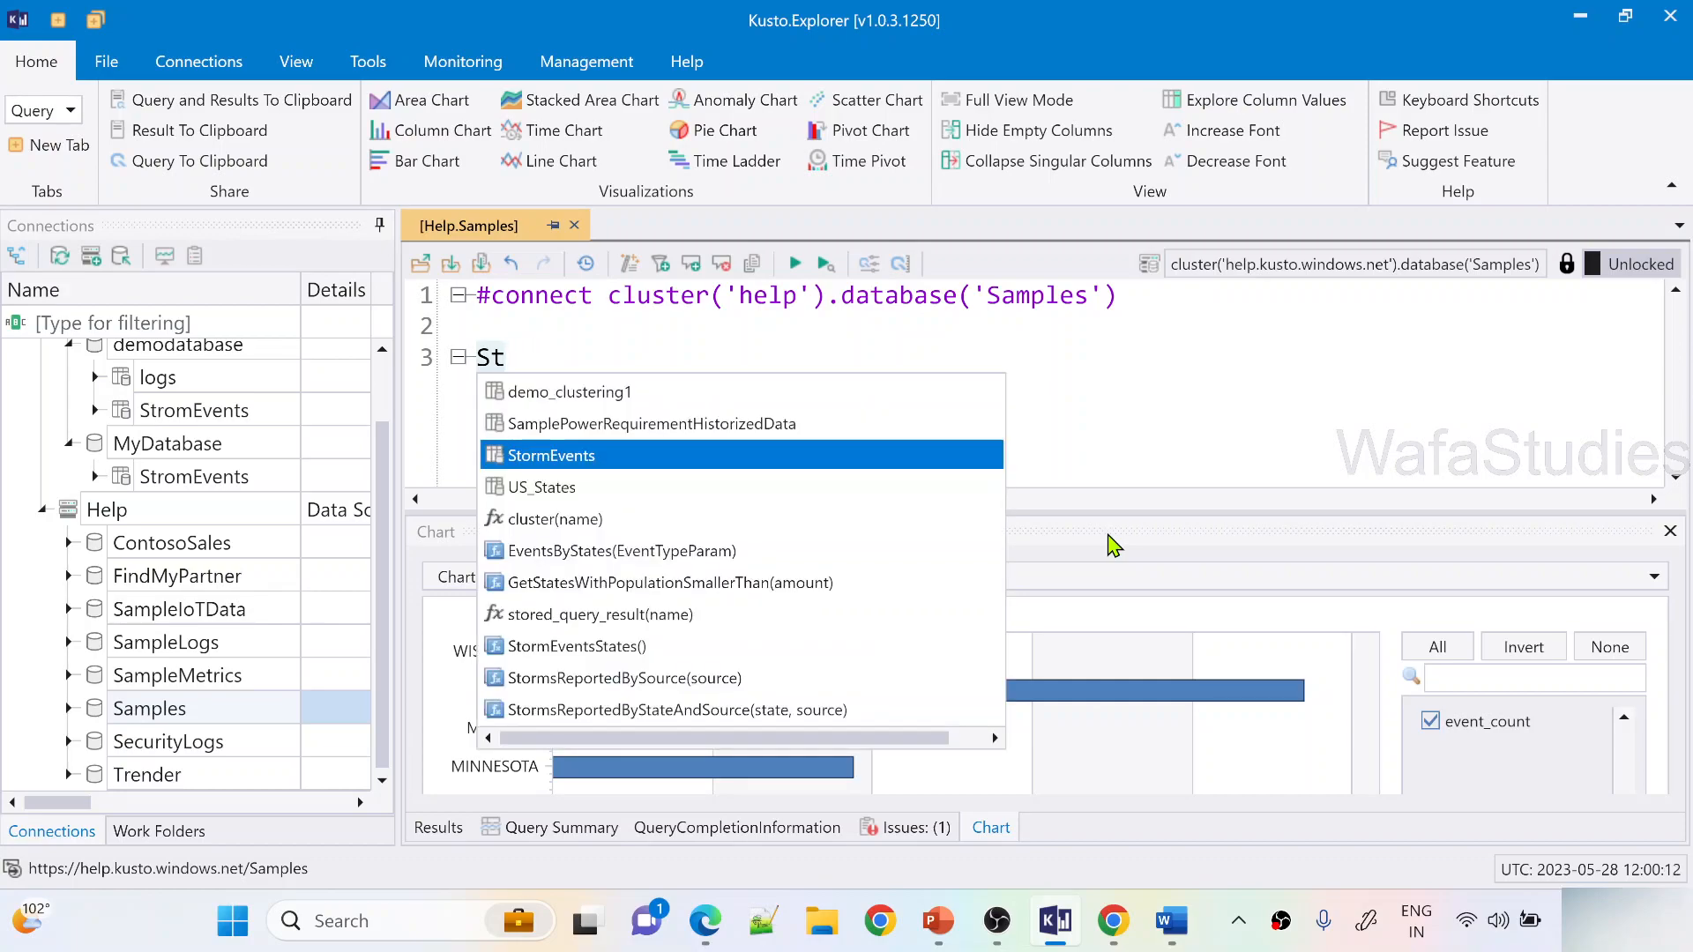
key(Return)
Limit the StormEvents query to 10 rows with the take operator and run it
key(Return)
text(t)
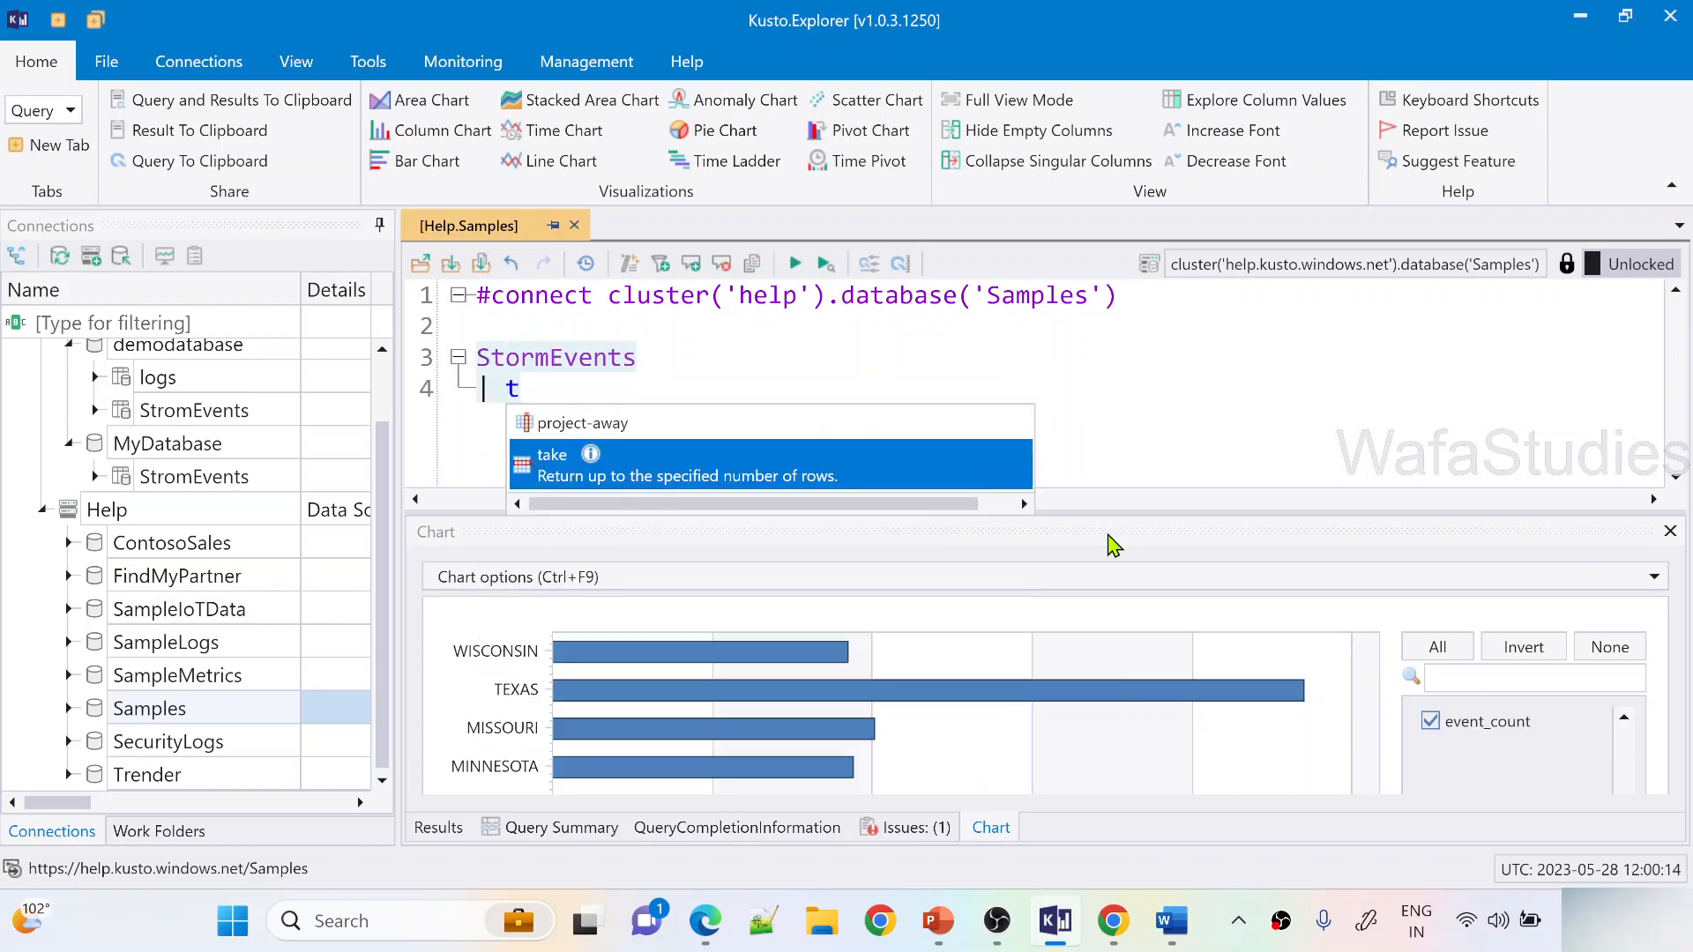
key(Return)
text(10)
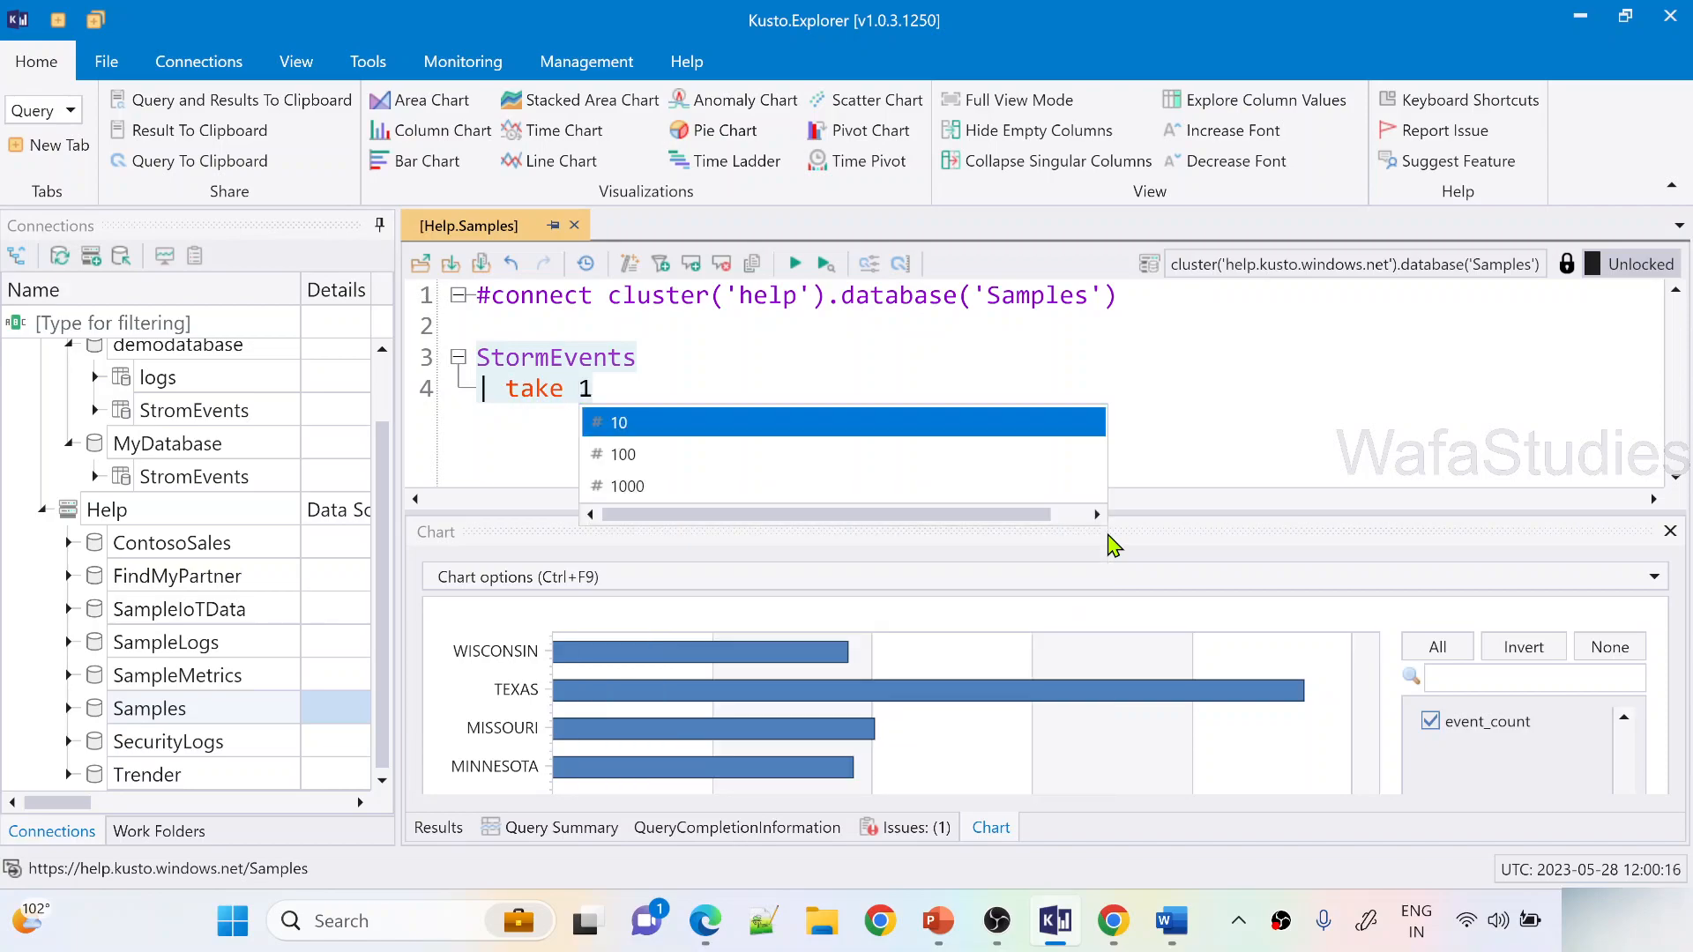
click(796, 264)
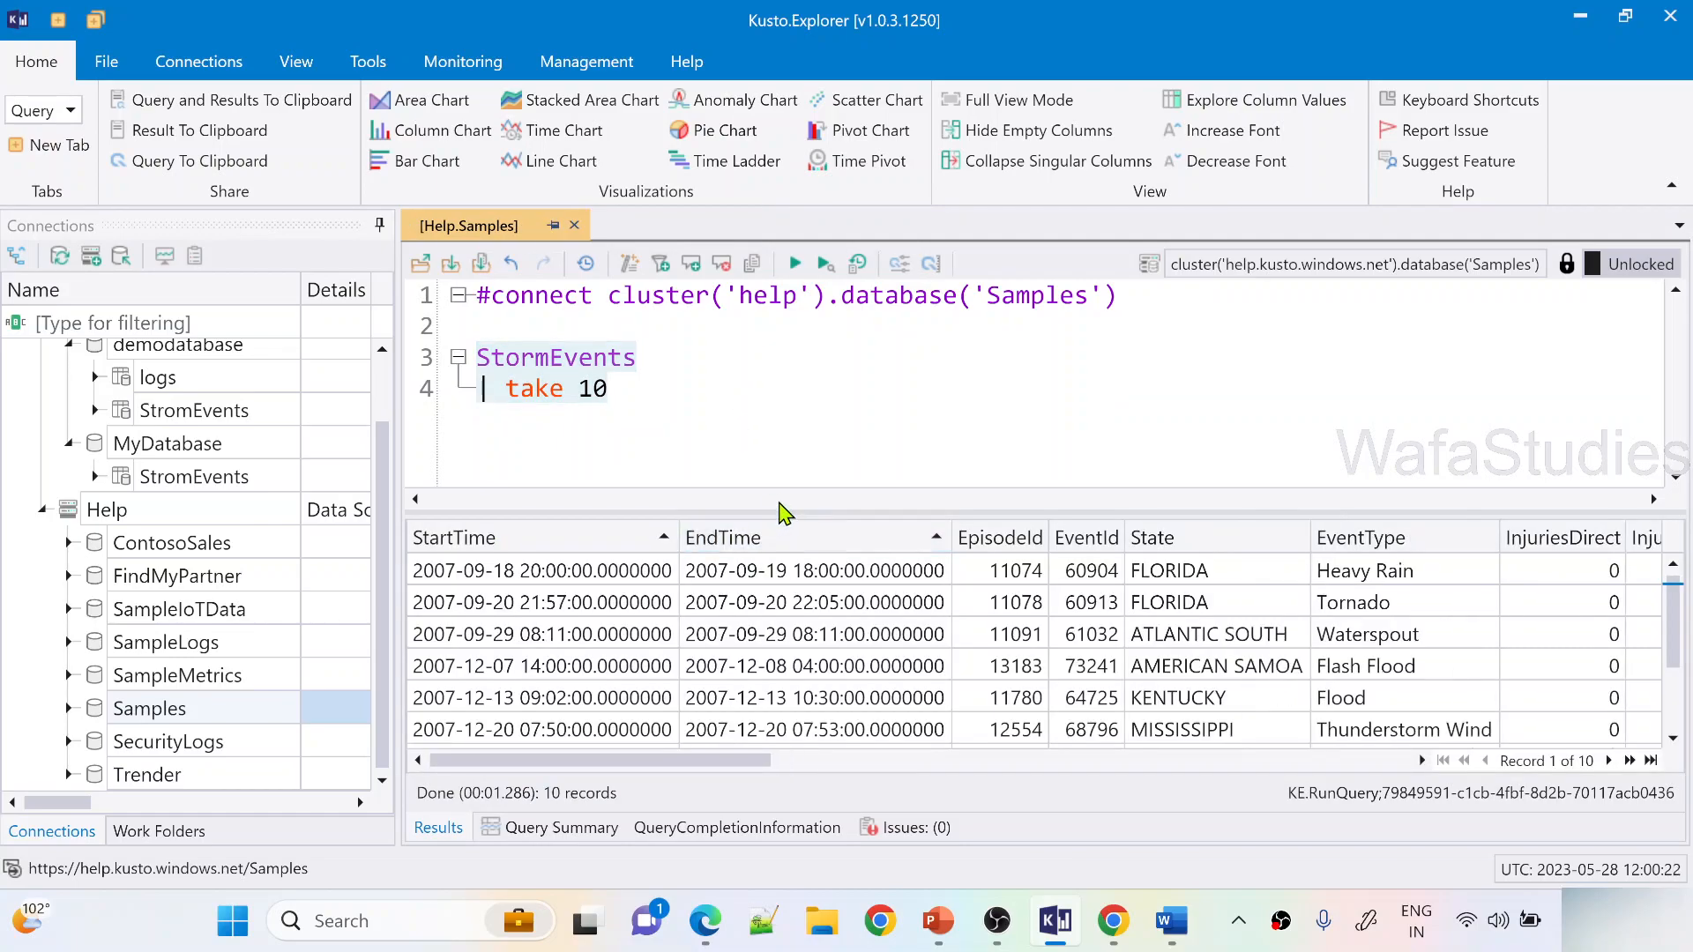
Examine the returned StormEvents rows in a temporarily enlarged results area, and review the connect directive and query text
drag(781, 513, 790, 397)
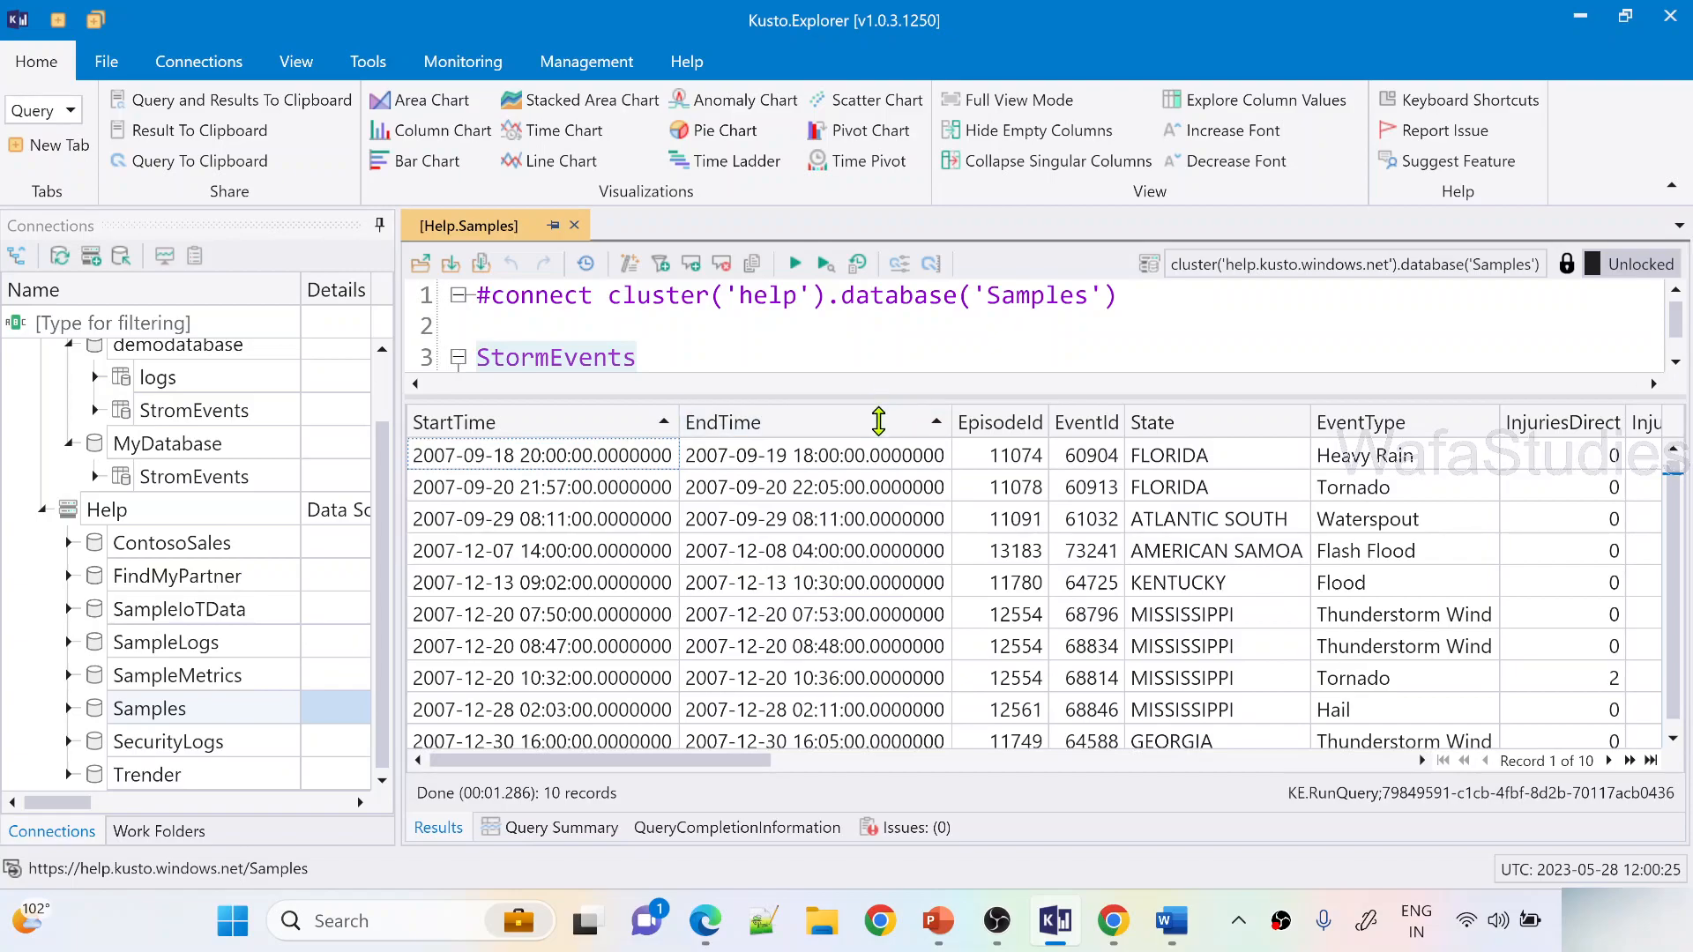
drag(878, 408, 881, 536)
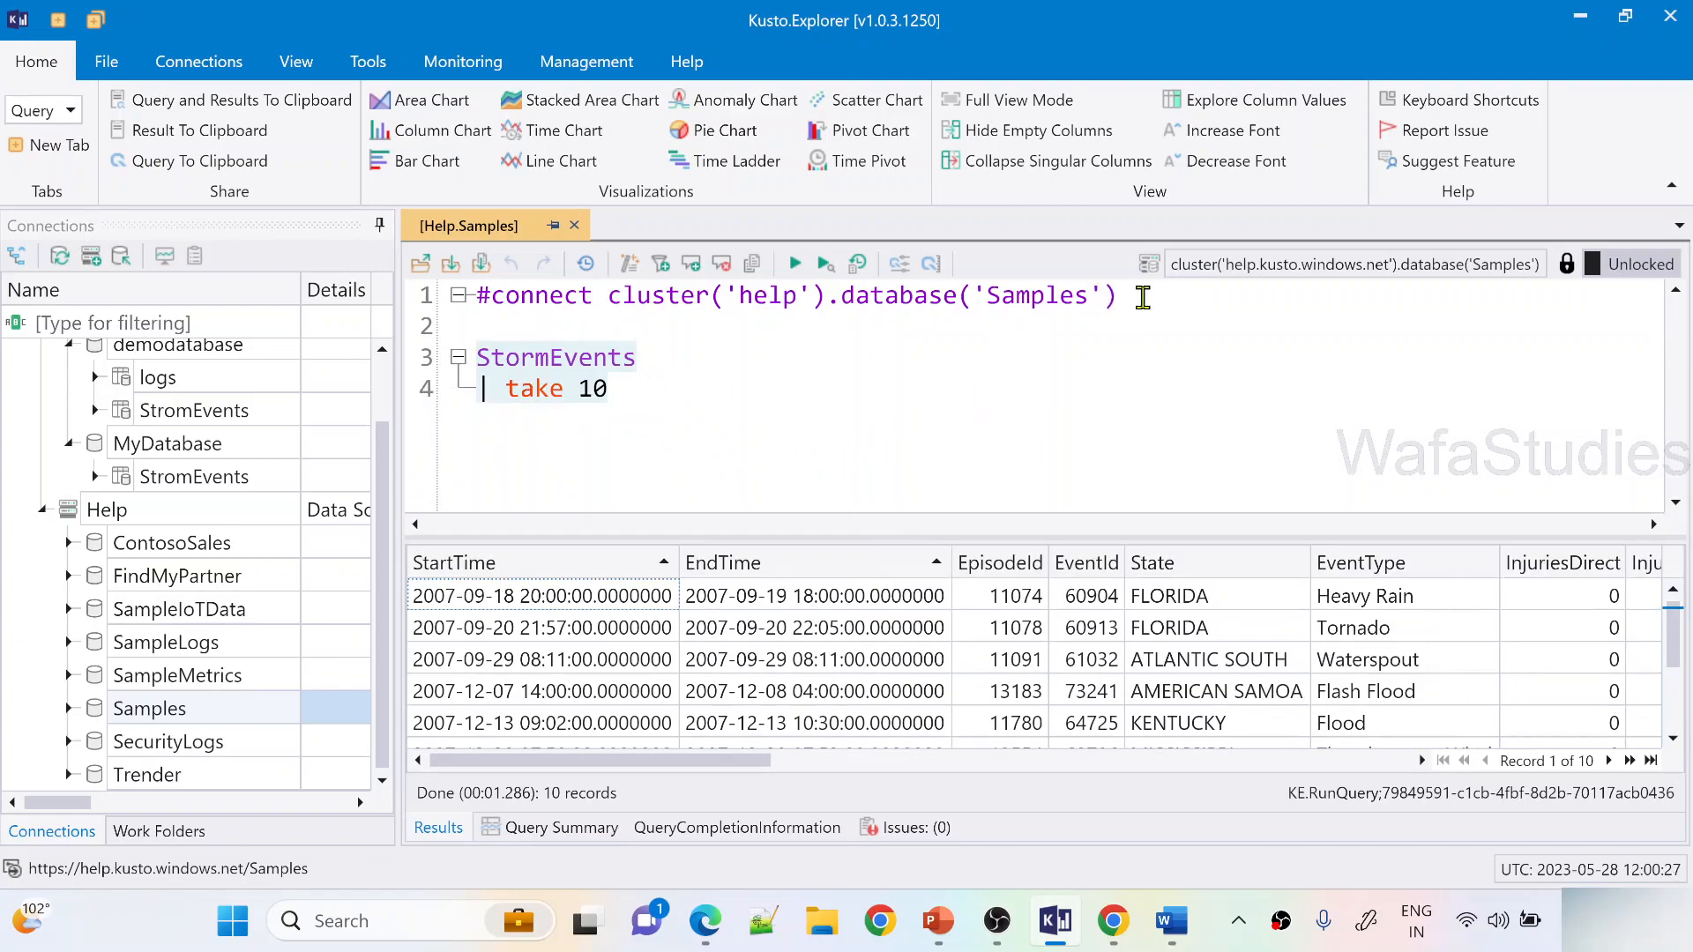
drag(1120, 297, 426, 307)
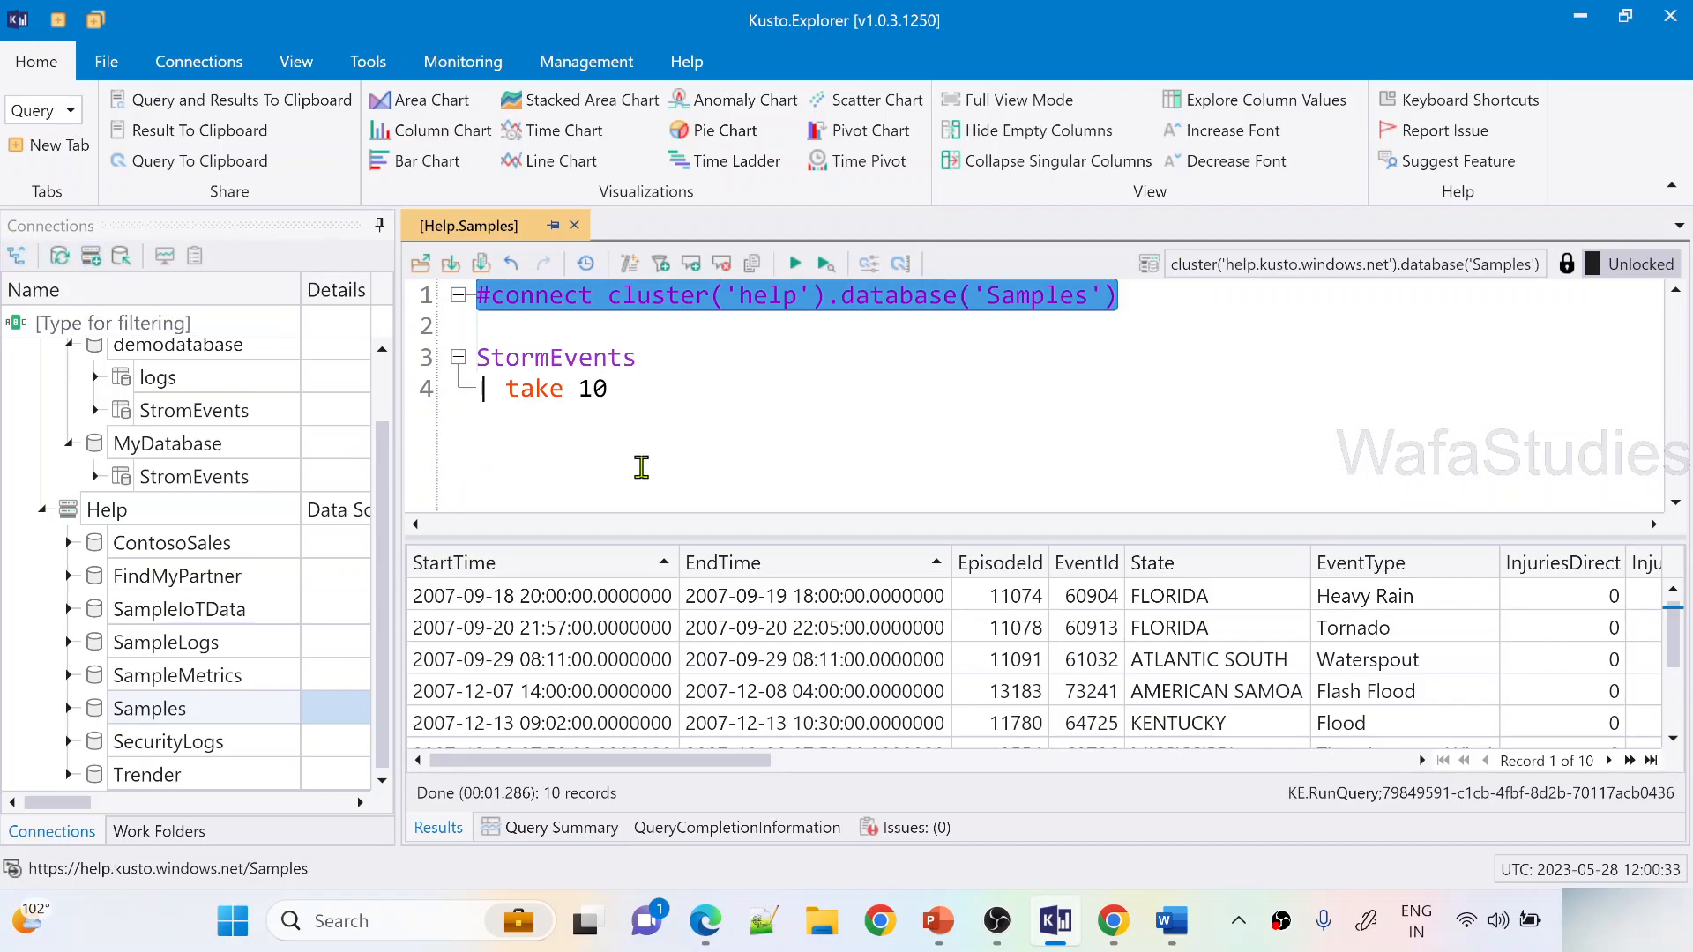
click(733, 383)
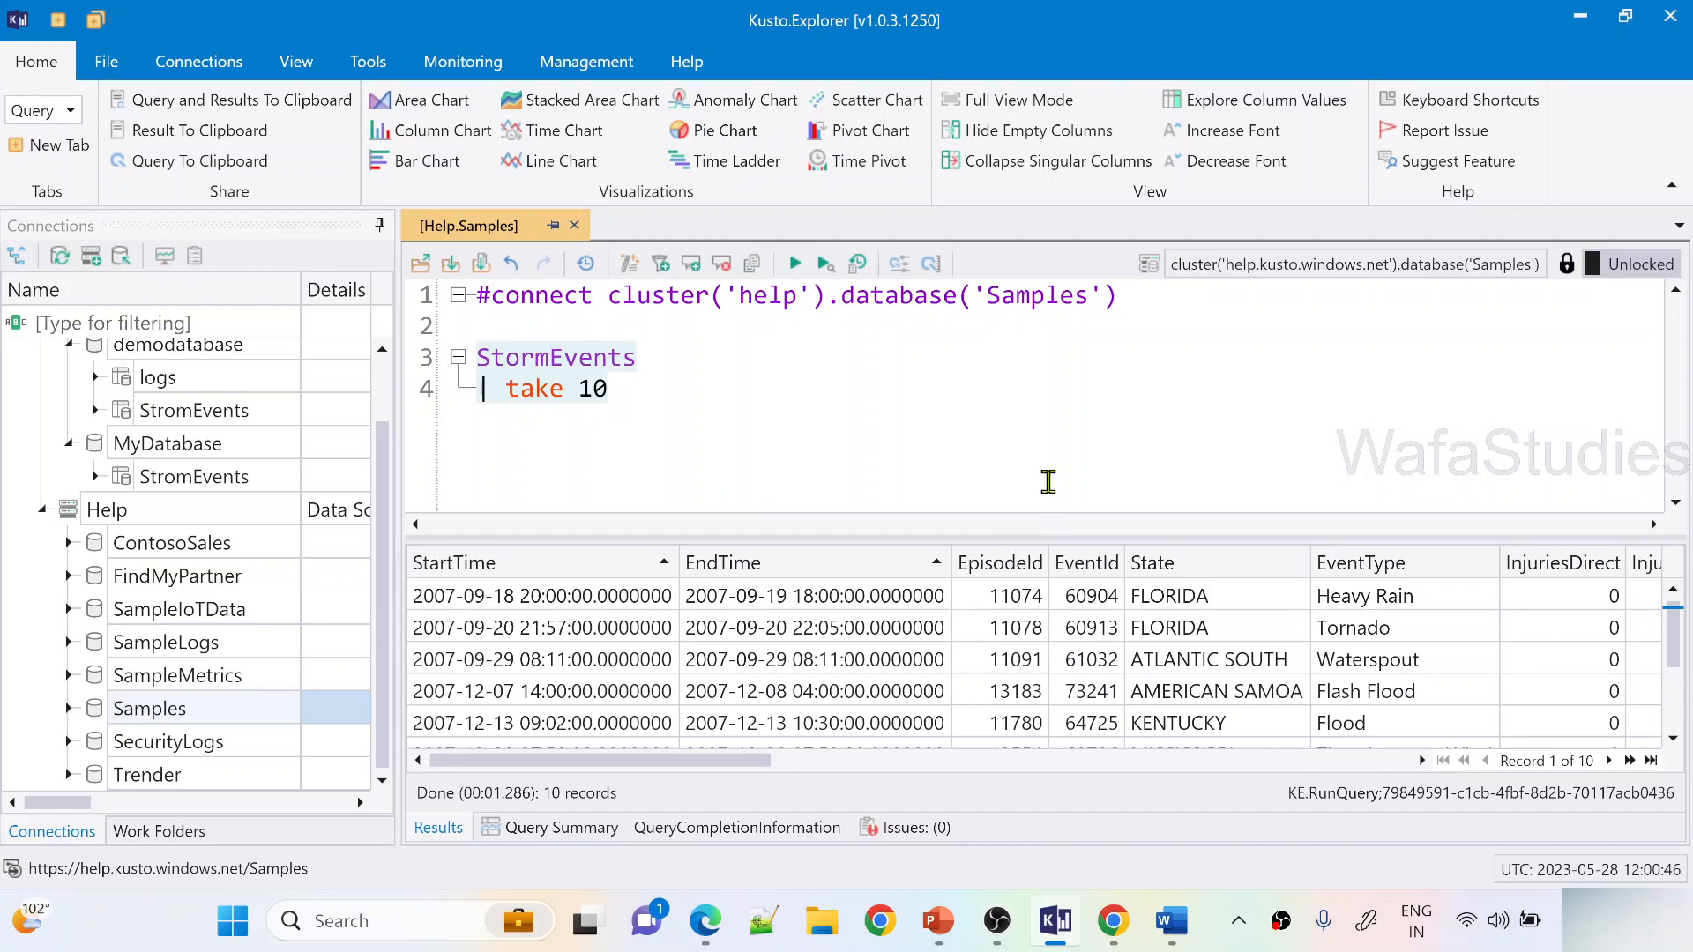
key(ctrl+a)
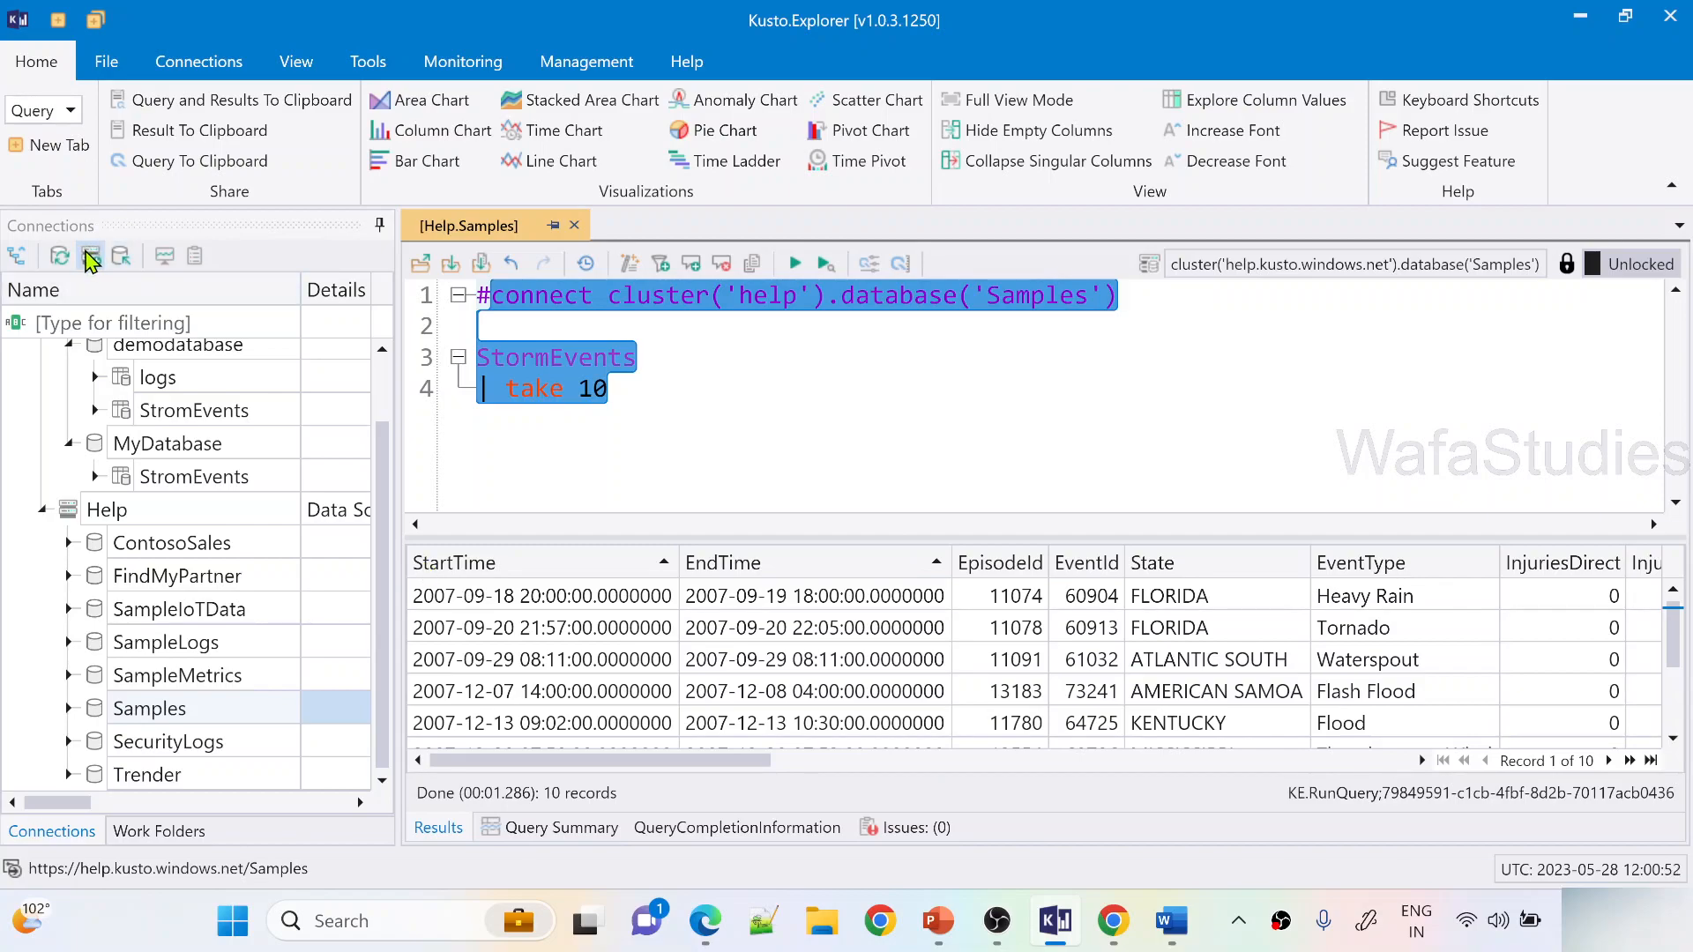
Remove the Help cluster connection and widen the connections pane
click(120, 516)
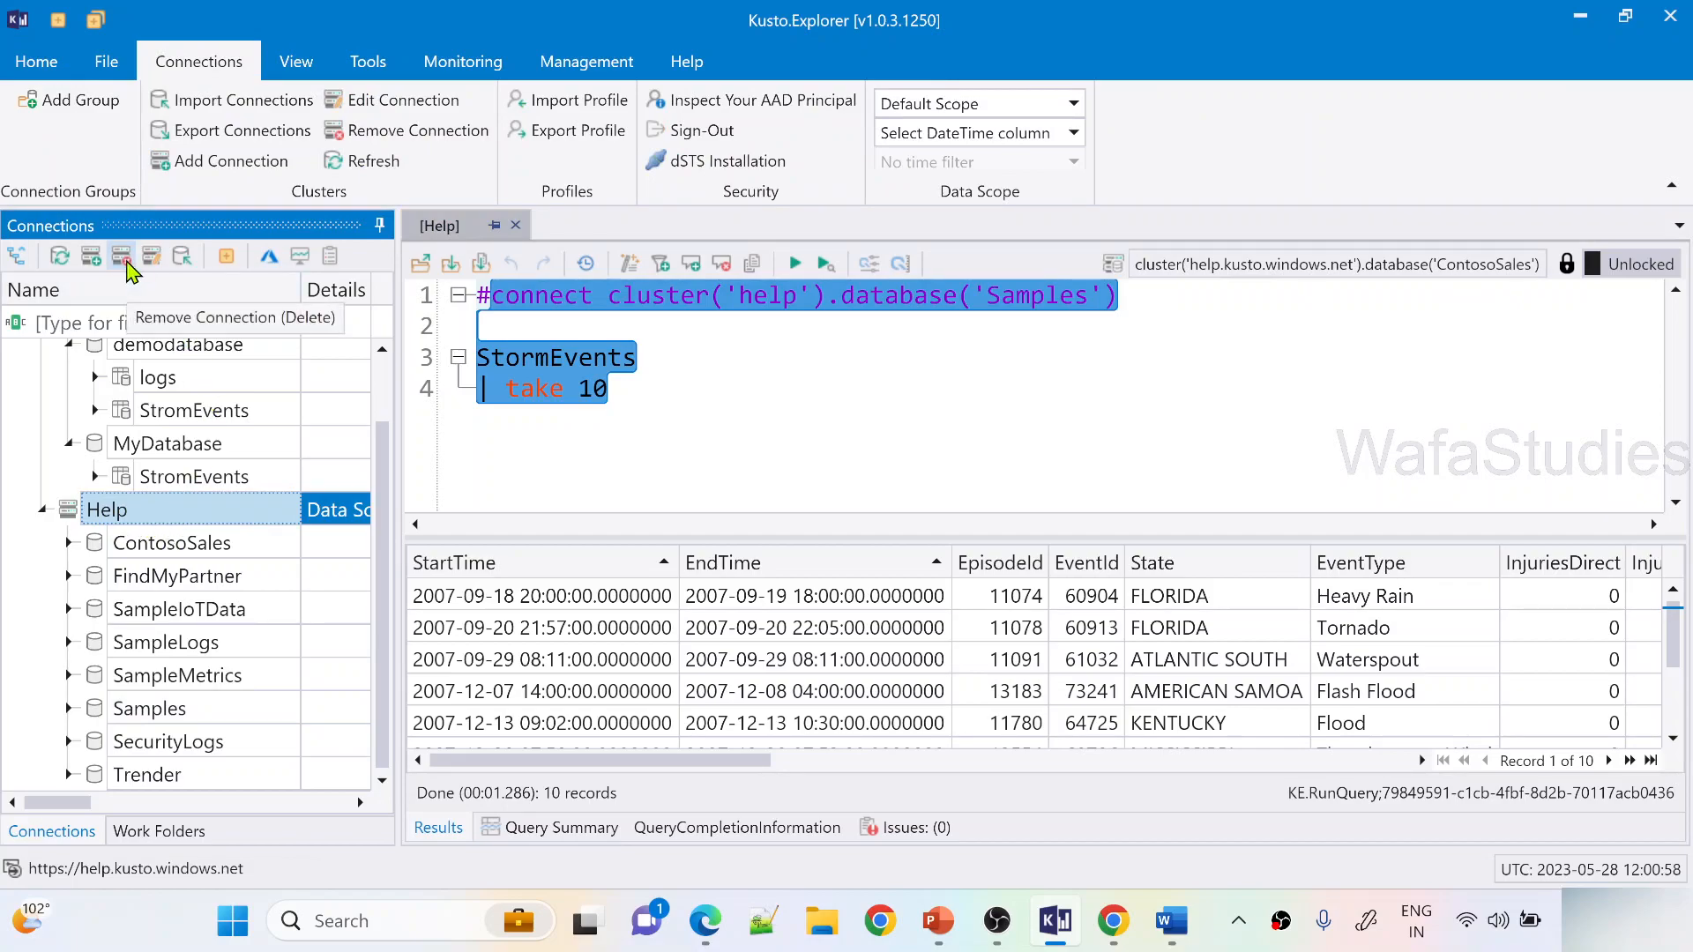
click(124, 263)
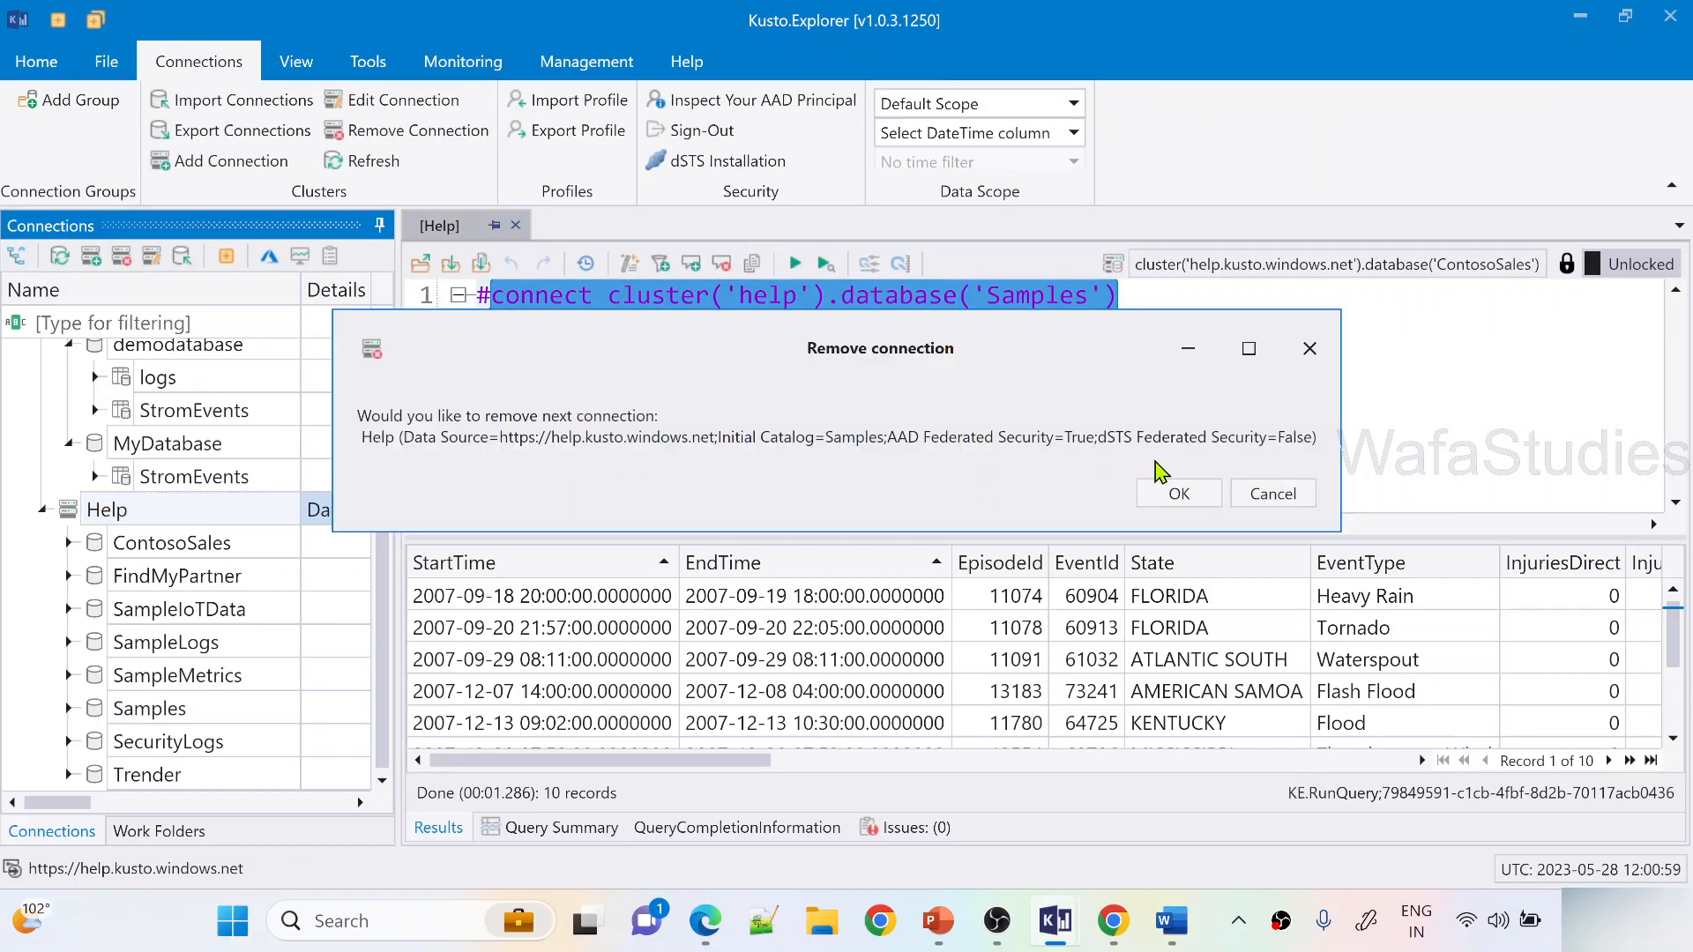
click(1181, 491)
drag(398, 479, 569, 490)
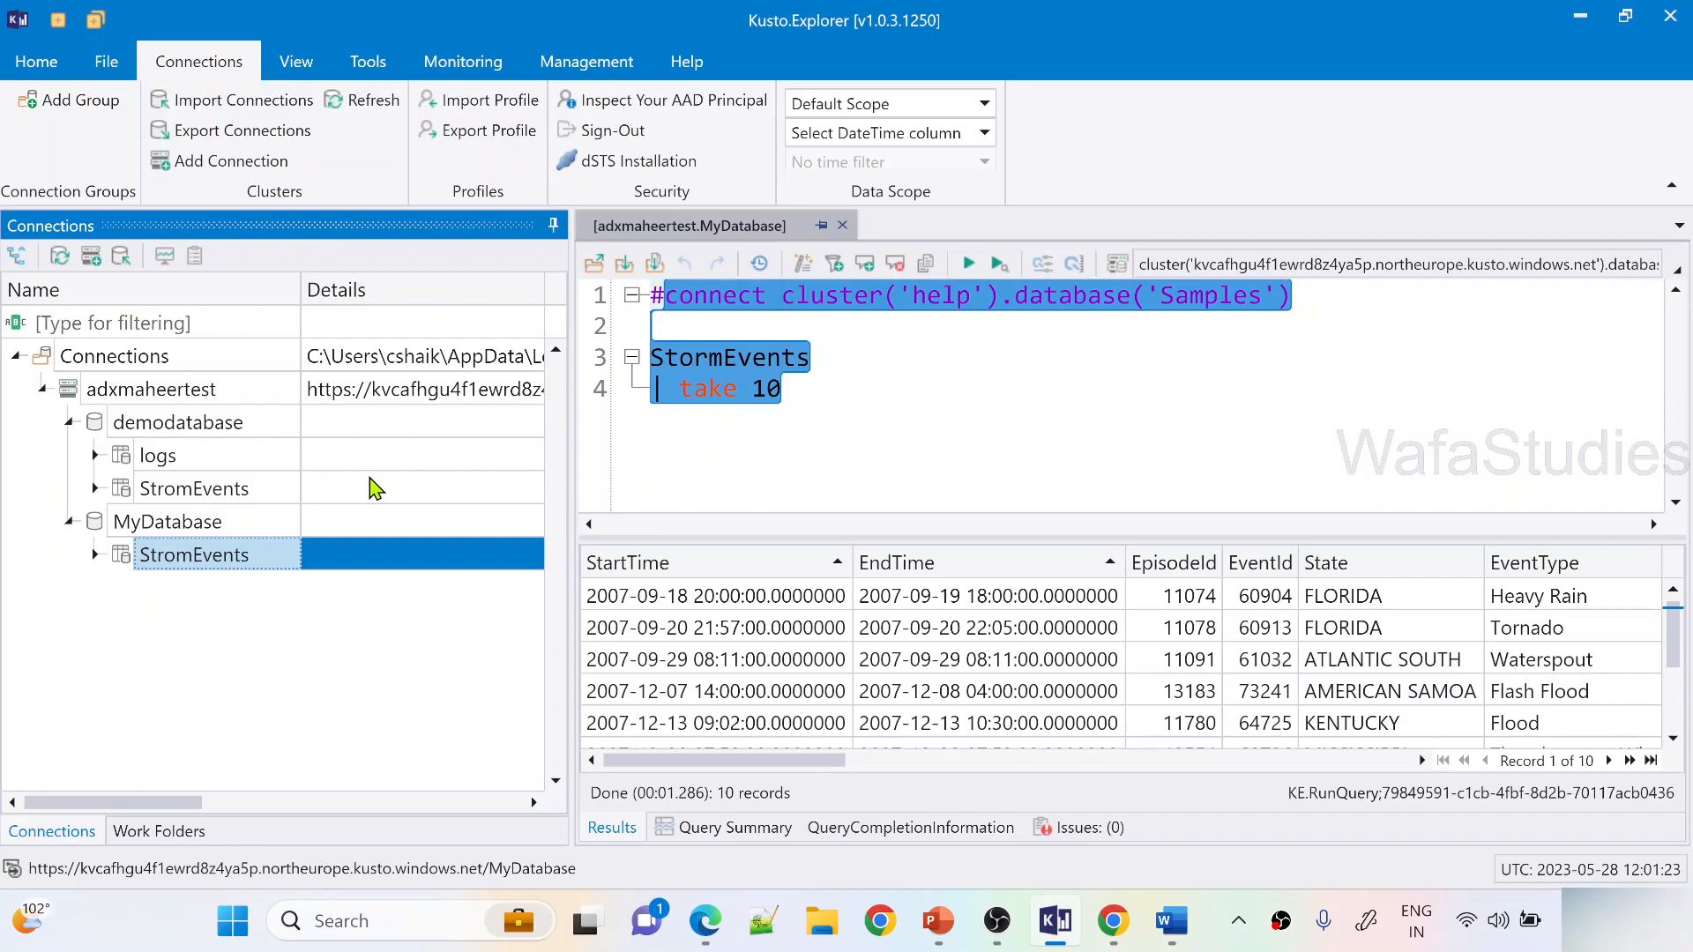
key(alt+Tab)
key(alt+Tab)
key(alt+Tab)
key(Right)
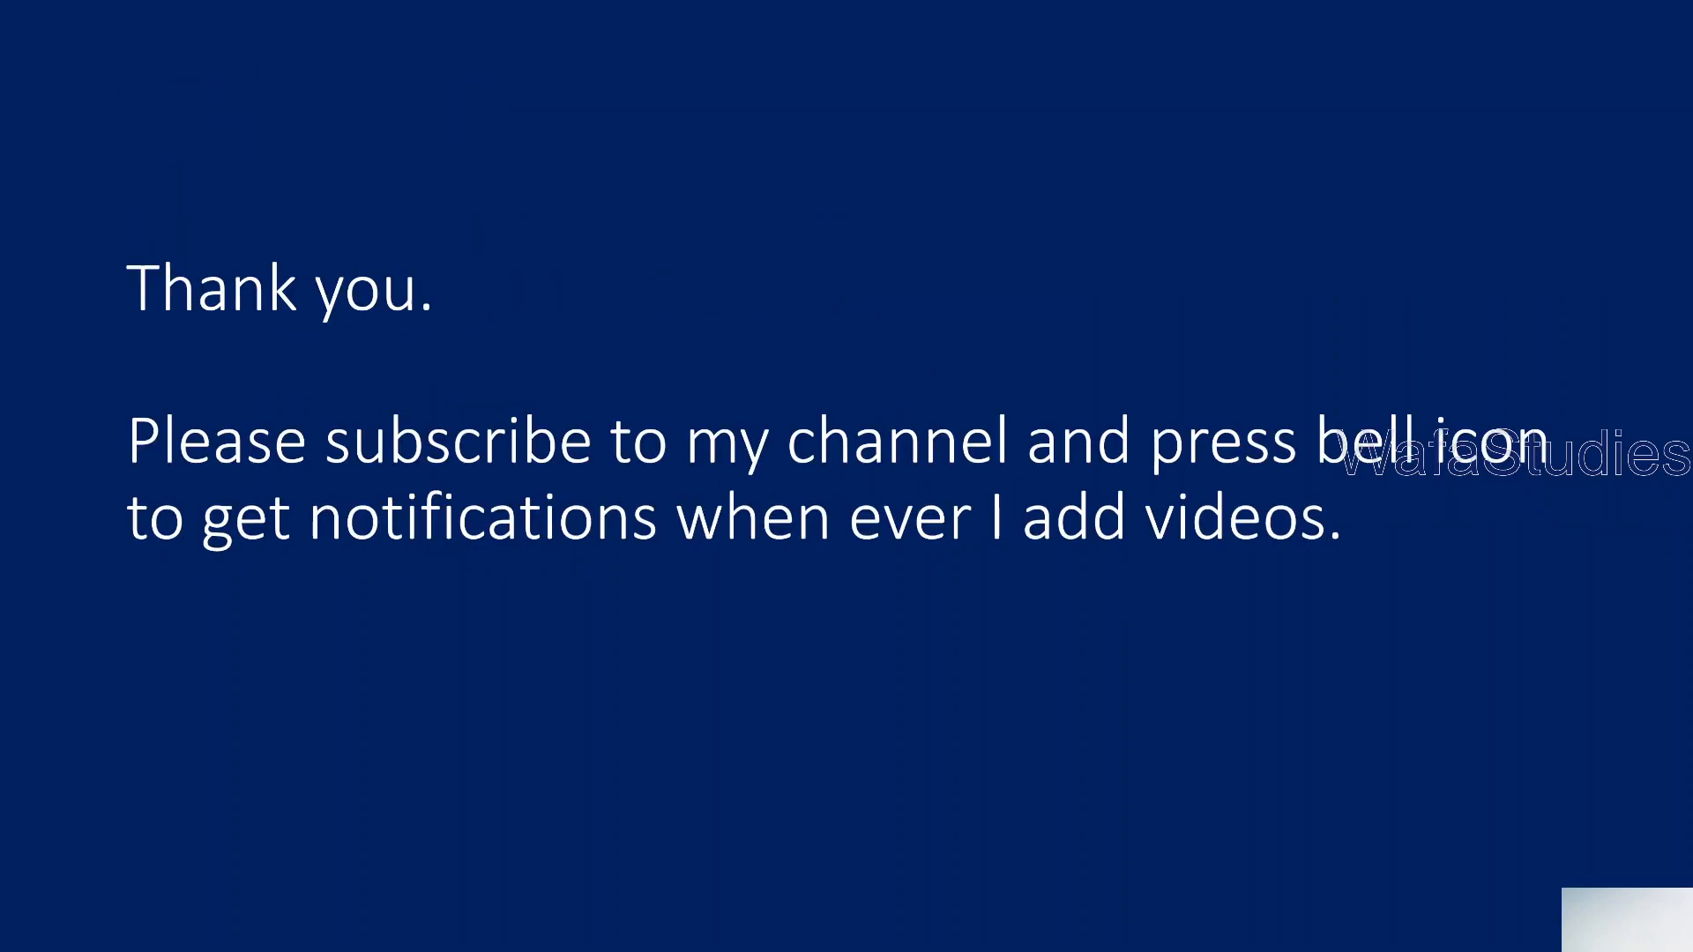